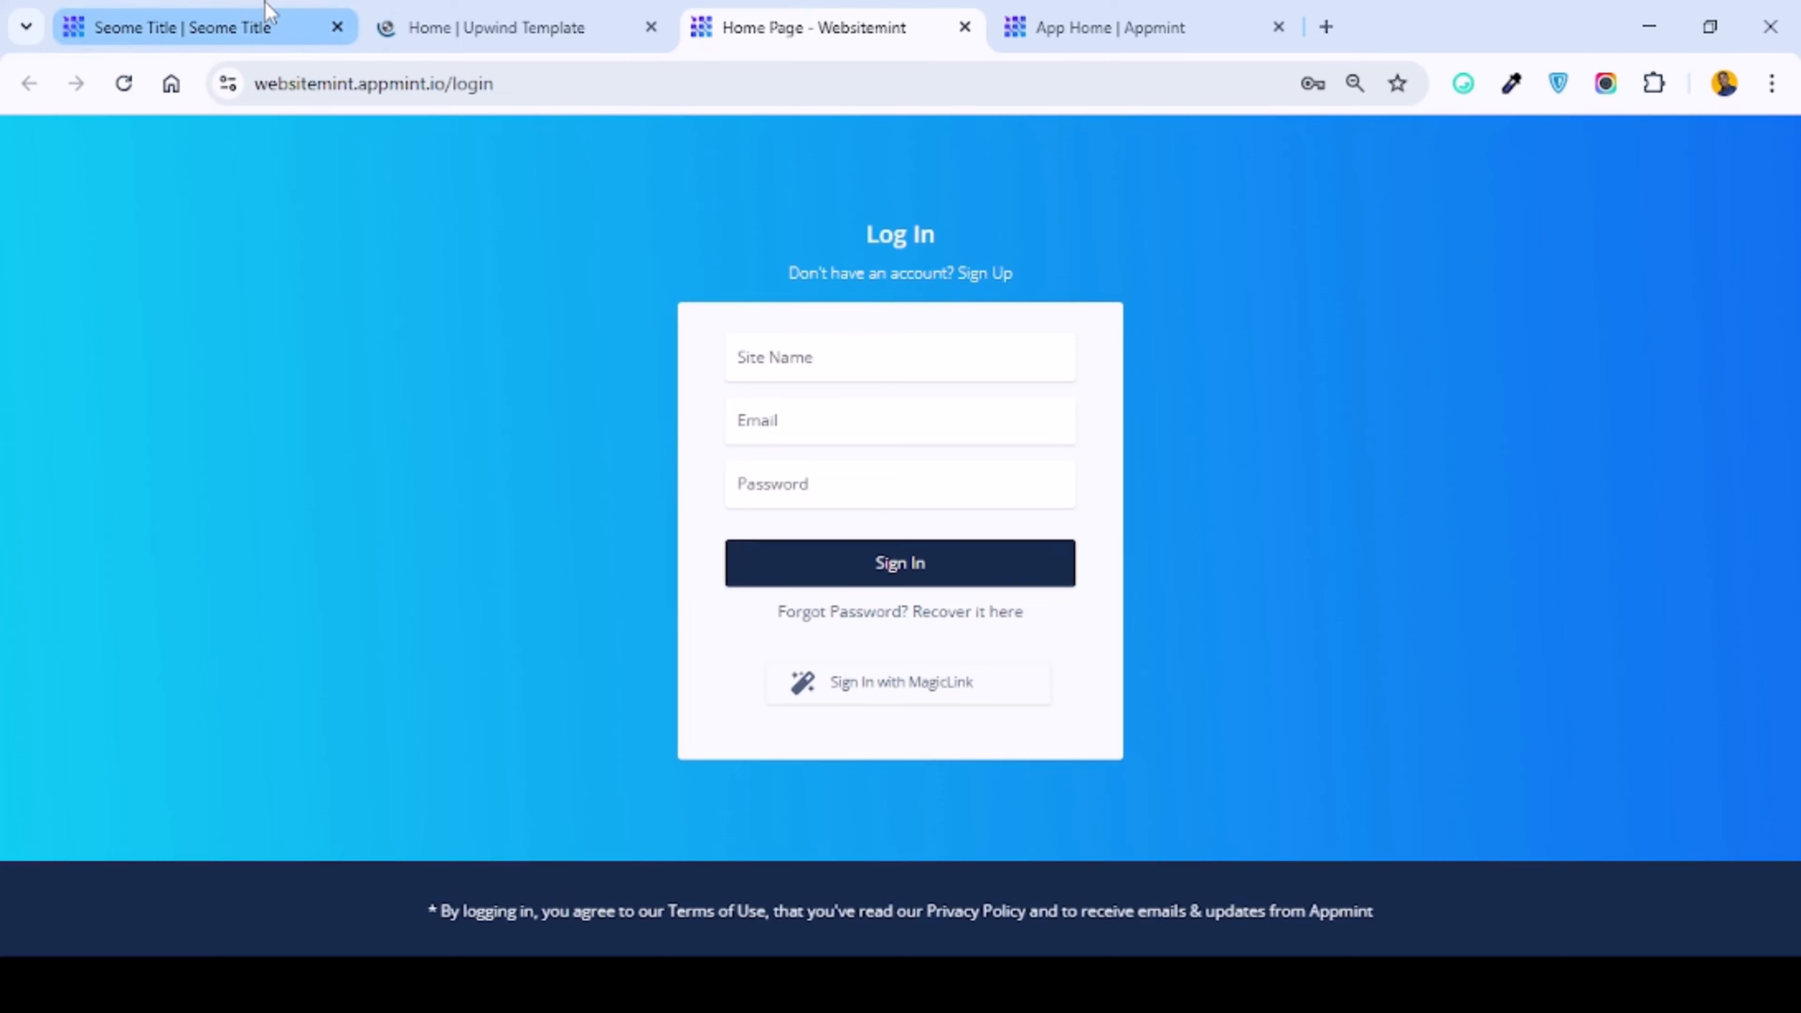
# Step: Open the login page for customizing the site and fill in Site Name with firstappmintwebsite, copied as the orgId from the confirmation page
pyautogui.click(294, 26)
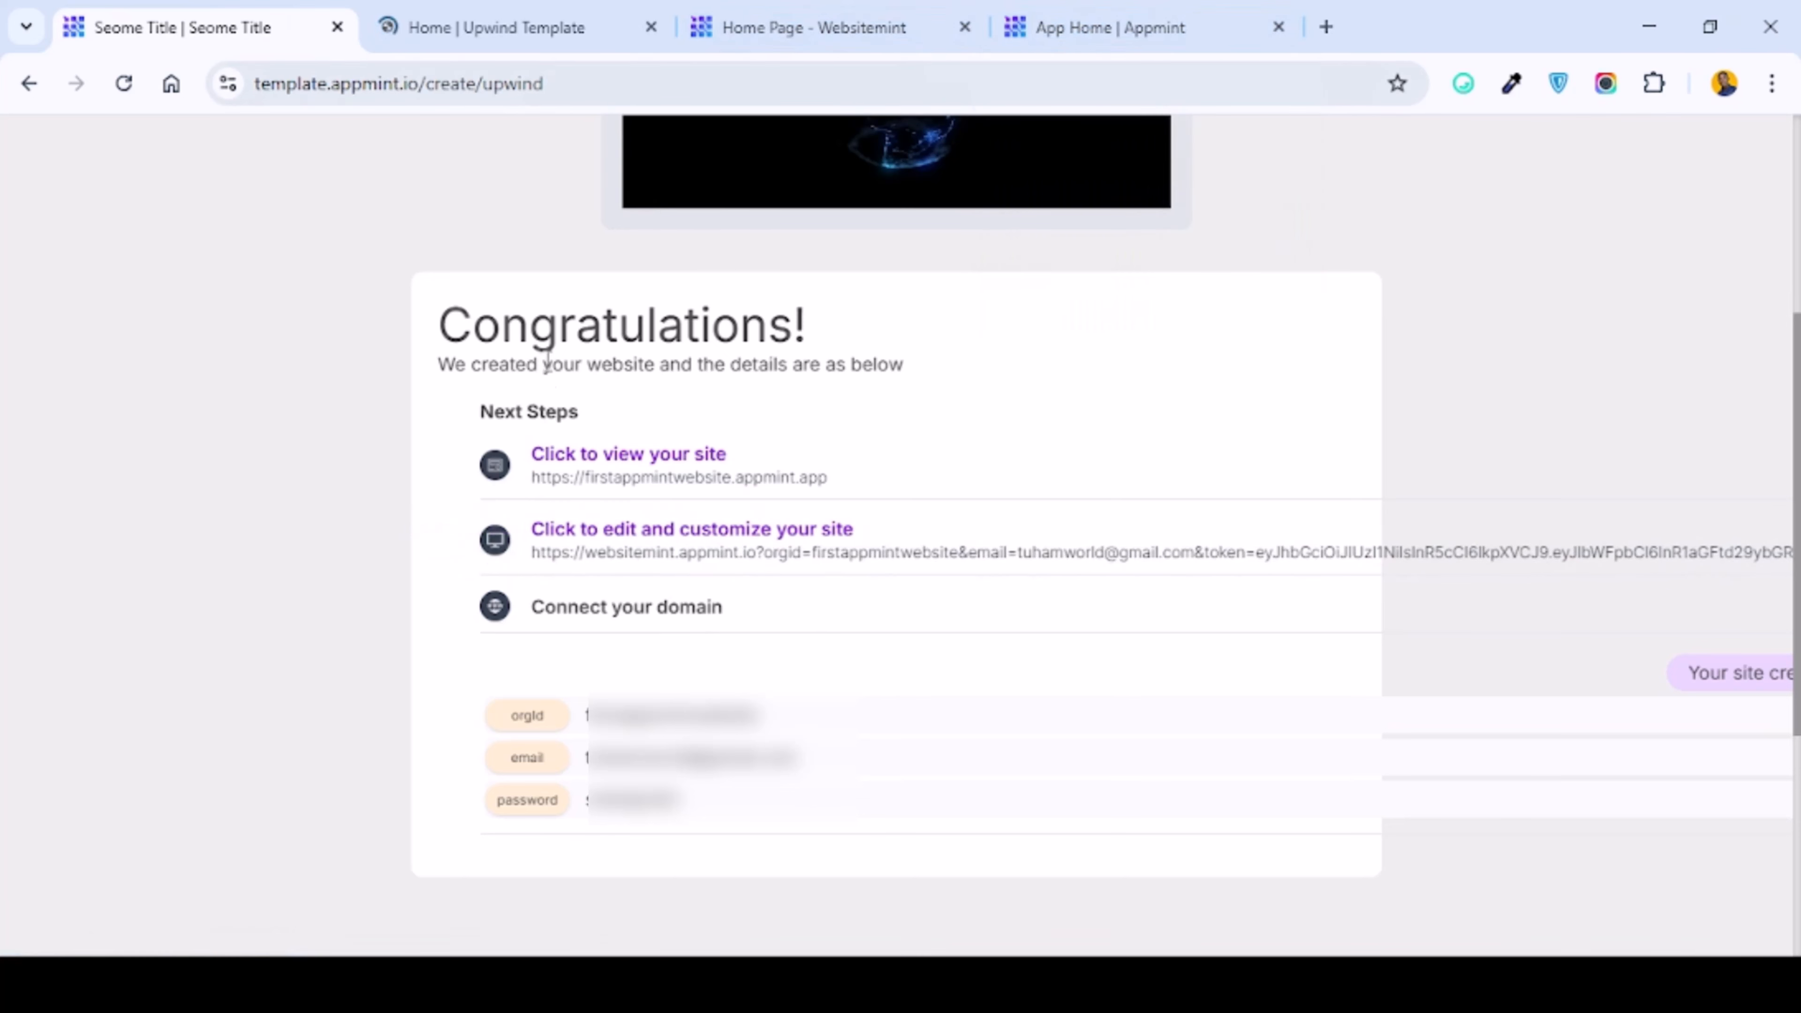
pyautogui.click(633, 557)
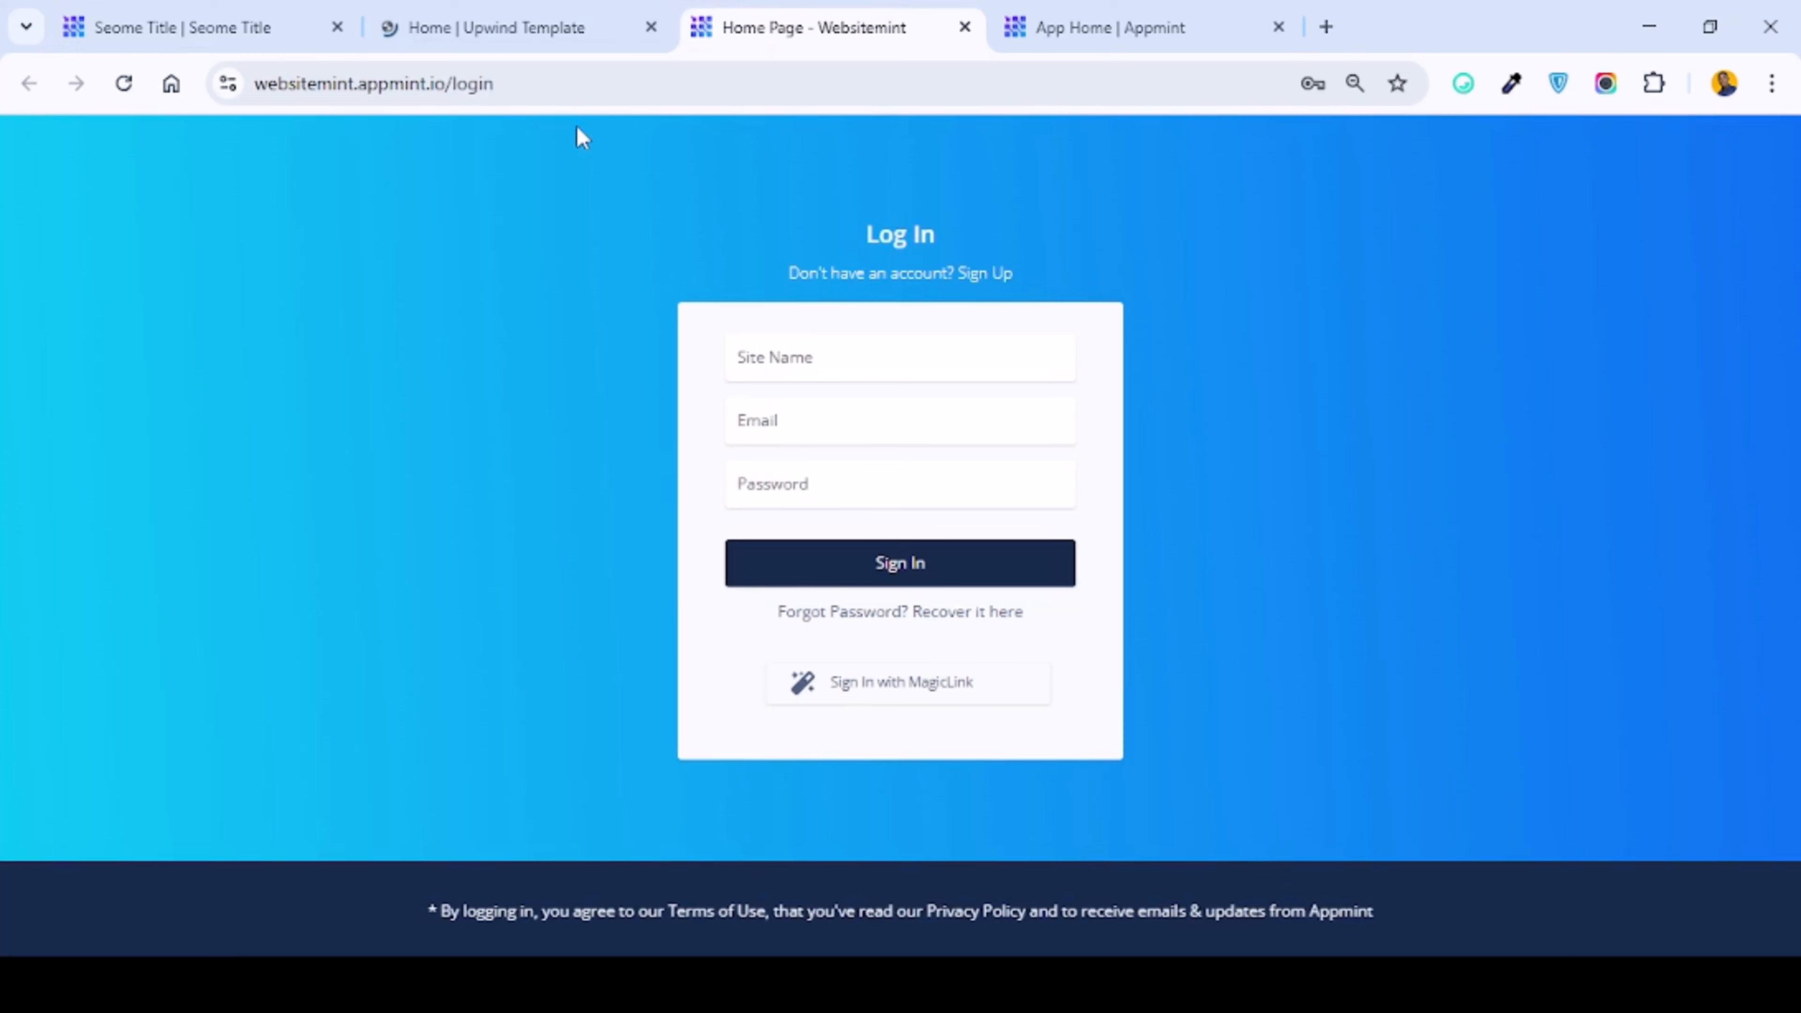
pyautogui.click(178, 27)
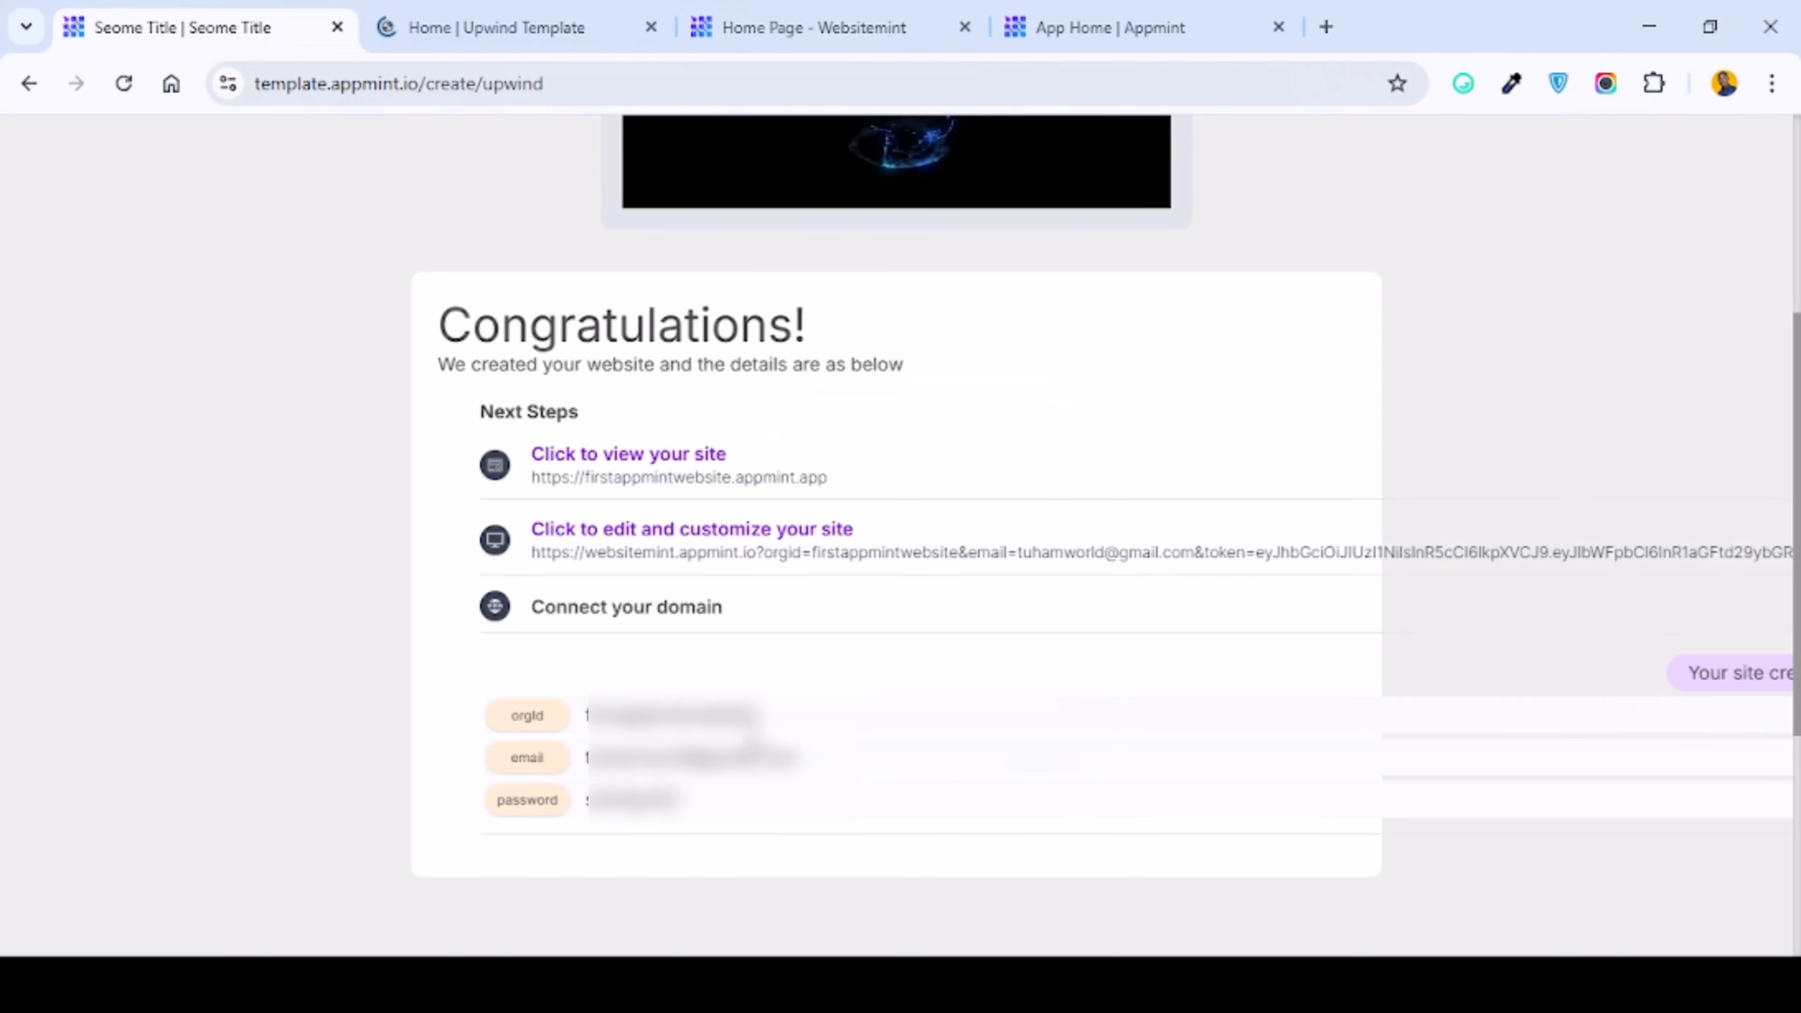
pyautogui.moveTo(758, 715); pyautogui.dragTo(585, 737)
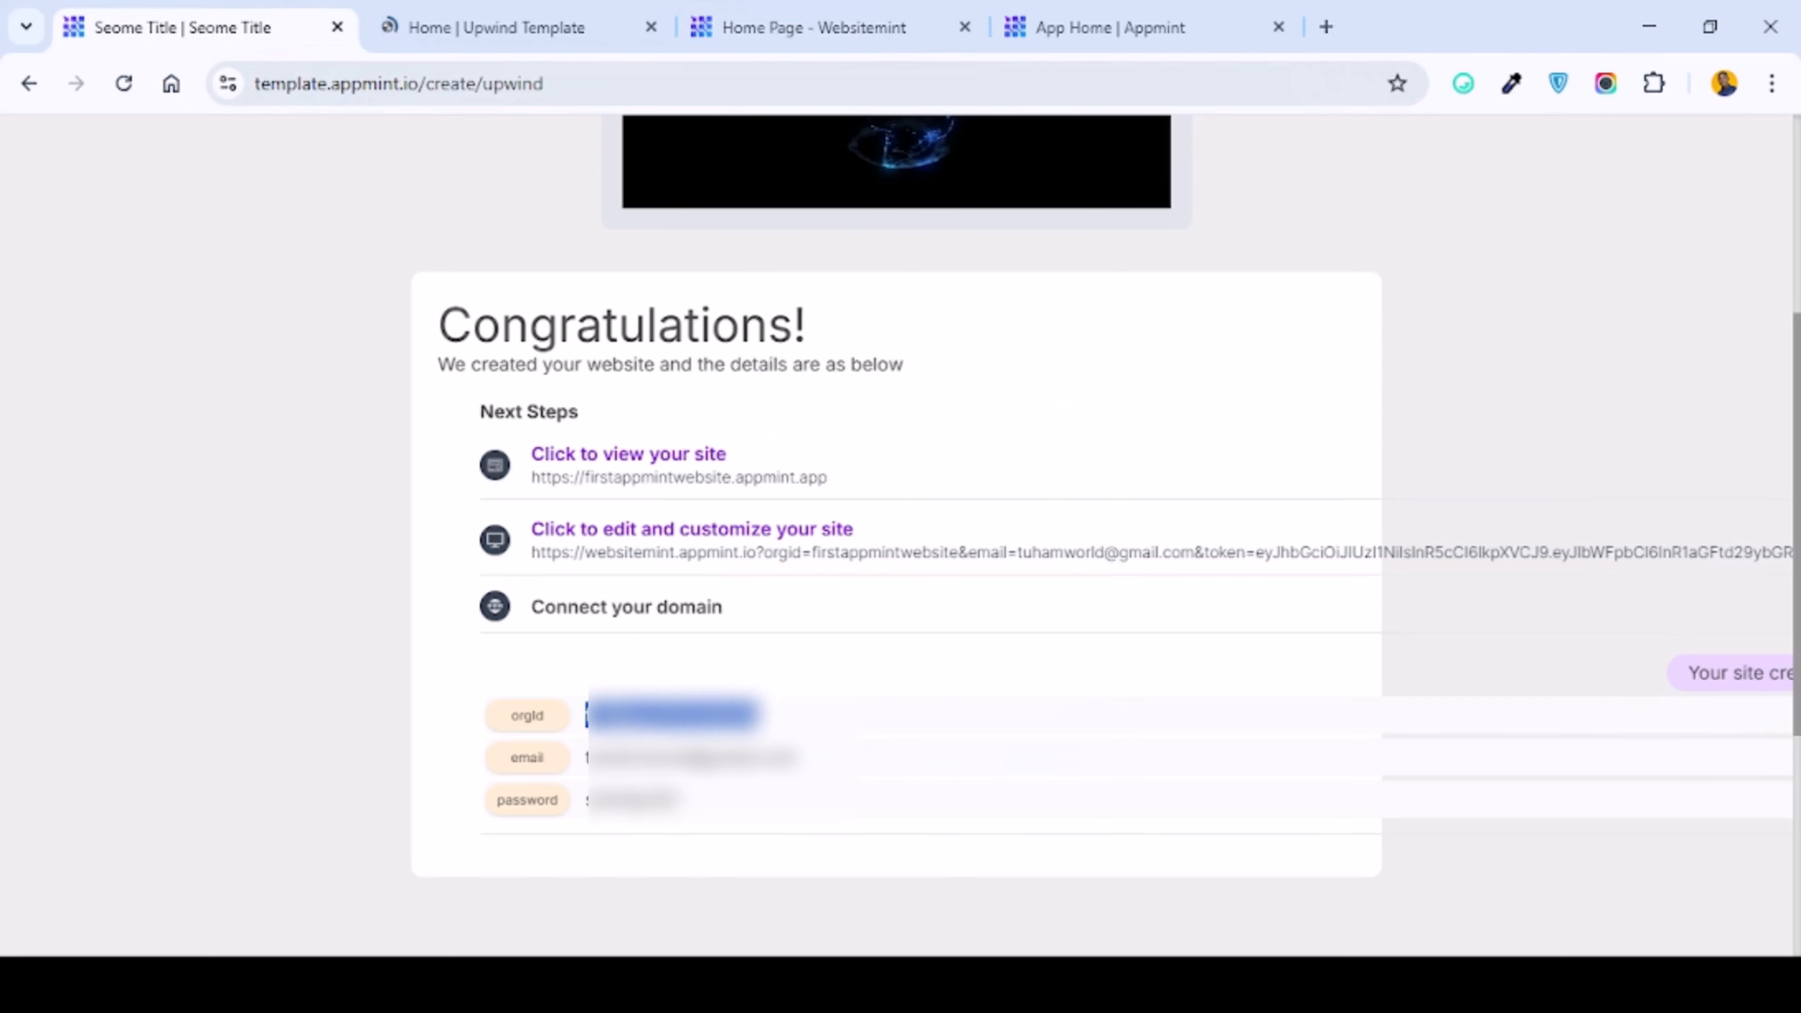
pyautogui.rightClick(653, 724)
pyautogui.click(707, 380)
pyautogui.click(760, 9)
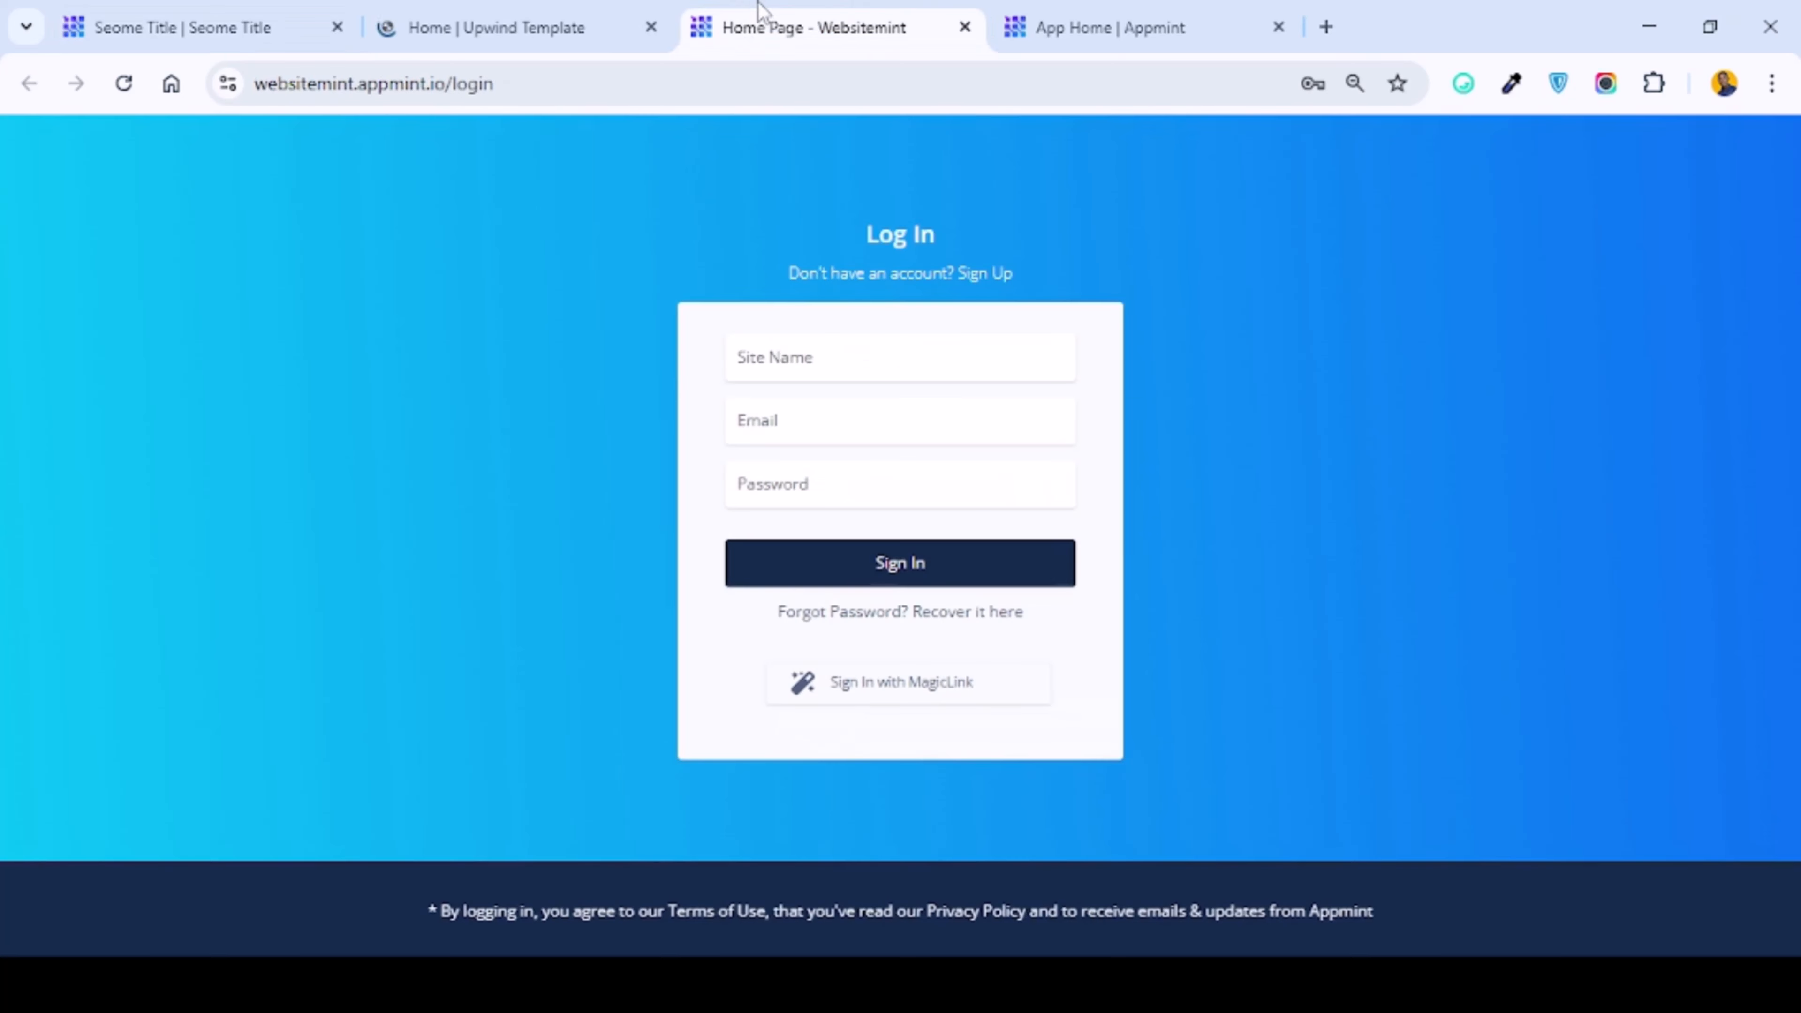
pyautogui.click(837, 356)
pyautogui.hotkey('ctrl', 'v')
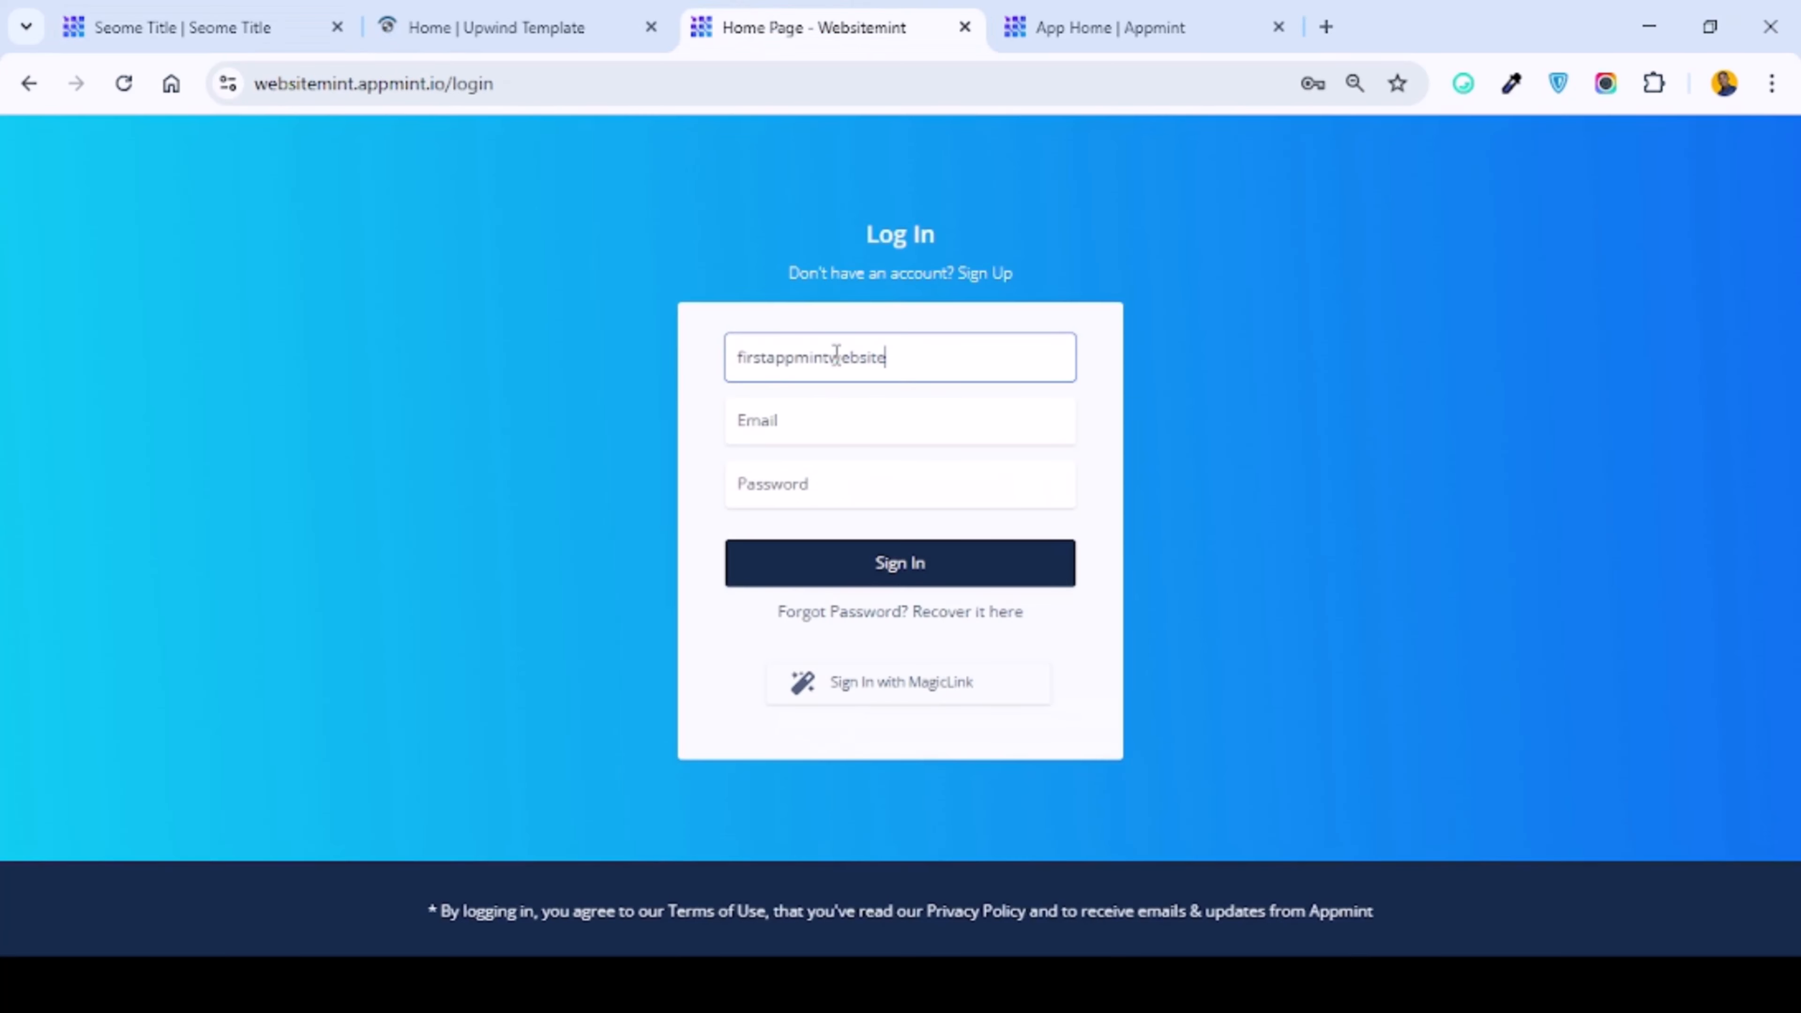
# Step: Copy the account email from the site-creation confirmation page into the Email field of the login form
pyautogui.click(117, 14)
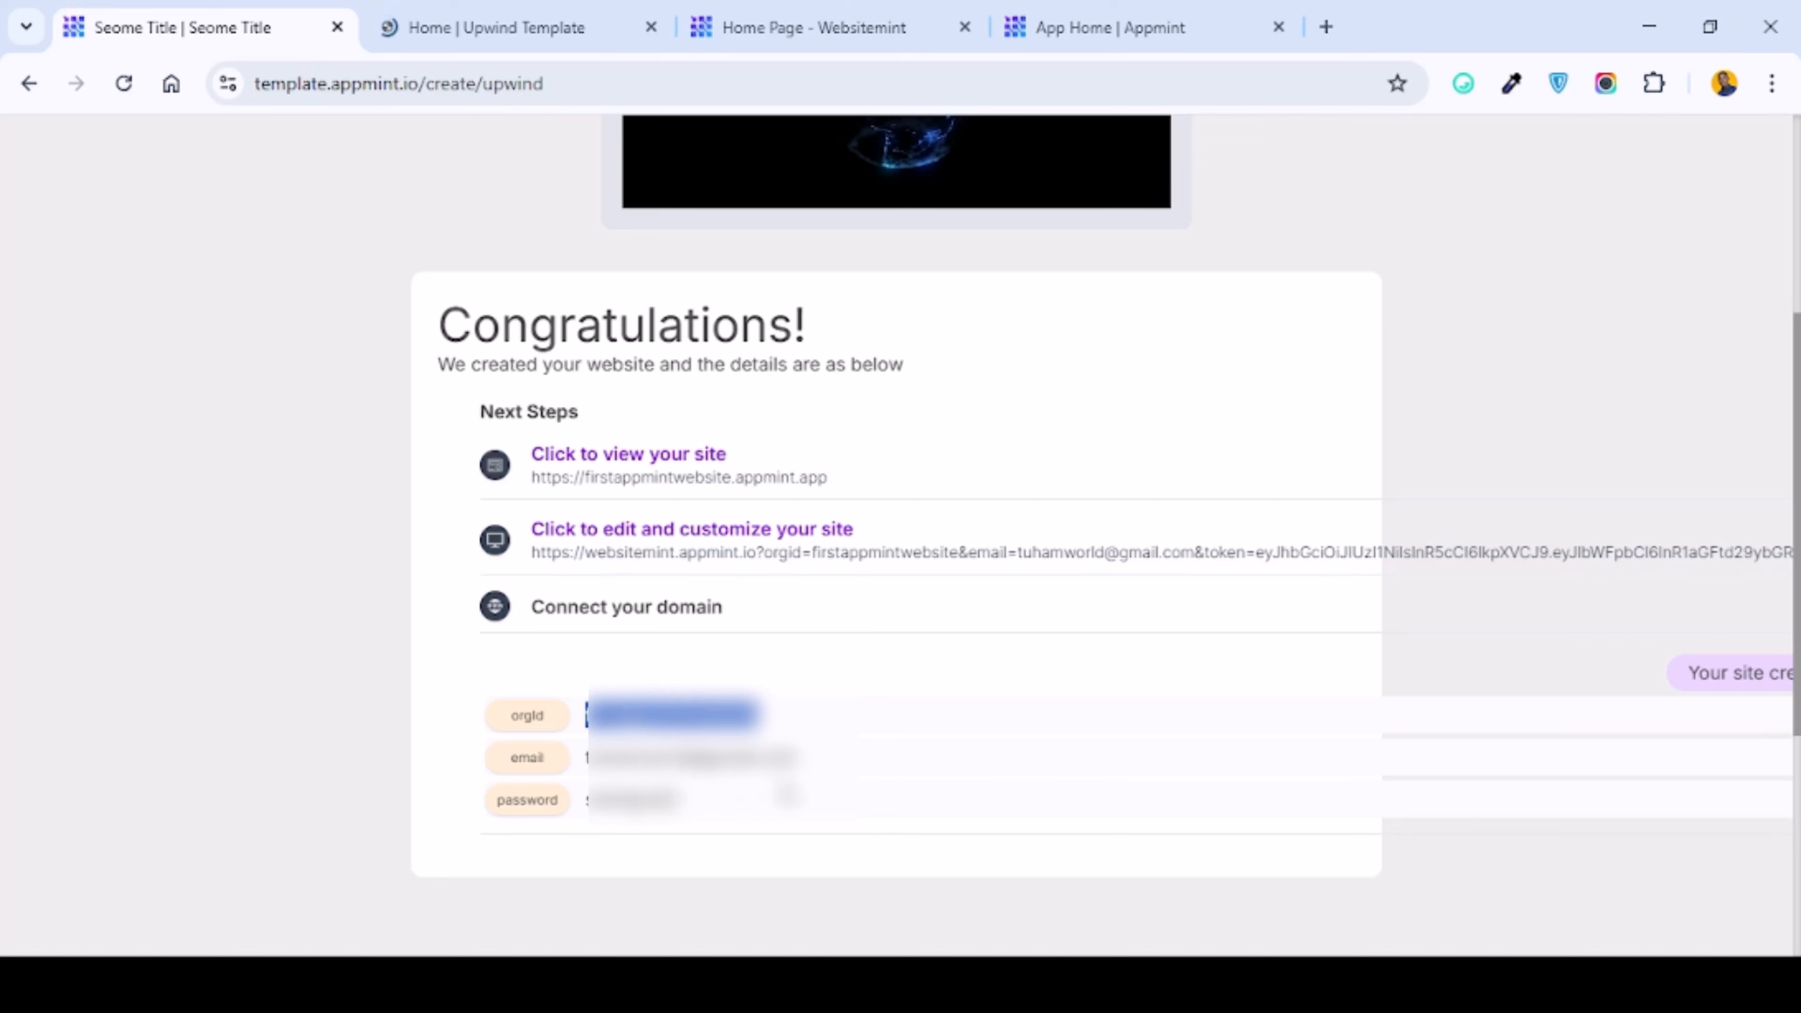
pyautogui.moveTo(798, 770); pyautogui.dragTo(580, 757)
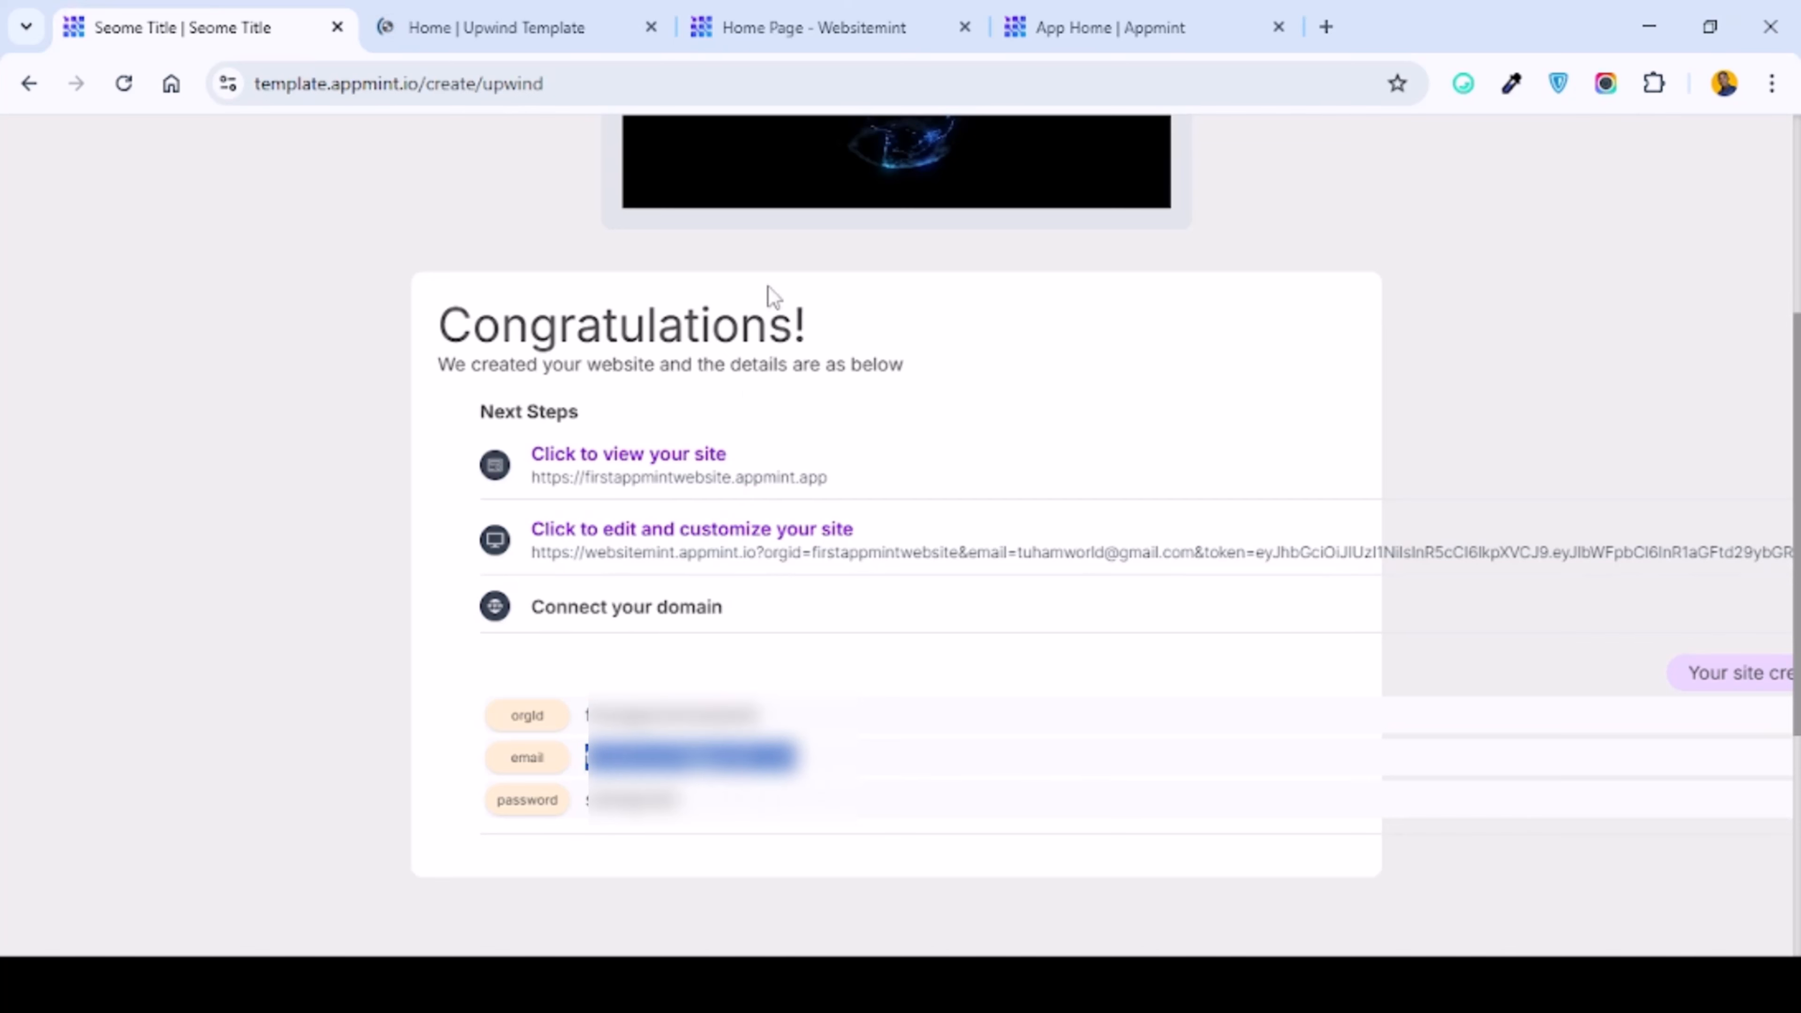
pyautogui.click(809, 26)
pyautogui.click(777, 410)
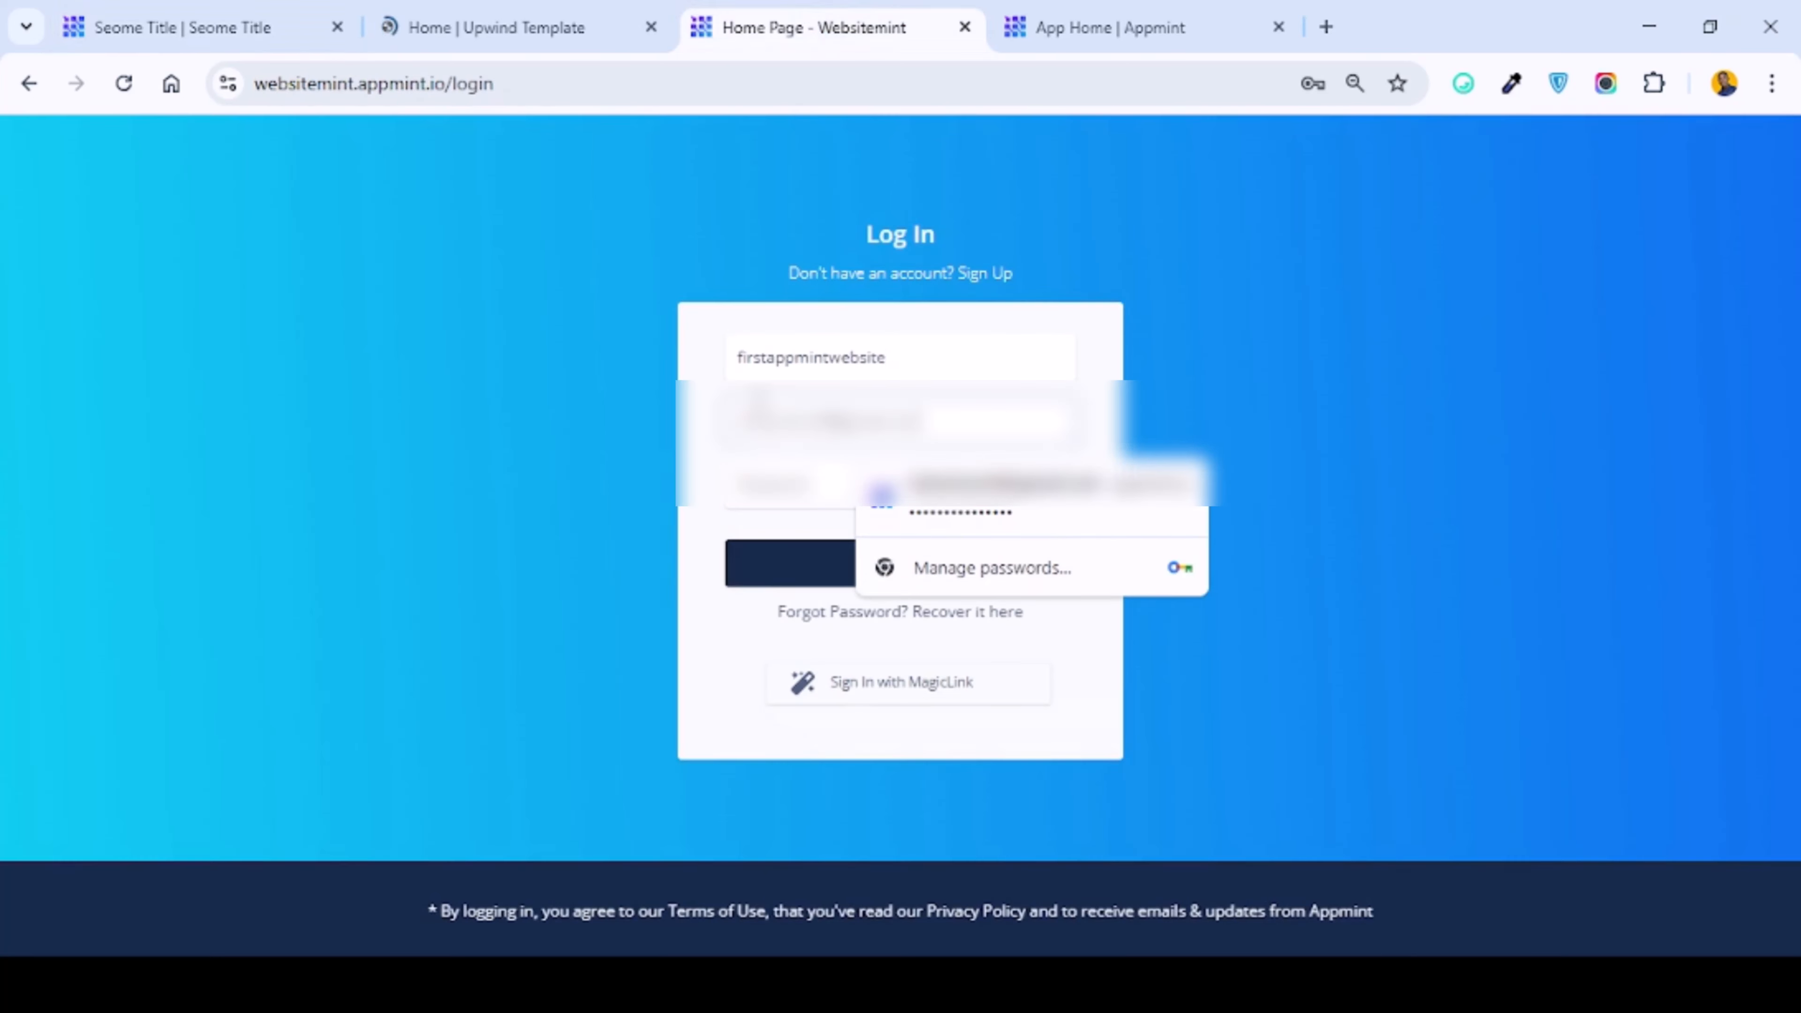
# Step: Copy the account password from the confirmation page into the login form's Password field and sign in
pyautogui.click(178, 26)
pyautogui.moveTo(680, 800); pyautogui.dragTo(582, 809)
pyautogui.click(745, 27)
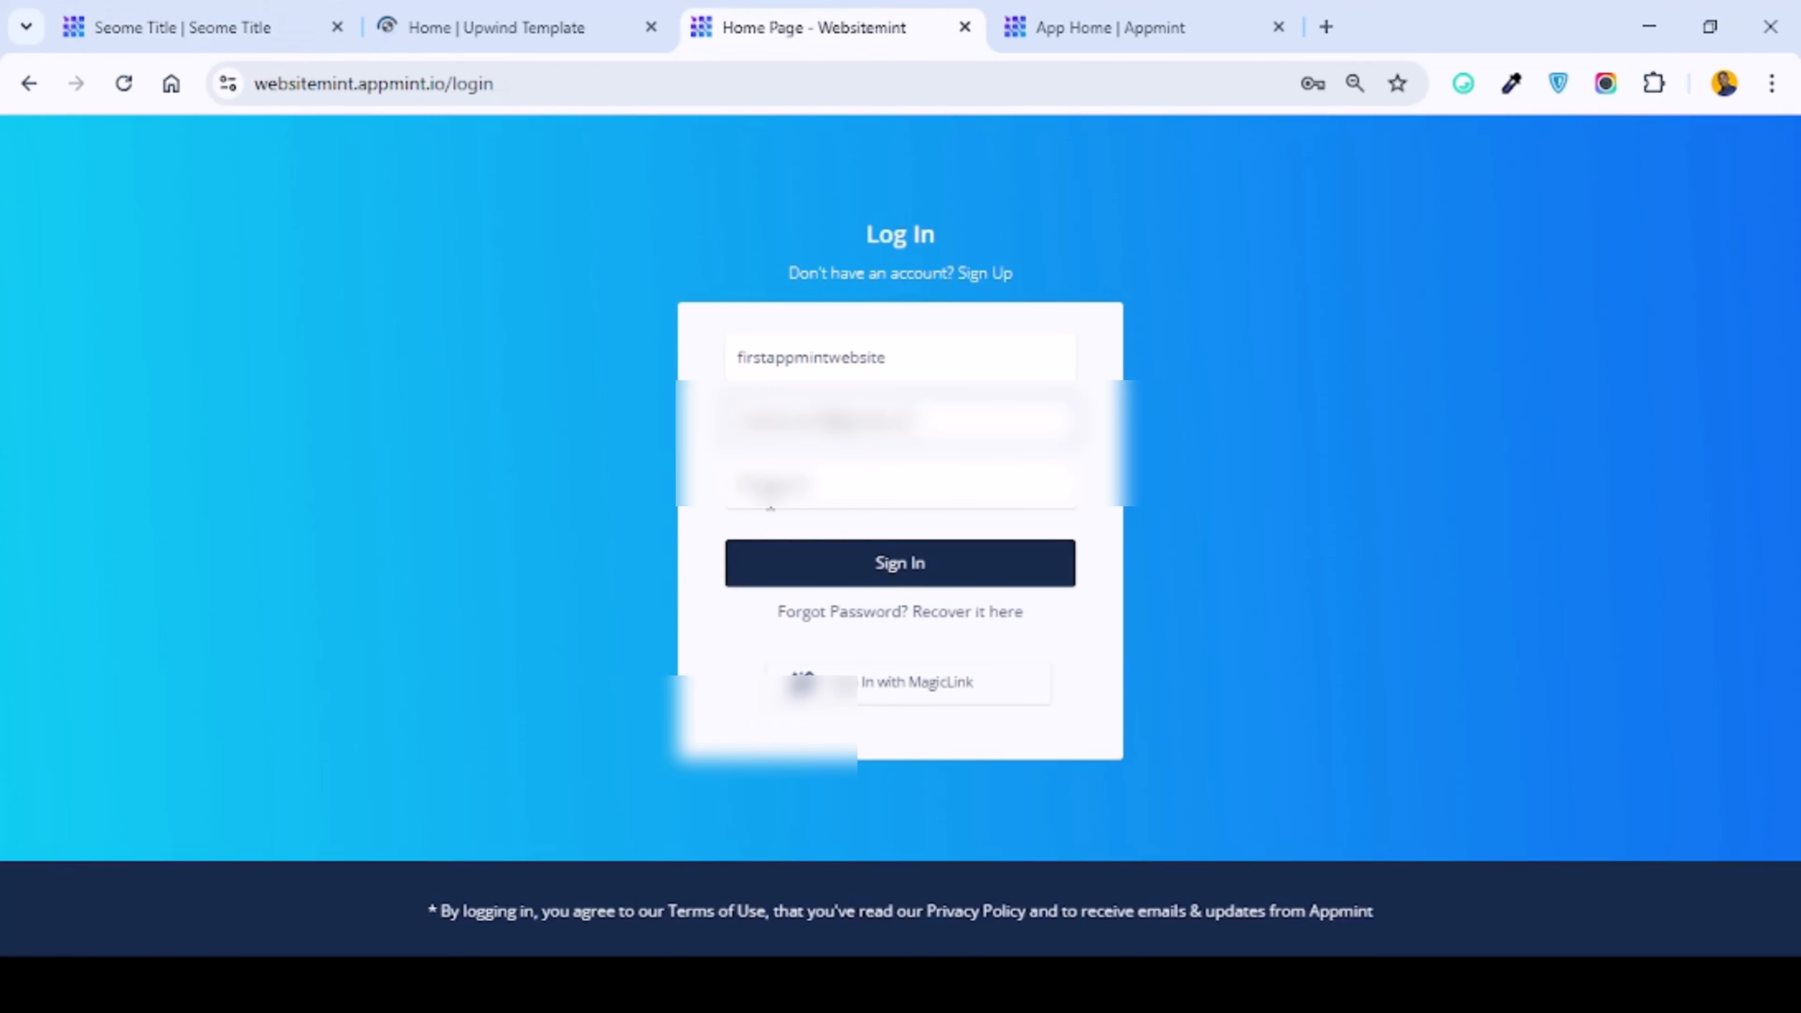
pyautogui.click(837, 564)
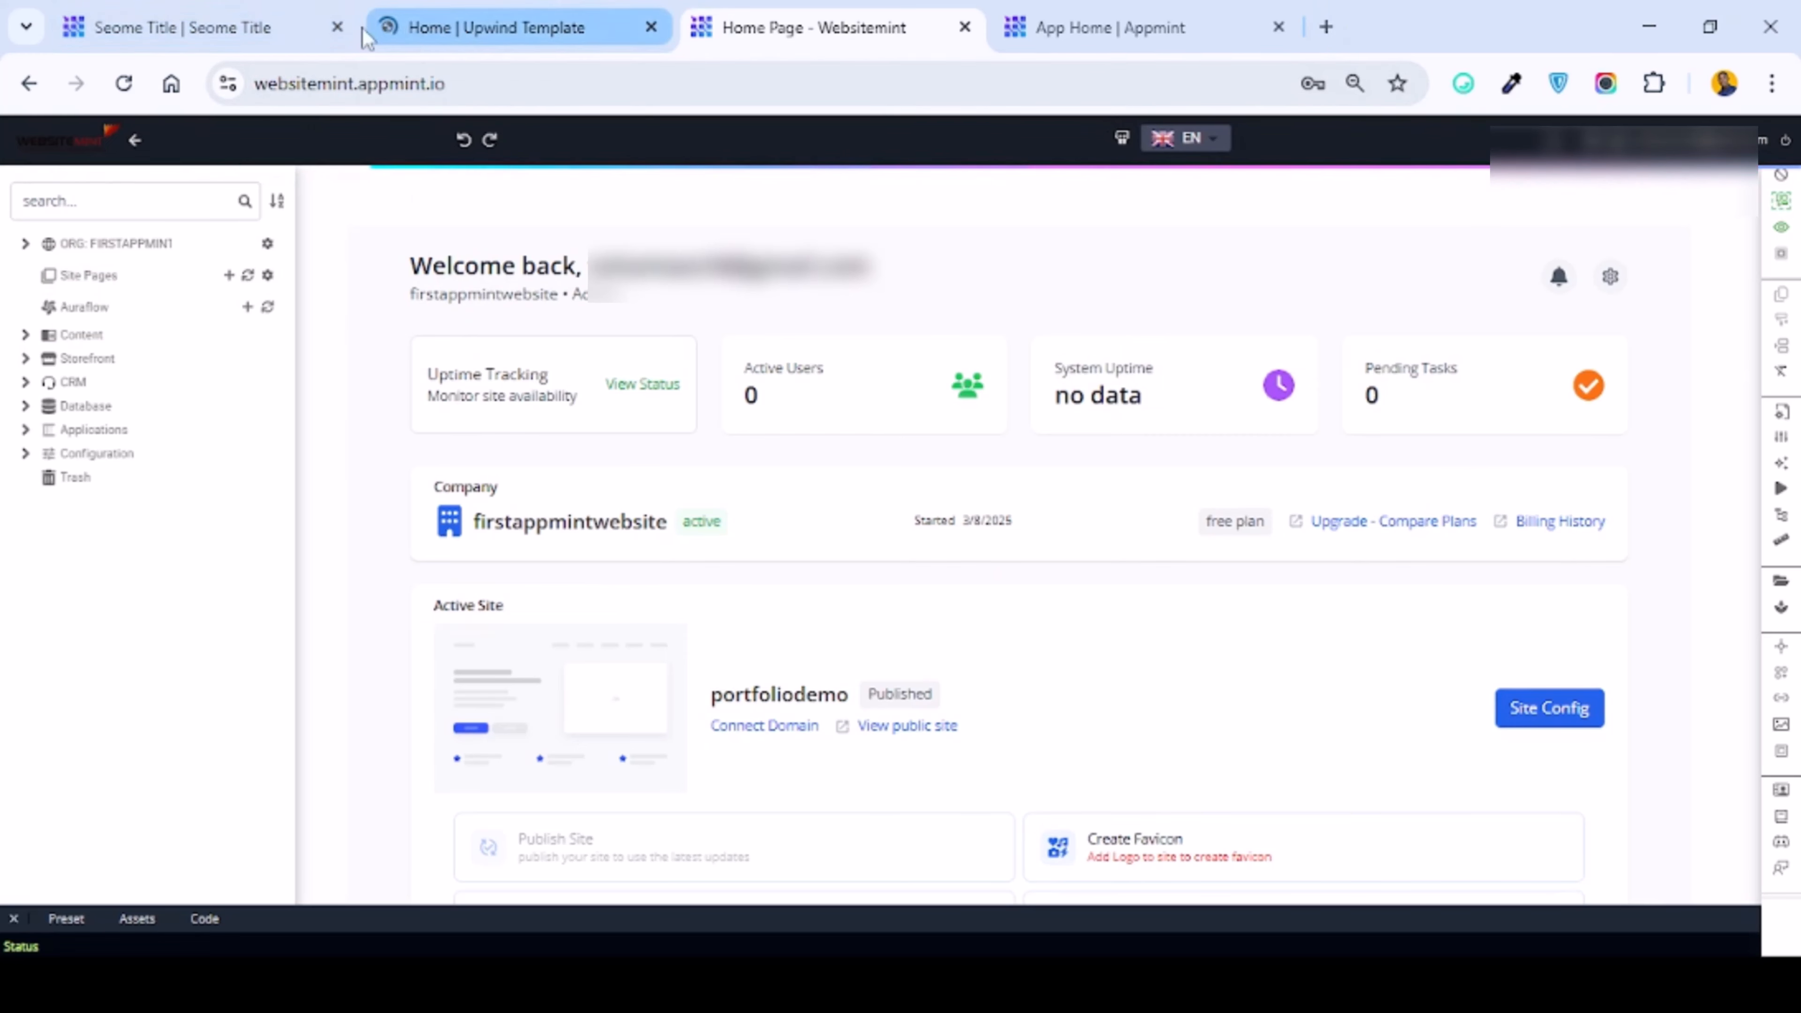
# Step: Go to the account profile from the login page of appmint.io
pyautogui.click(1088, 14)
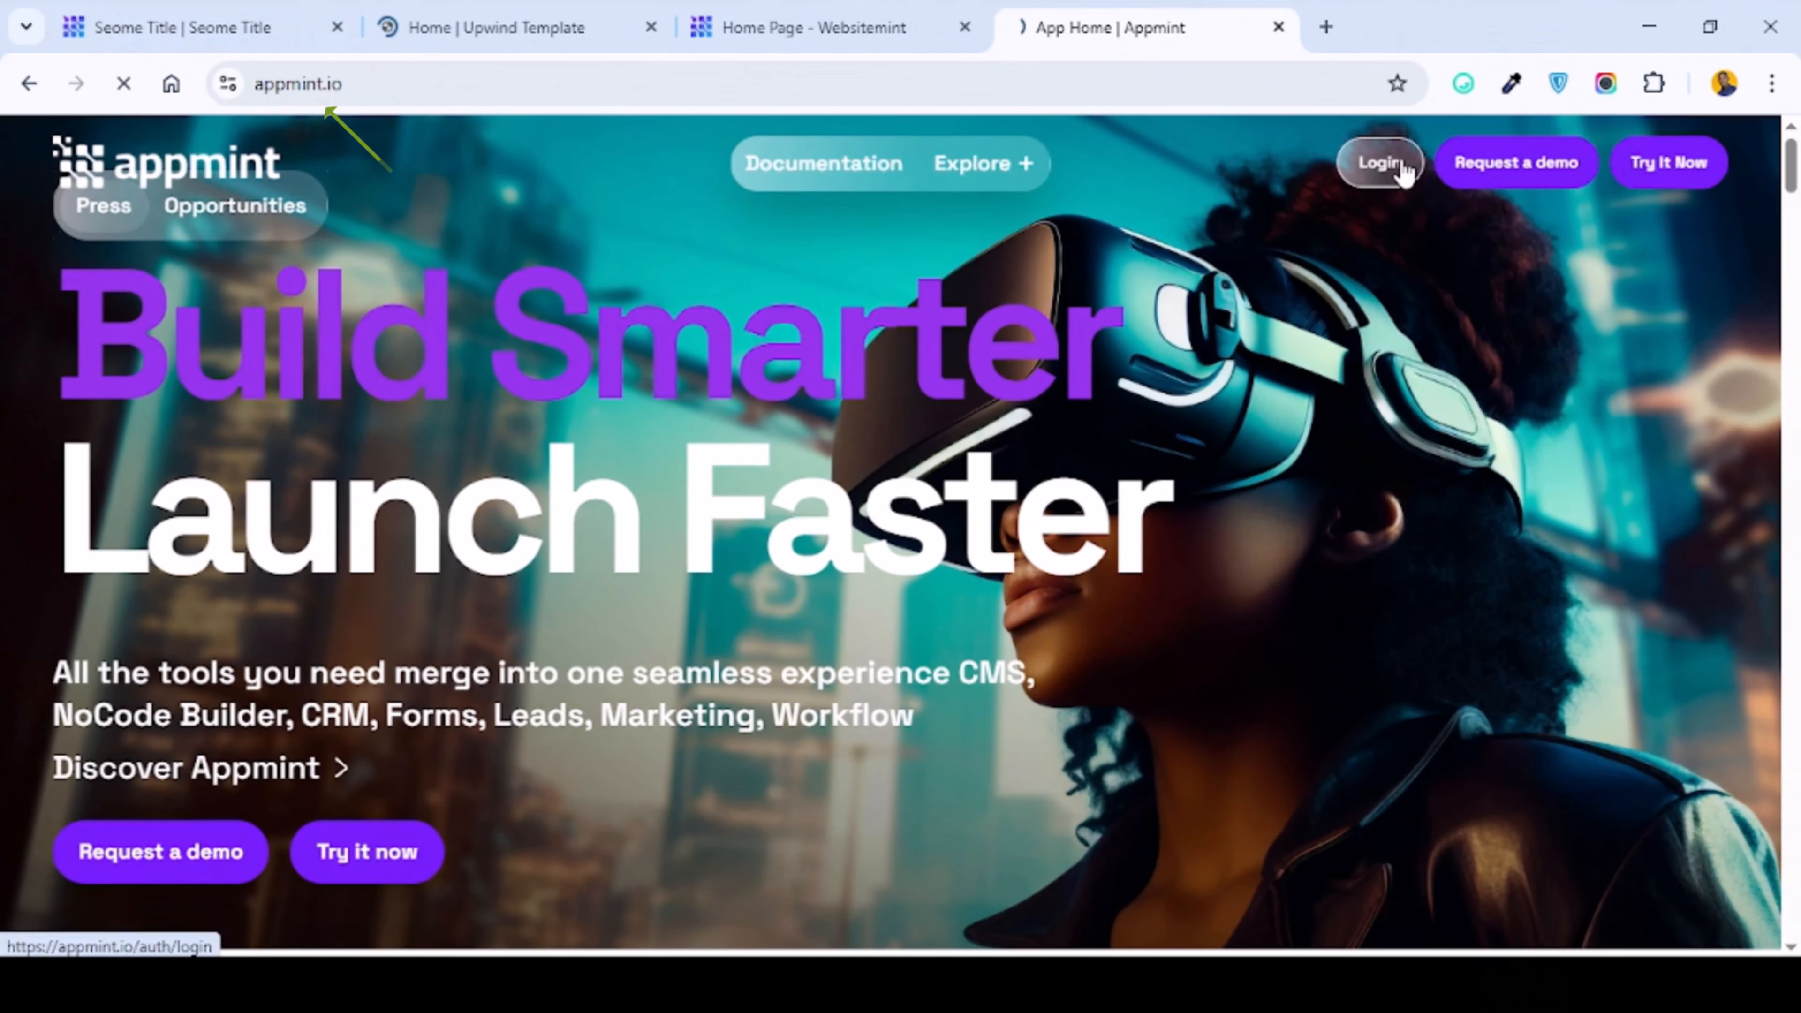
pyautogui.click(1387, 167)
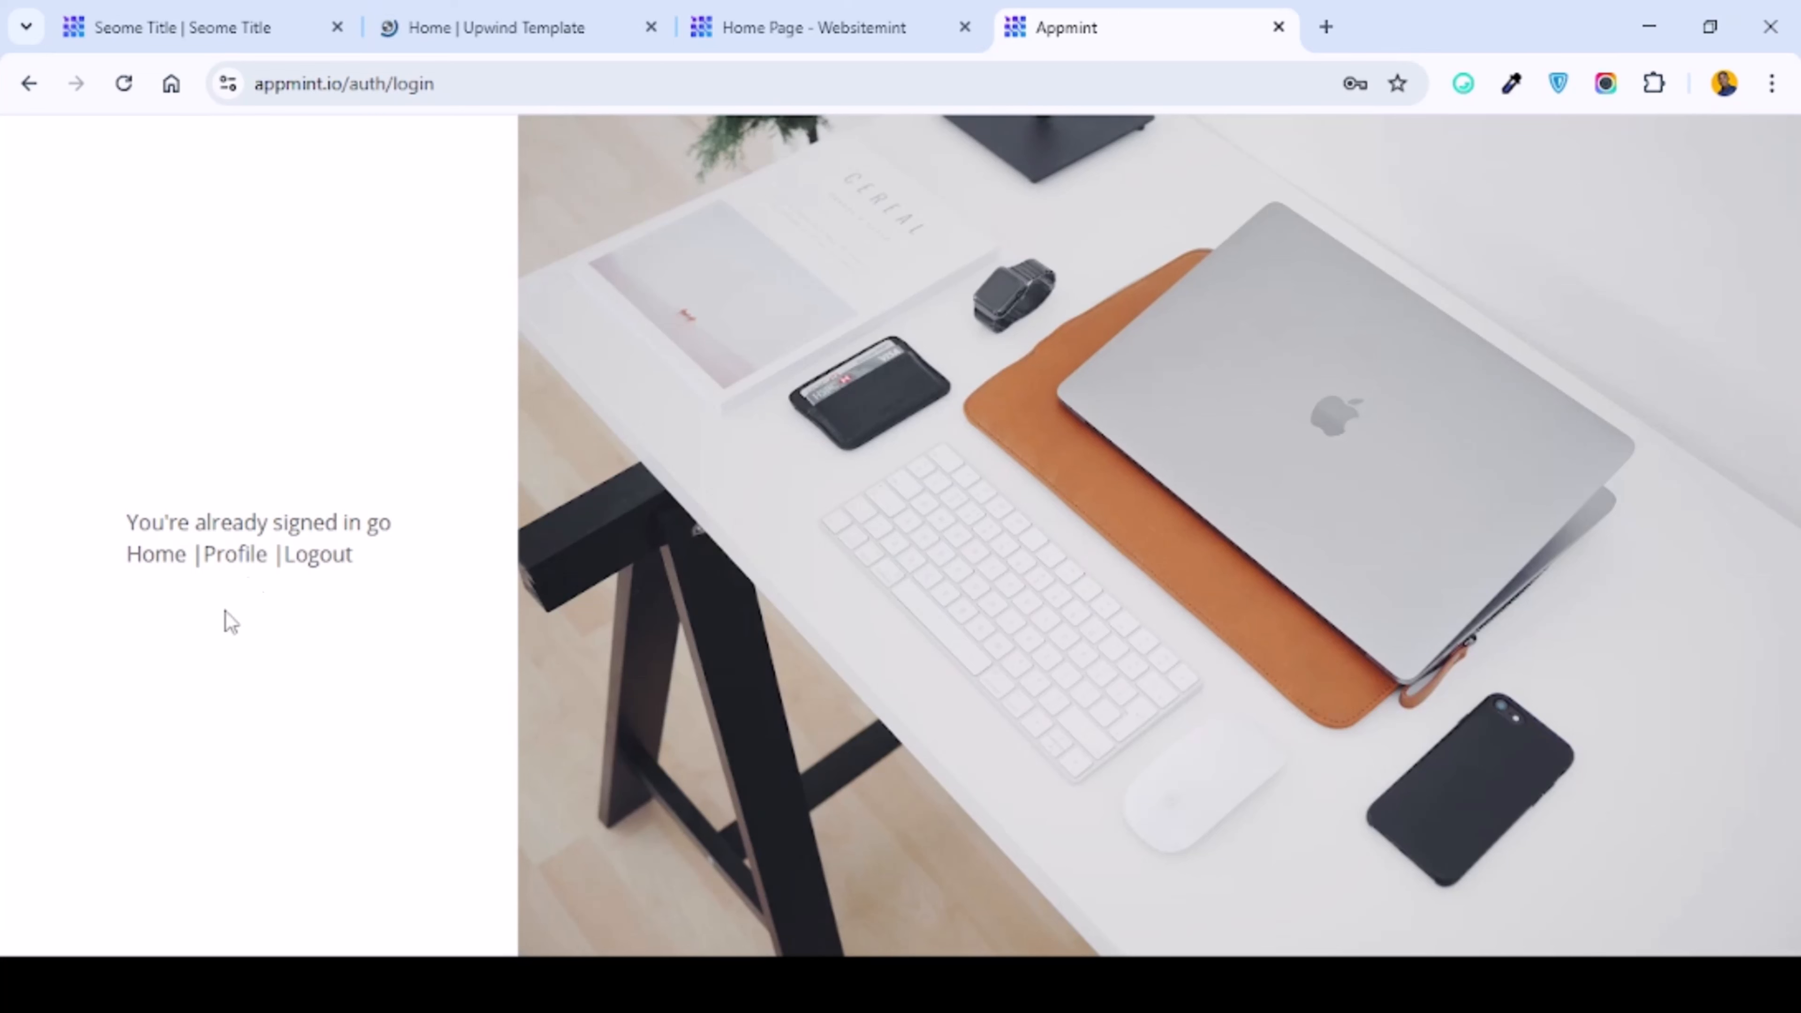
pyautogui.click(236, 557)
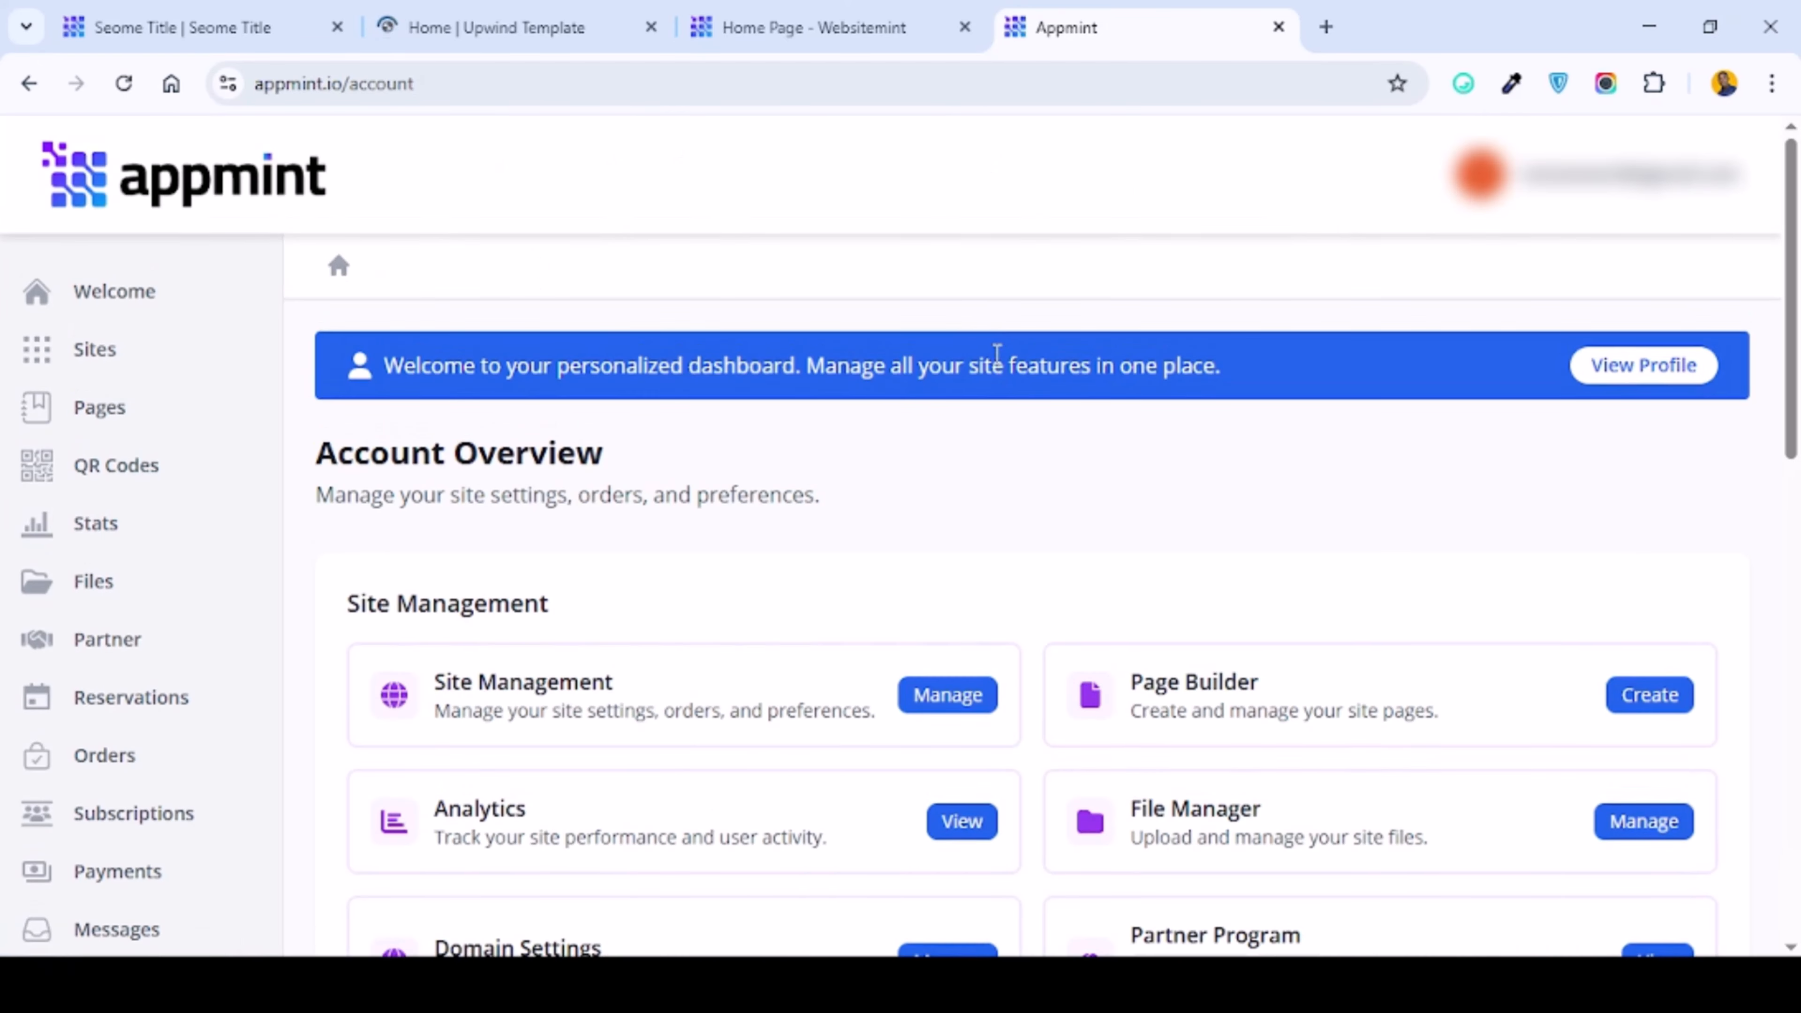
# Step: Open the dashboard of the firstappmintwebsite site from the account's list of sites
pyautogui.click(129, 377)
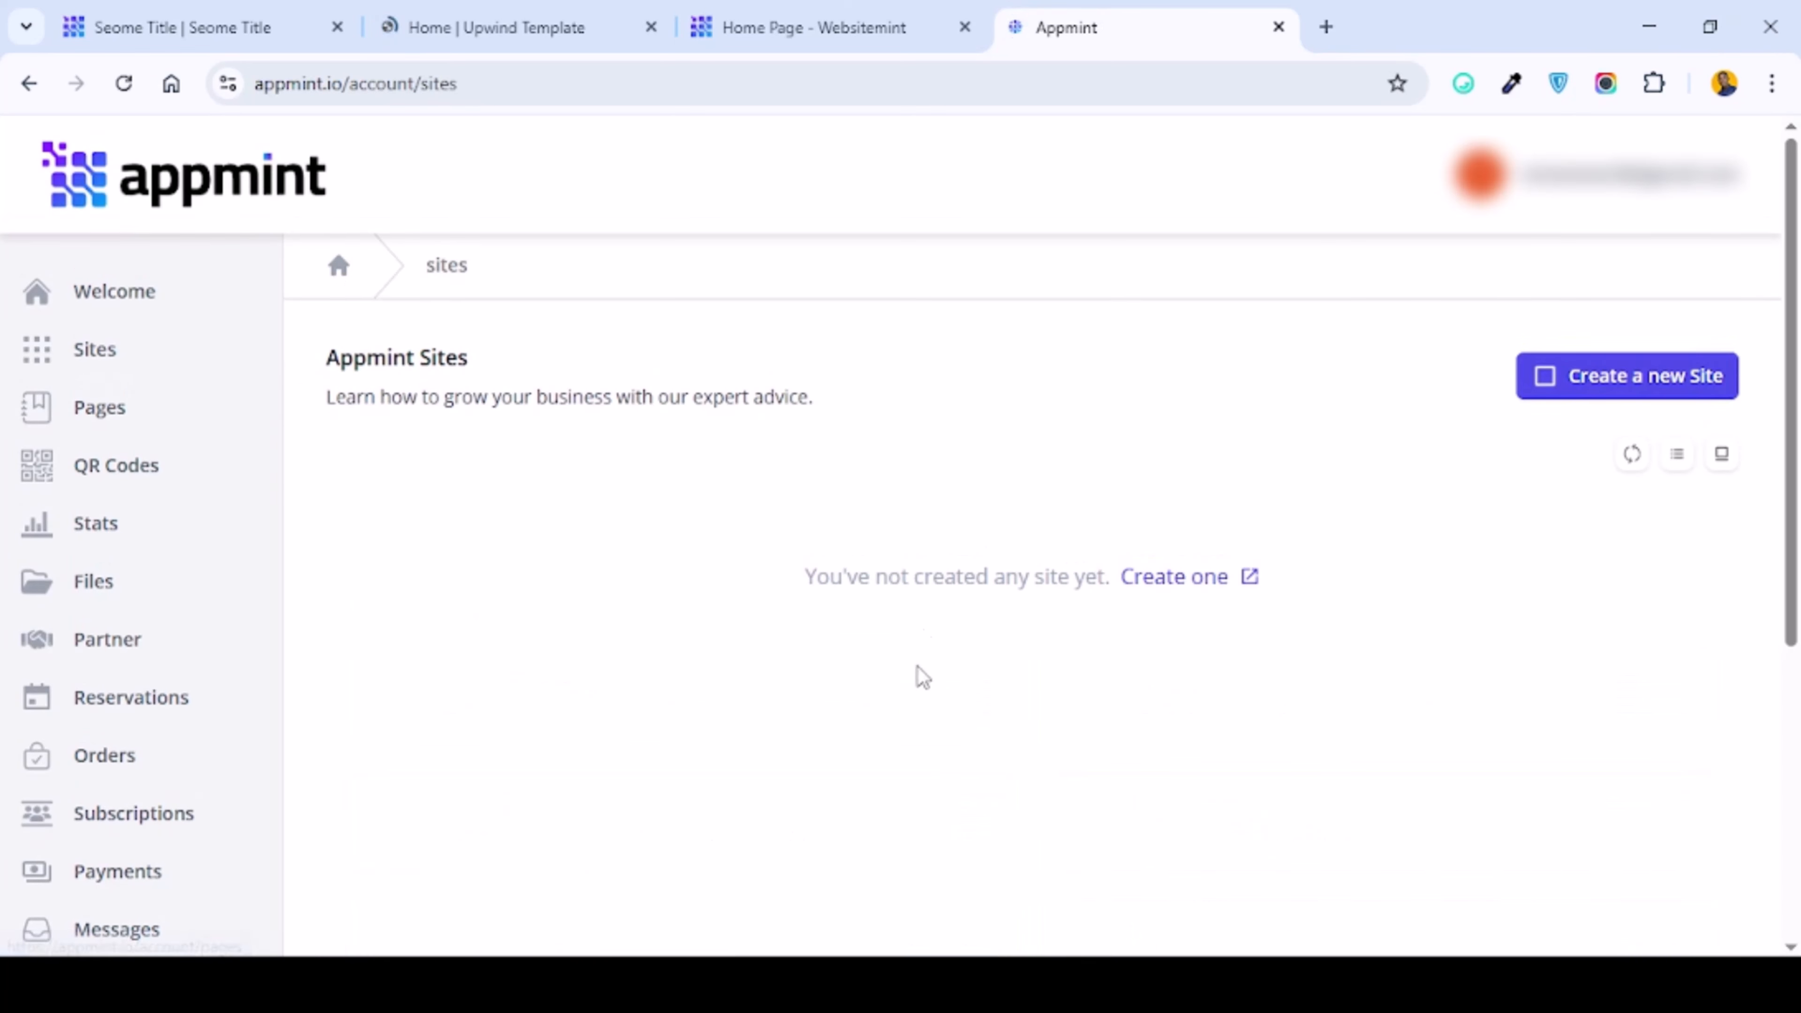
pyautogui.scroll(-4, 679, 635)
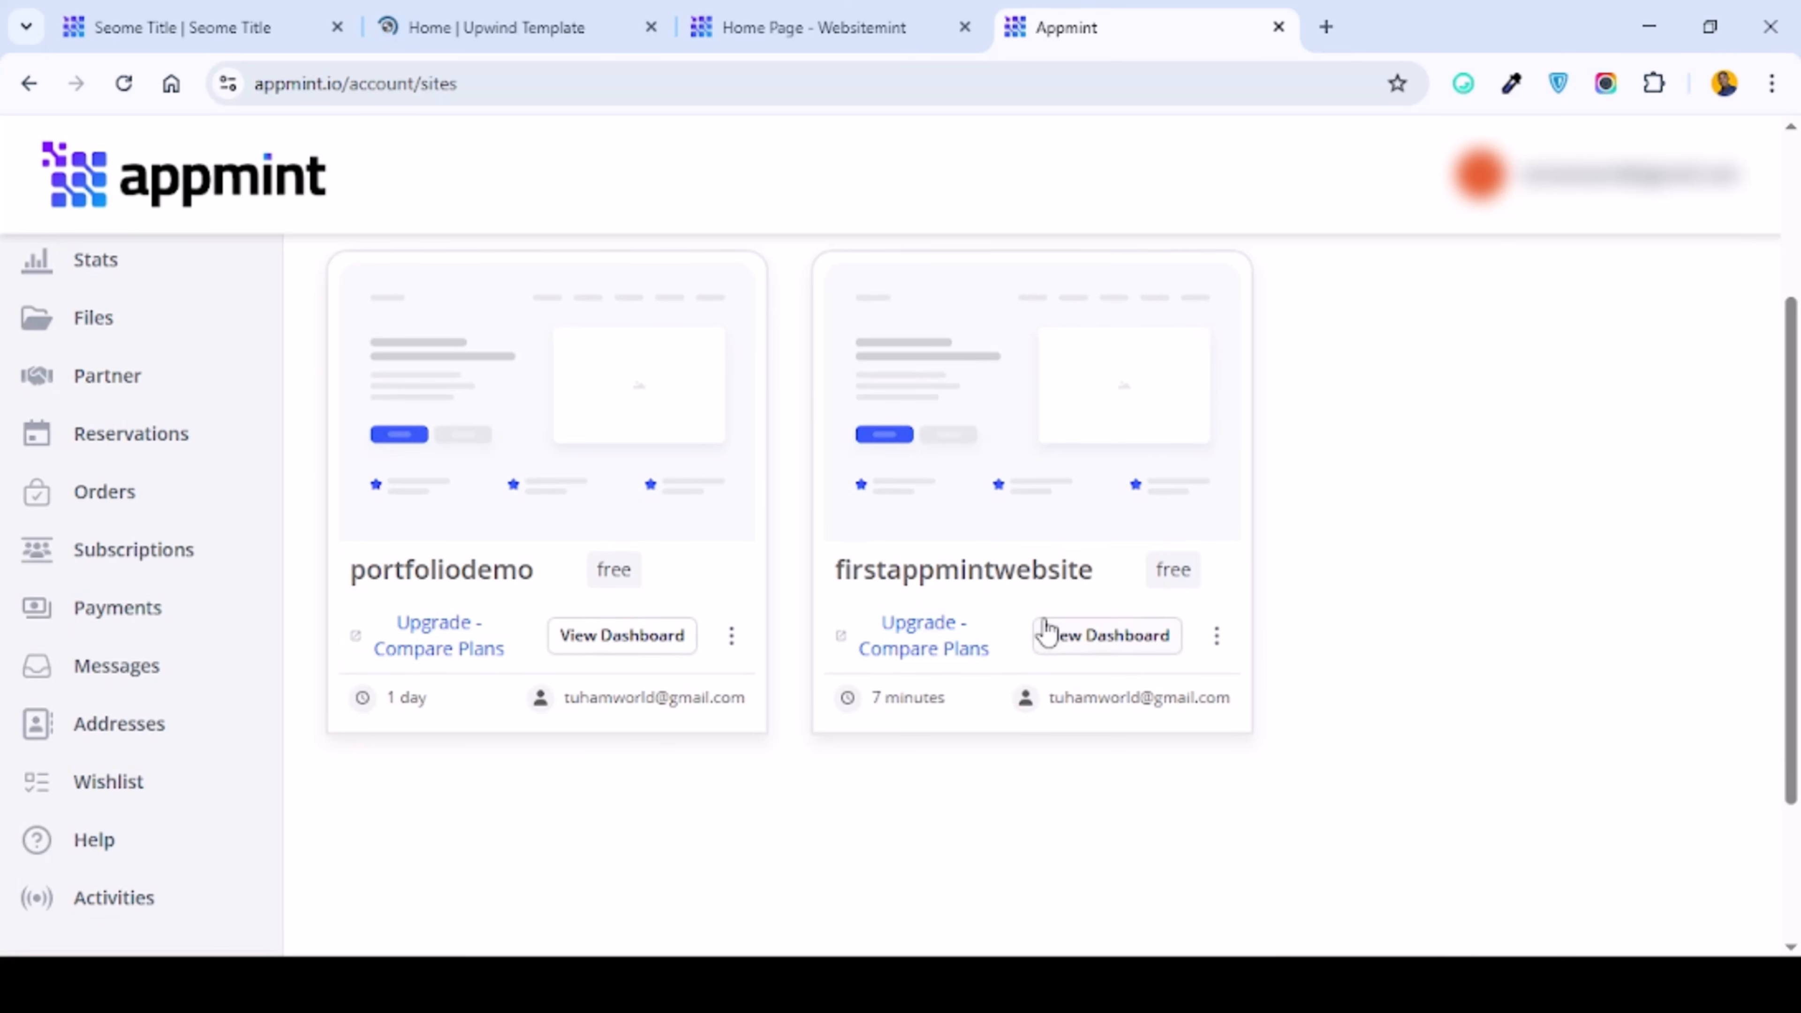
pyautogui.click(1056, 642)
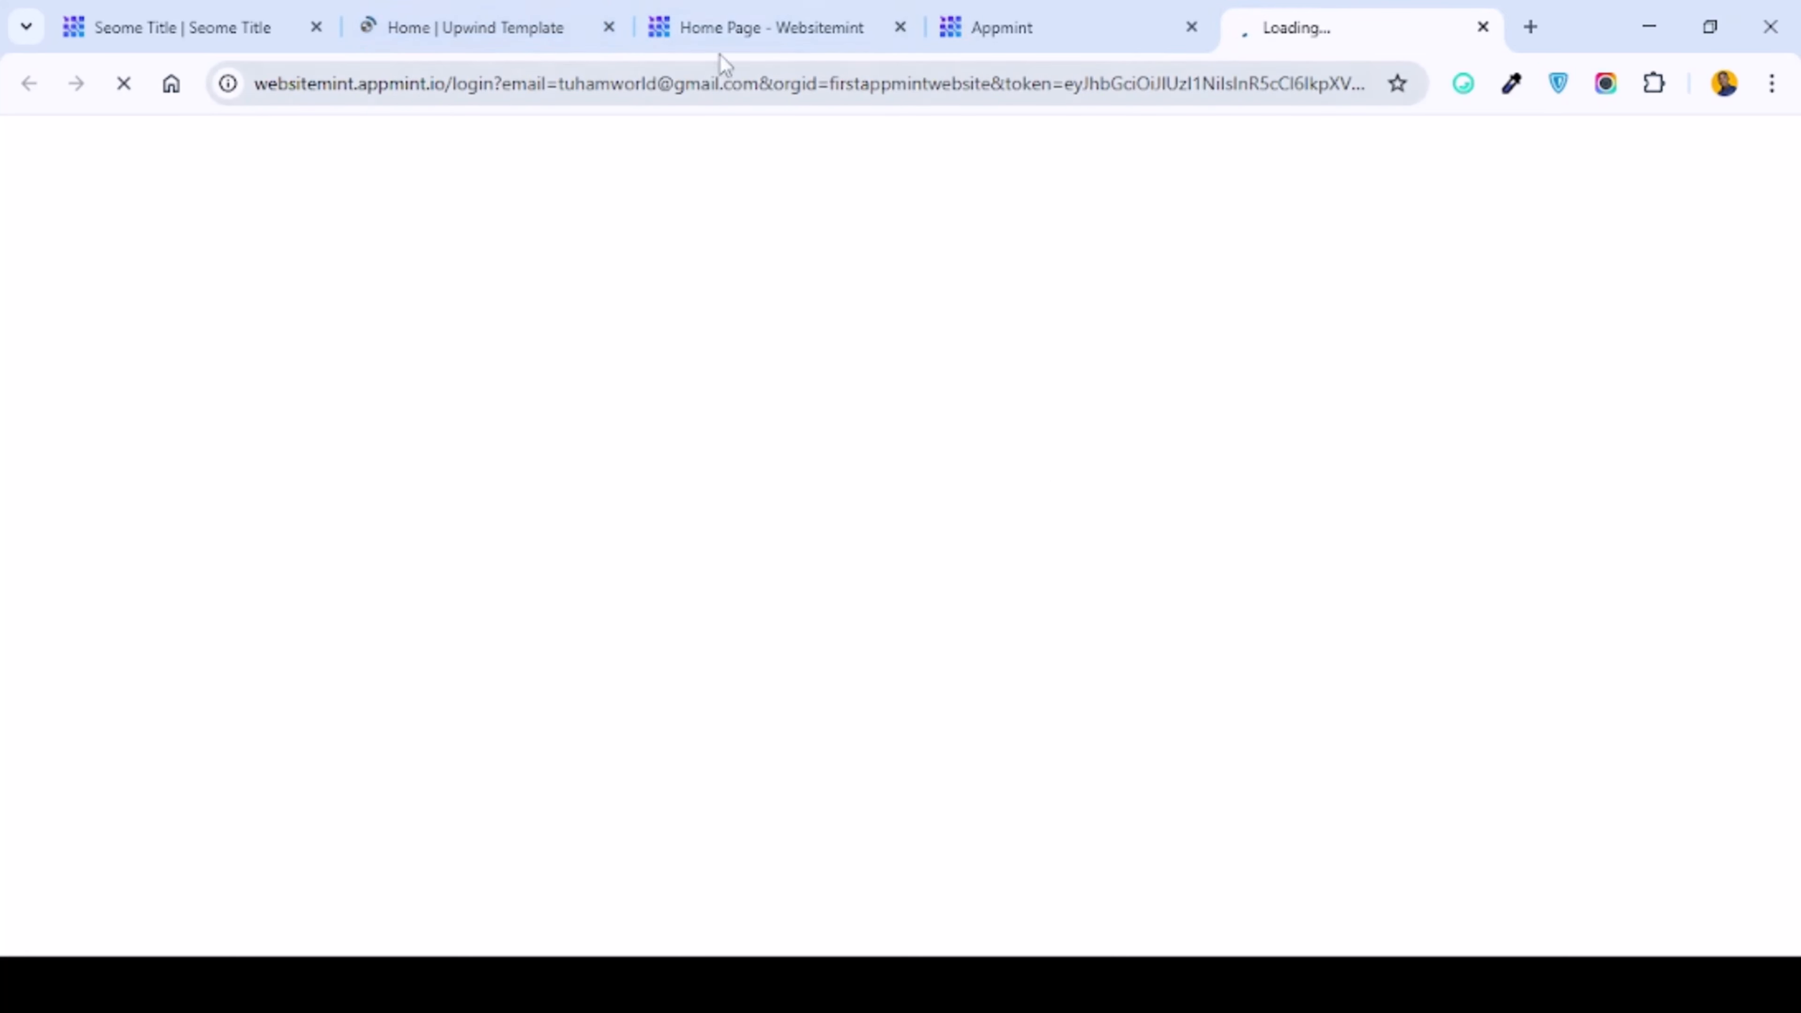
# Step: Close the Upwind Template site page and the site-creation confirmation page
pyautogui.click(543, 26)
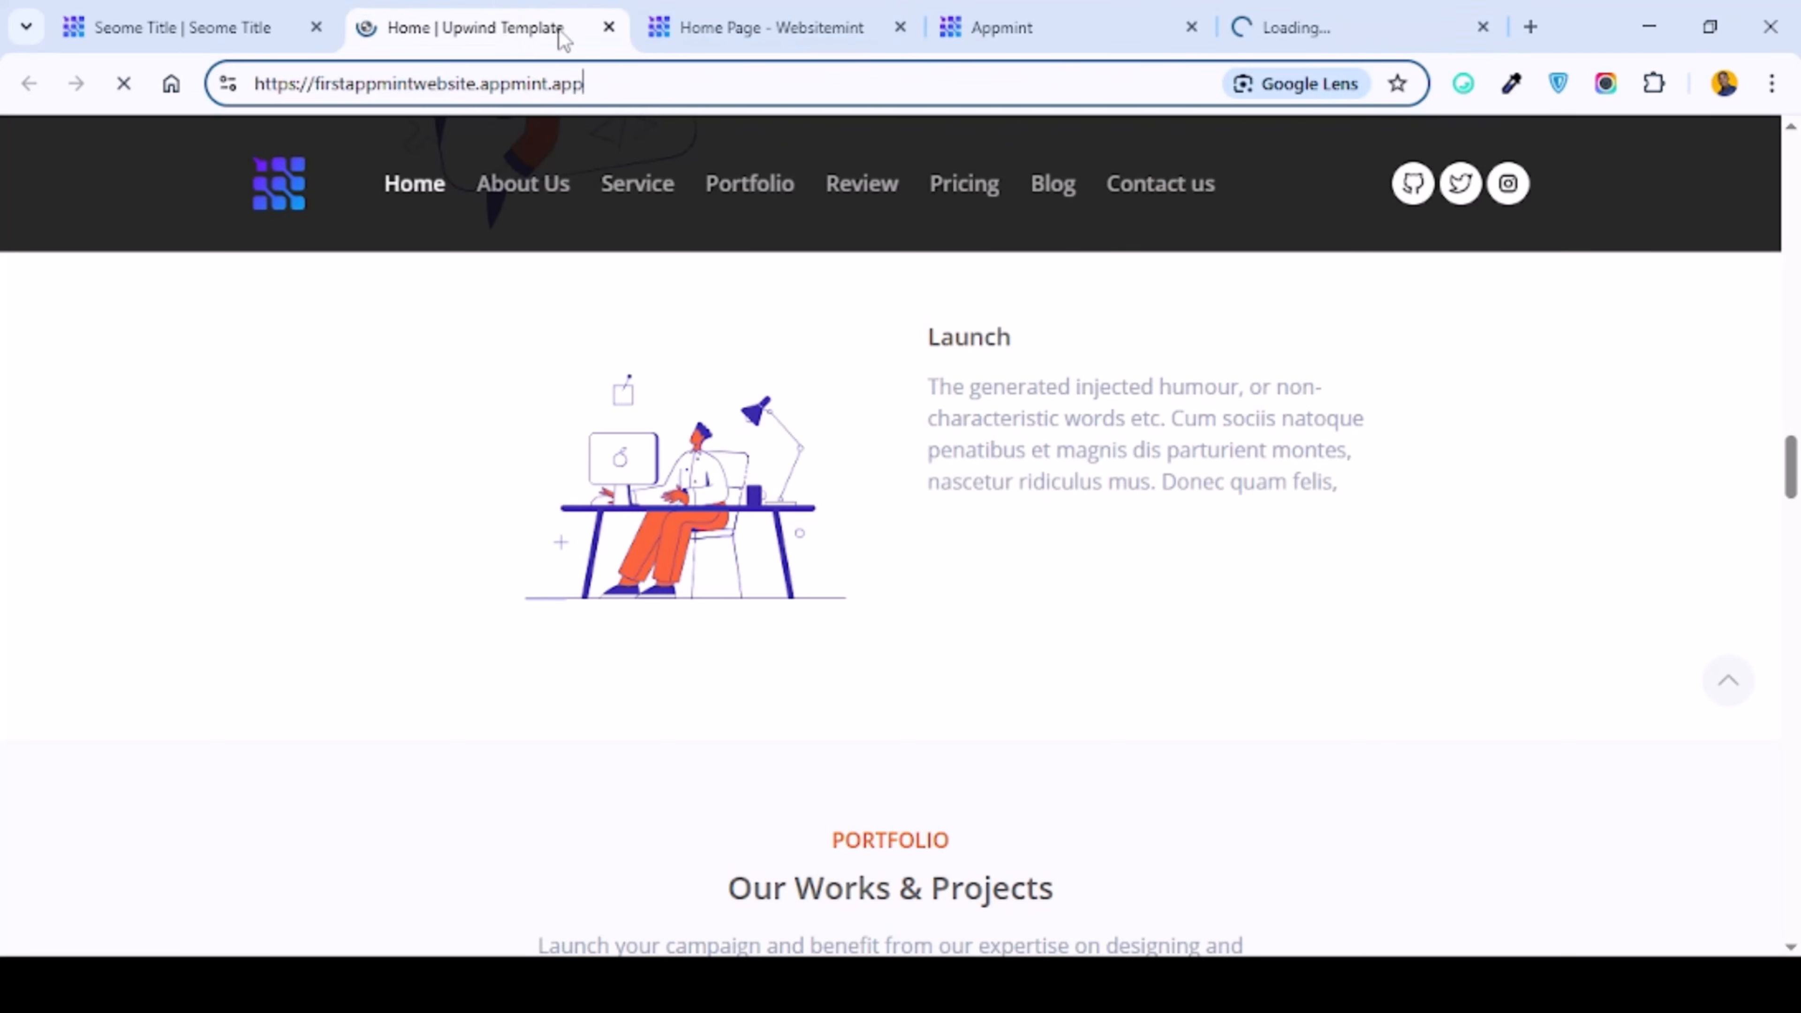
pyautogui.click(608, 29)
pyautogui.click(298, 13)
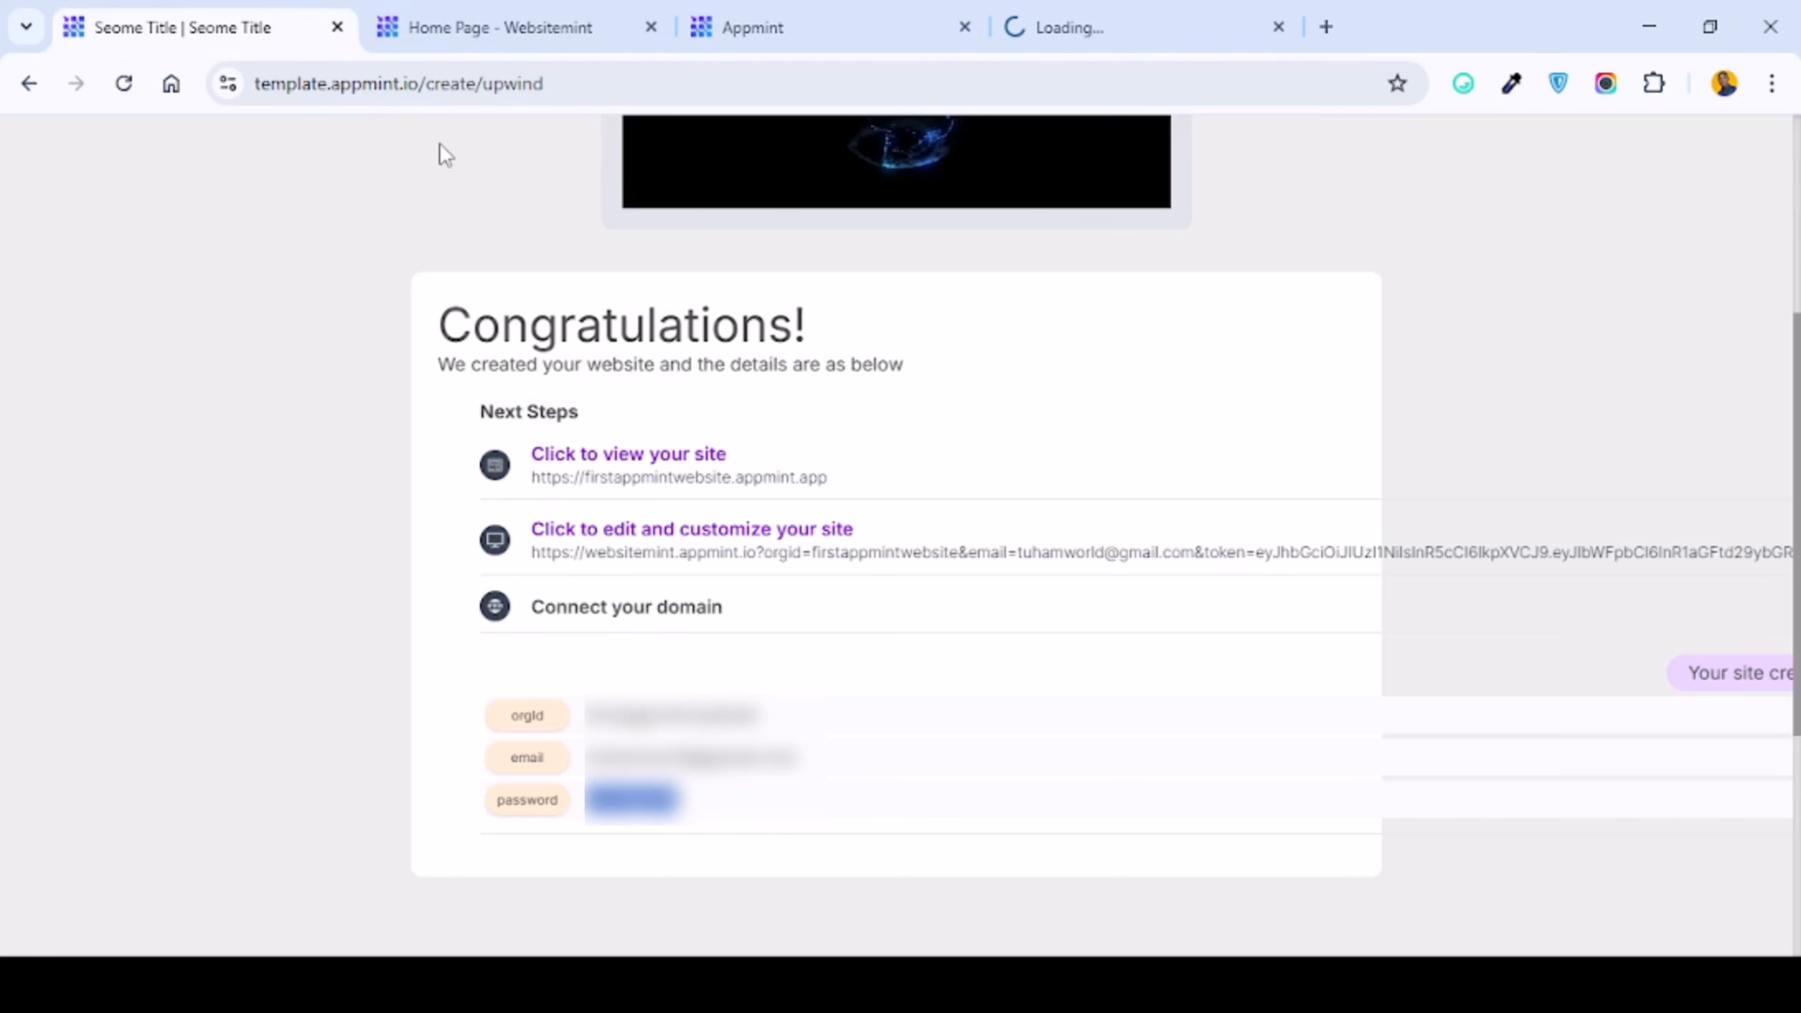
pyautogui.click(337, 27)
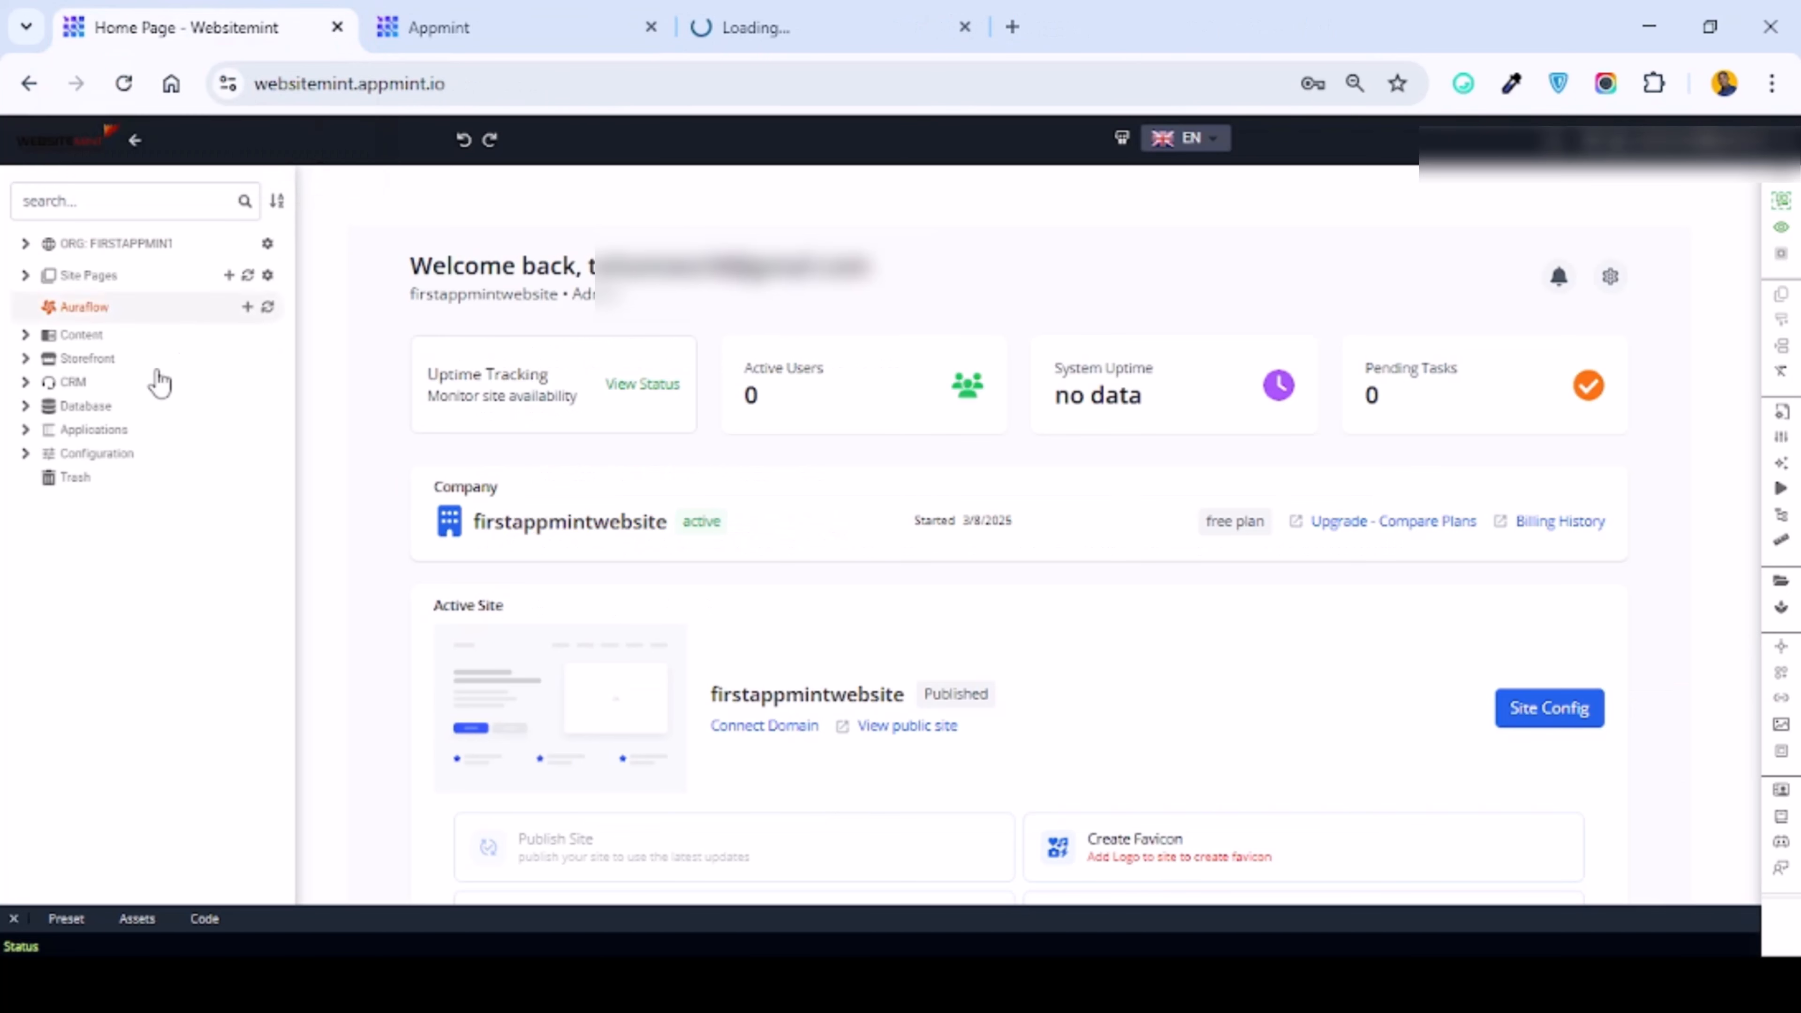
# Step: Return to the firstappmintwebsite dashboard in Websitemint and reset the page zoom to its default
pyautogui.click(523, 11)
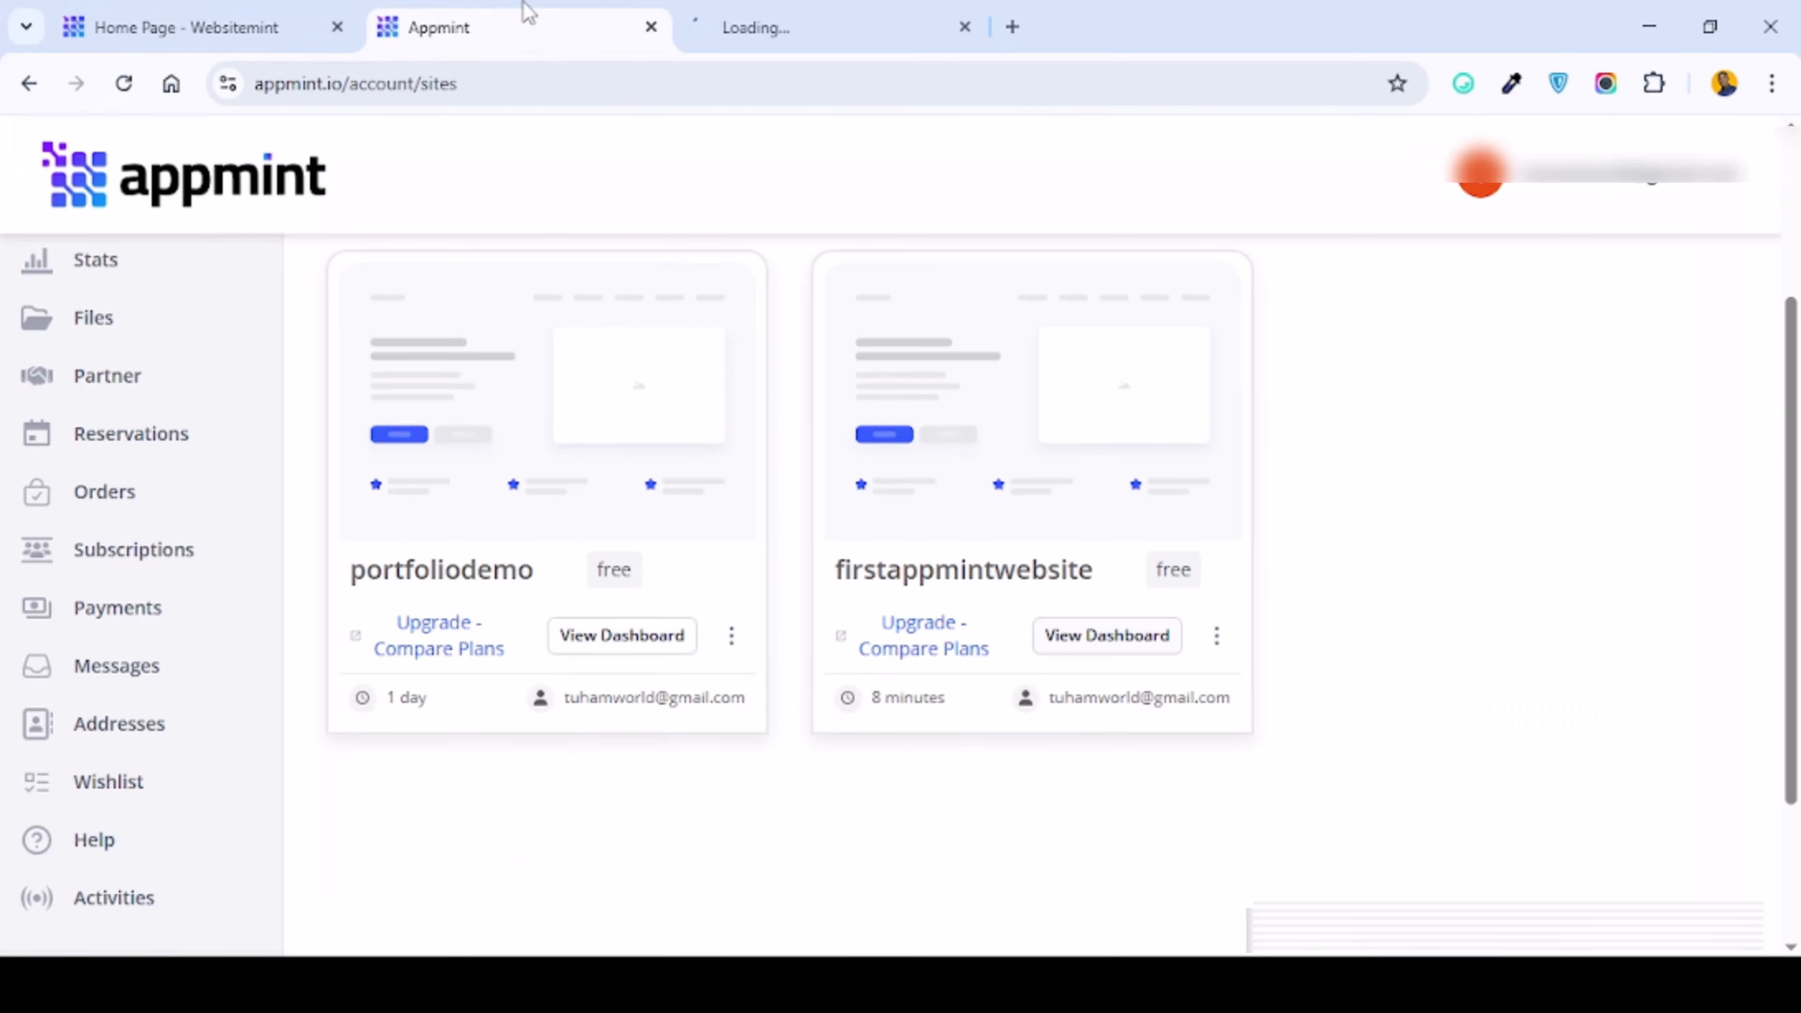
pyautogui.click(284, 10)
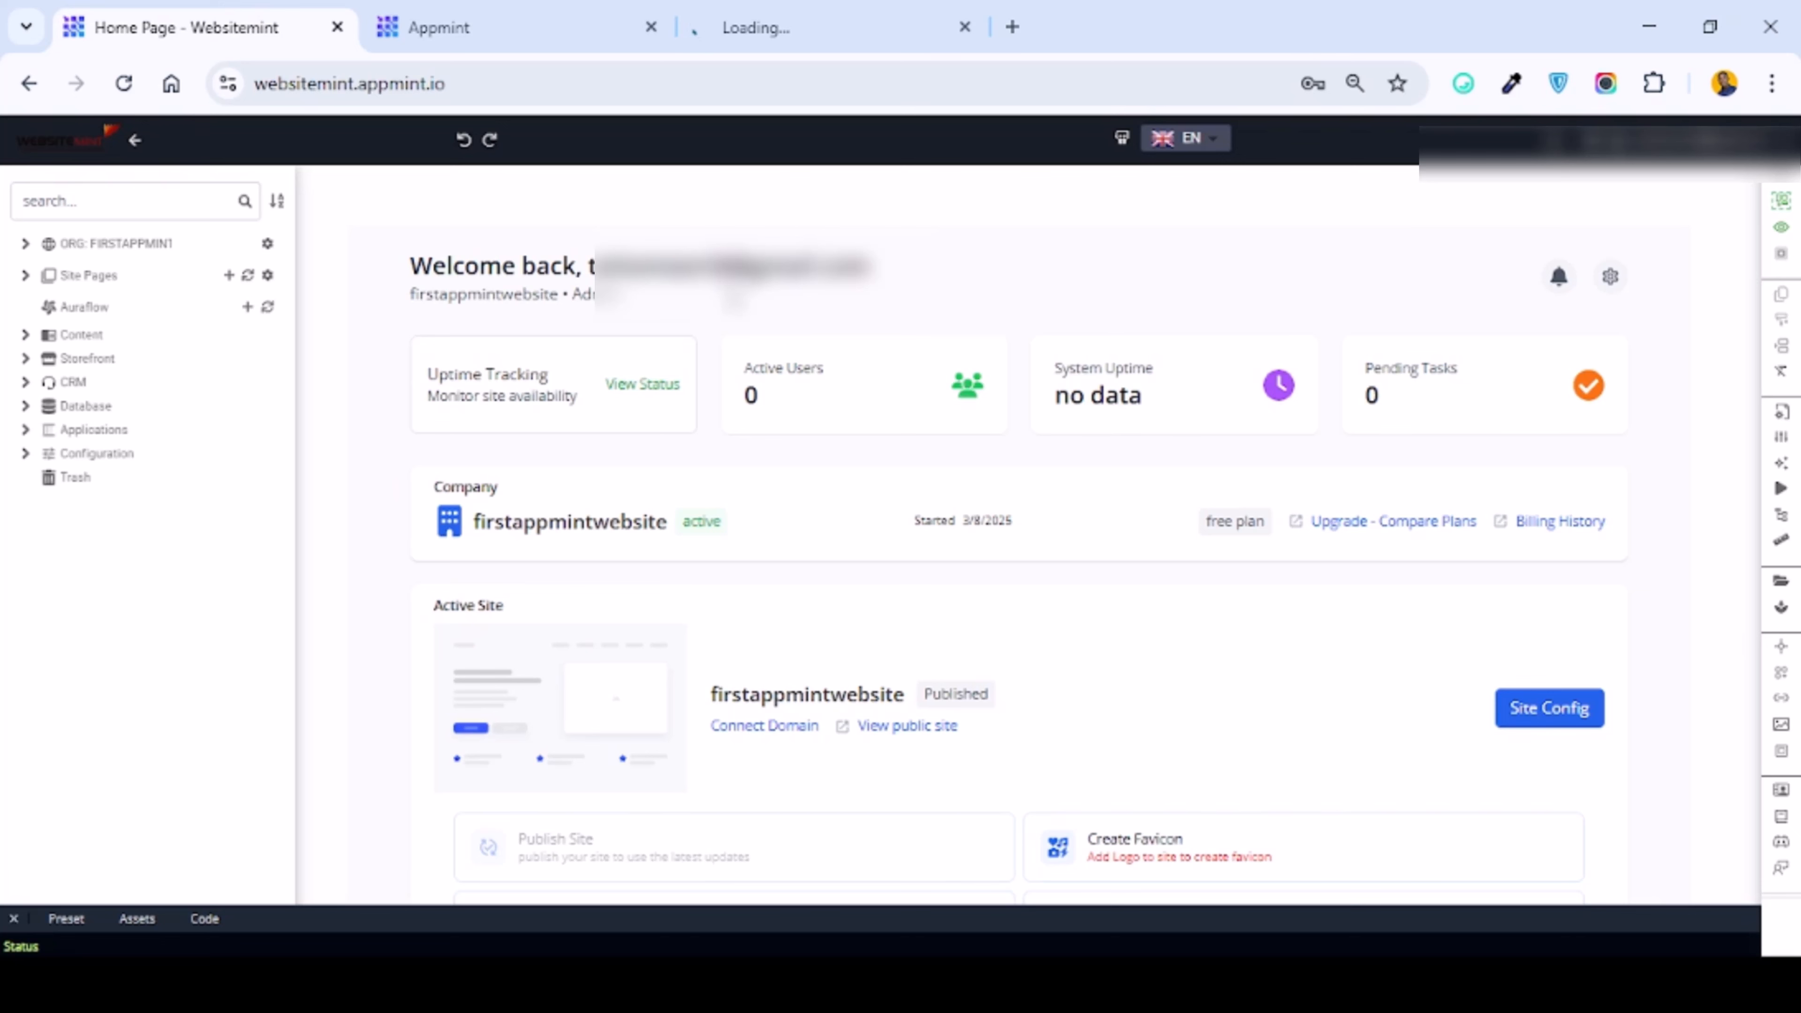
pyautogui.hotkey('ctrl', '0')
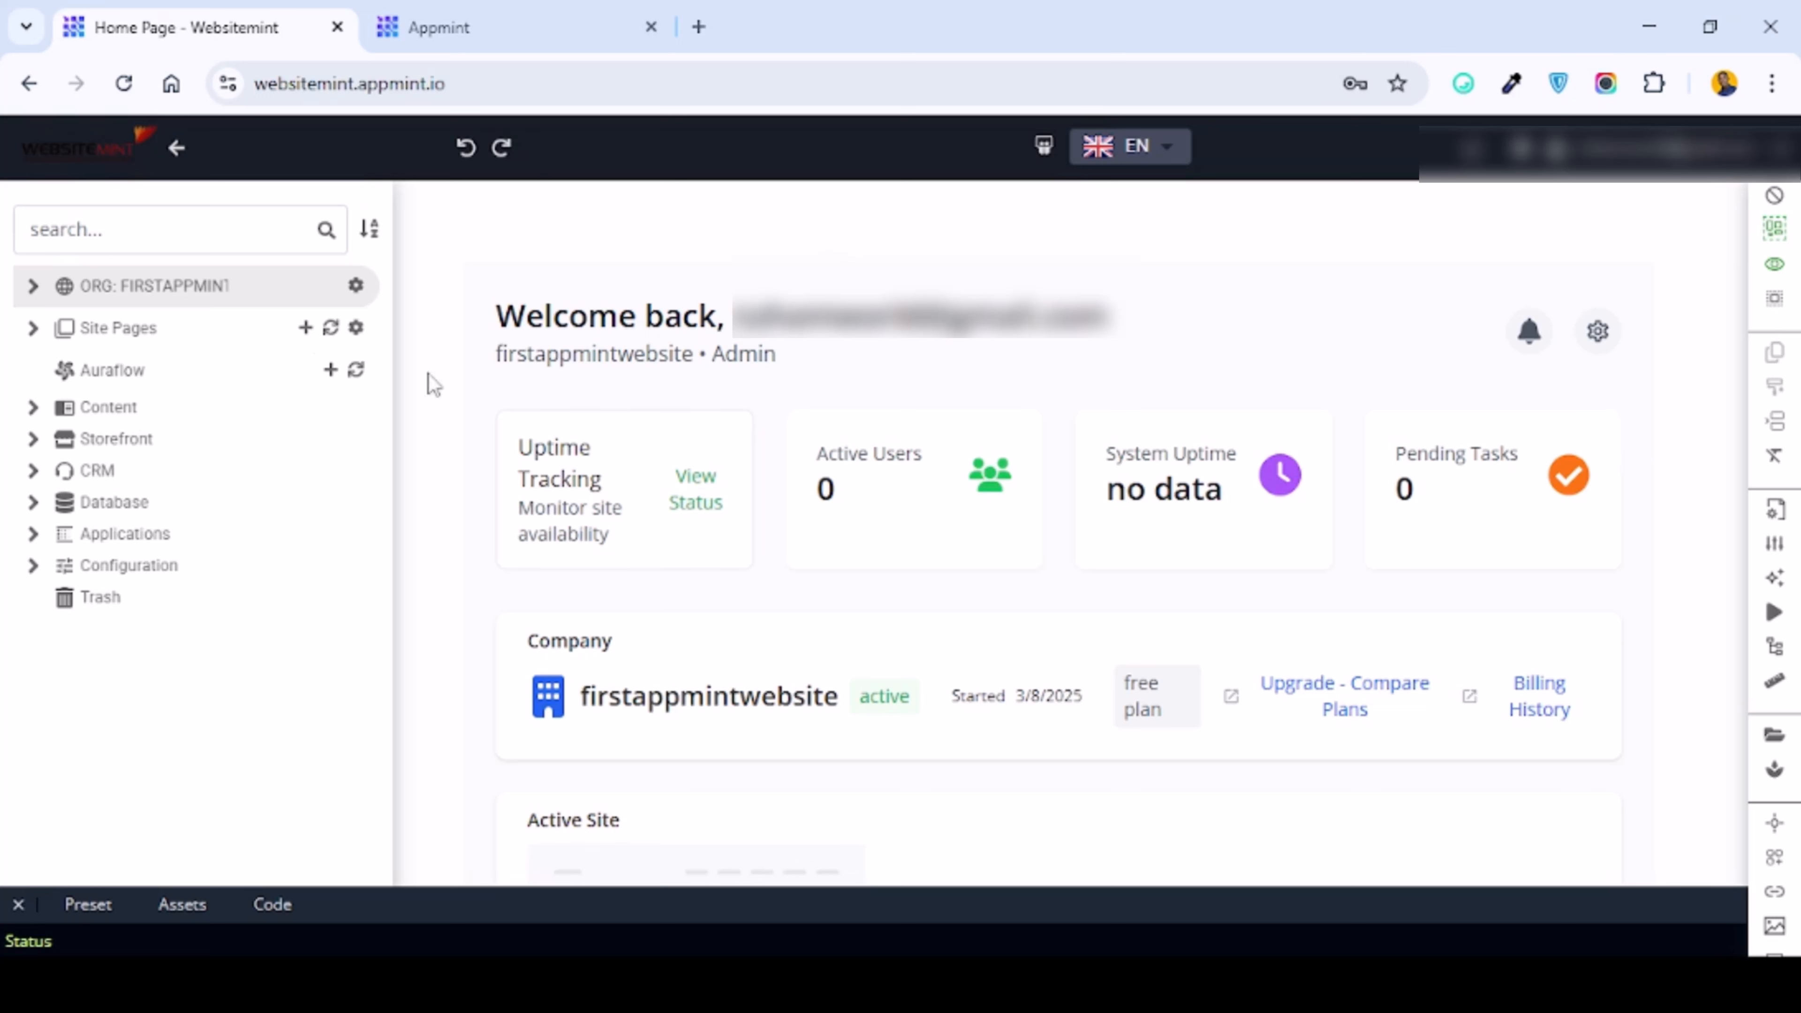
# Step: Create a new post in the Content section and set its type to POST
pyautogui.click(91, 413)
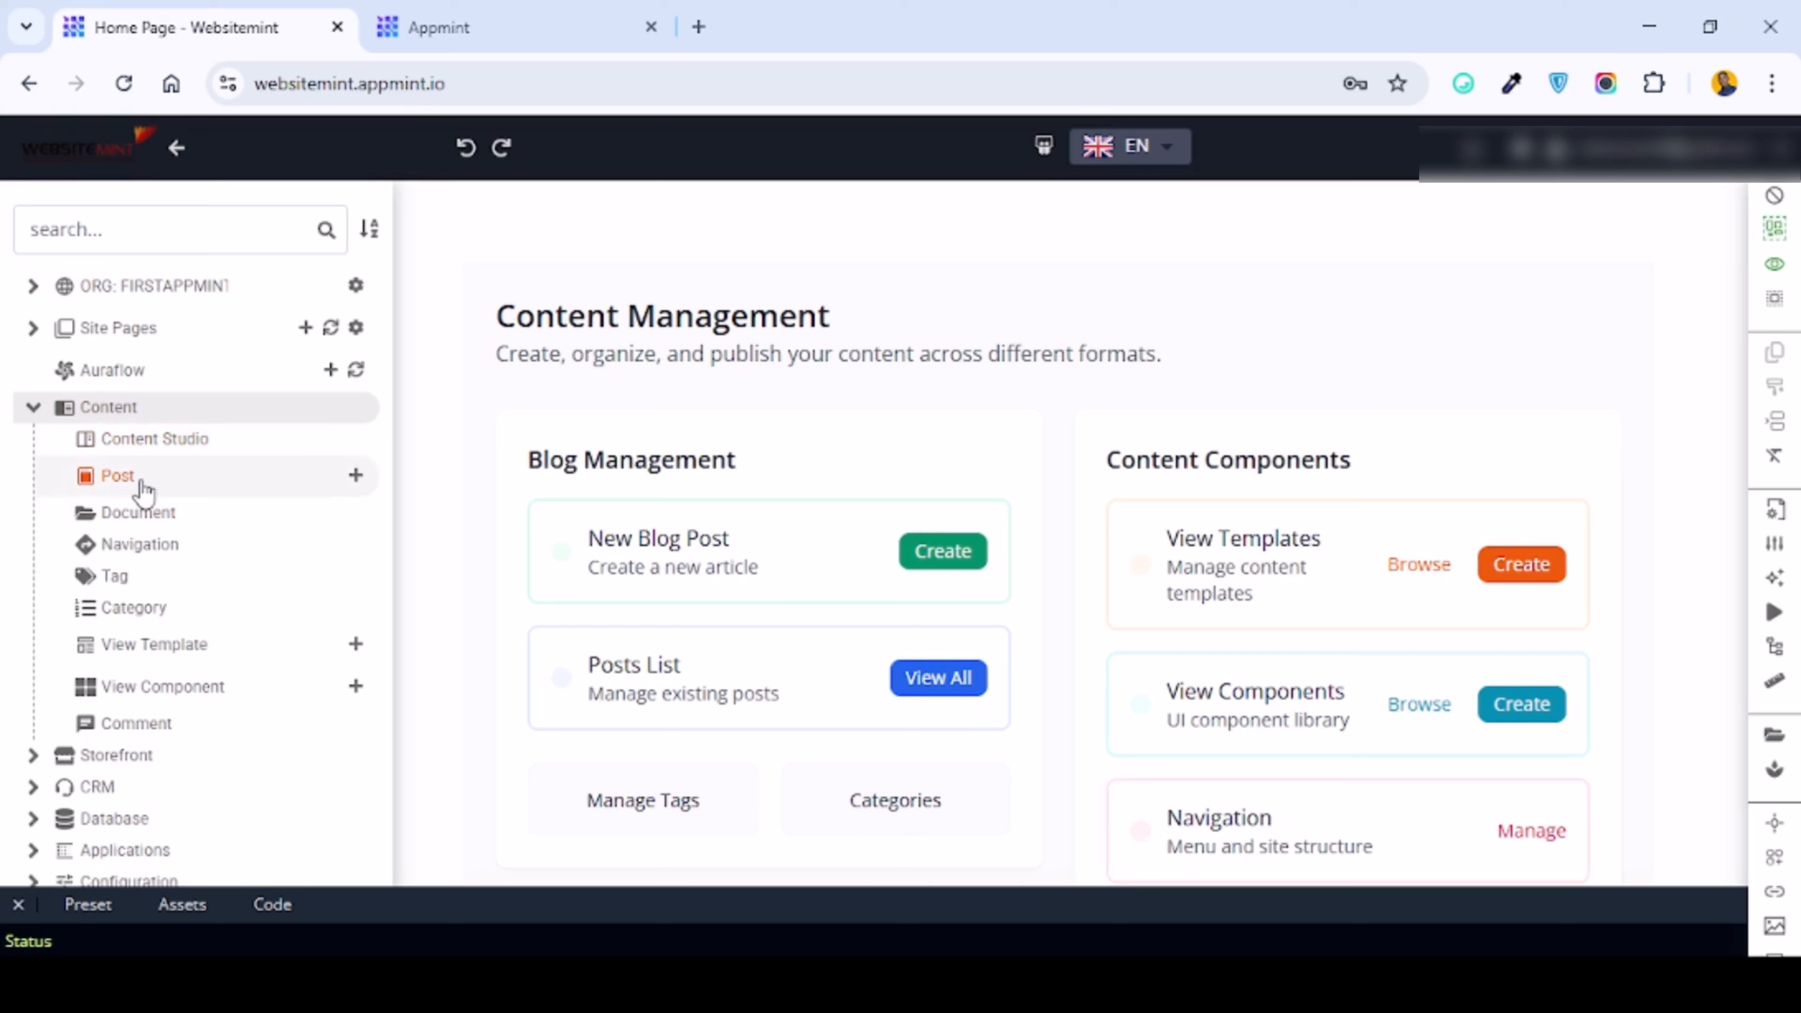
pyautogui.click(356, 475)
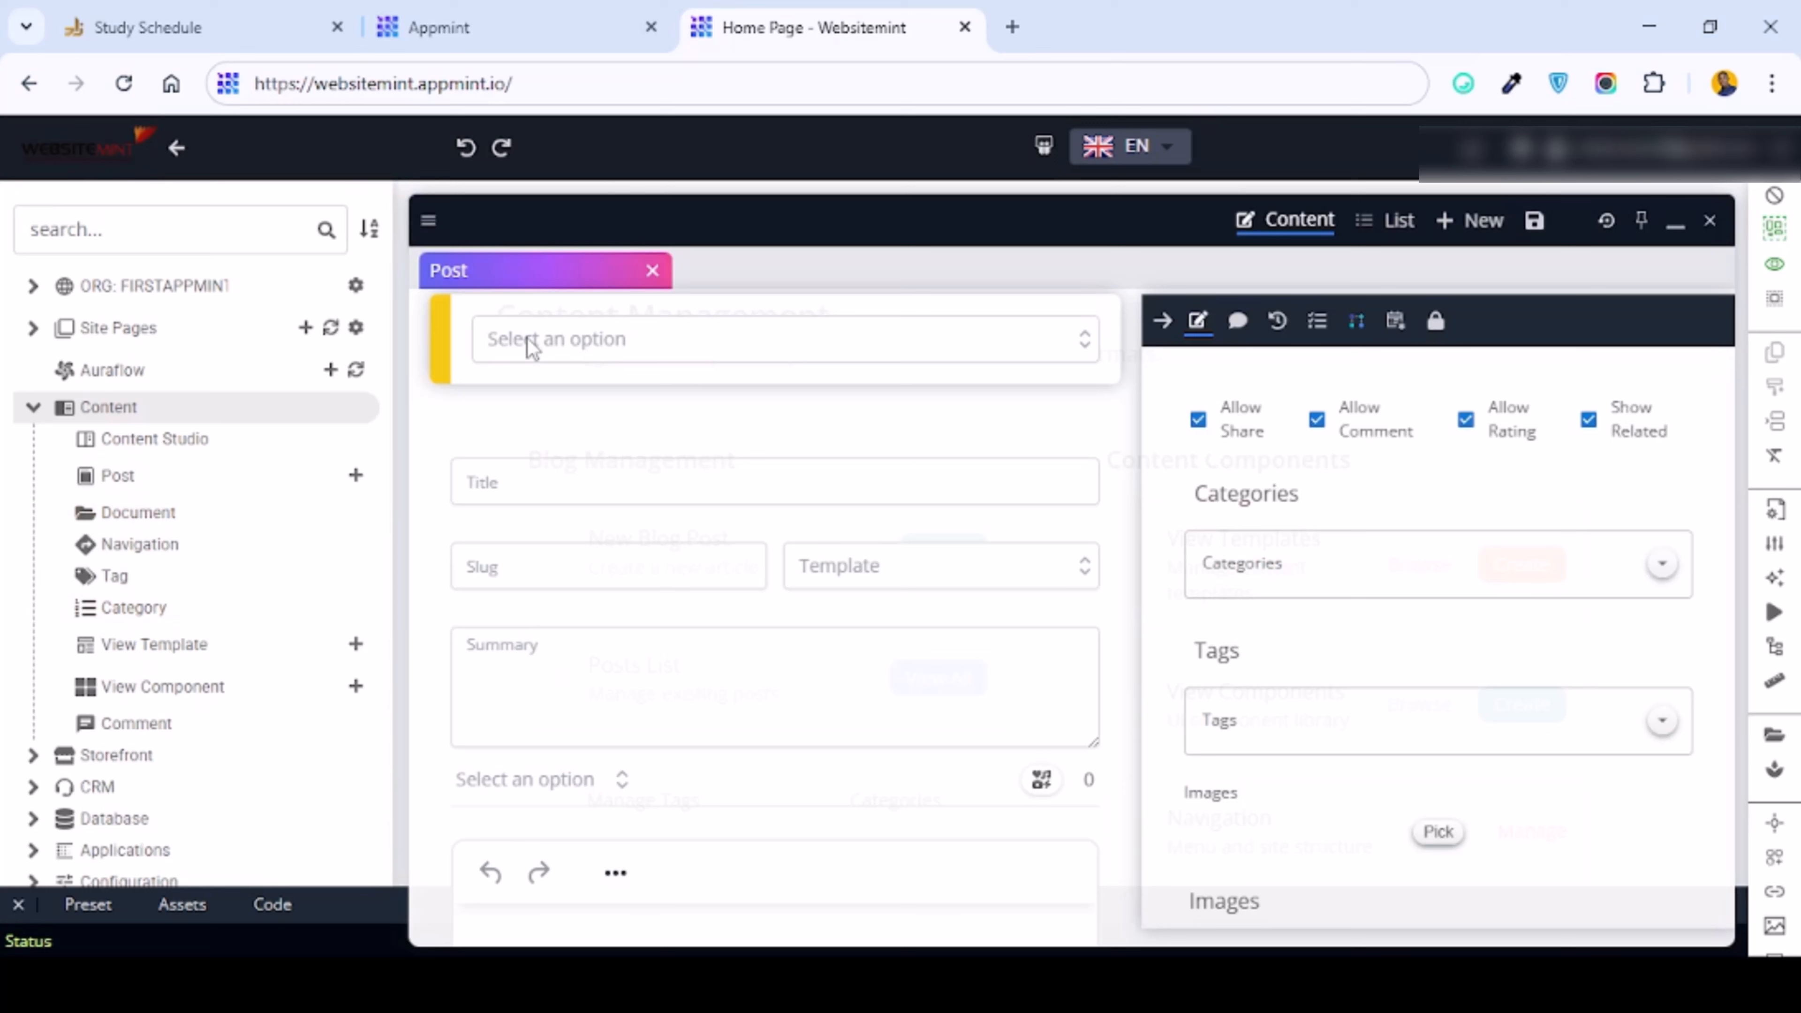
pyautogui.click(602, 347)
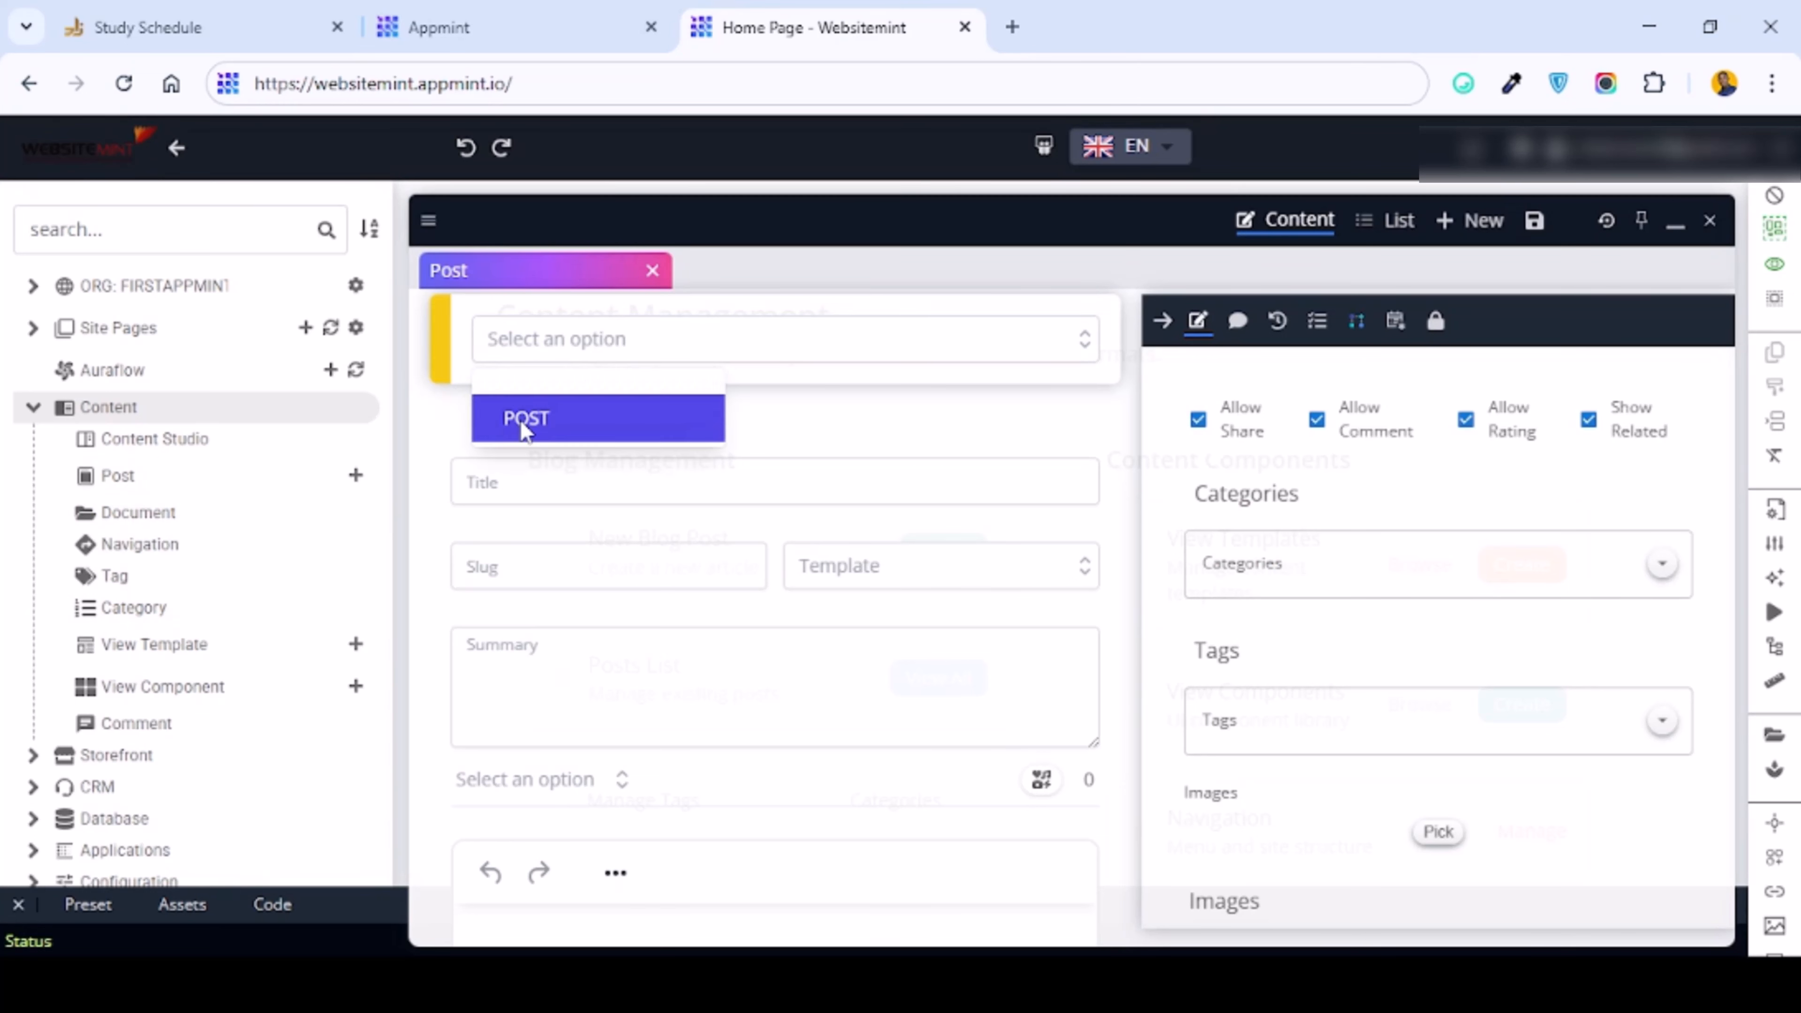
pyautogui.click(522, 420)
# Step: Title the post "Welcome to my First Appmint Website"
pyautogui.click(561, 482)
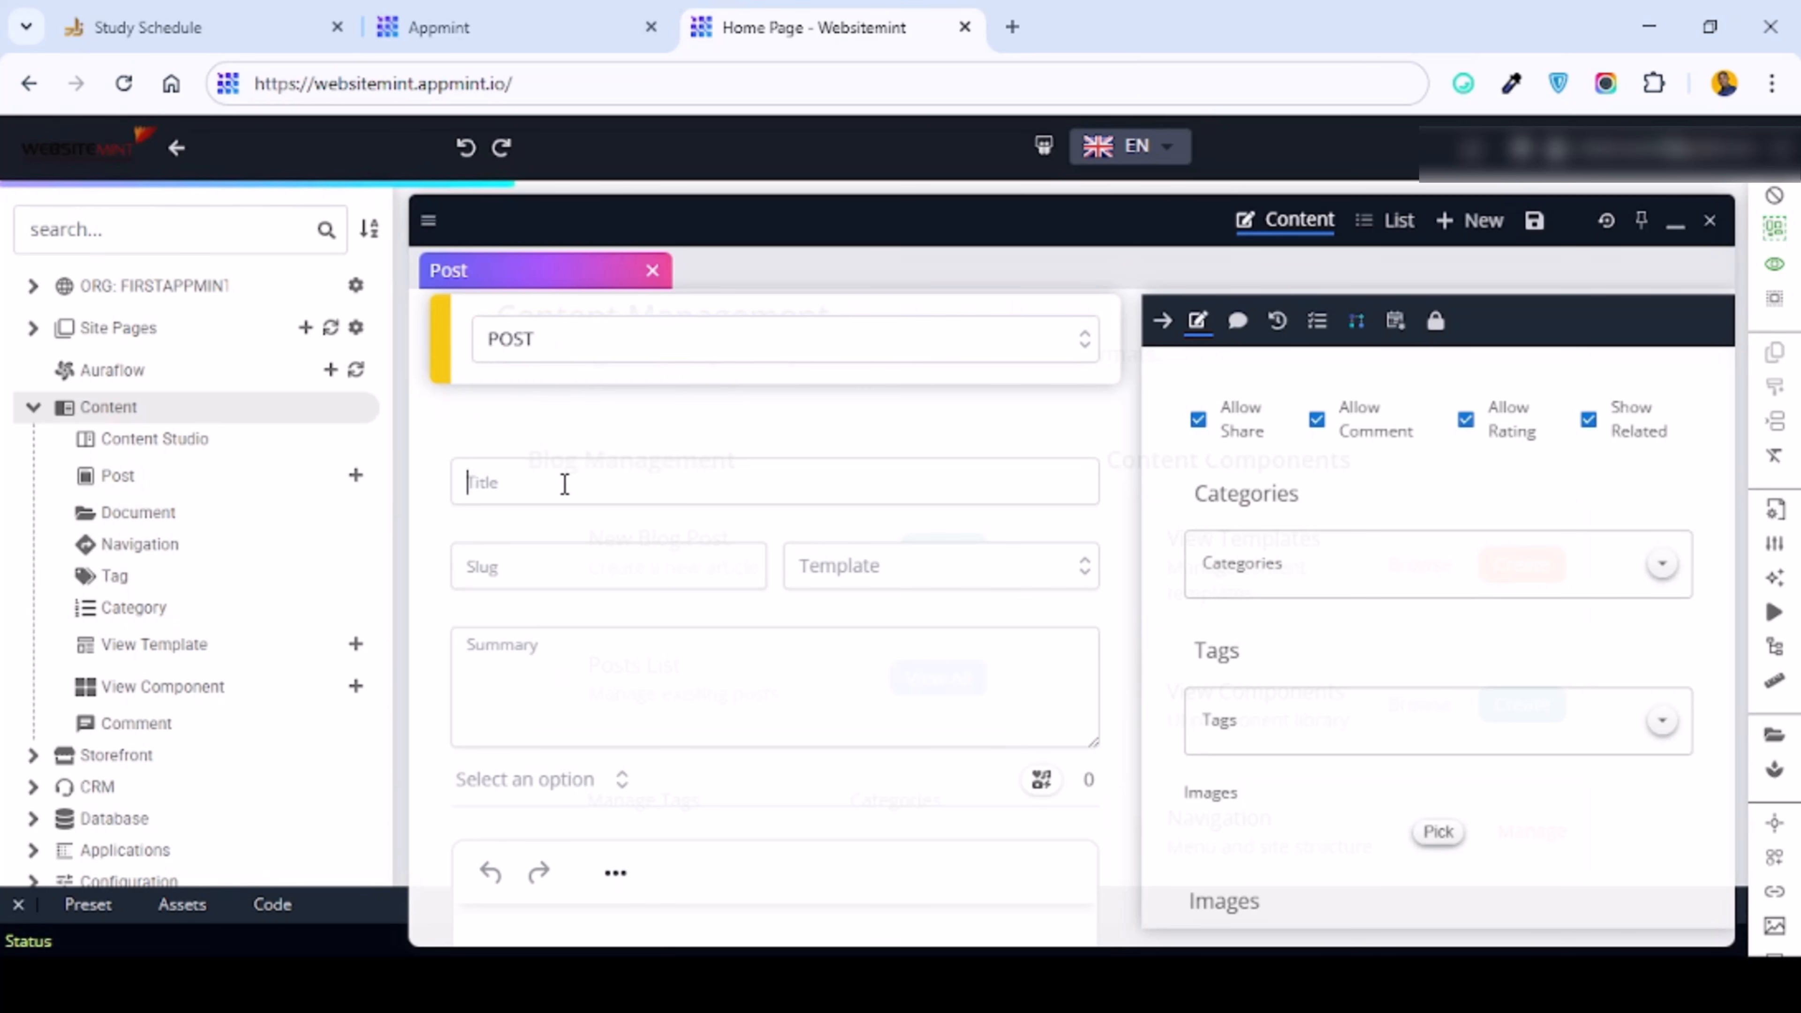
pyautogui.write('Welcome')
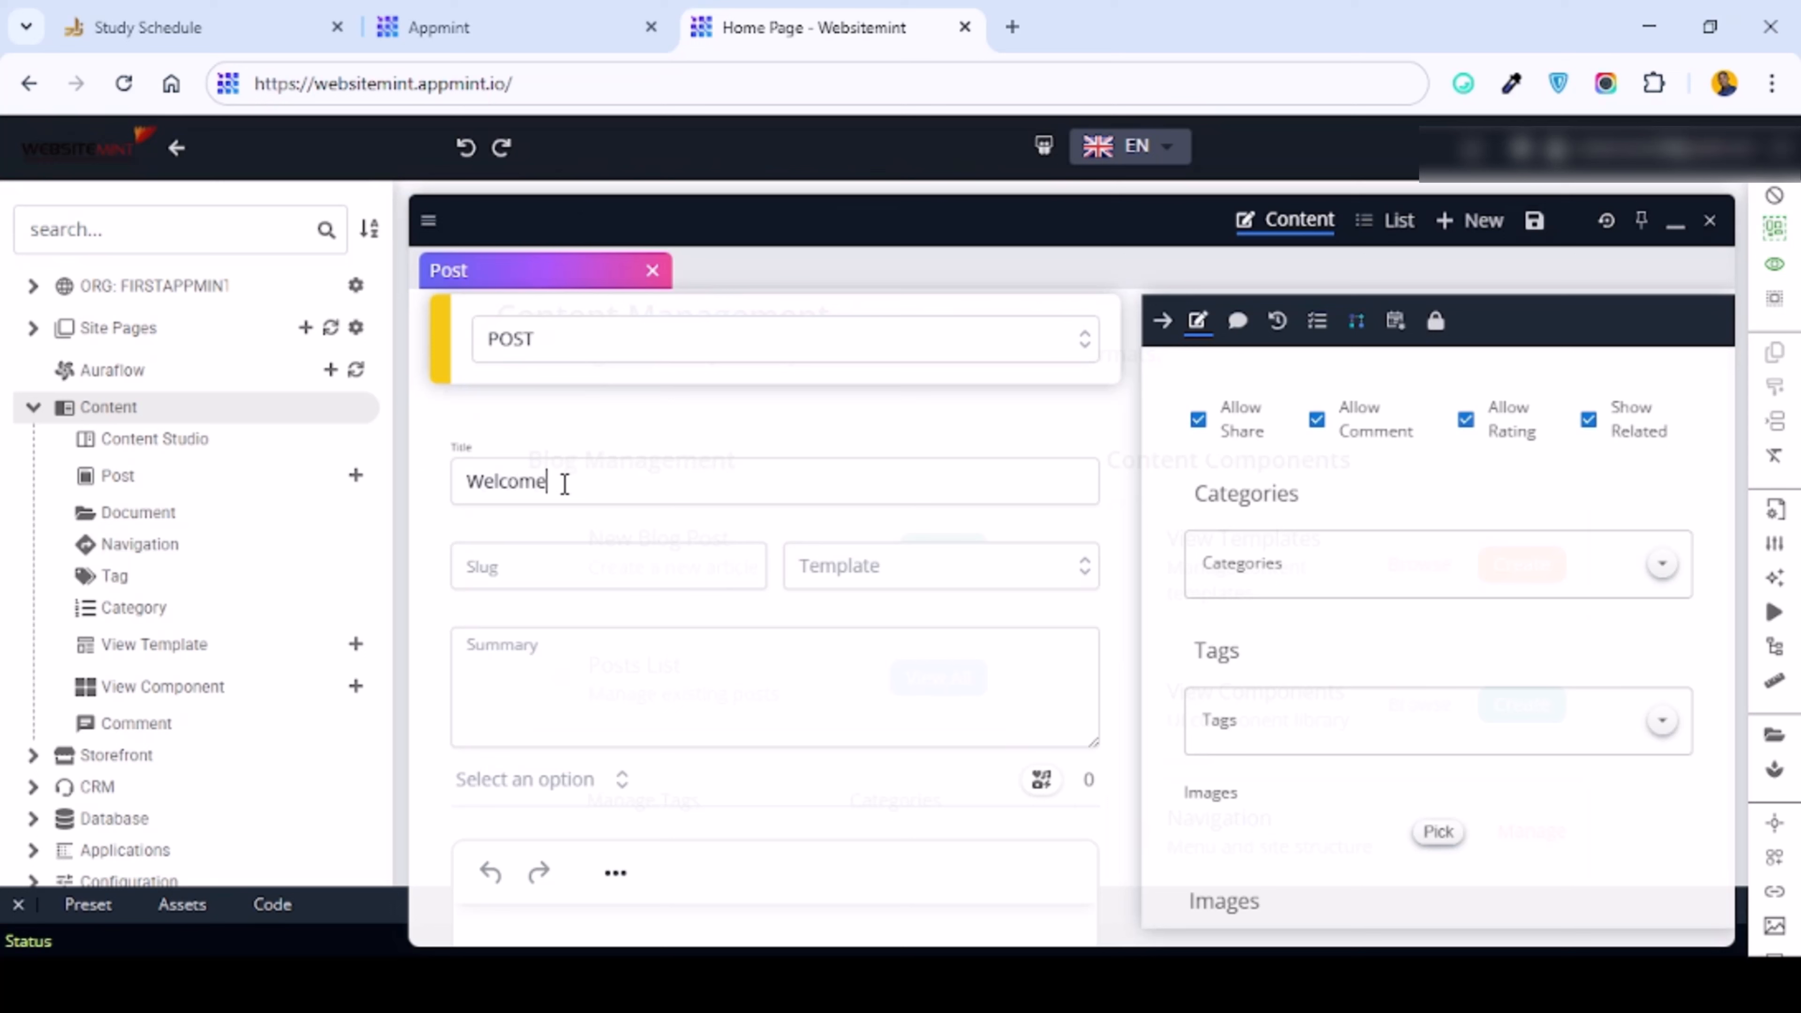
pyautogui.write(' to my First Applmint Websit')
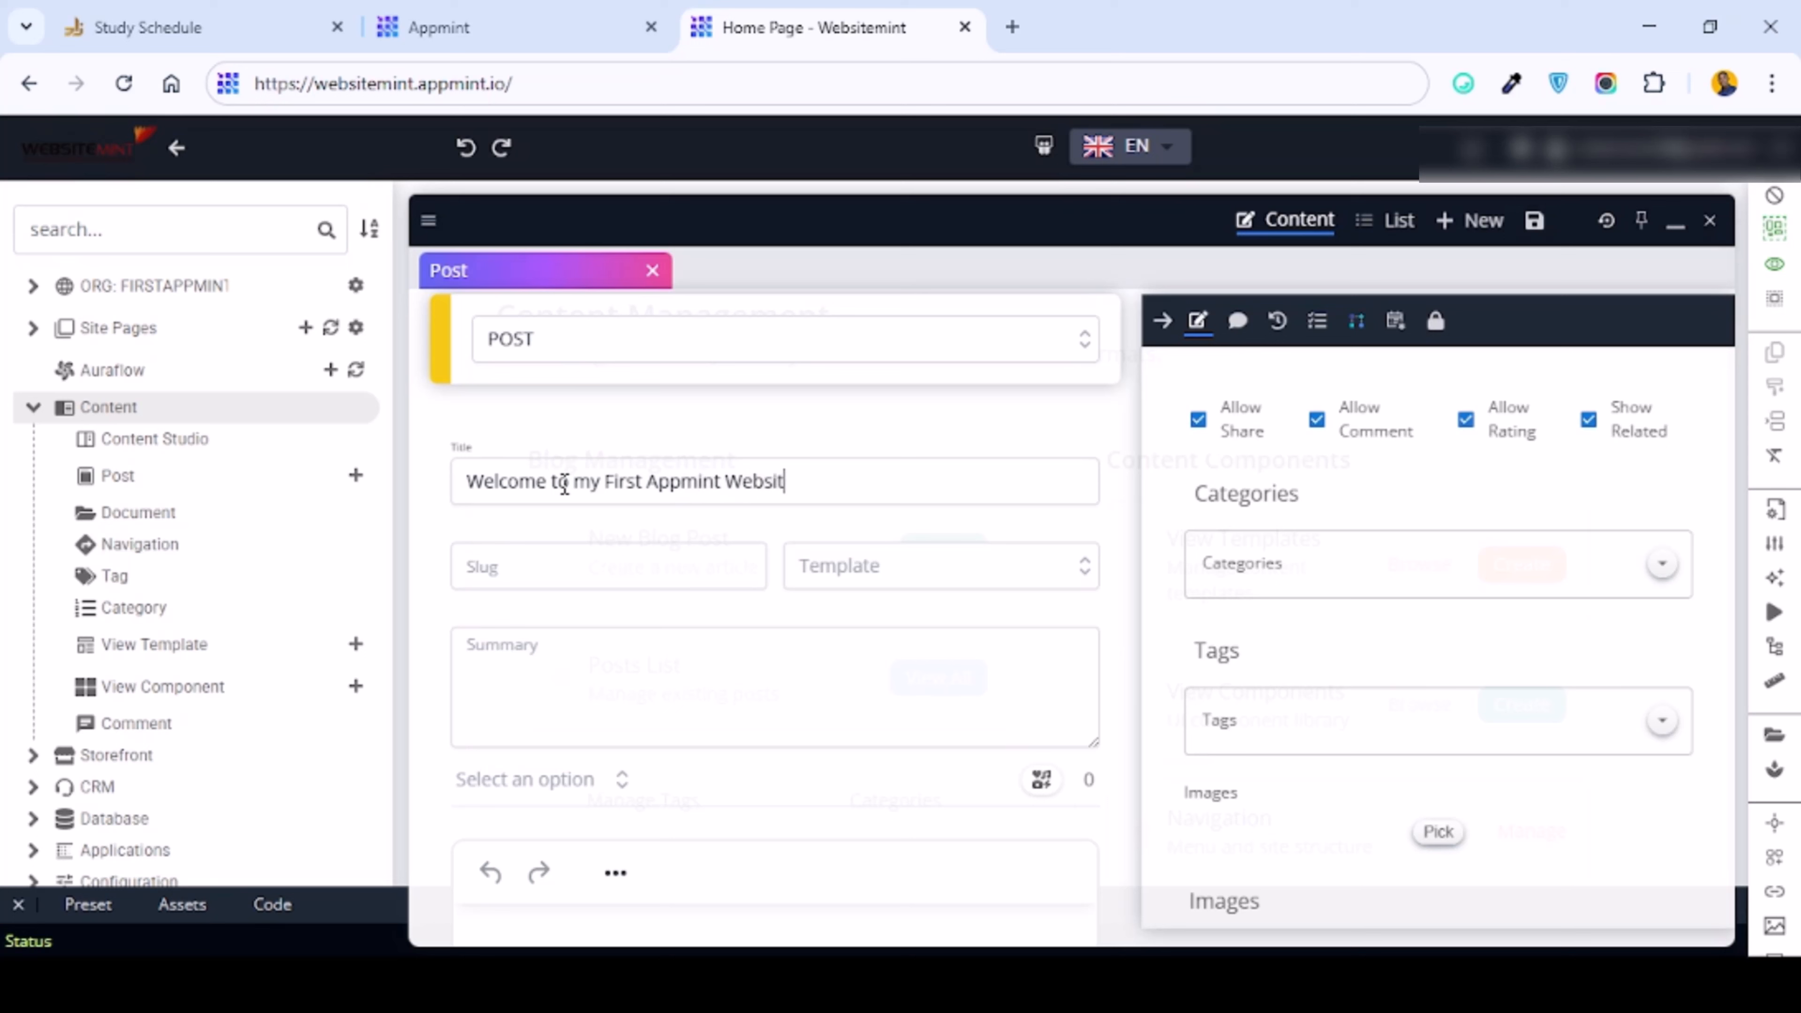
pyautogui.write('e')
# Step: Set the post's slug to its title in lowercase, with all words joined by hyphens
pyautogui.click(485, 560)
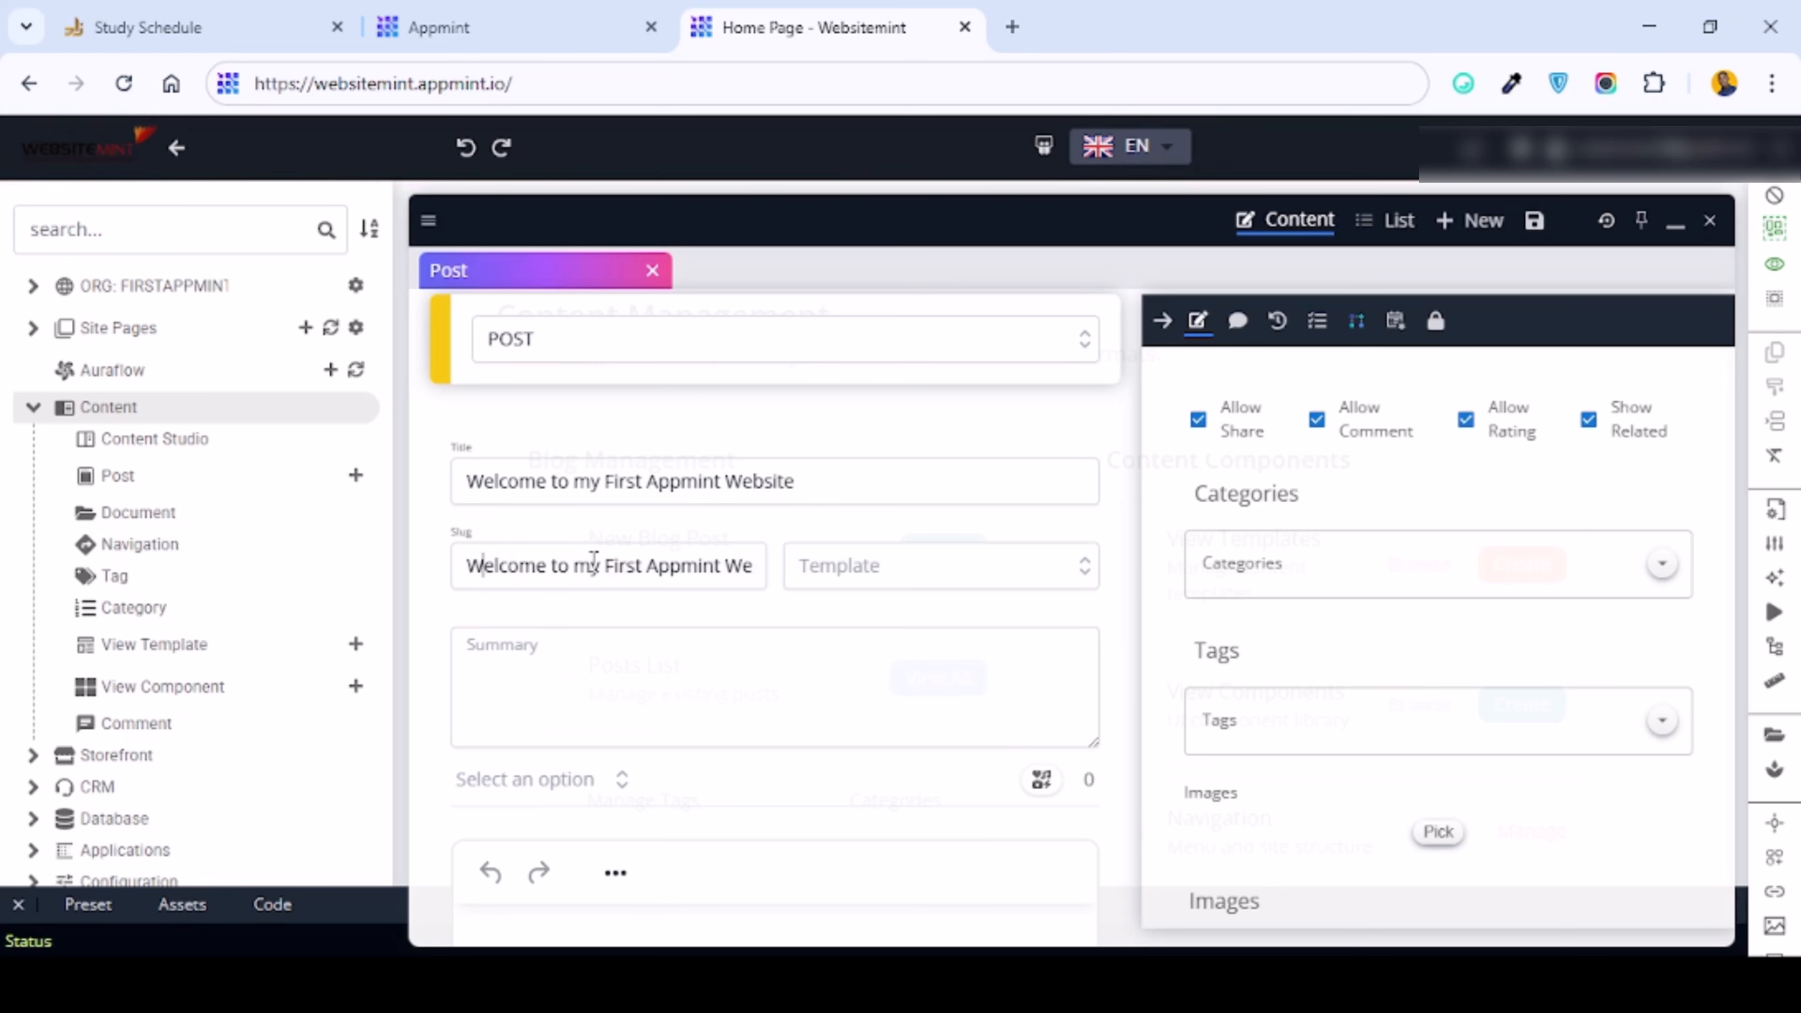
pyautogui.click(588, 674)
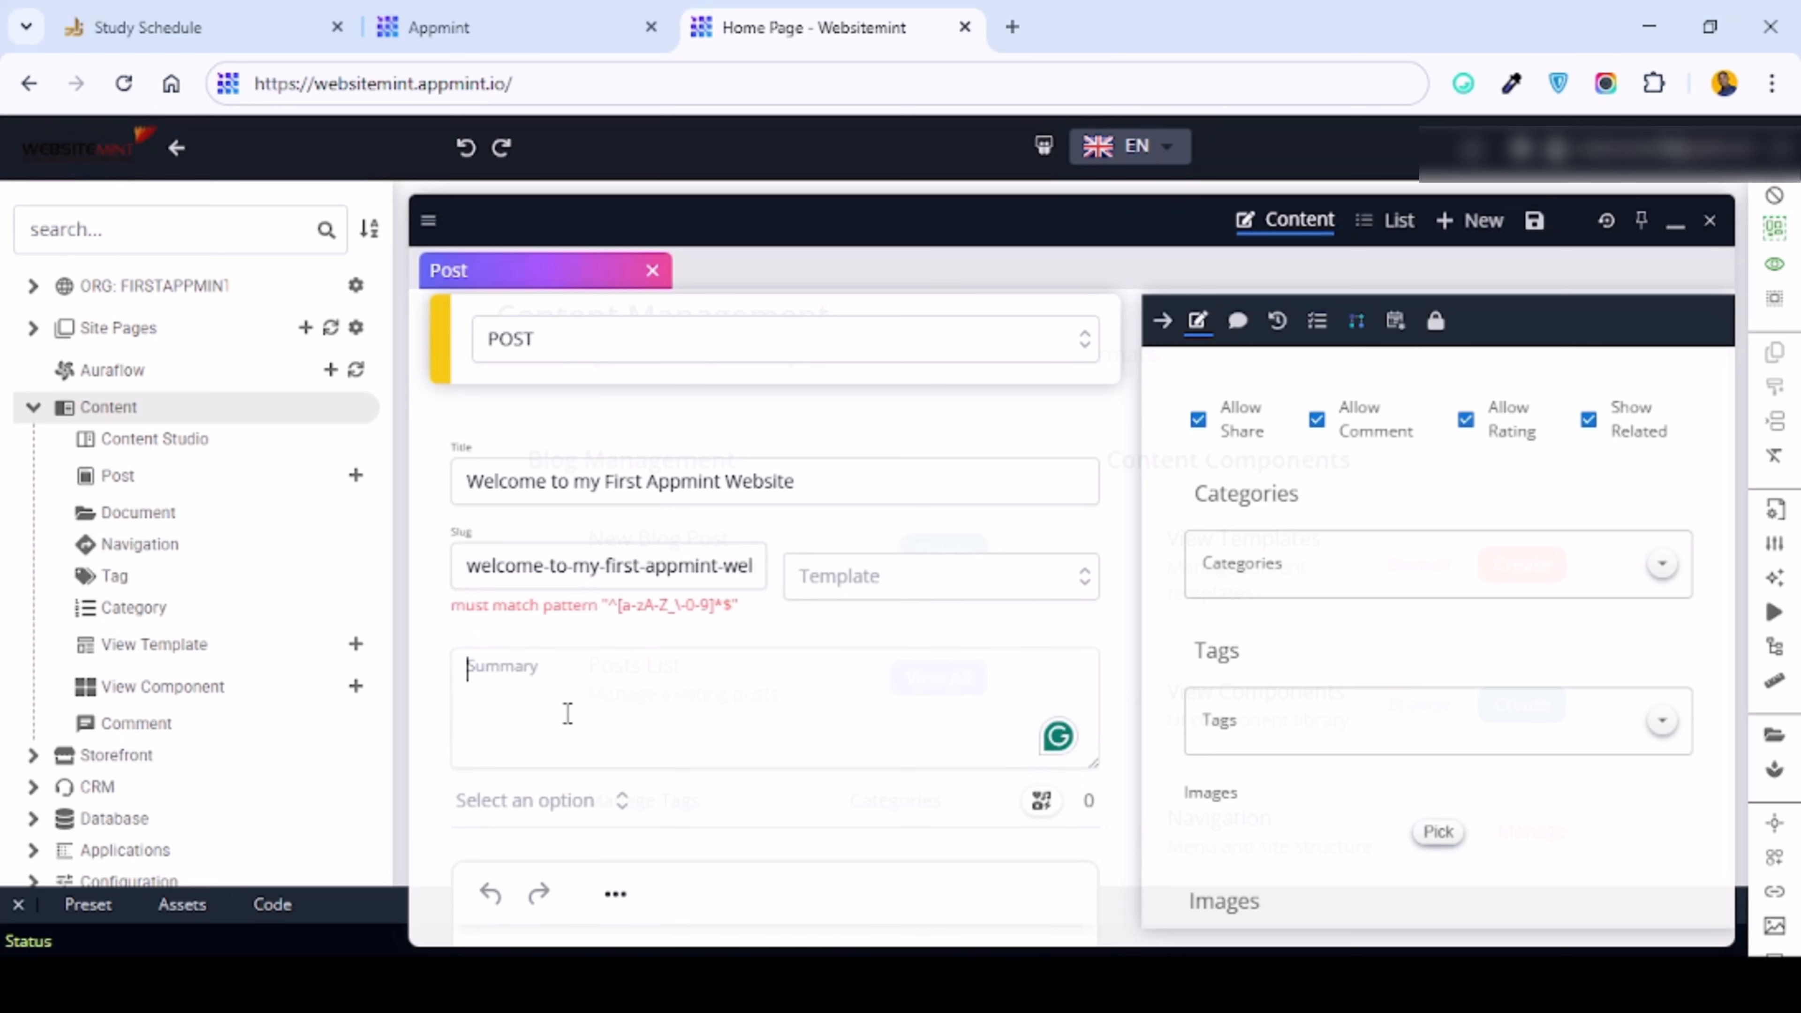
pyautogui.write('Th')
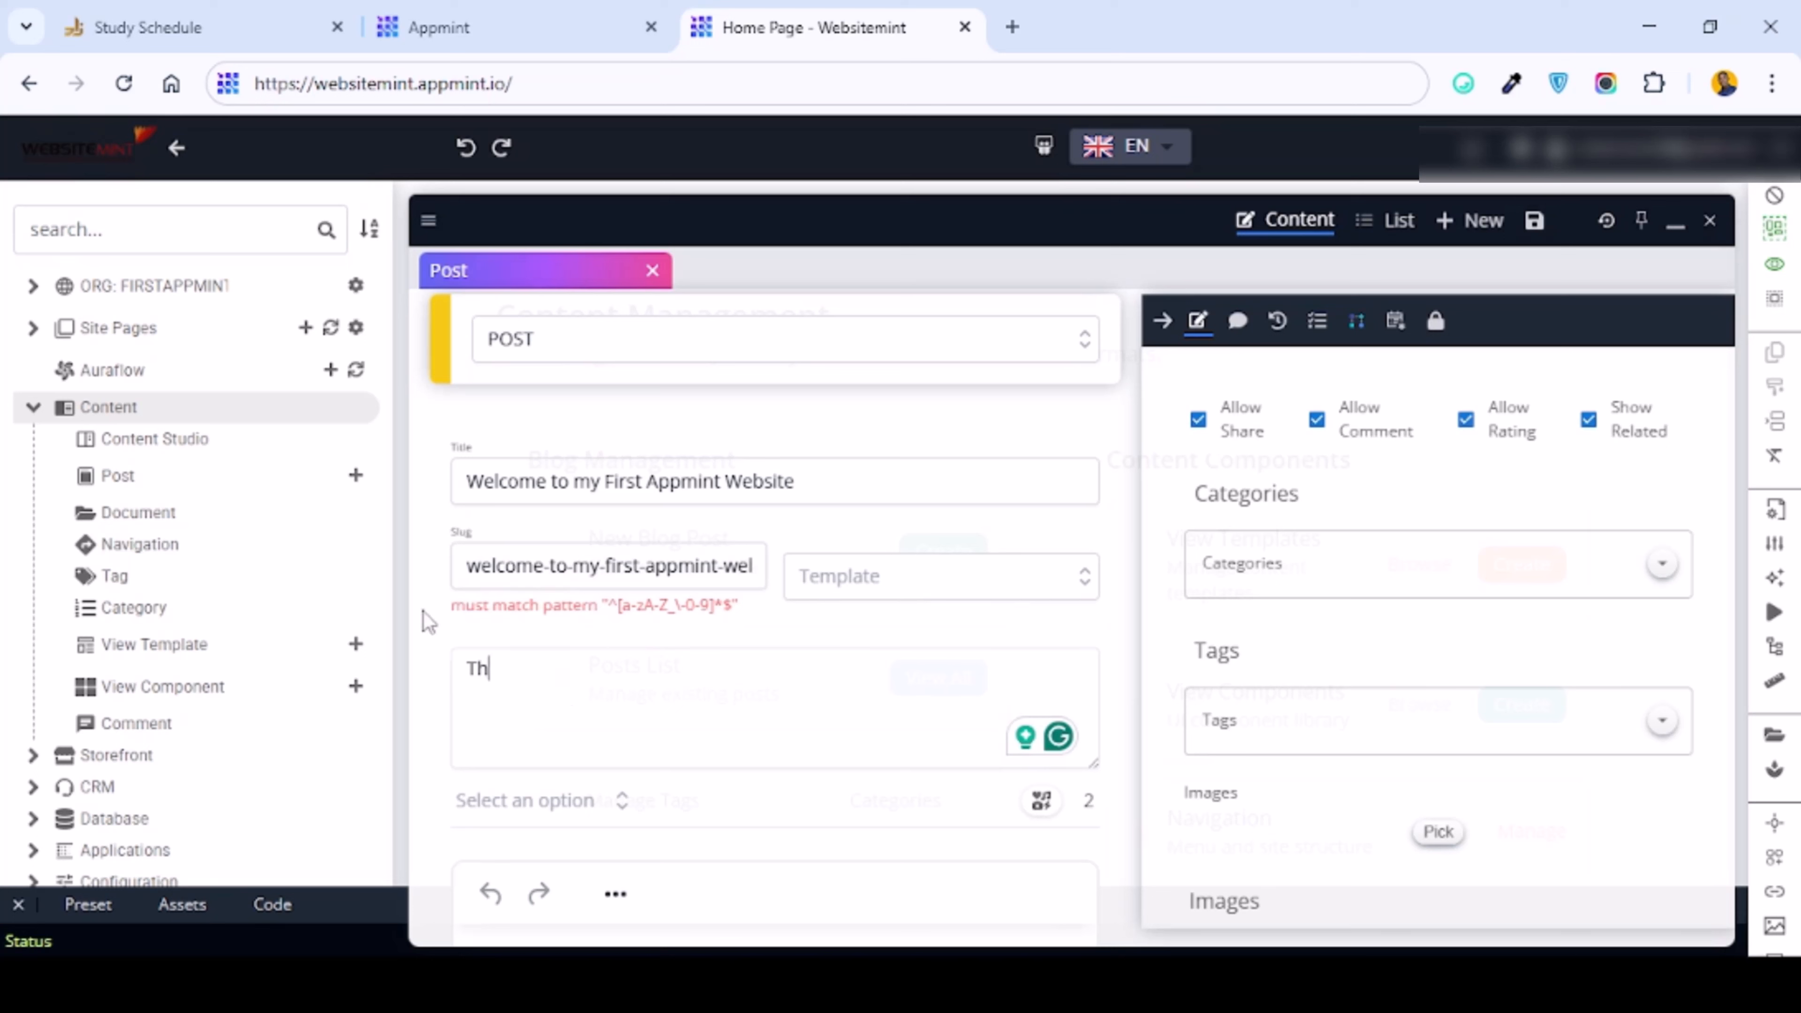
pyautogui.doubleClick(555, 567)
pyautogui.write('-')
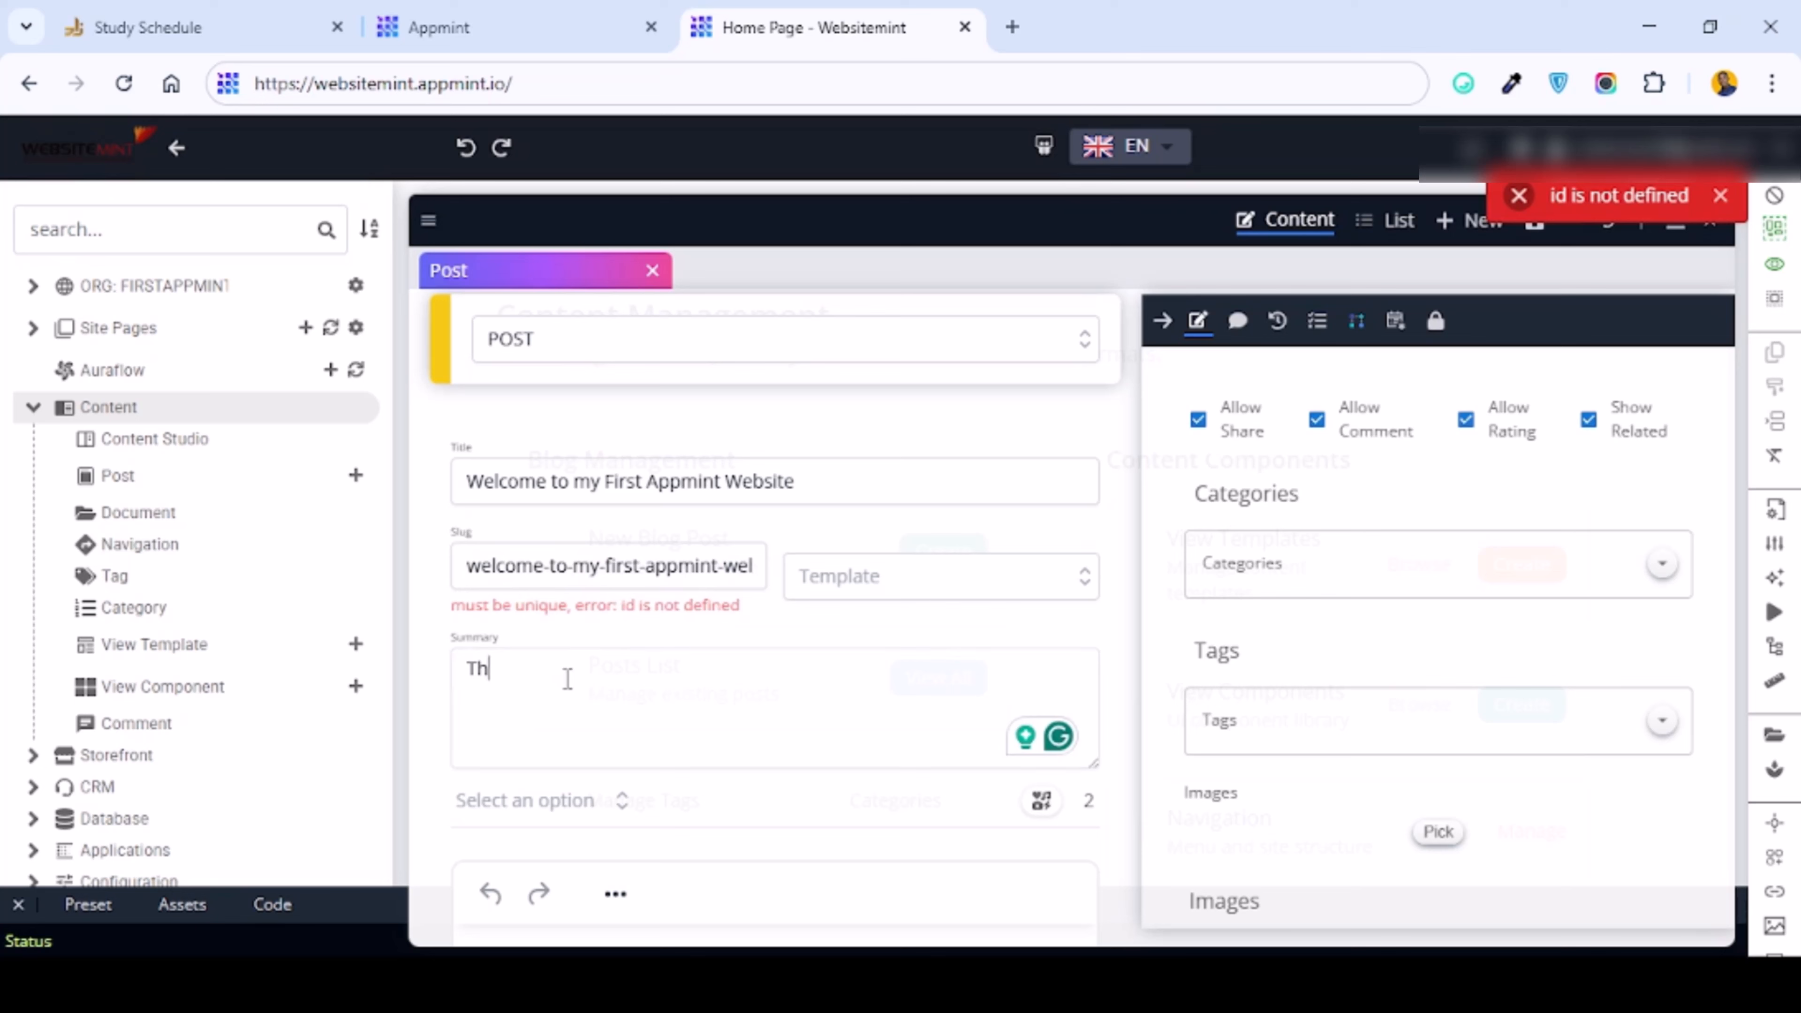
# Step: Write the summary "This is my first appmint website post." and copy that sentence
pyautogui.write('is')
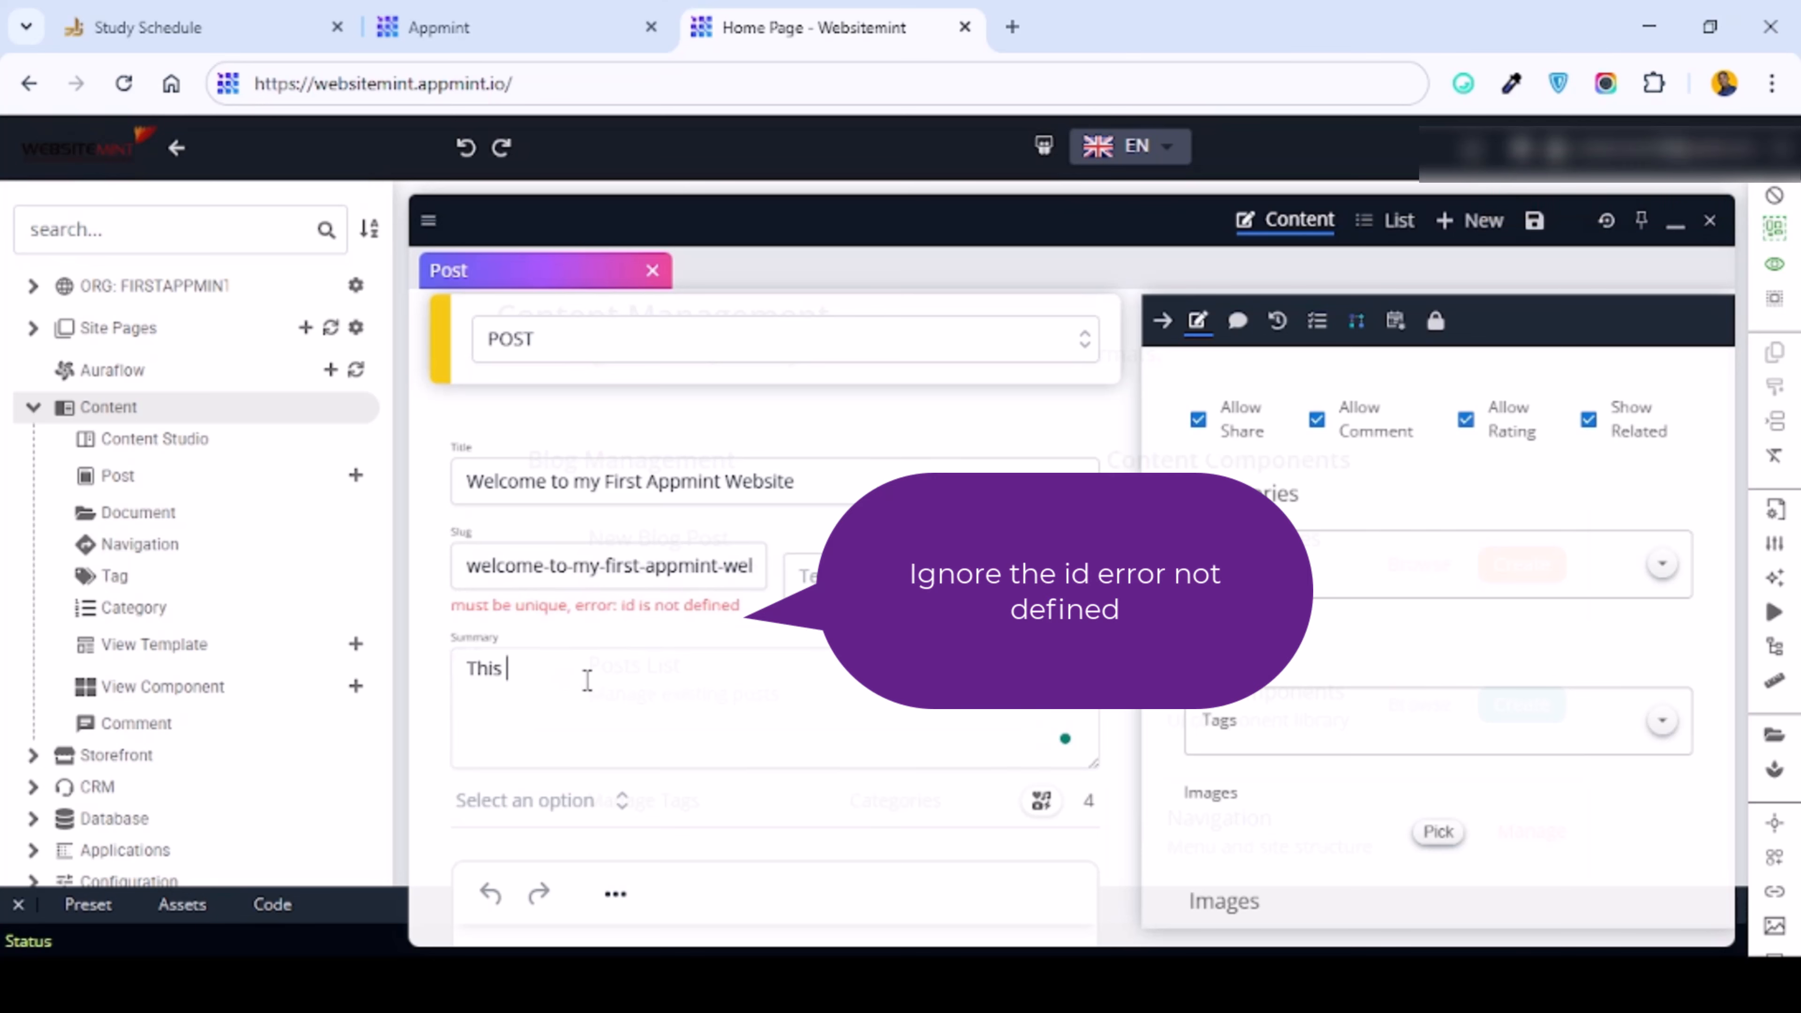
pyautogui.write(' is my first appmint')
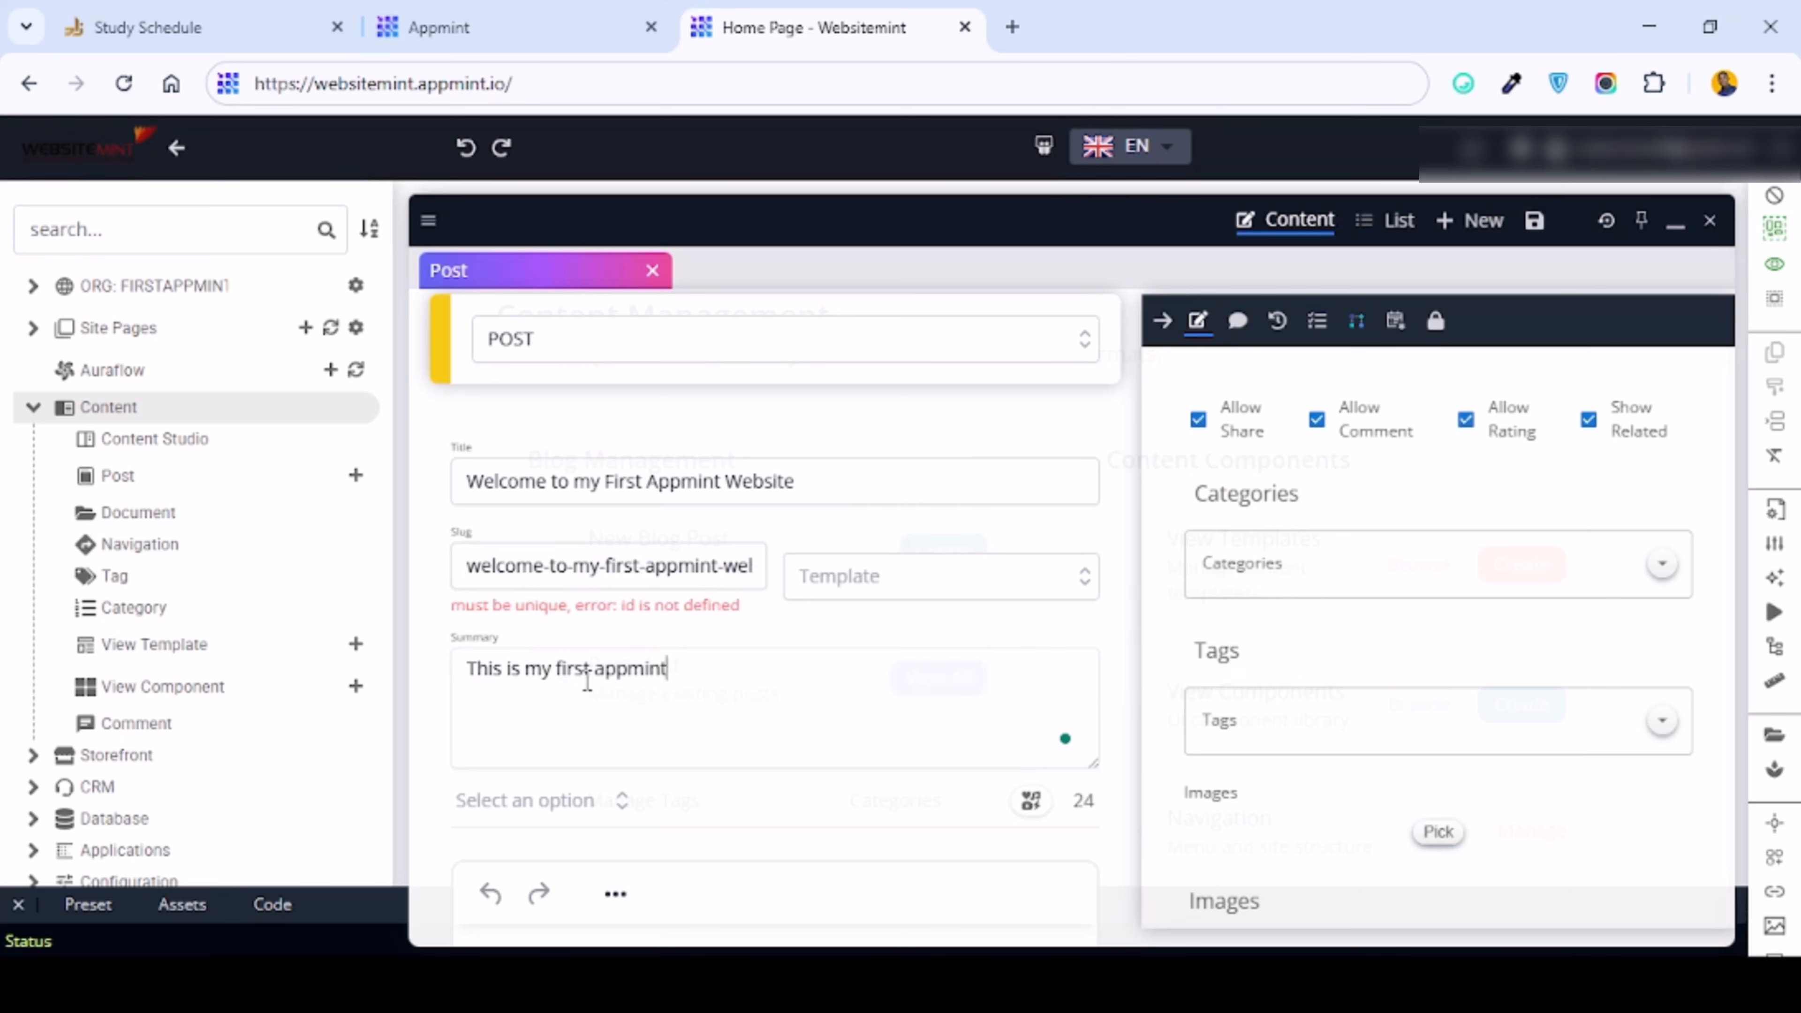
pyautogui.write(' website post.')
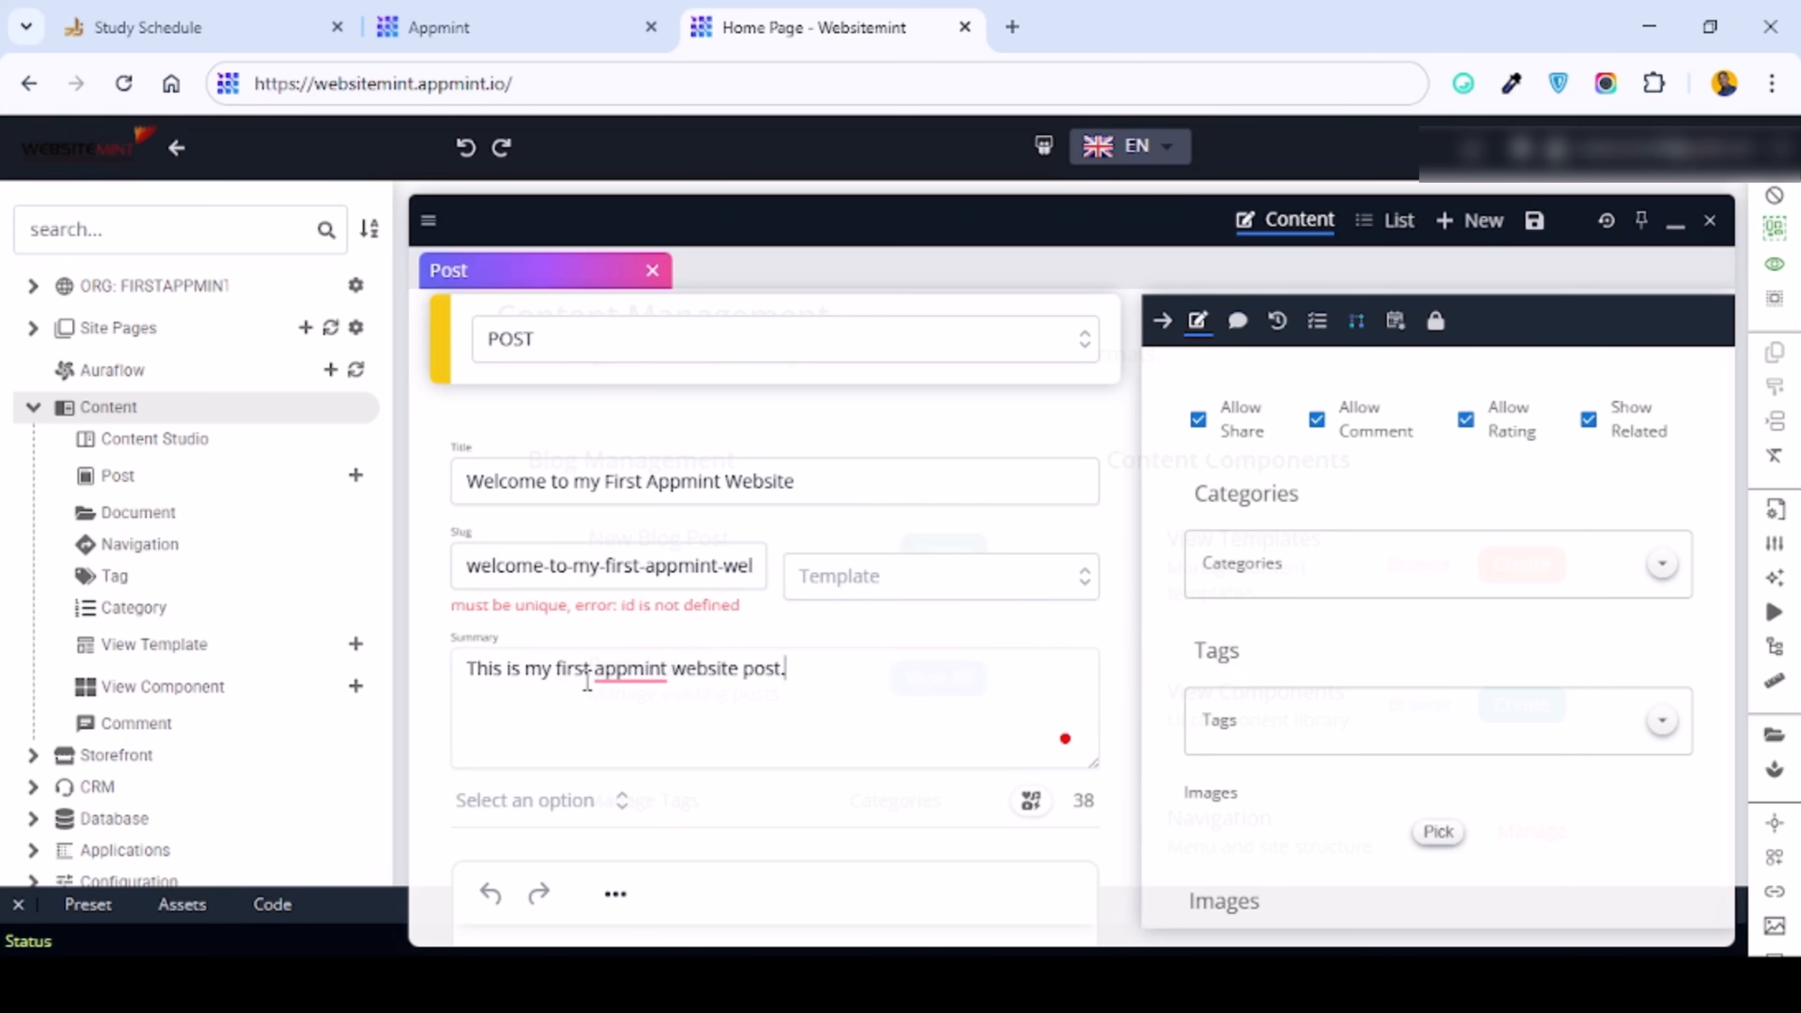
pyautogui.hotkey('ctrl', 'a')
pyautogui.hotkey('ctrl', 'c')
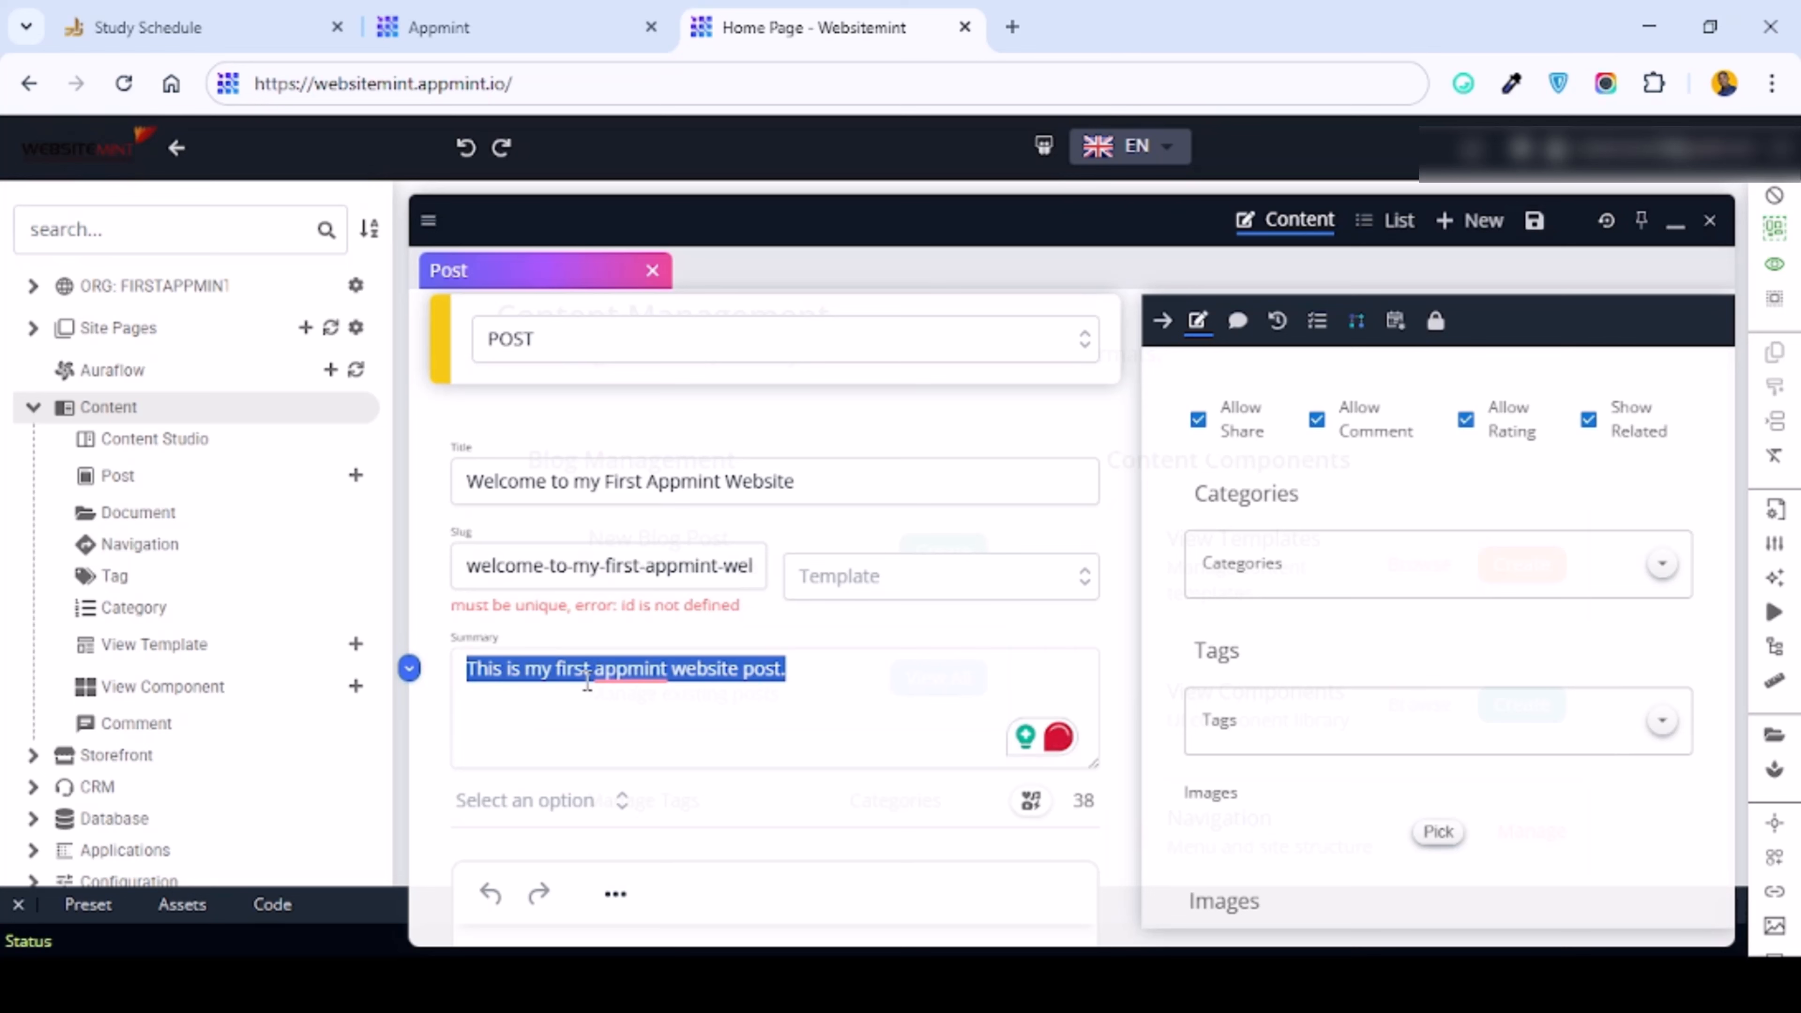
# Step: Look over the content editor's additional formatting options and place the cursor in the empty post body
pyautogui.click(798, 639)
pyautogui.scroll(-3, 800, 589)
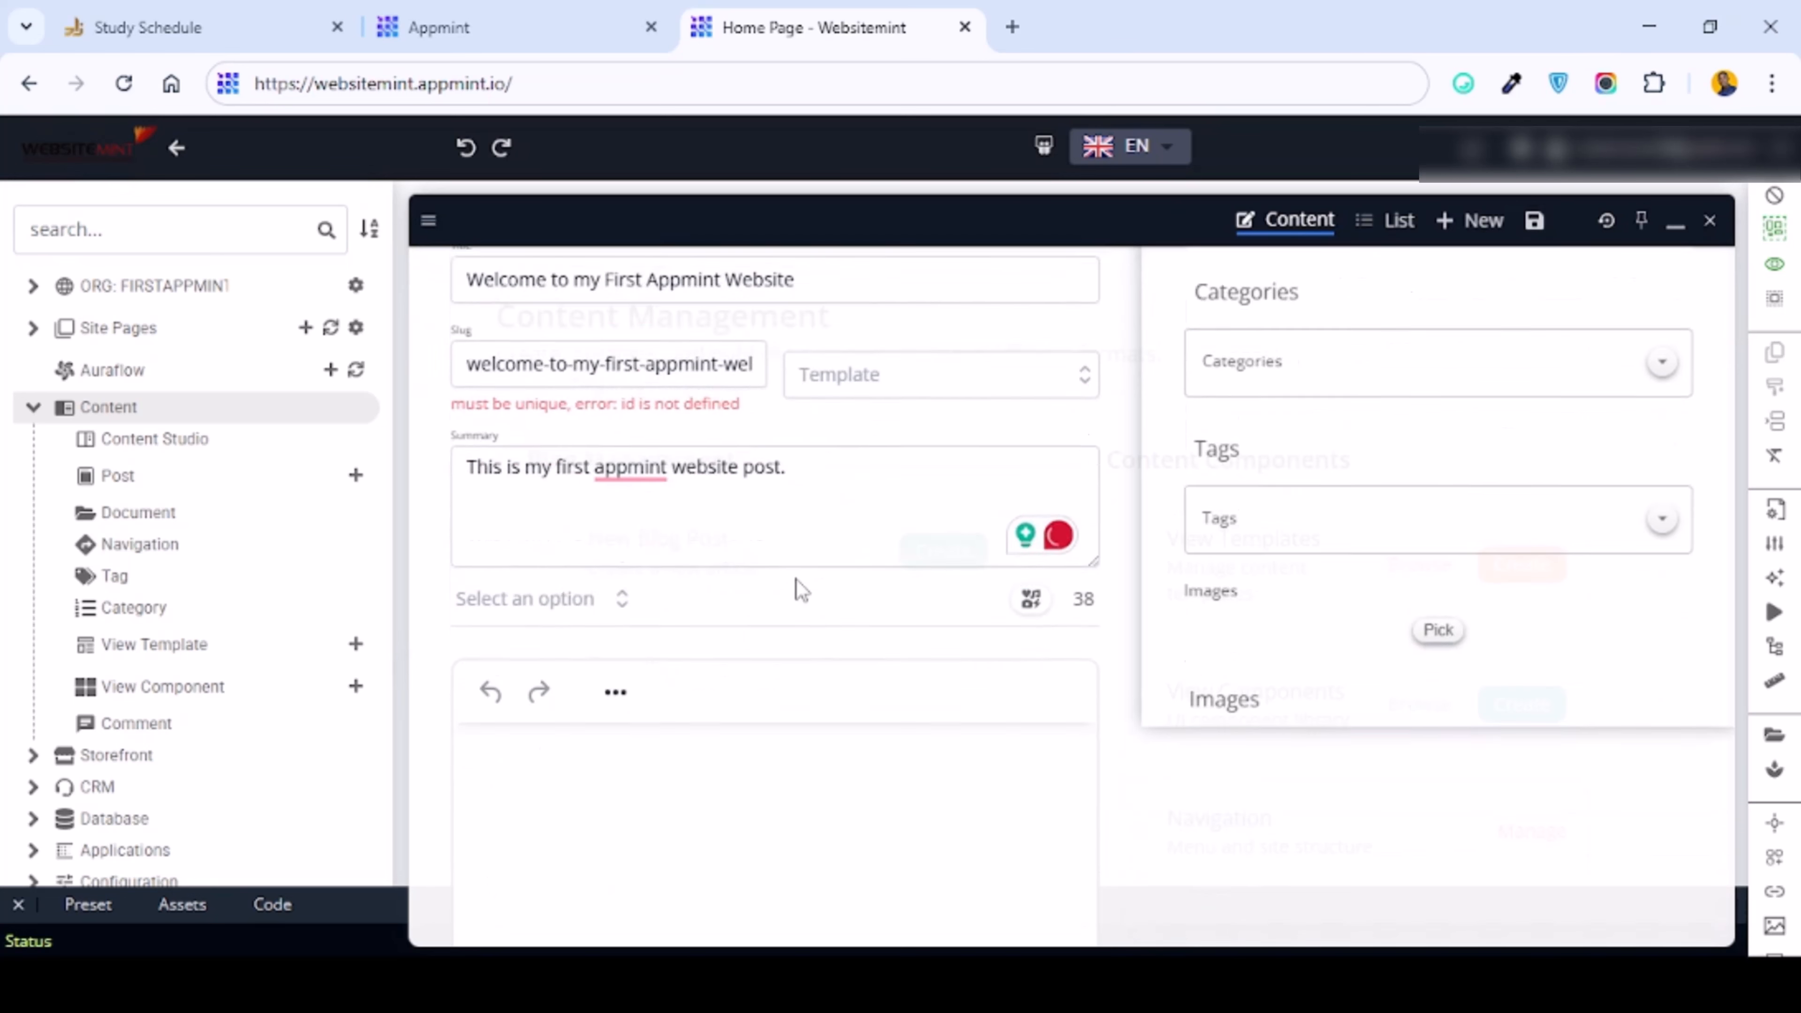
pyautogui.scroll(-3, 799, 589)
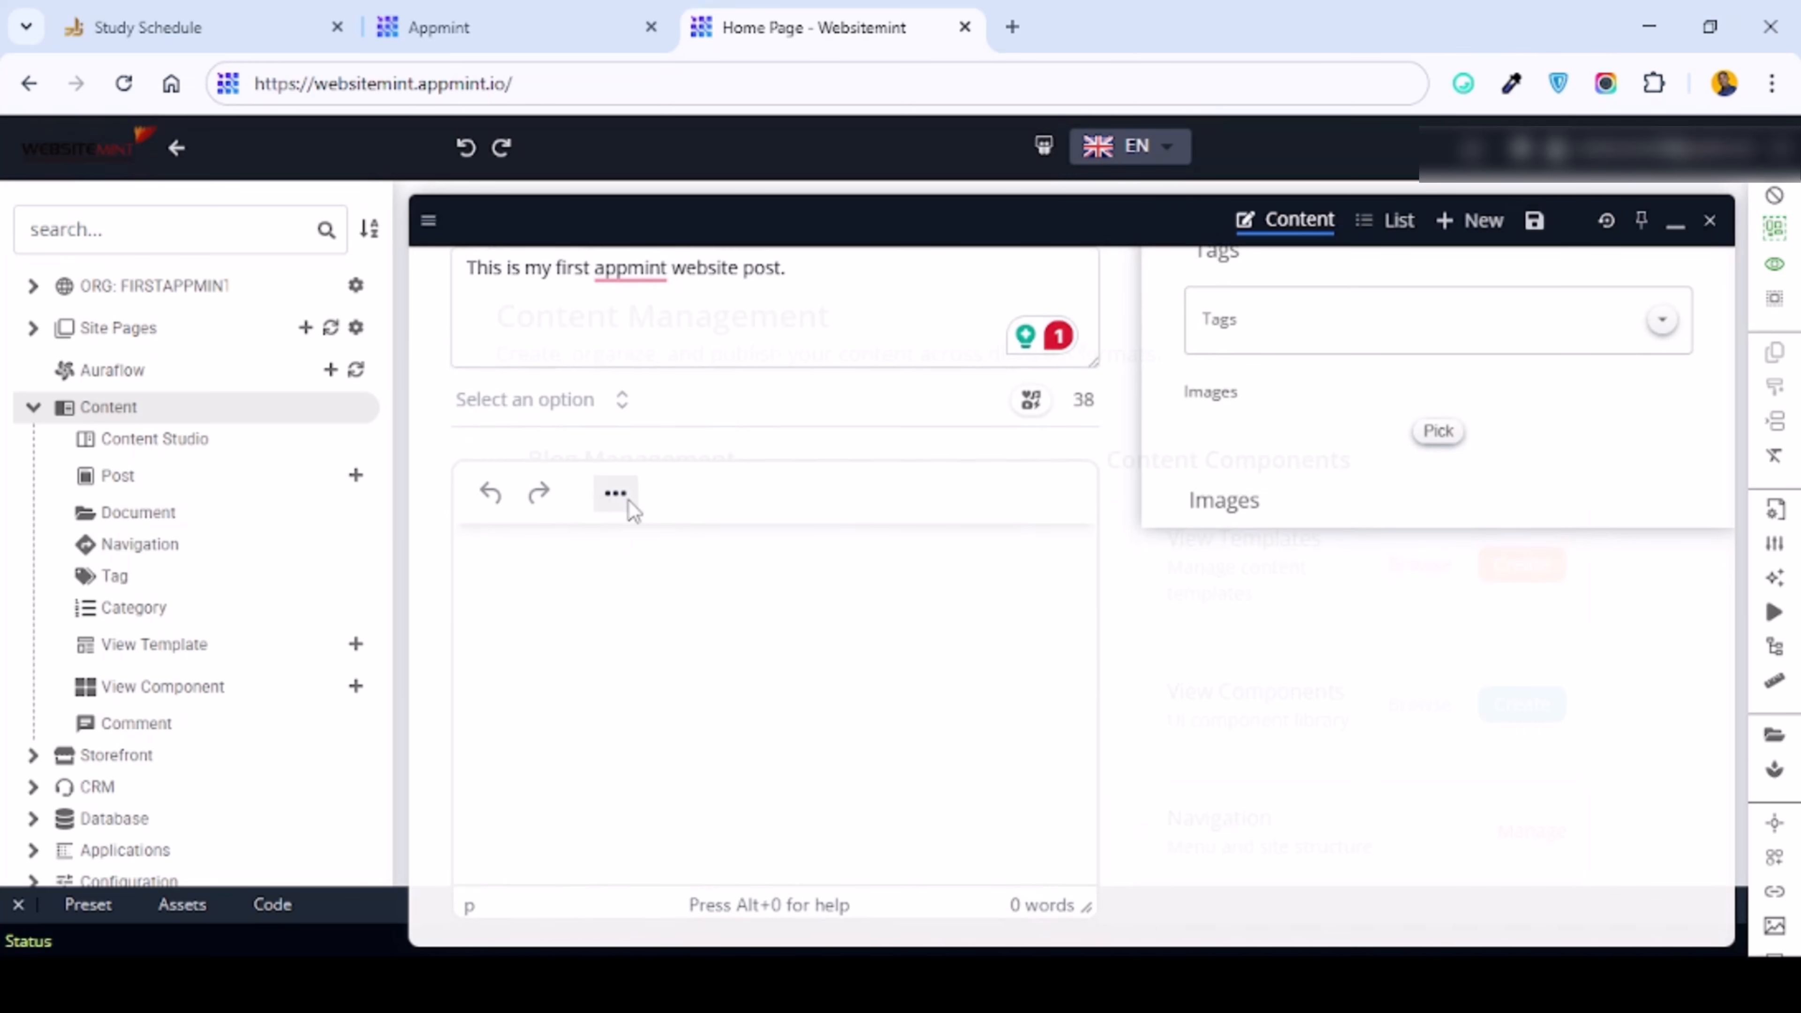
pyautogui.click(615, 495)
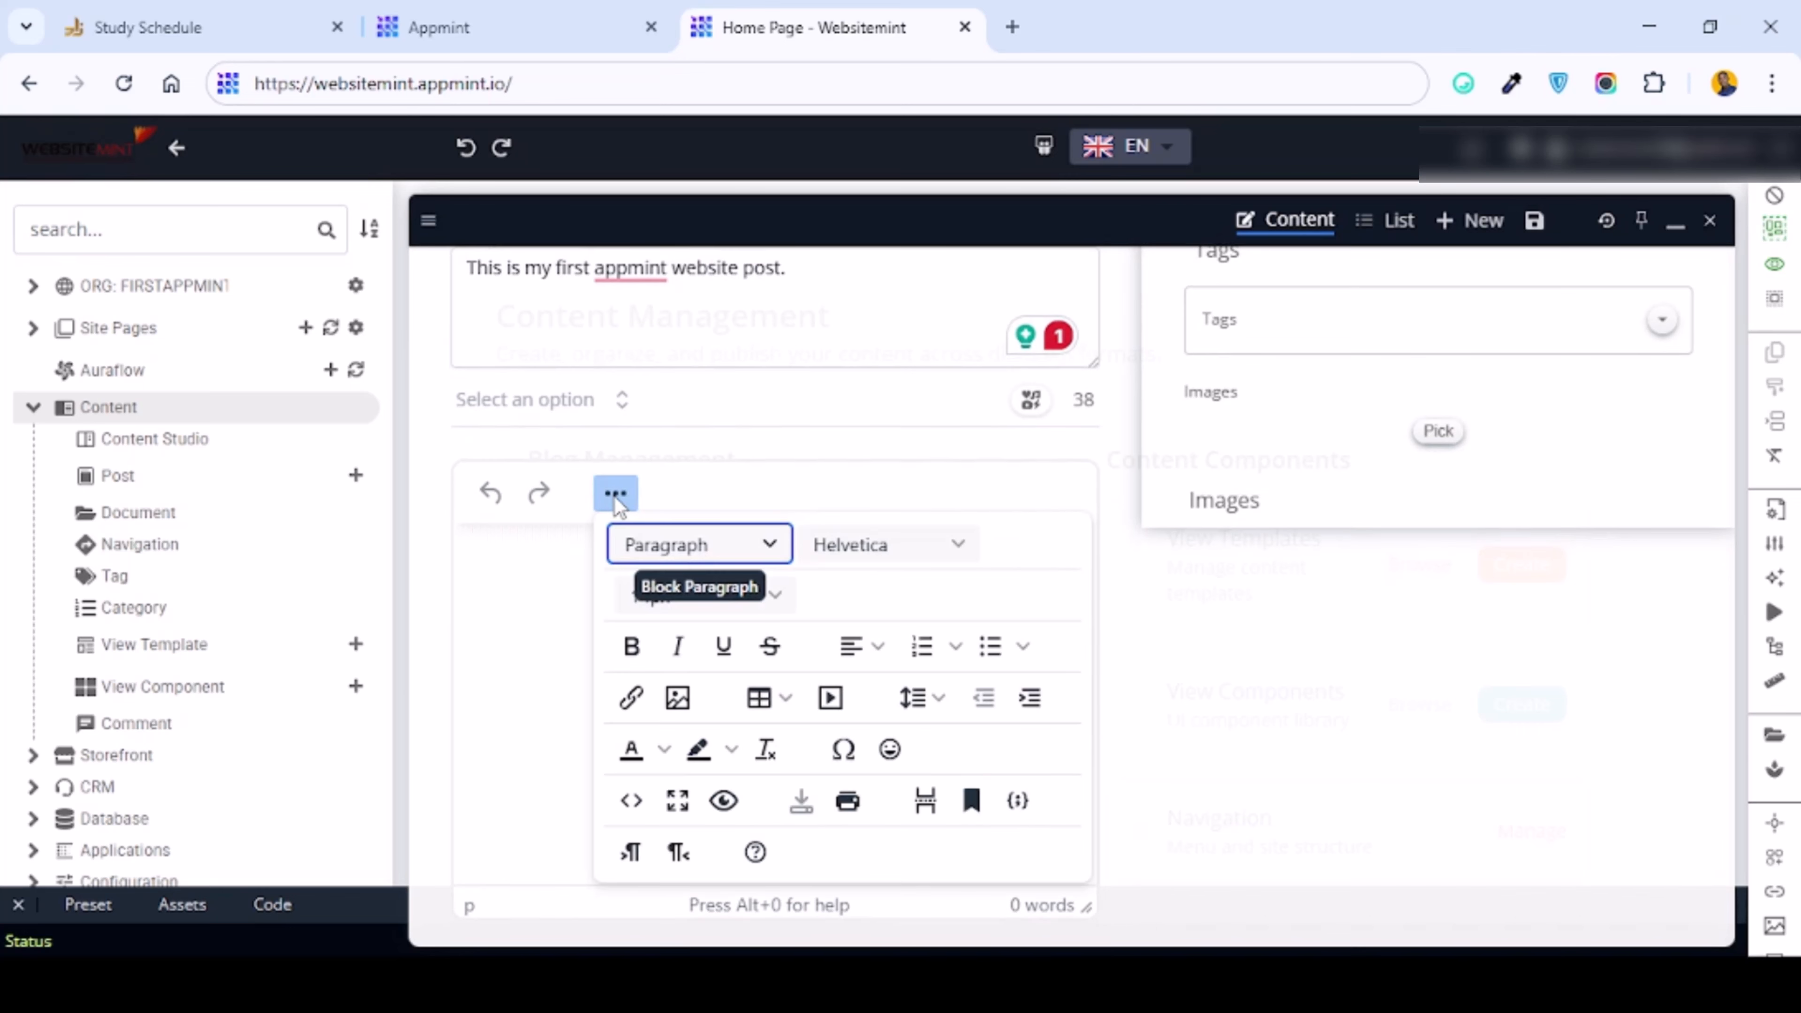
pyautogui.click(616, 494)
pyautogui.click(577, 611)
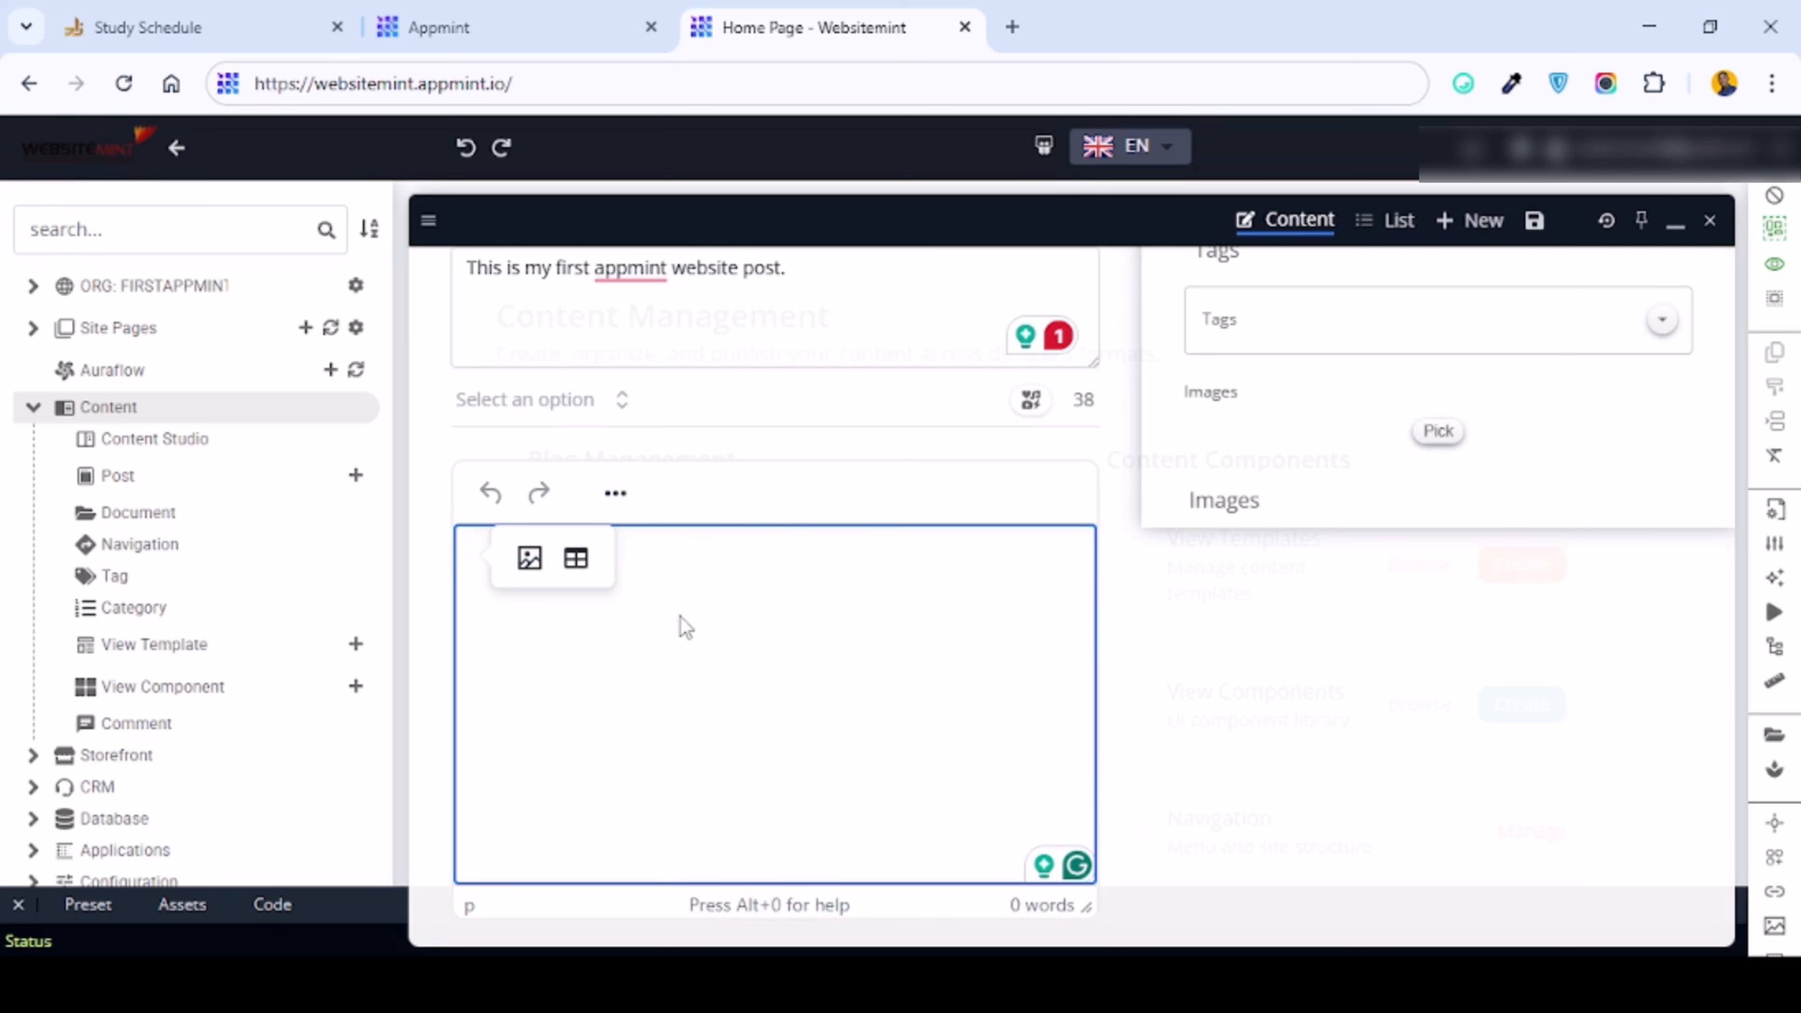
pyautogui.scroll(3, 787, 614)
pyautogui.click(825, 564)
pyautogui.write('d')
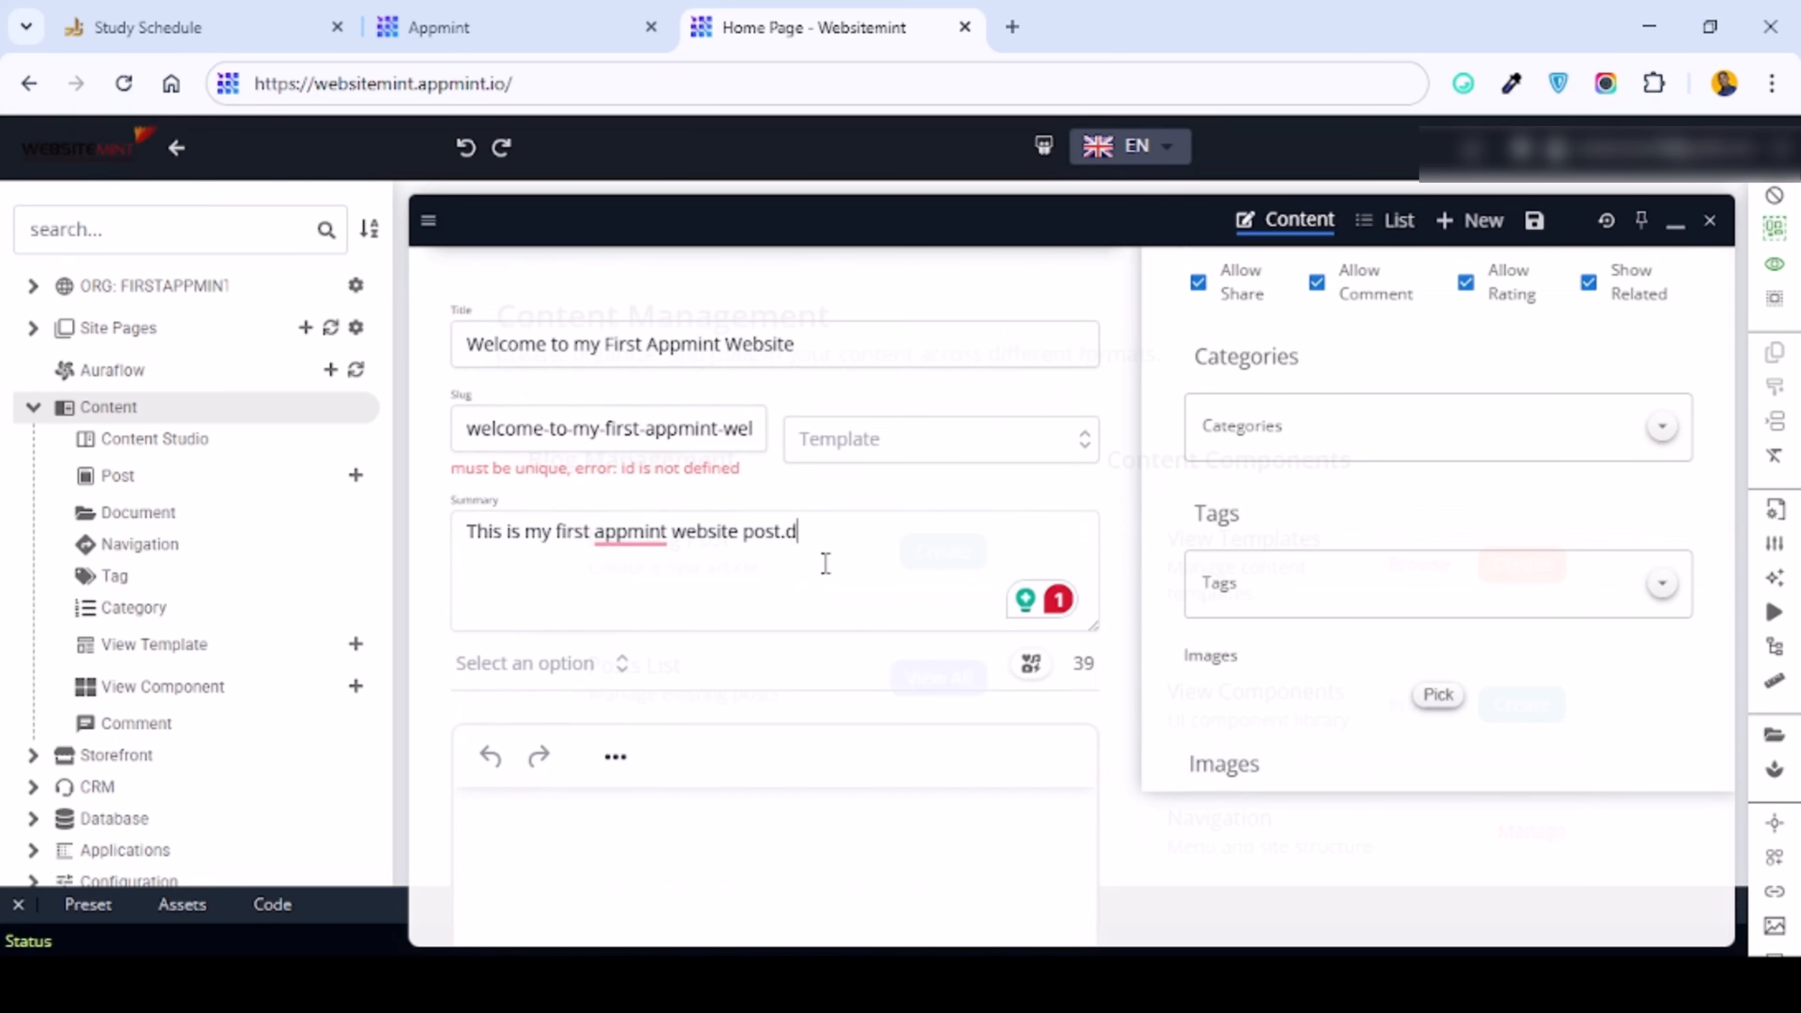
pyautogui.press('BackSpace')
pyautogui.scroll(-3, 816, 571)
pyautogui.click(557, 608)
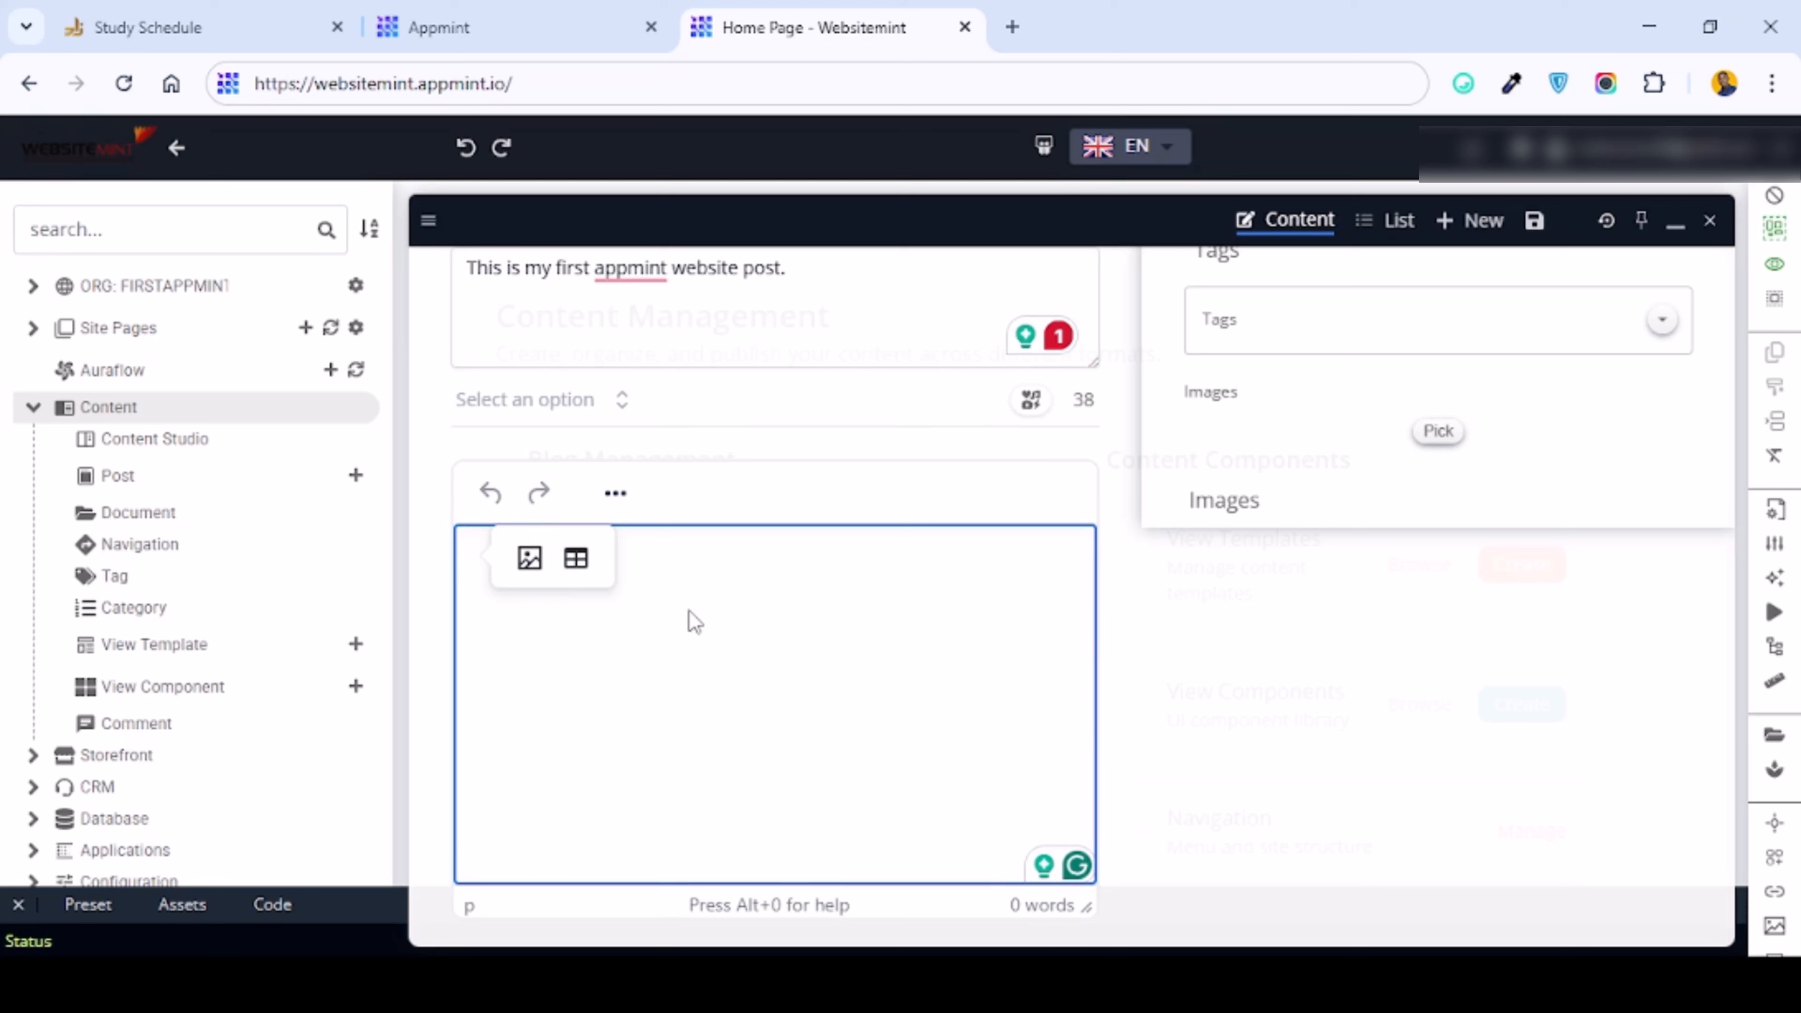
# Step: Try to fill the post body with the copied summary sentence repeated as separate paragraphs
pyautogui.hotkey('ctrl', 'v')
pyautogui.hotkey('ctrl', 'a')
pyautogui.hotkey('ctrl', 'c')
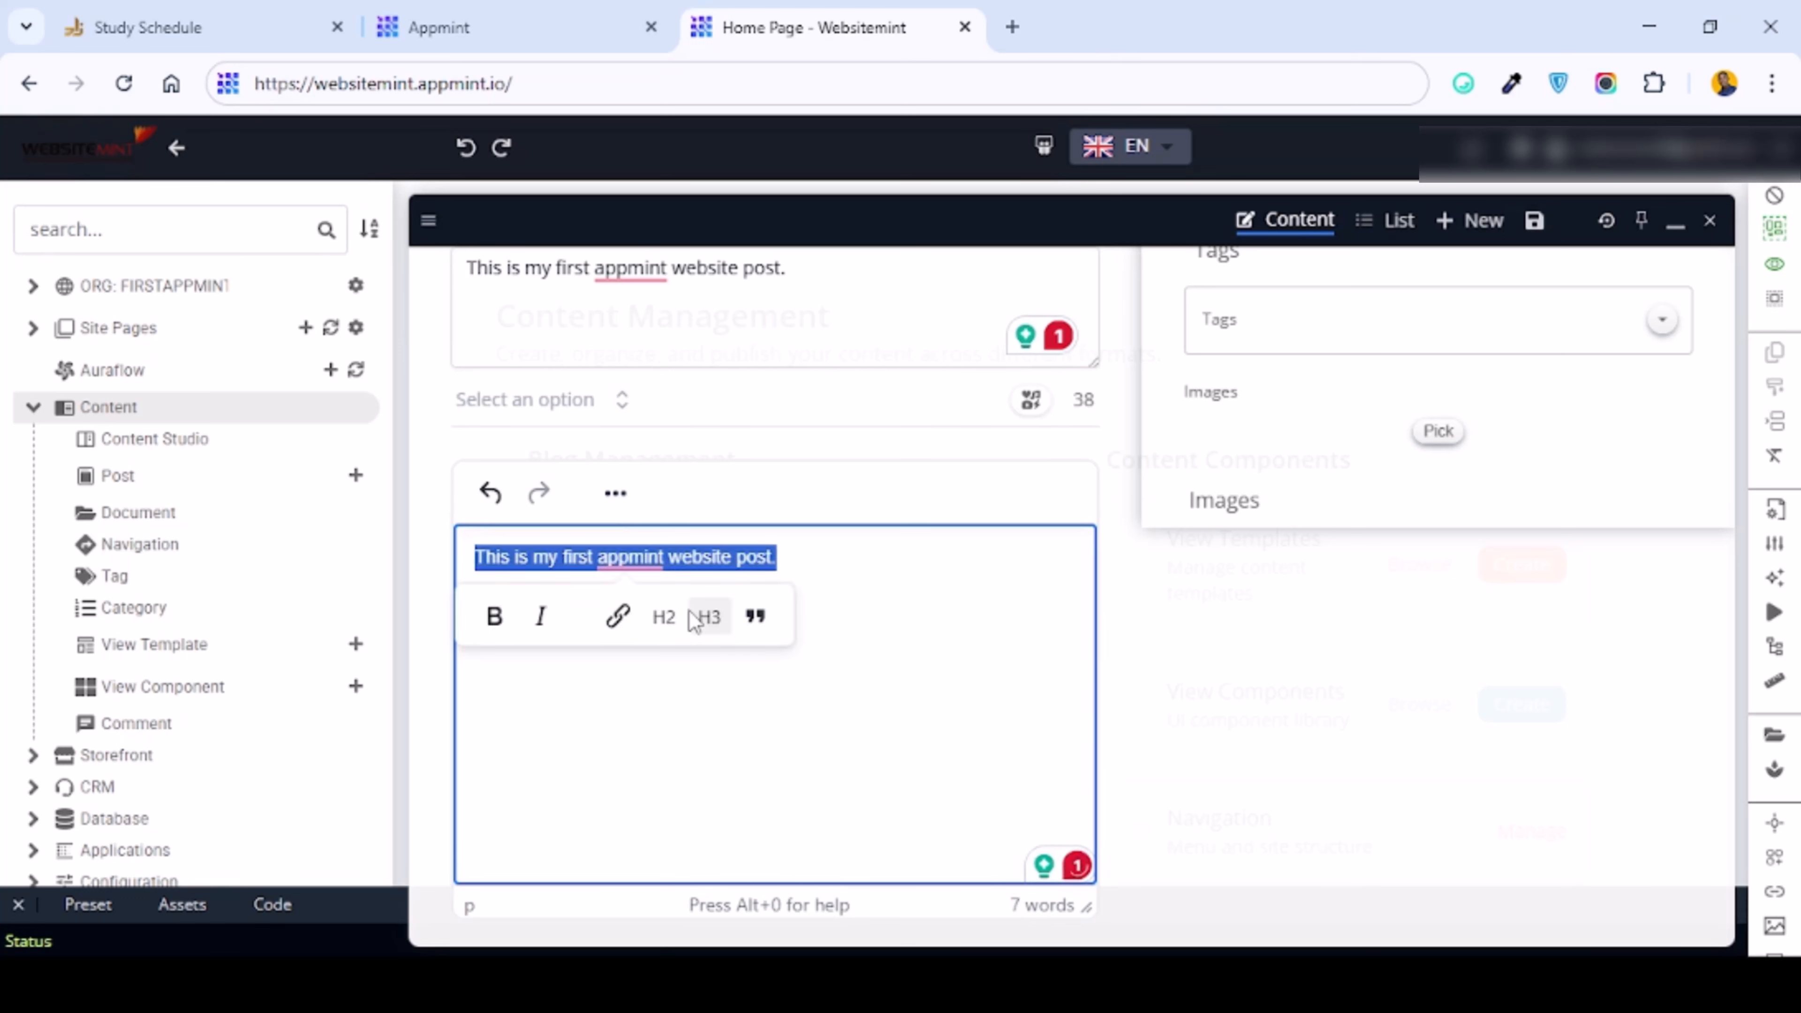
pyautogui.press('Right')
pyautogui.hotkey('ctrl', 'v')
pyautogui.hotkey('ctrl', 'v')
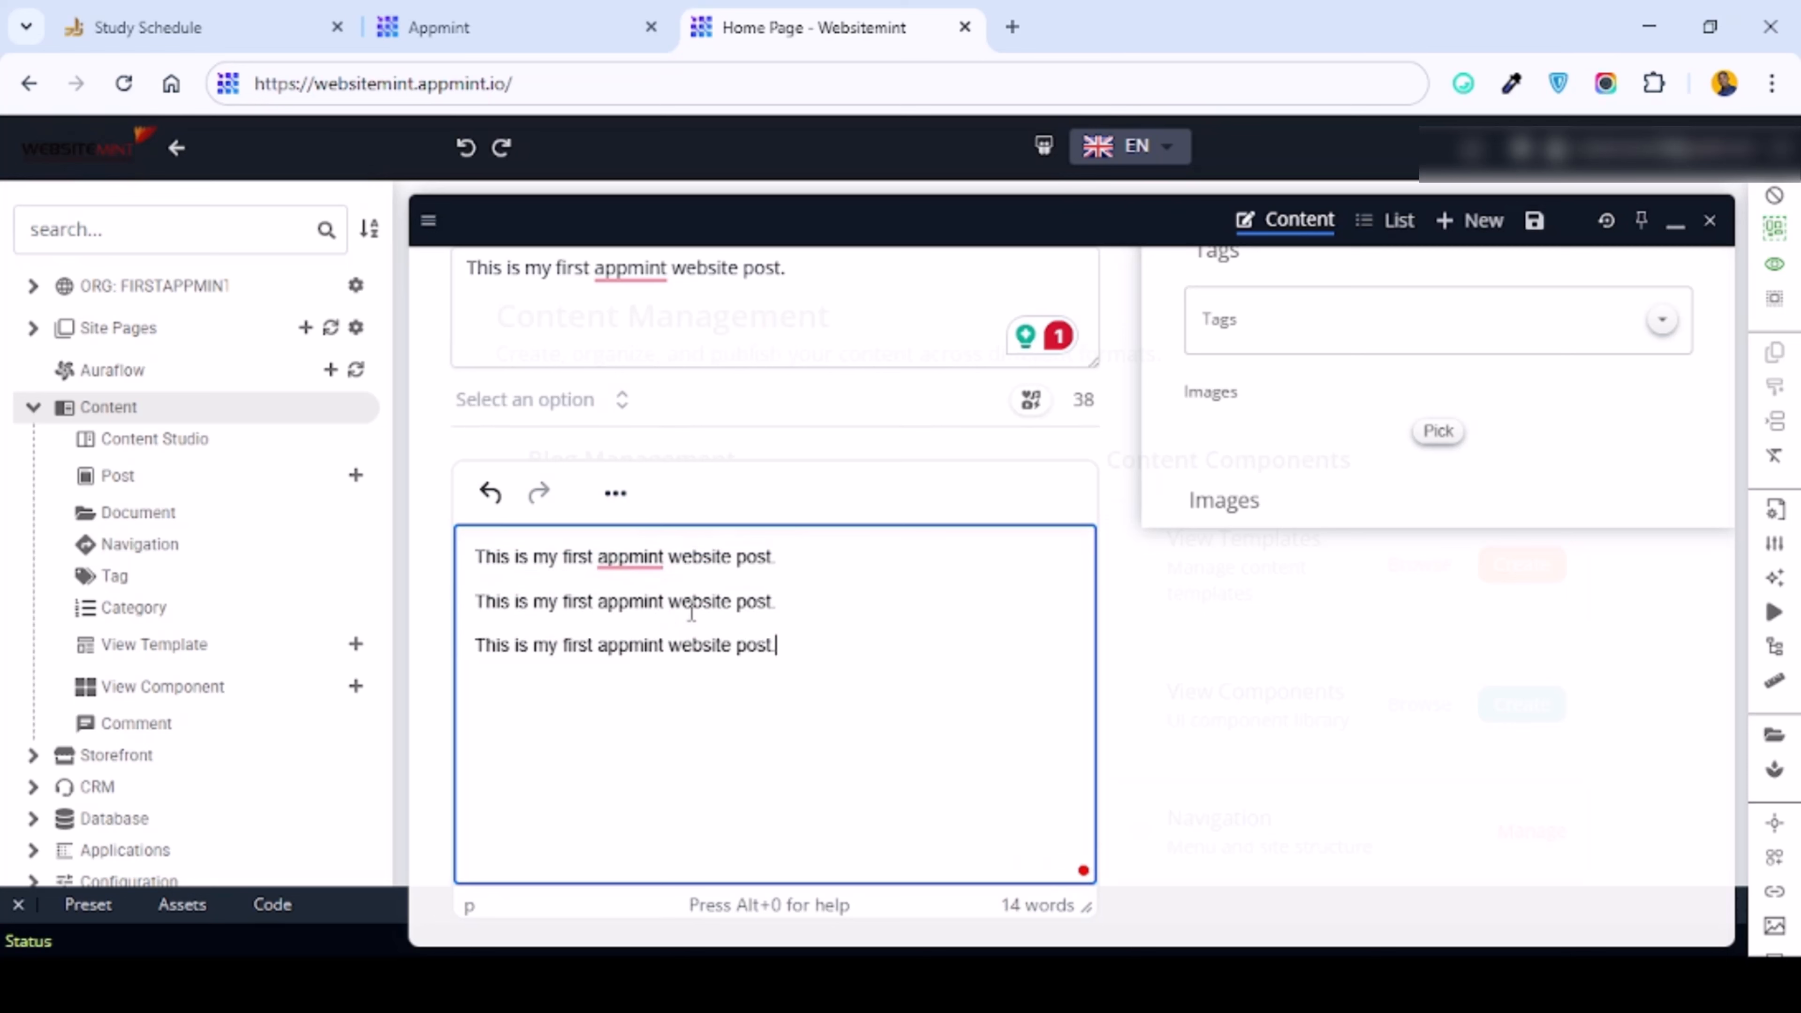
pyautogui.hotkey('ctrl', 'a')
pyautogui.press('BackSpace')
# Step: Fill the post body with ten copies of "This is my first appmint website post." in one paragraph
pyautogui.hotkey('ctrl', 'v')
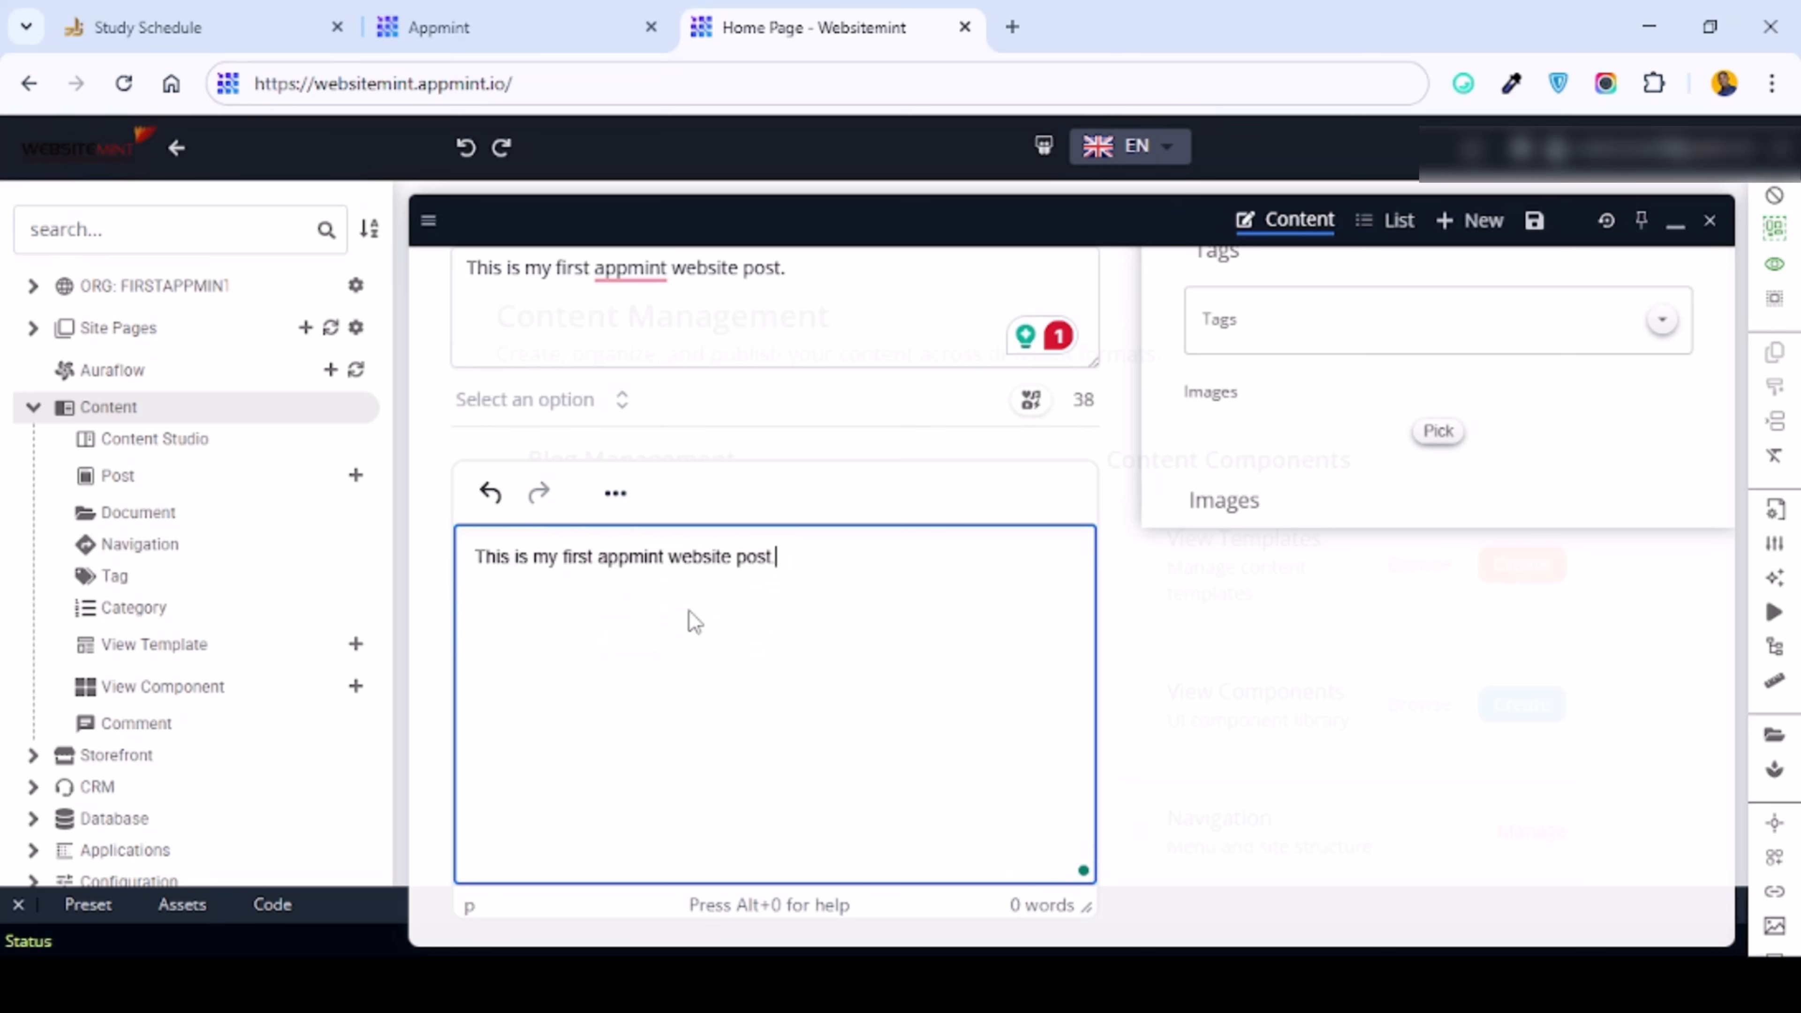
pyautogui.hotkey('ctrl', 'v')
pyautogui.hotkey('ctrl', 'v')
pyautogui.hotkey('ctrl', 'v')
pyautogui.hotkey('ctrl', 'v')
pyautogui.hotkey('ctrl', 'v')
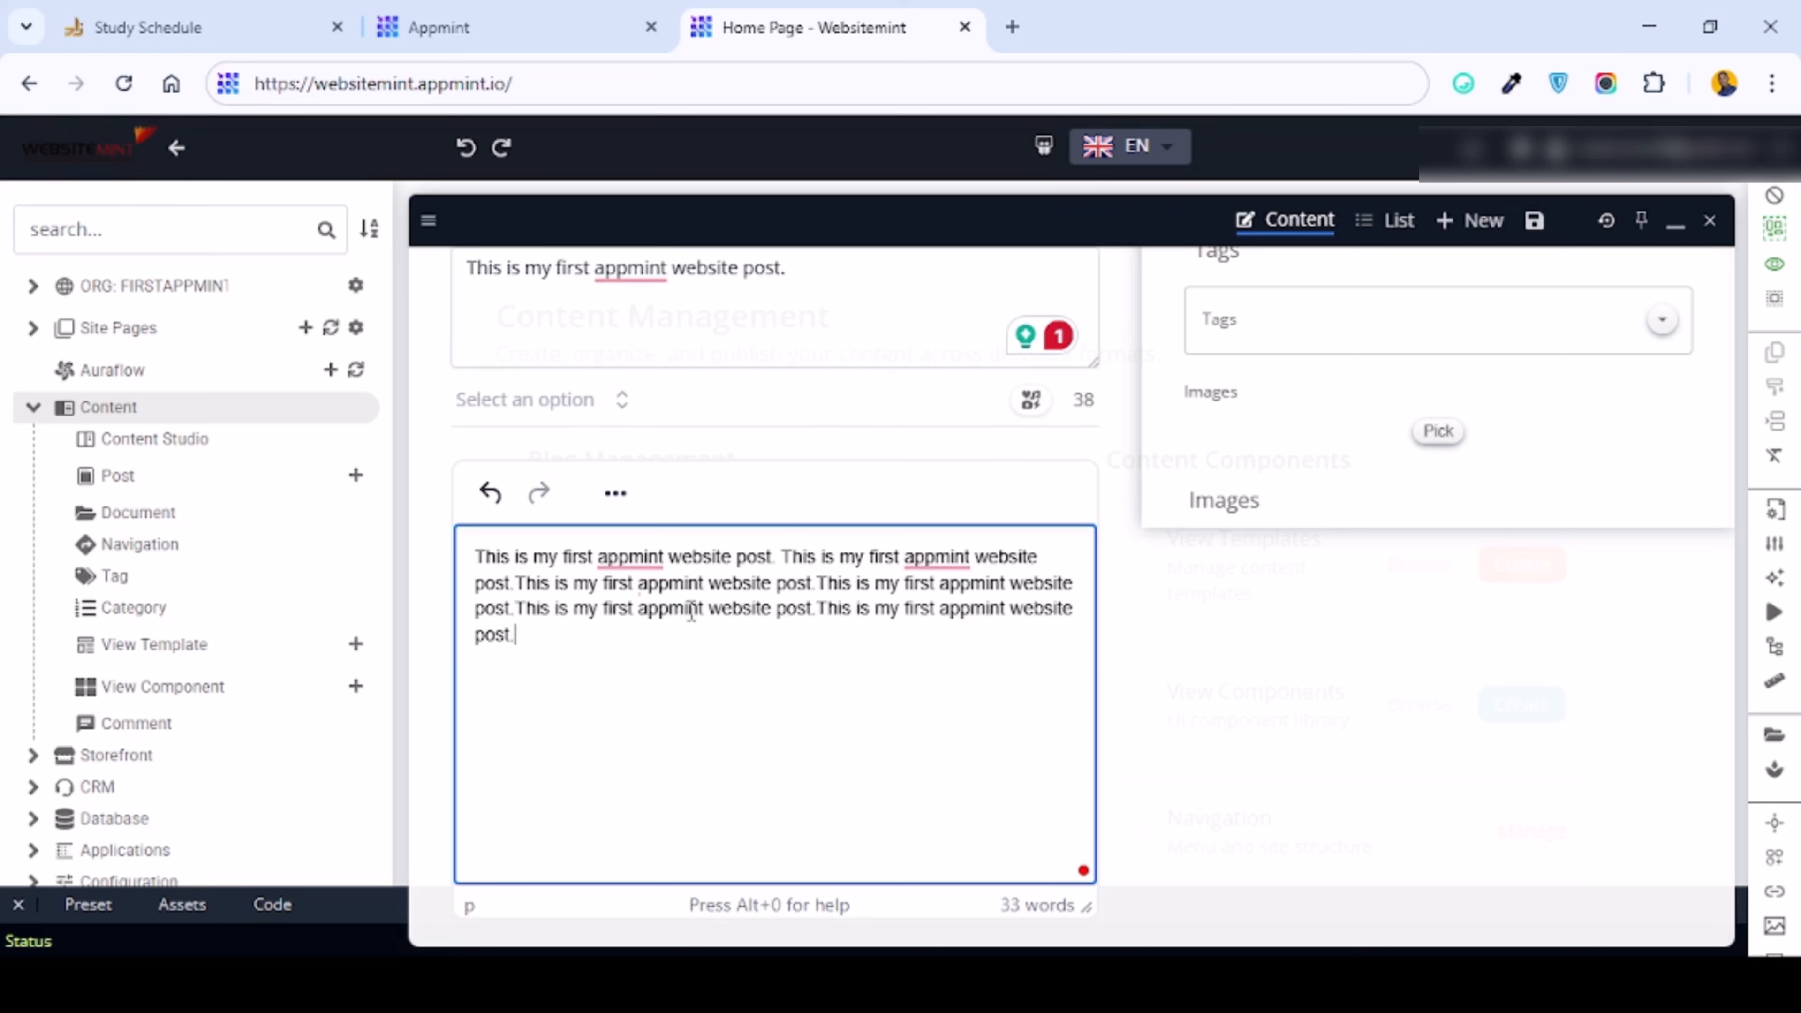
pyautogui.hotkey('ctrl', 'v')
pyautogui.hotkey('ctrl', 'v')
pyautogui.hotkey('ctrl', 'v')
pyautogui.hotkey('ctrl', 'v')
# Step: Insert an image on a new line below the body paragraph and centre it
pyautogui.press('Return')
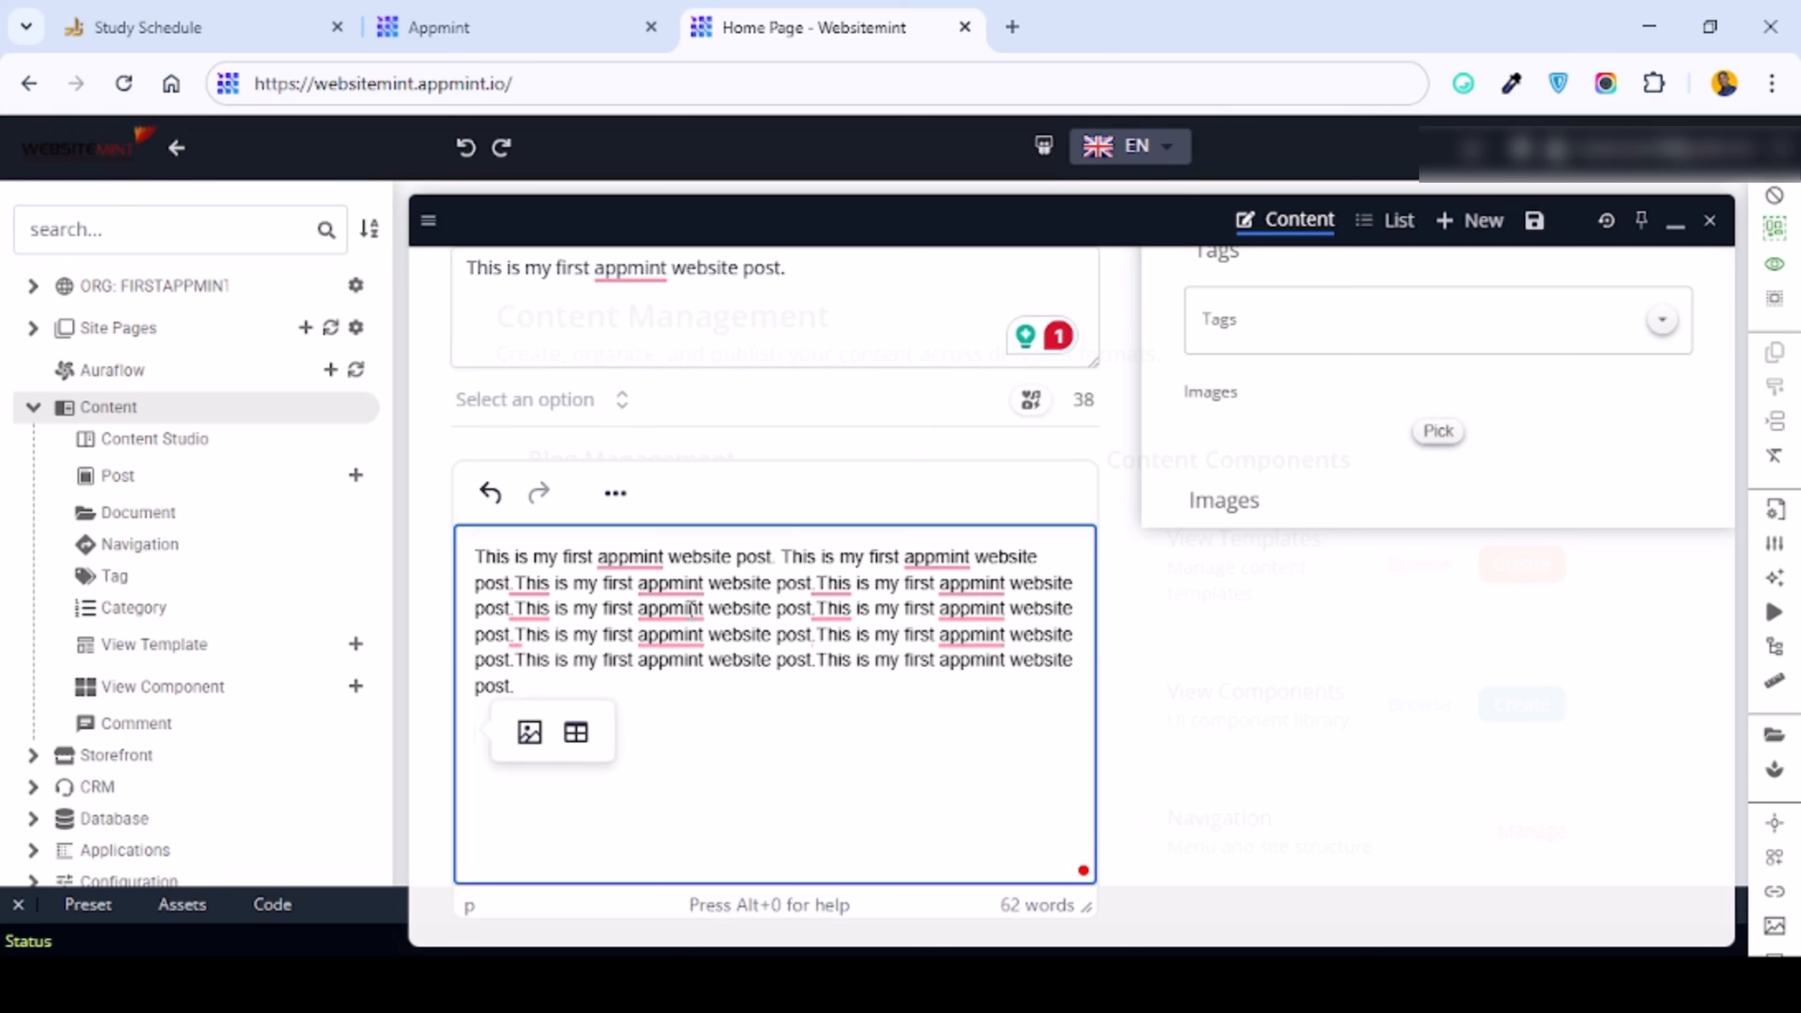
pyautogui.click(530, 734)
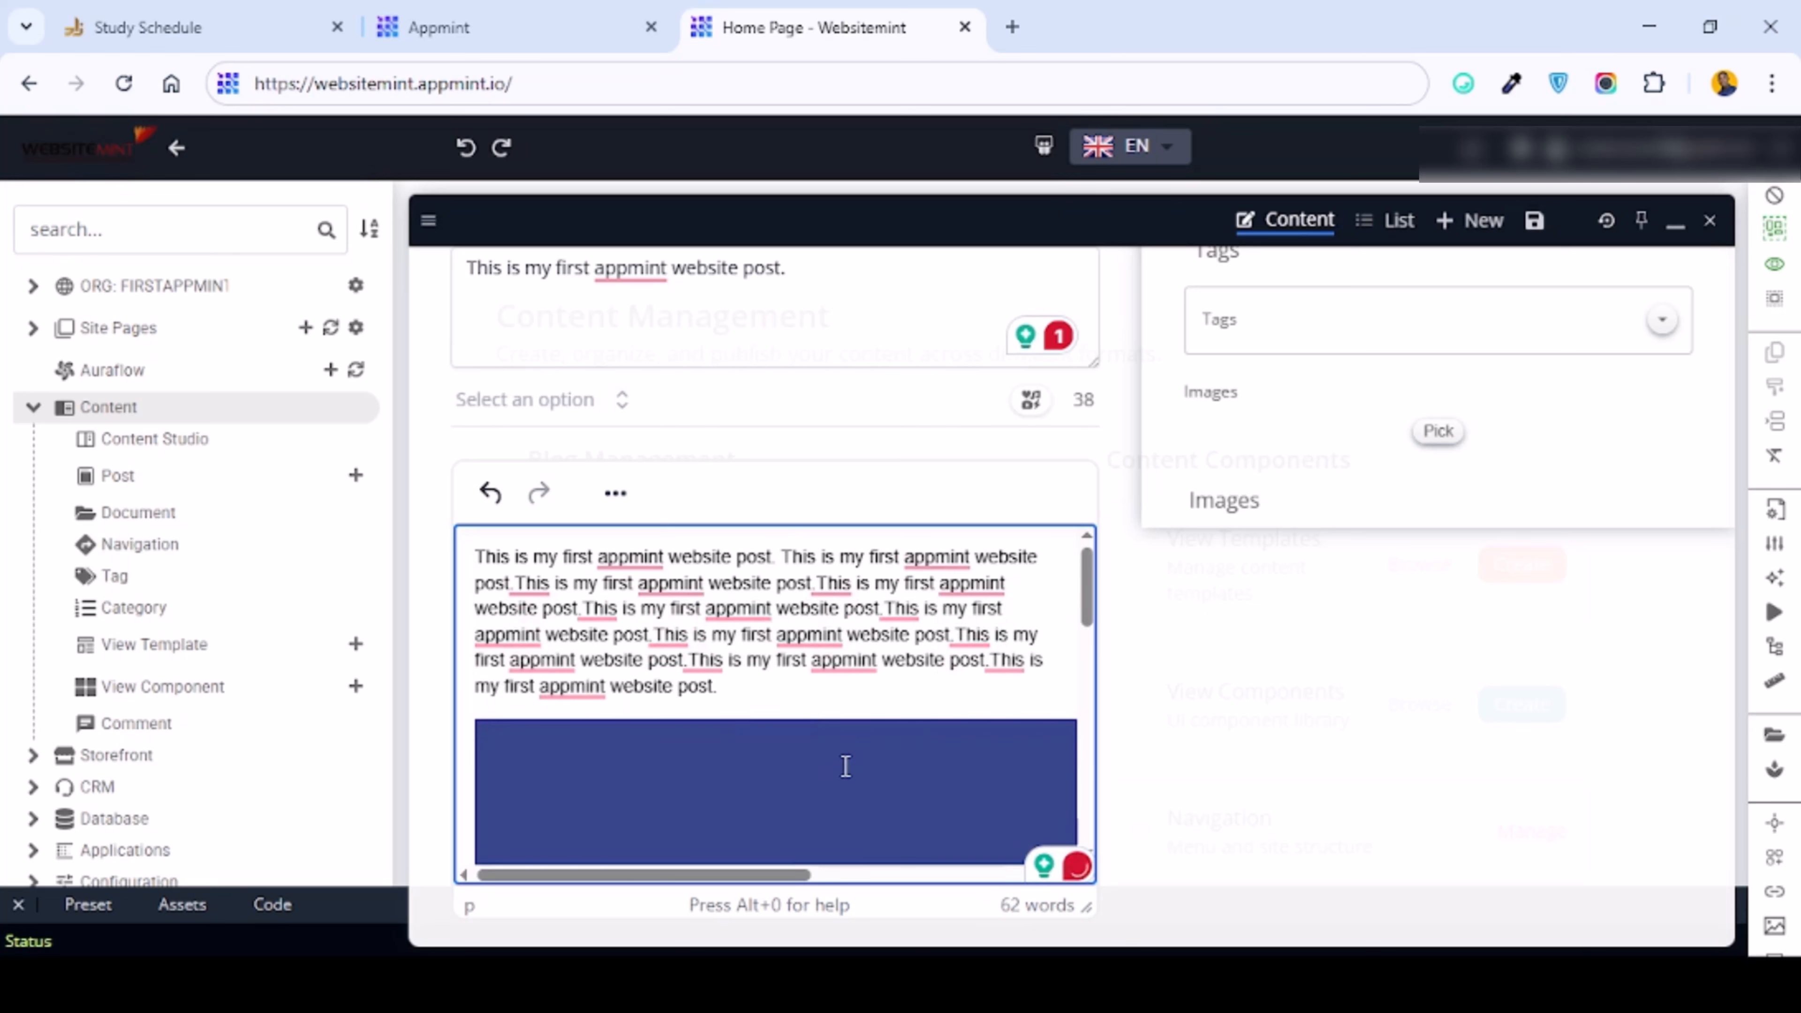
pyautogui.scroll(-5, 843, 752)
pyautogui.click(779, 633)
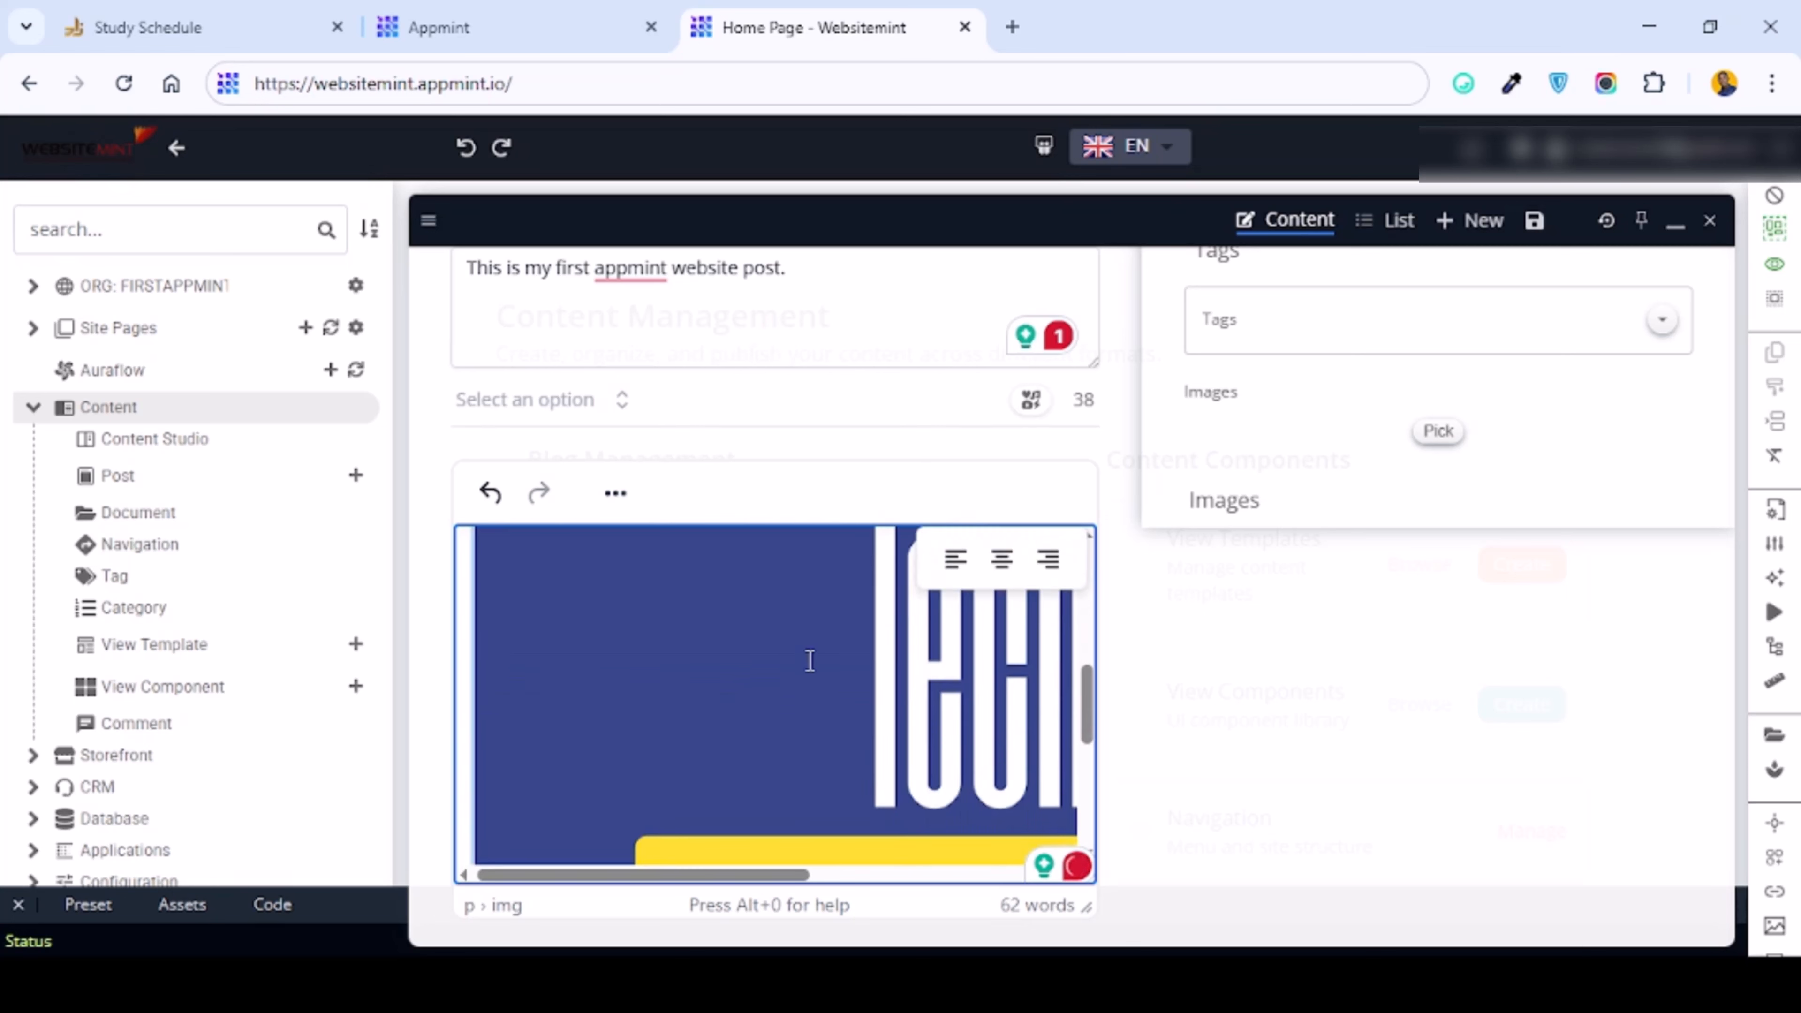
pyautogui.scroll(3, 808, 660)
pyautogui.click(1002, 562)
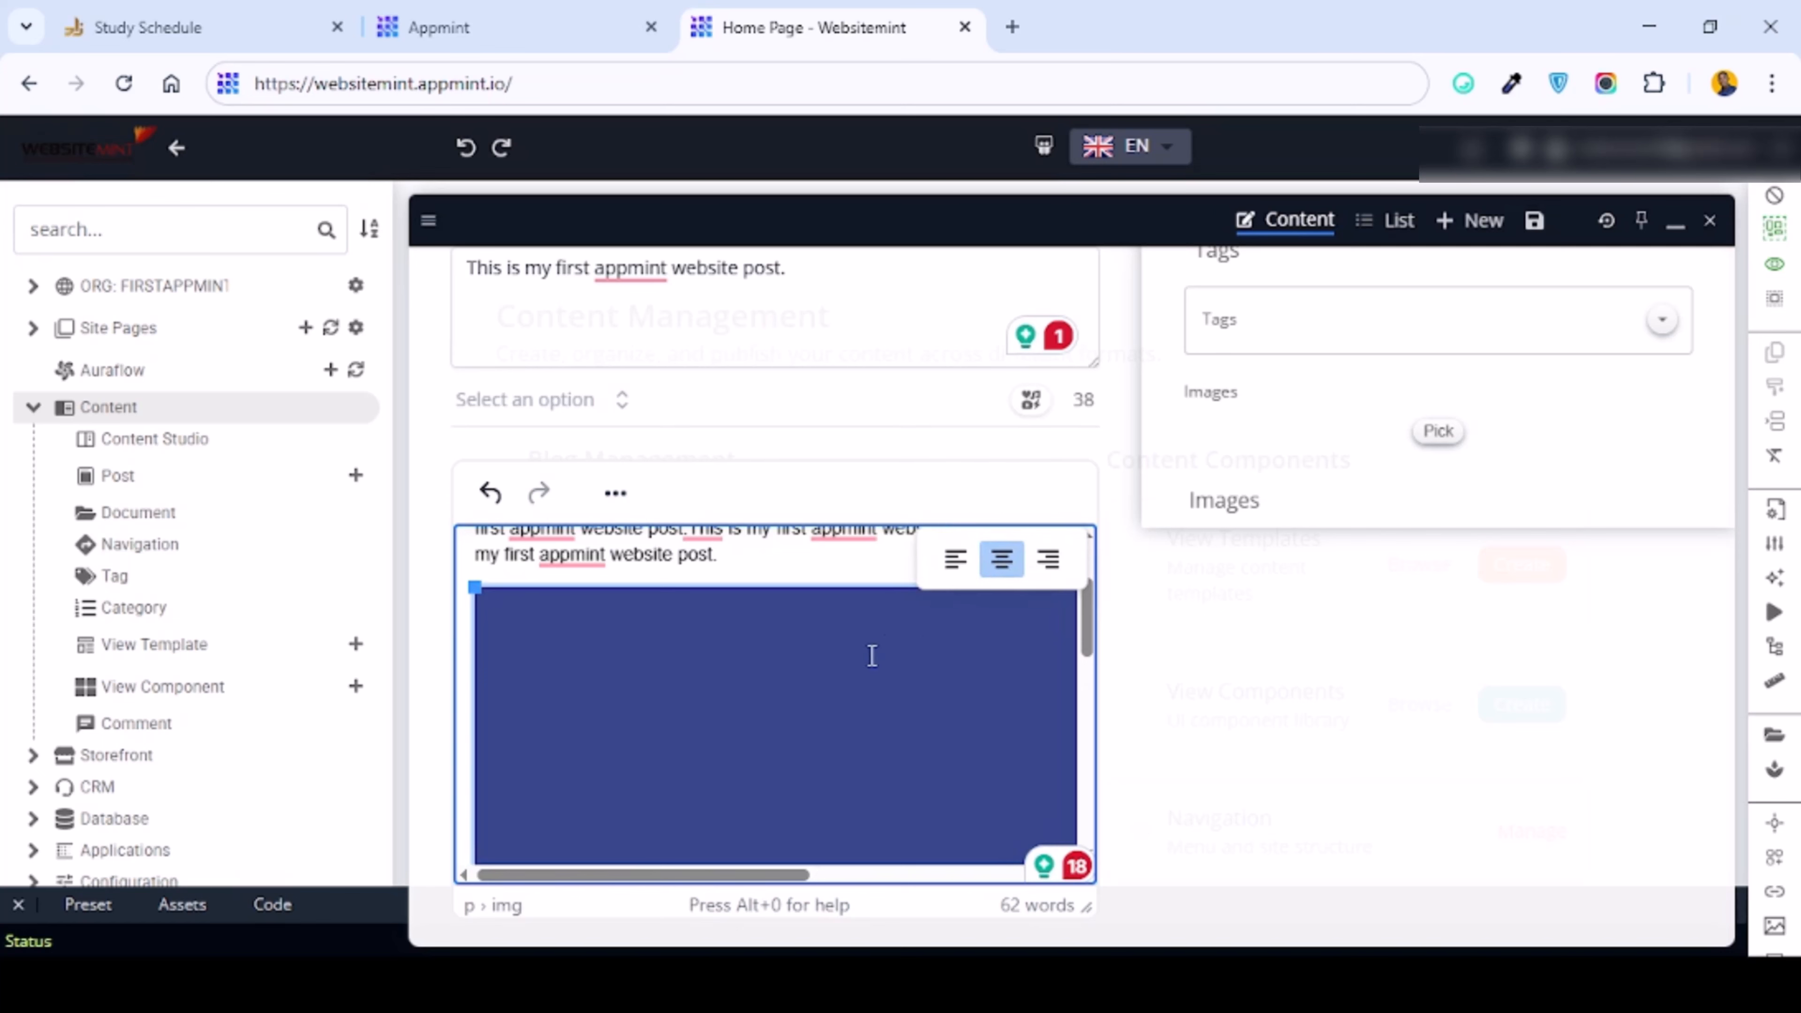
pyautogui.scroll(-5, 868, 653)
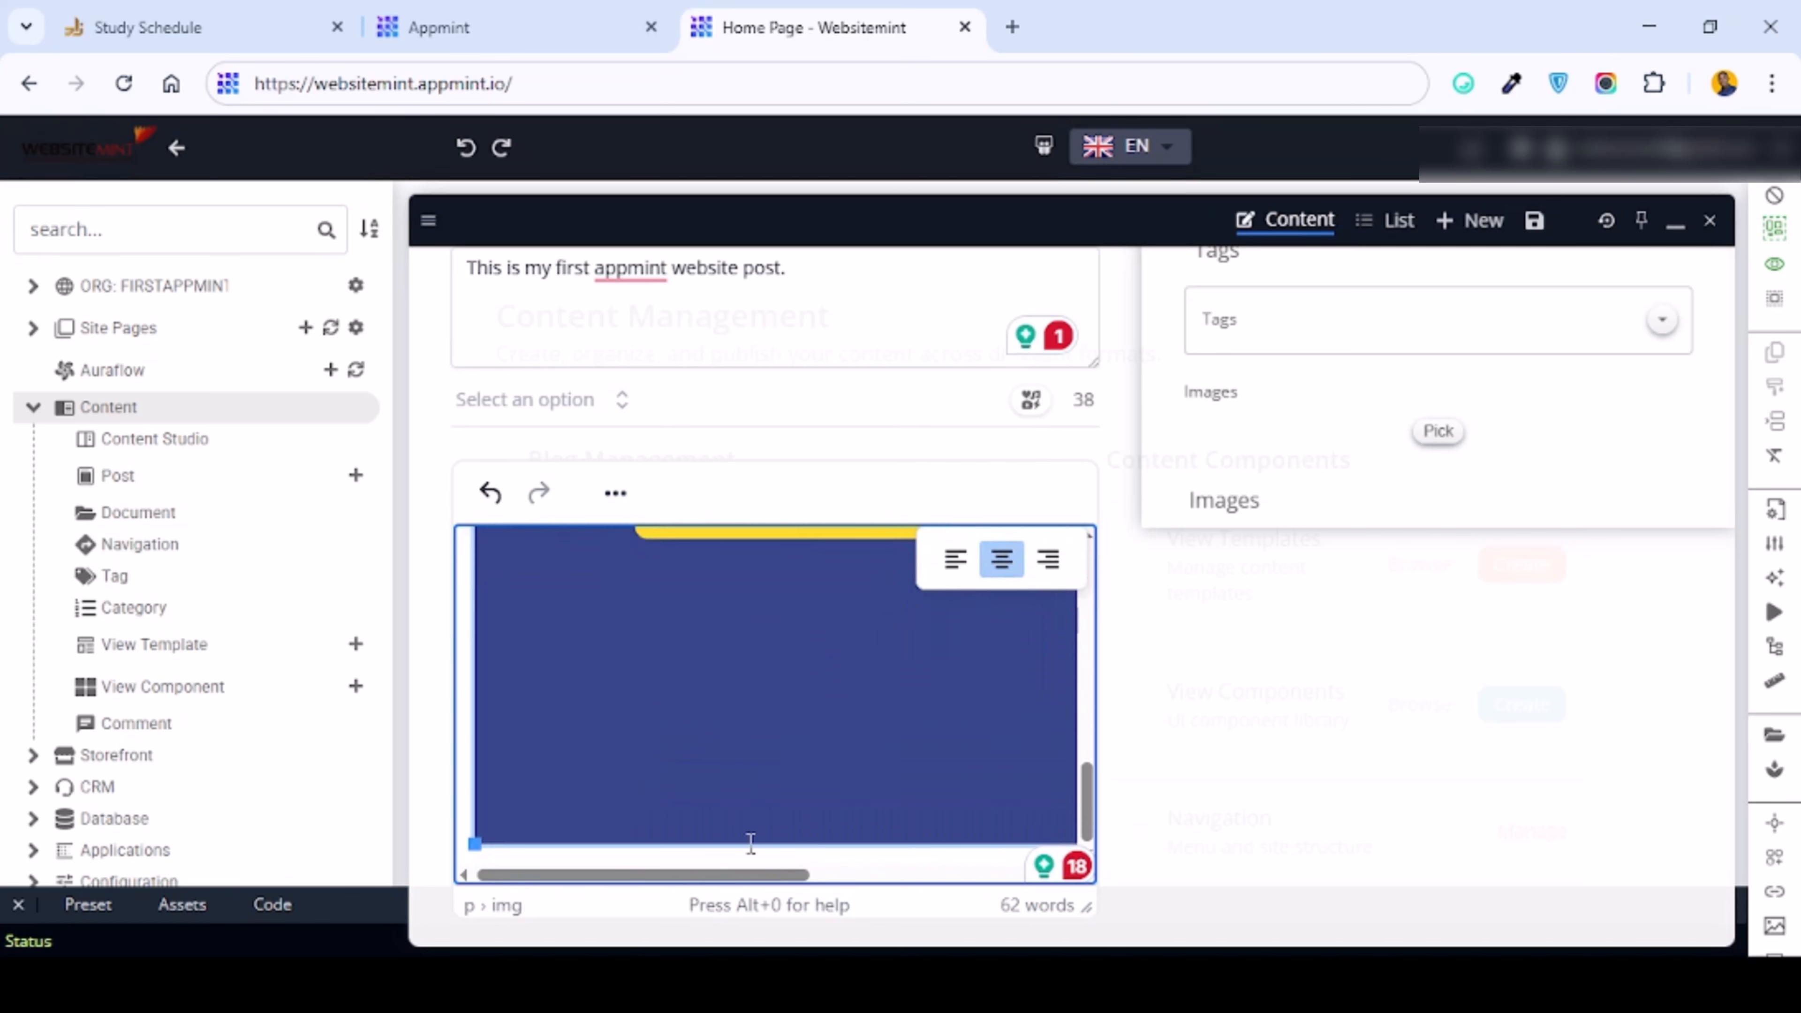
pyautogui.click(733, 847)
pyautogui.scroll(5, 748, 756)
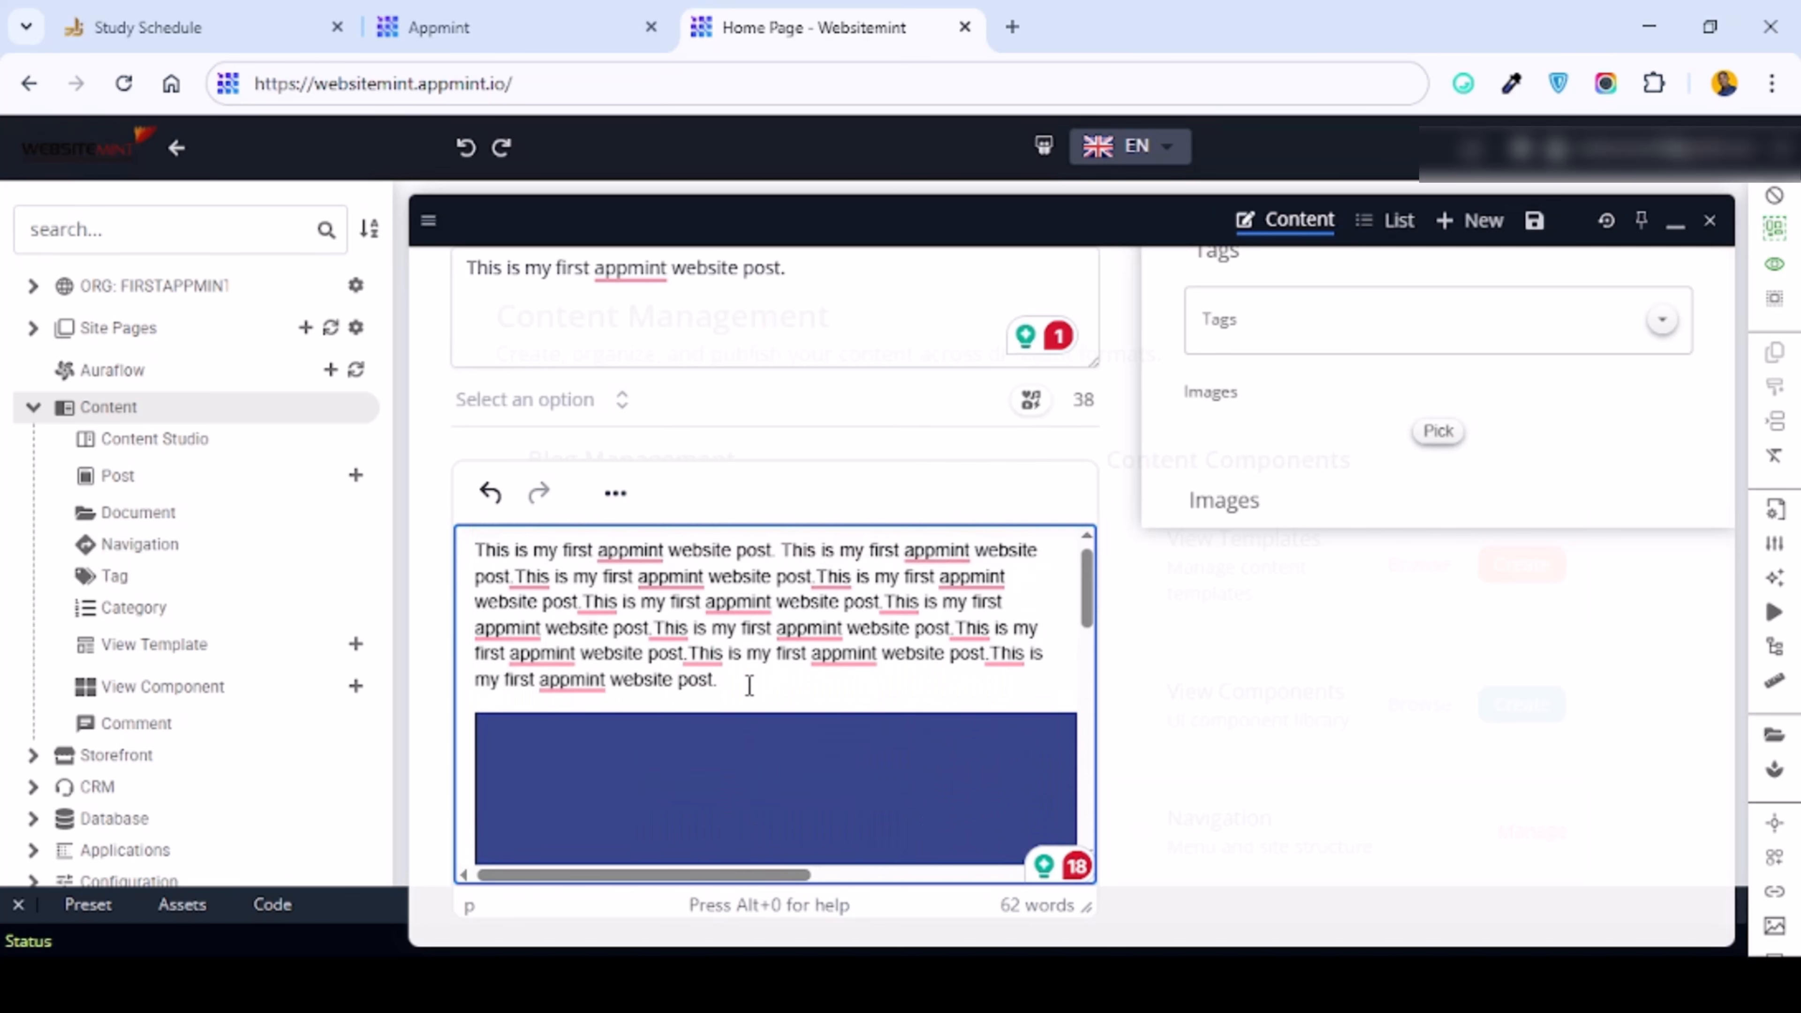
# Step: Add the category "introduction" to the post
pyautogui.scroll(5, 731, 469)
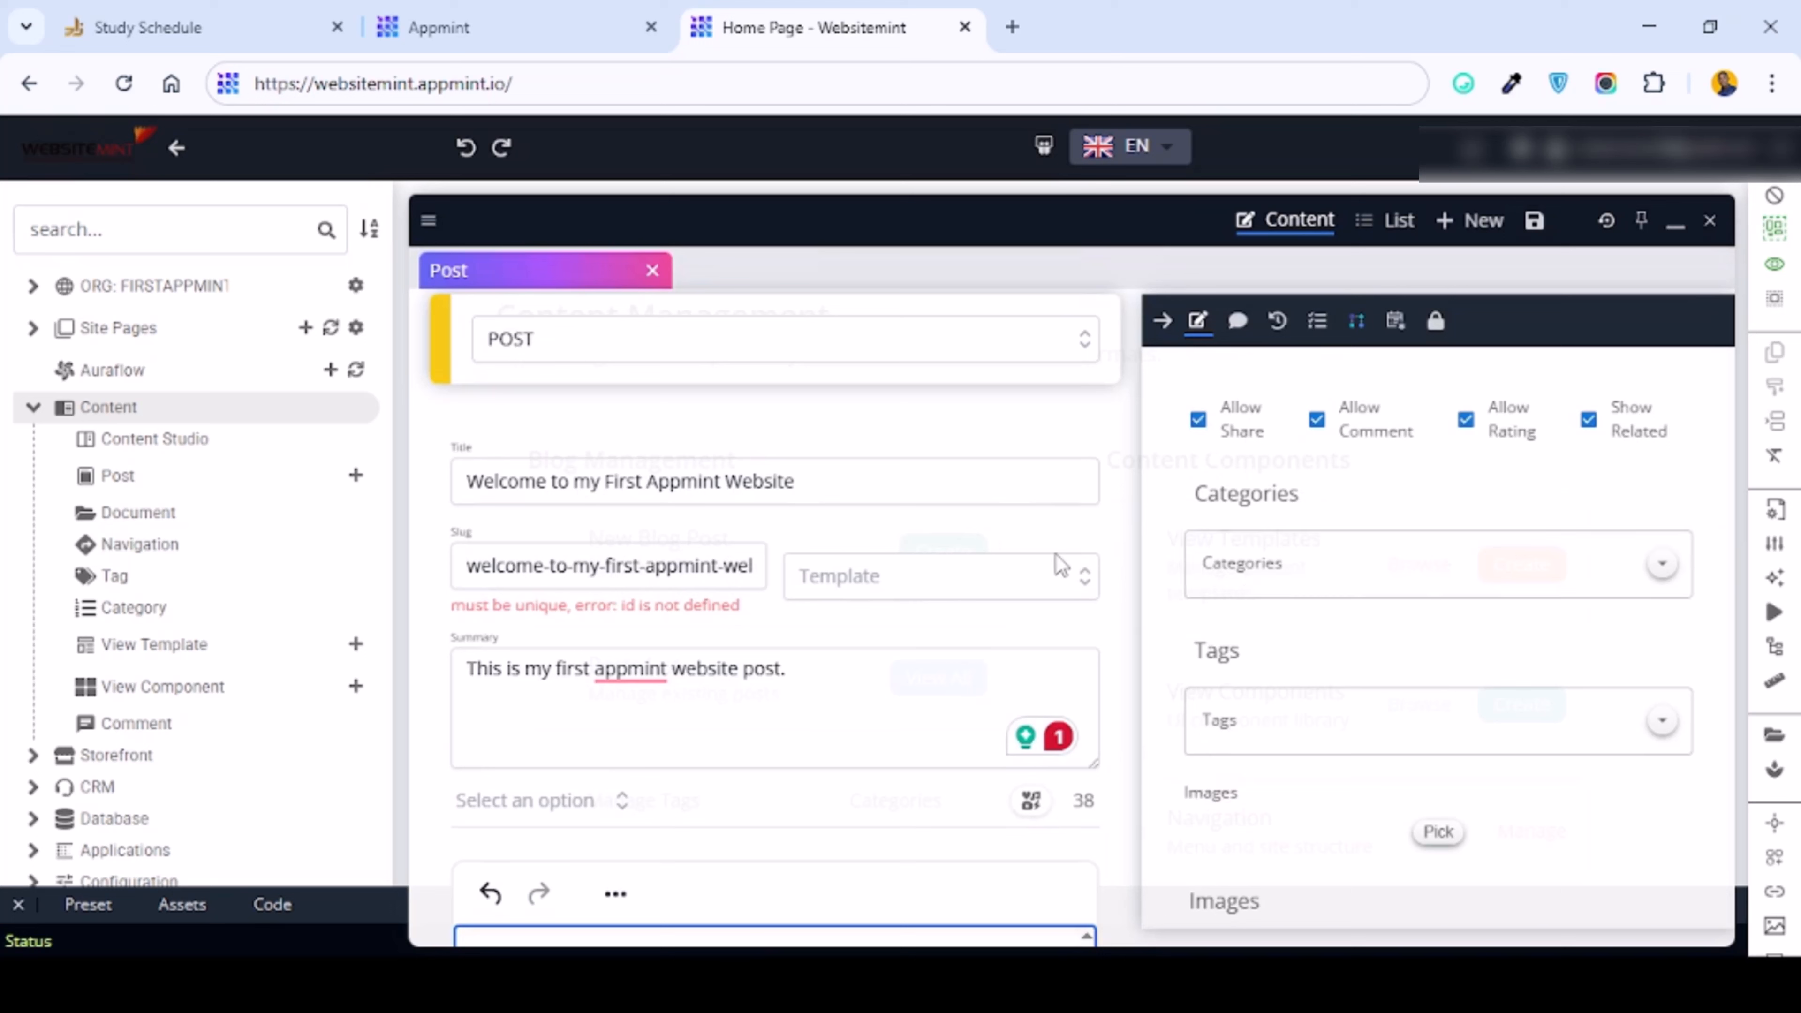
pyautogui.click(1395, 563)
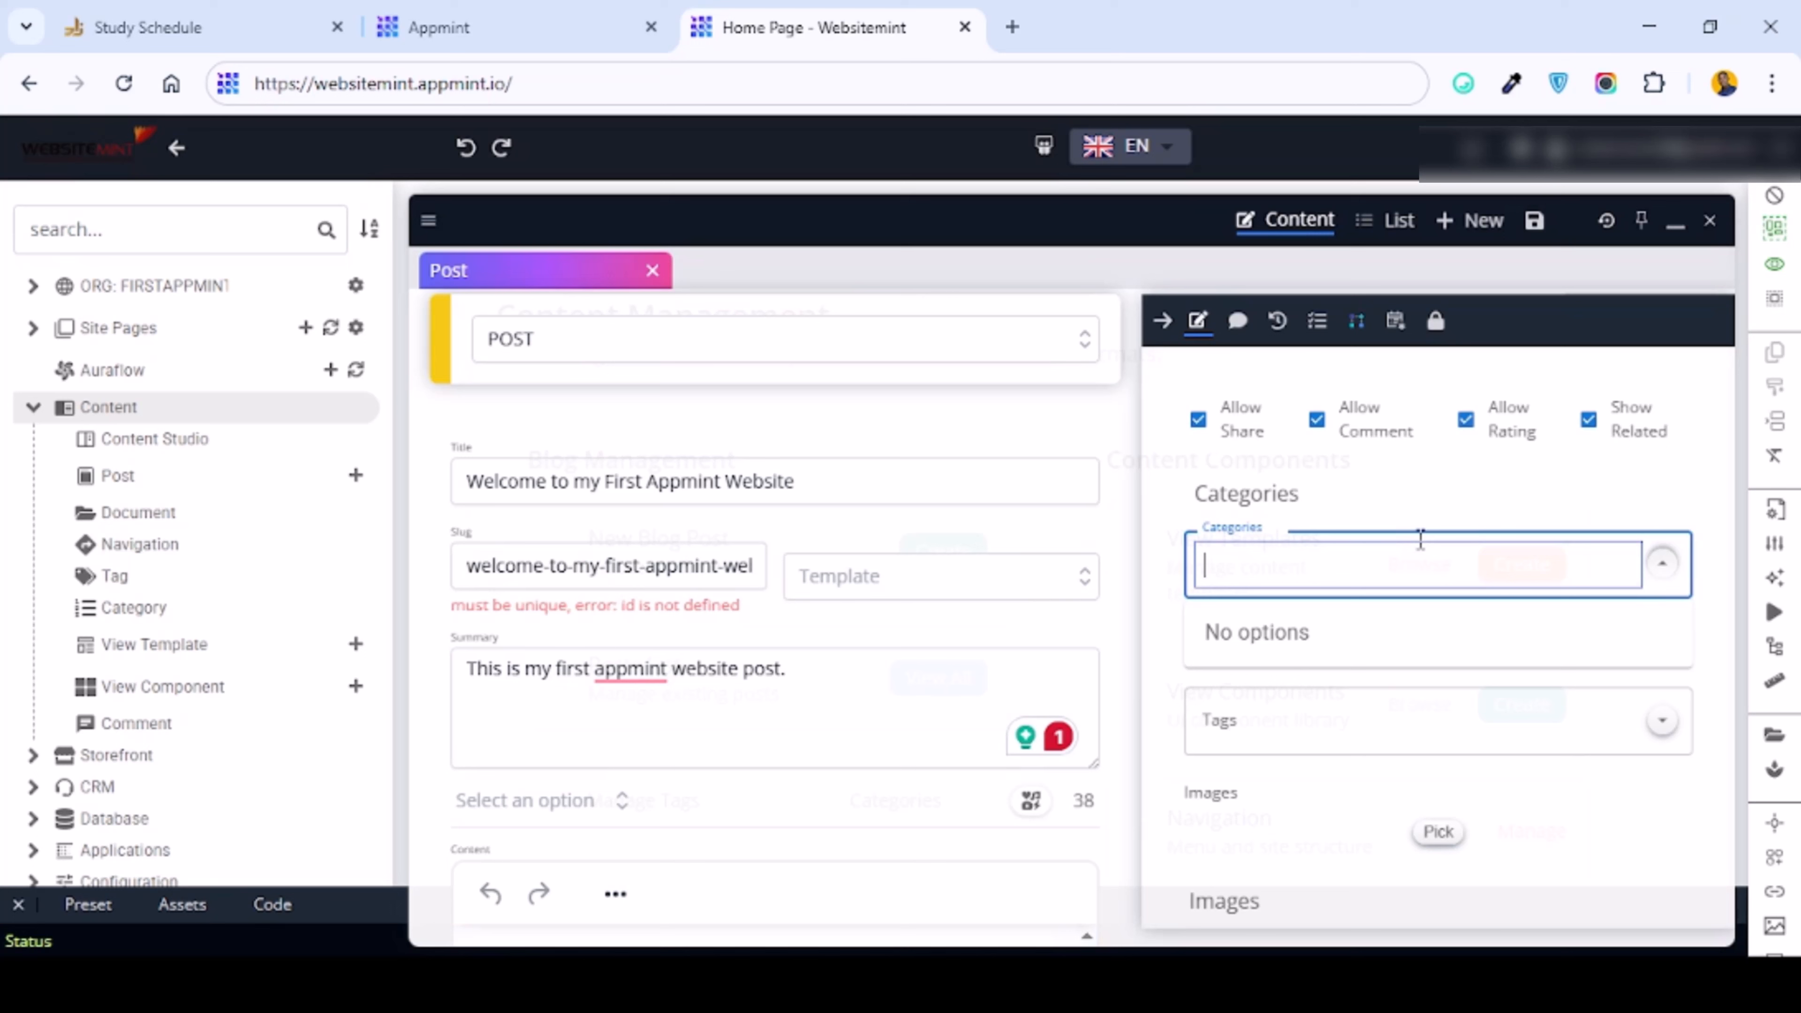
pyautogui.write('introduction')
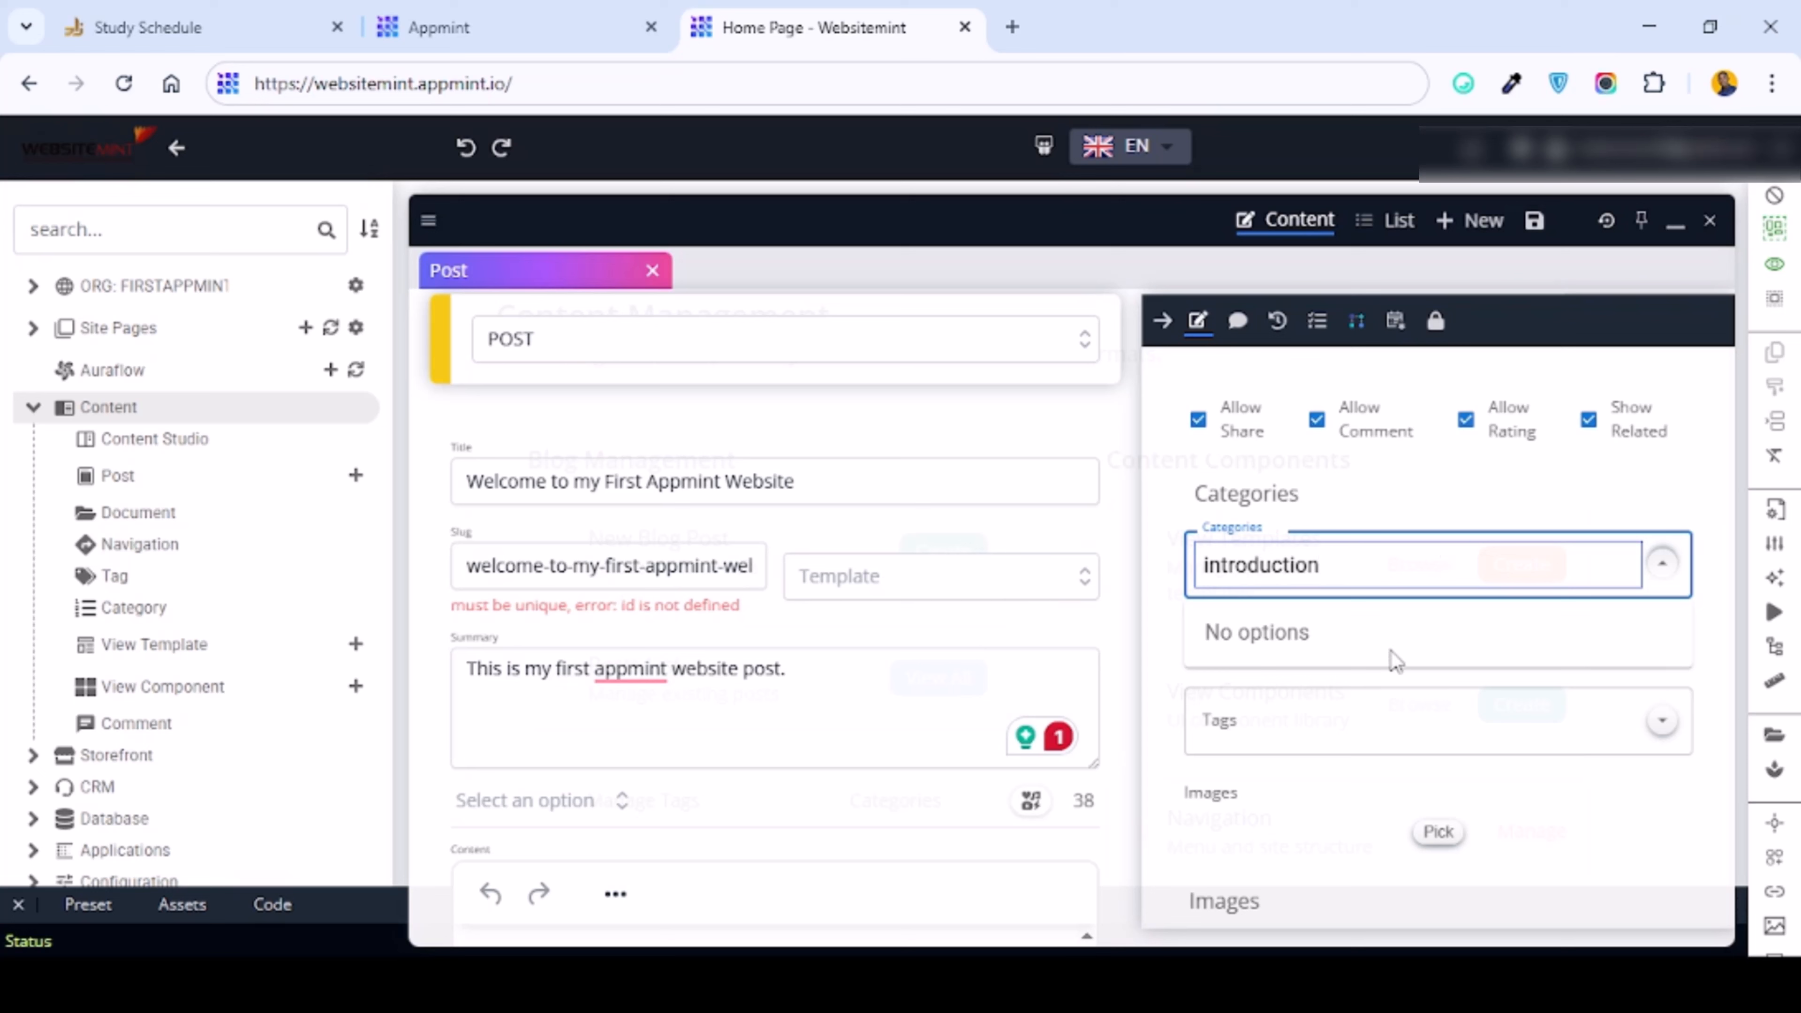
pyautogui.press('Return')
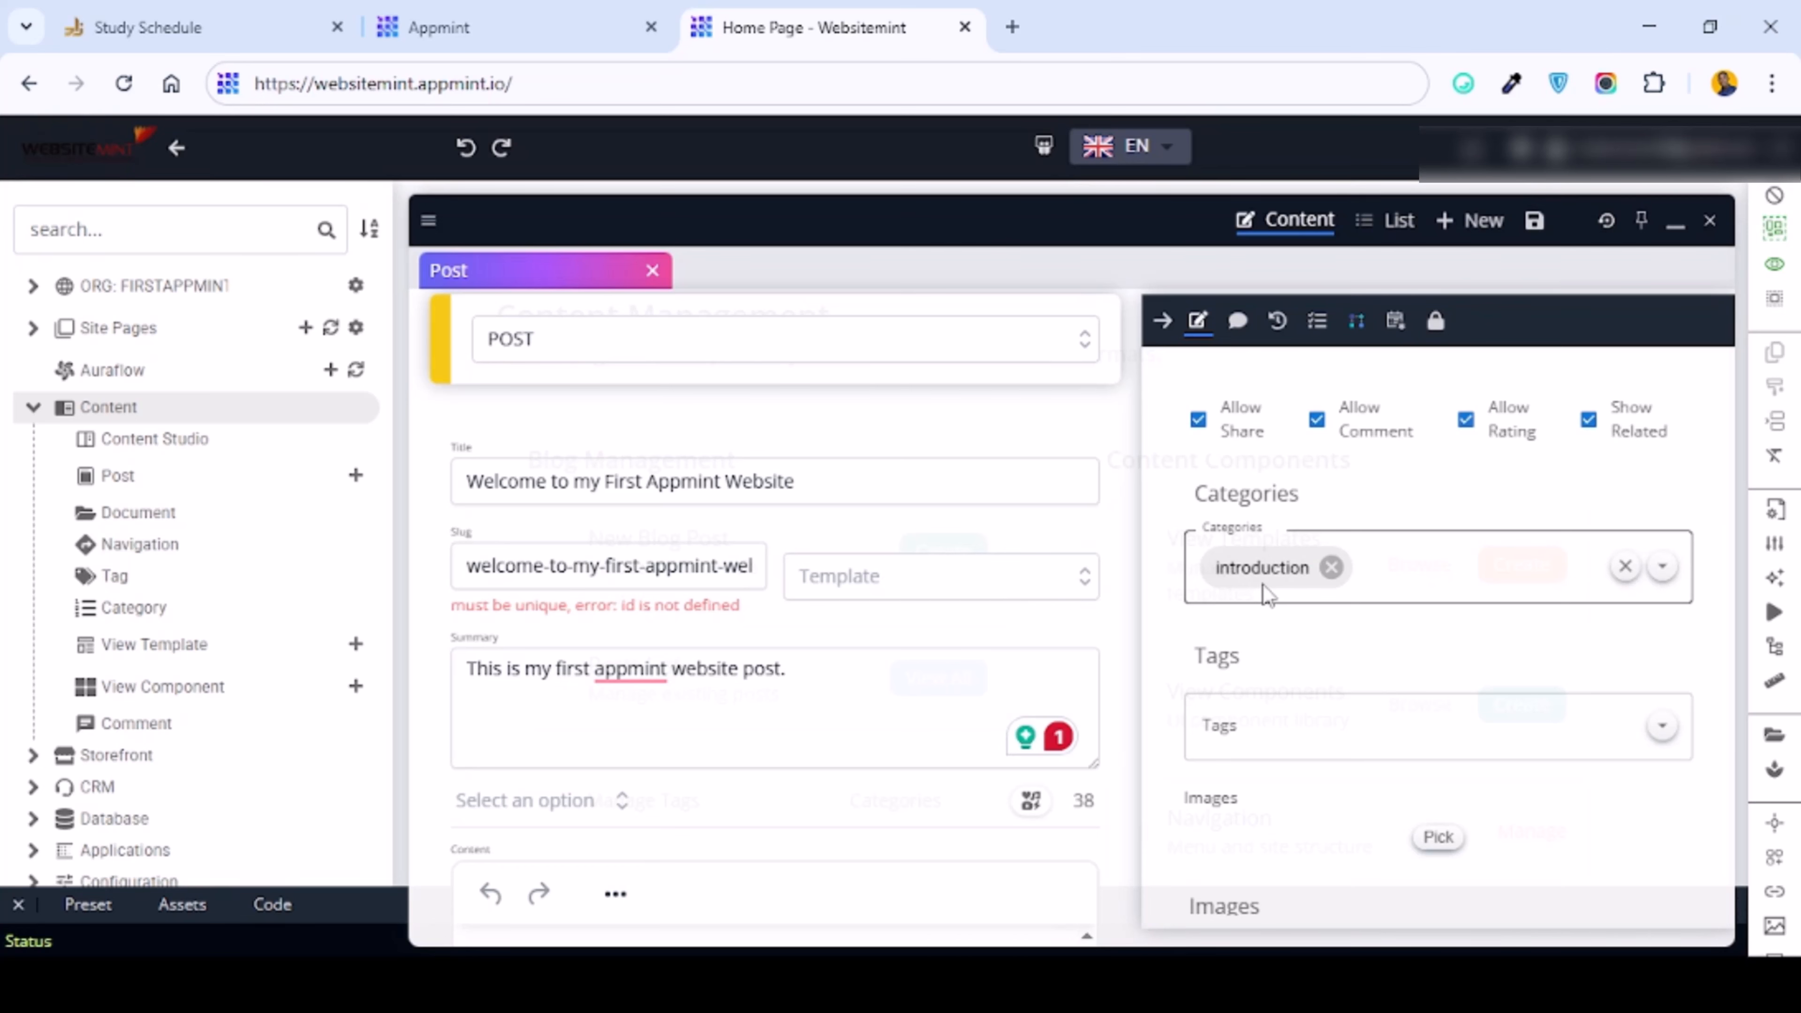
# Step: Look over the post's tags and images sections and save the post
pyautogui.scroll(-4, 1368, 709)
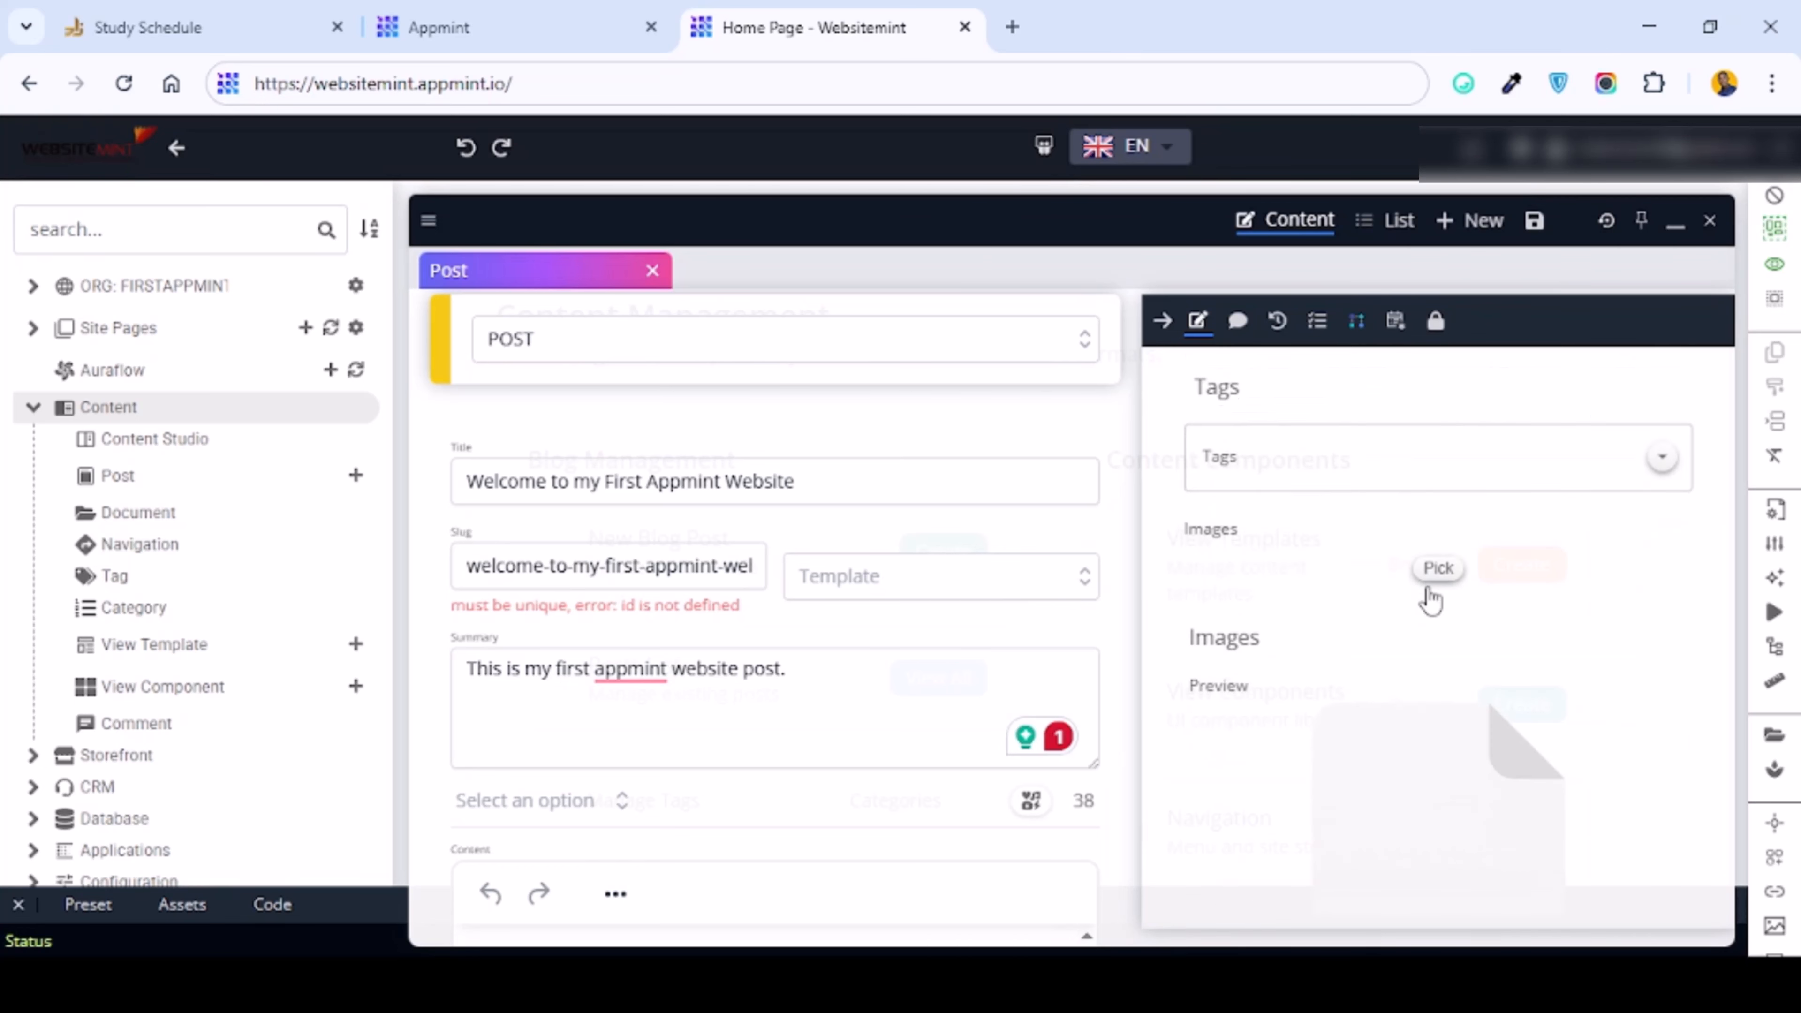
pyautogui.scroll(-2, 1429, 575)
pyautogui.scroll(-3, 1391, 506)
pyautogui.scroll(4, 1391, 506)
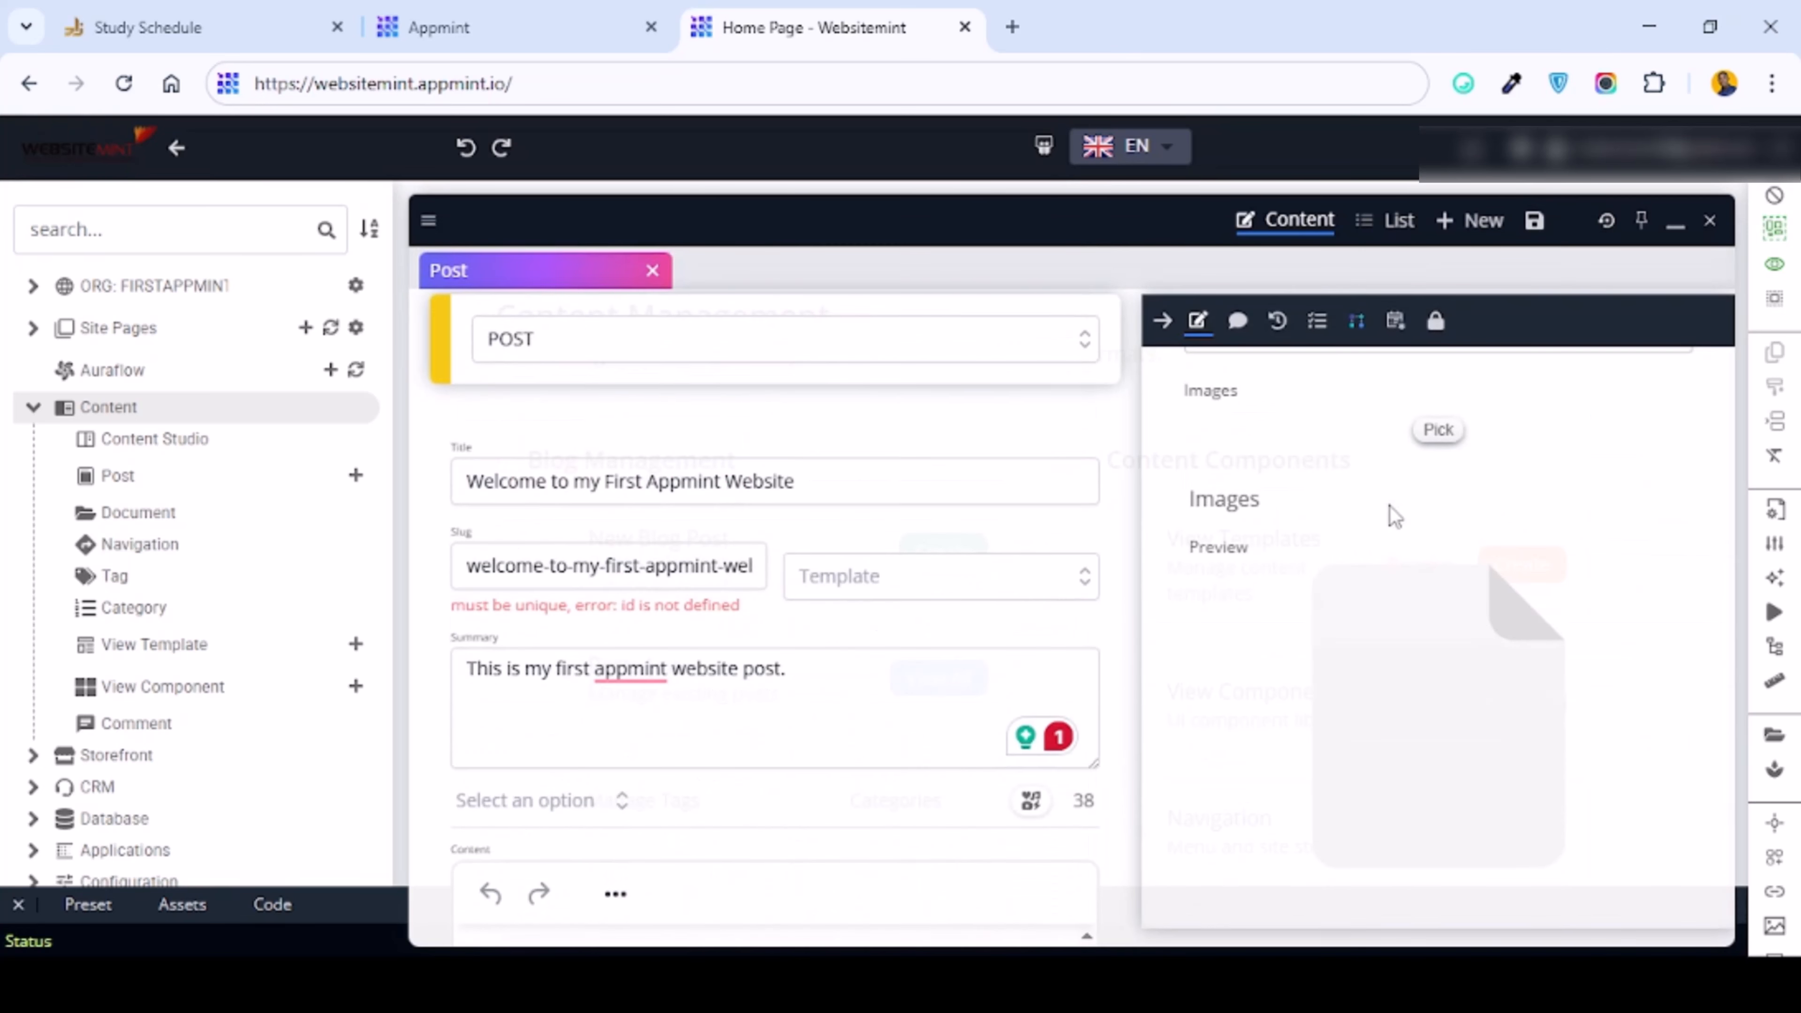
pyautogui.scroll(3, 1393, 504)
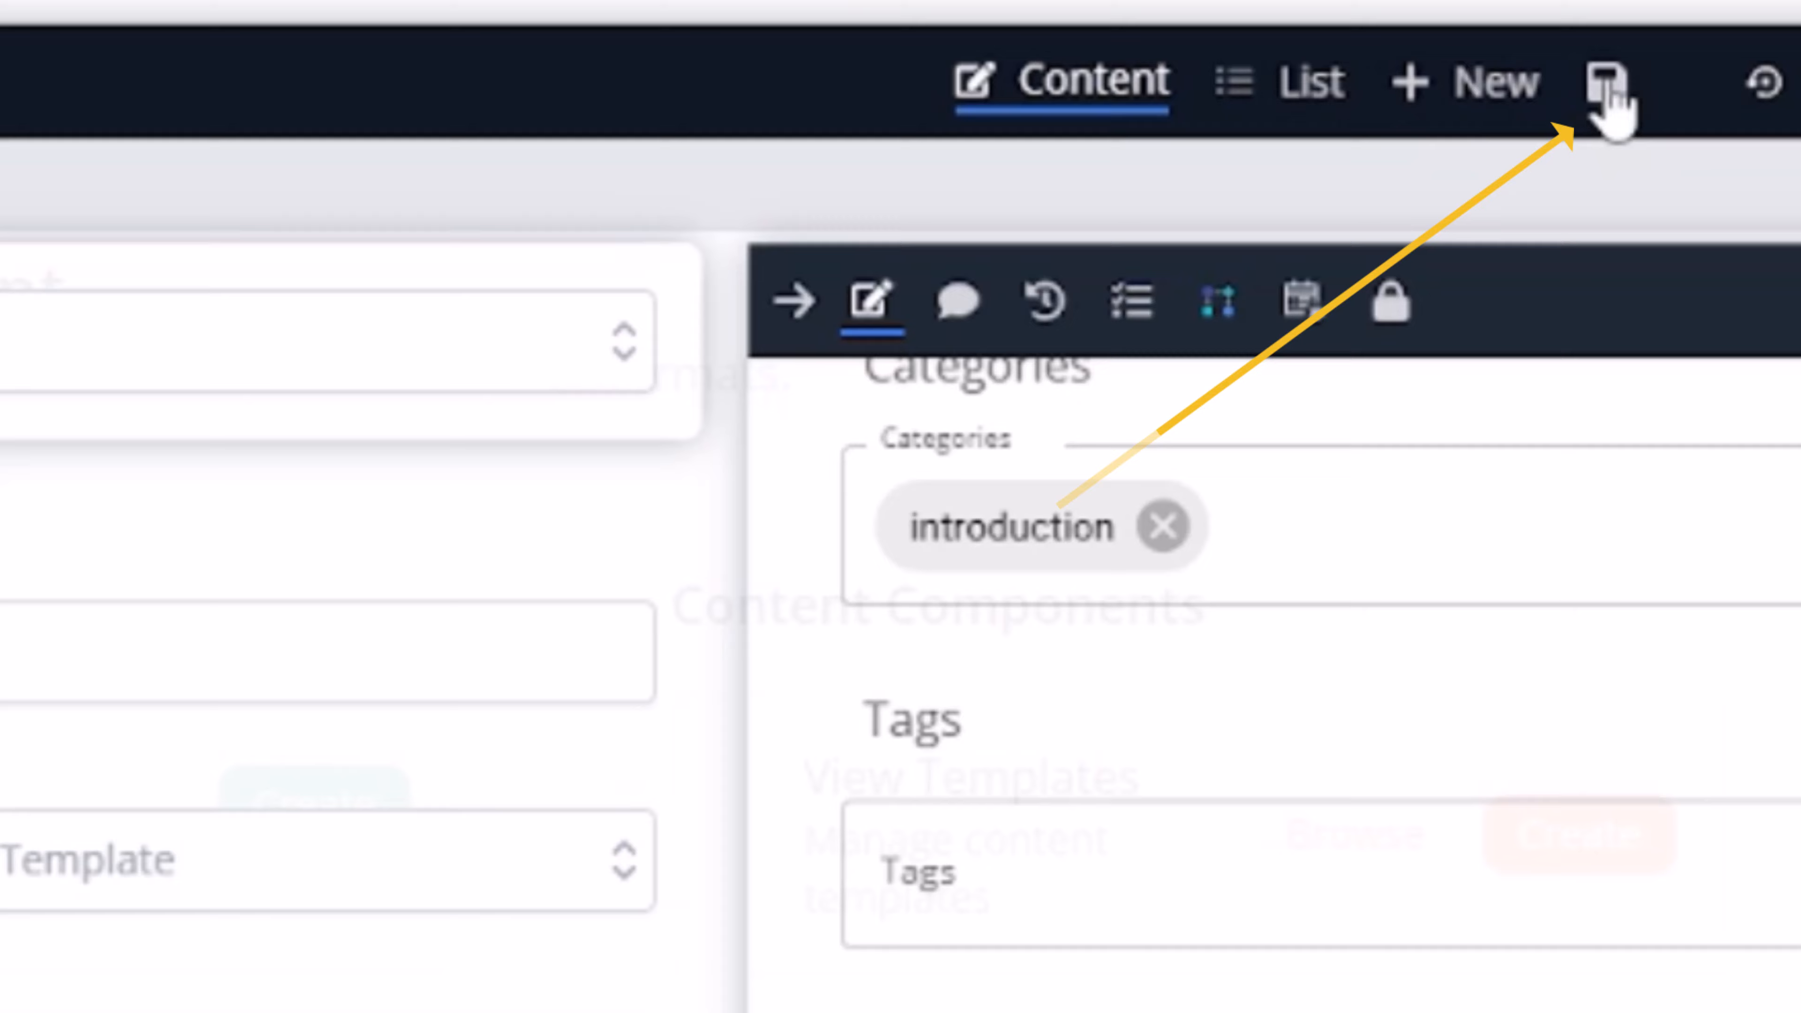
pyautogui.click(1609, 85)
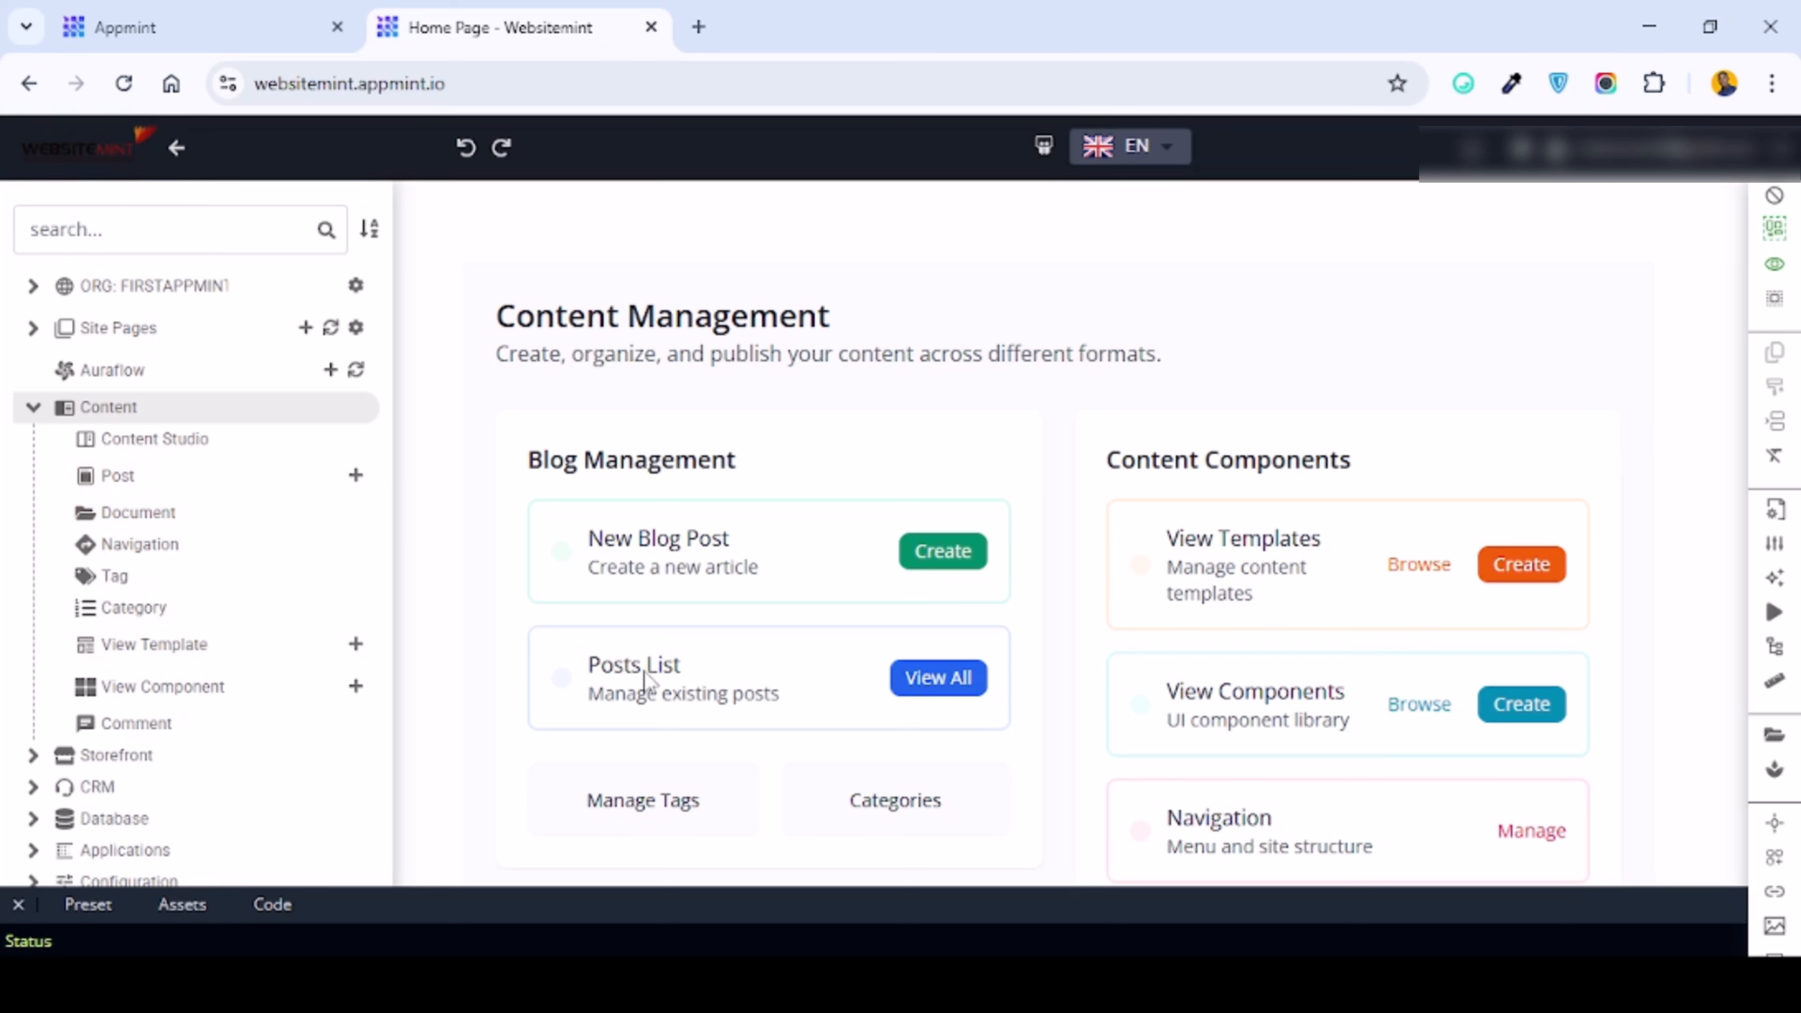
# Step: Open the list of all existing posts and narrow its Title column
pyautogui.click(947, 686)
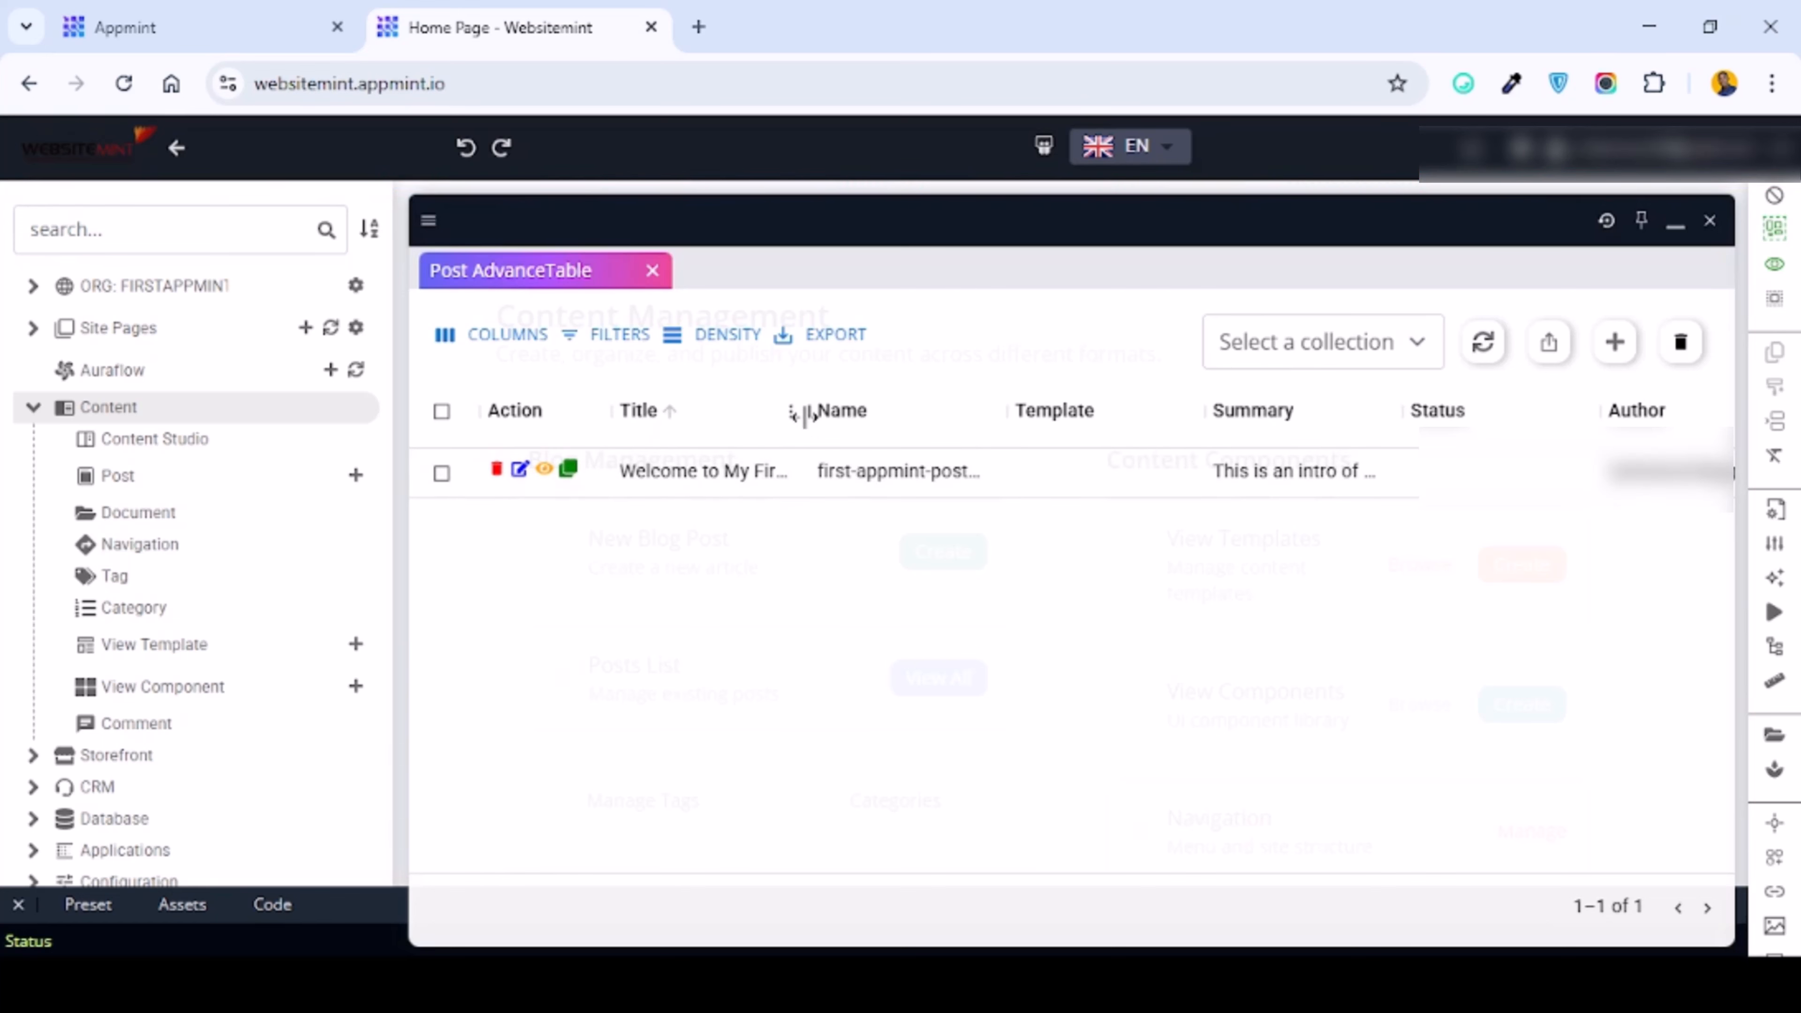
pyautogui.moveTo(809, 410); pyautogui.dragTo(754, 413)
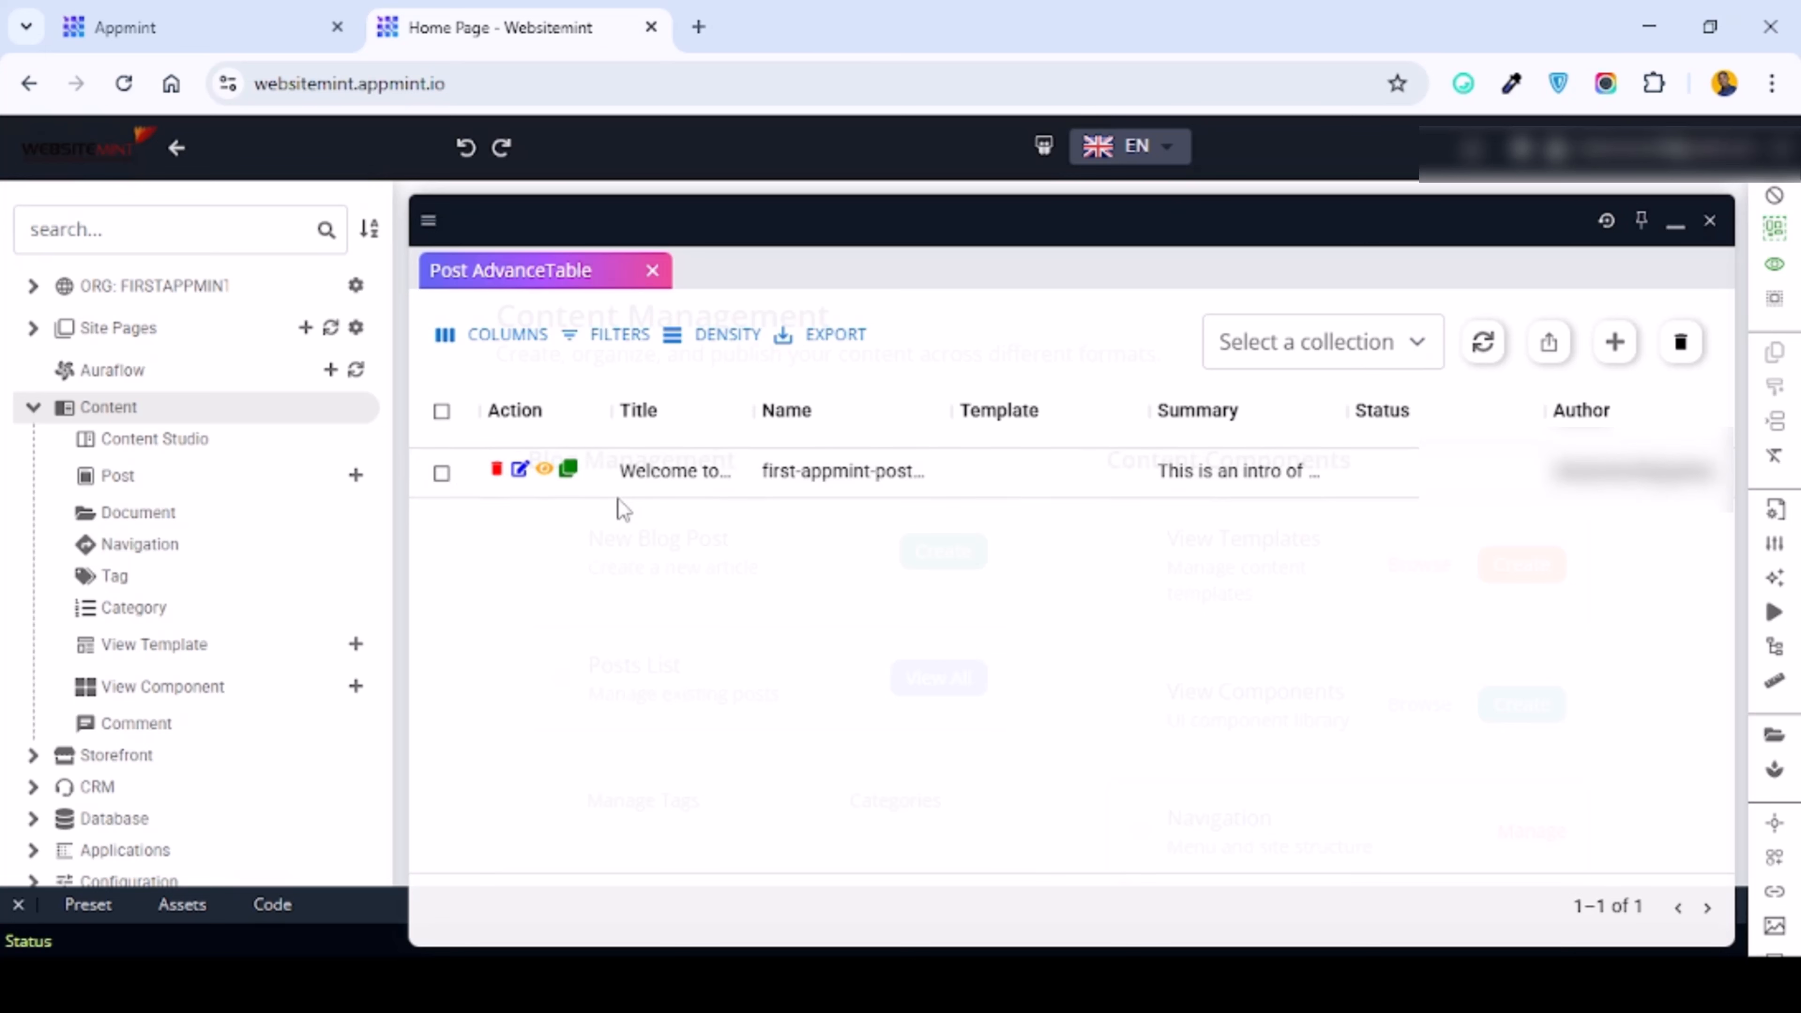
# Step: Duplicate the existing post and change the copy's title to "Welcome to My Second Appmint Post_nd6_cuz"
pyautogui.click(568, 471)
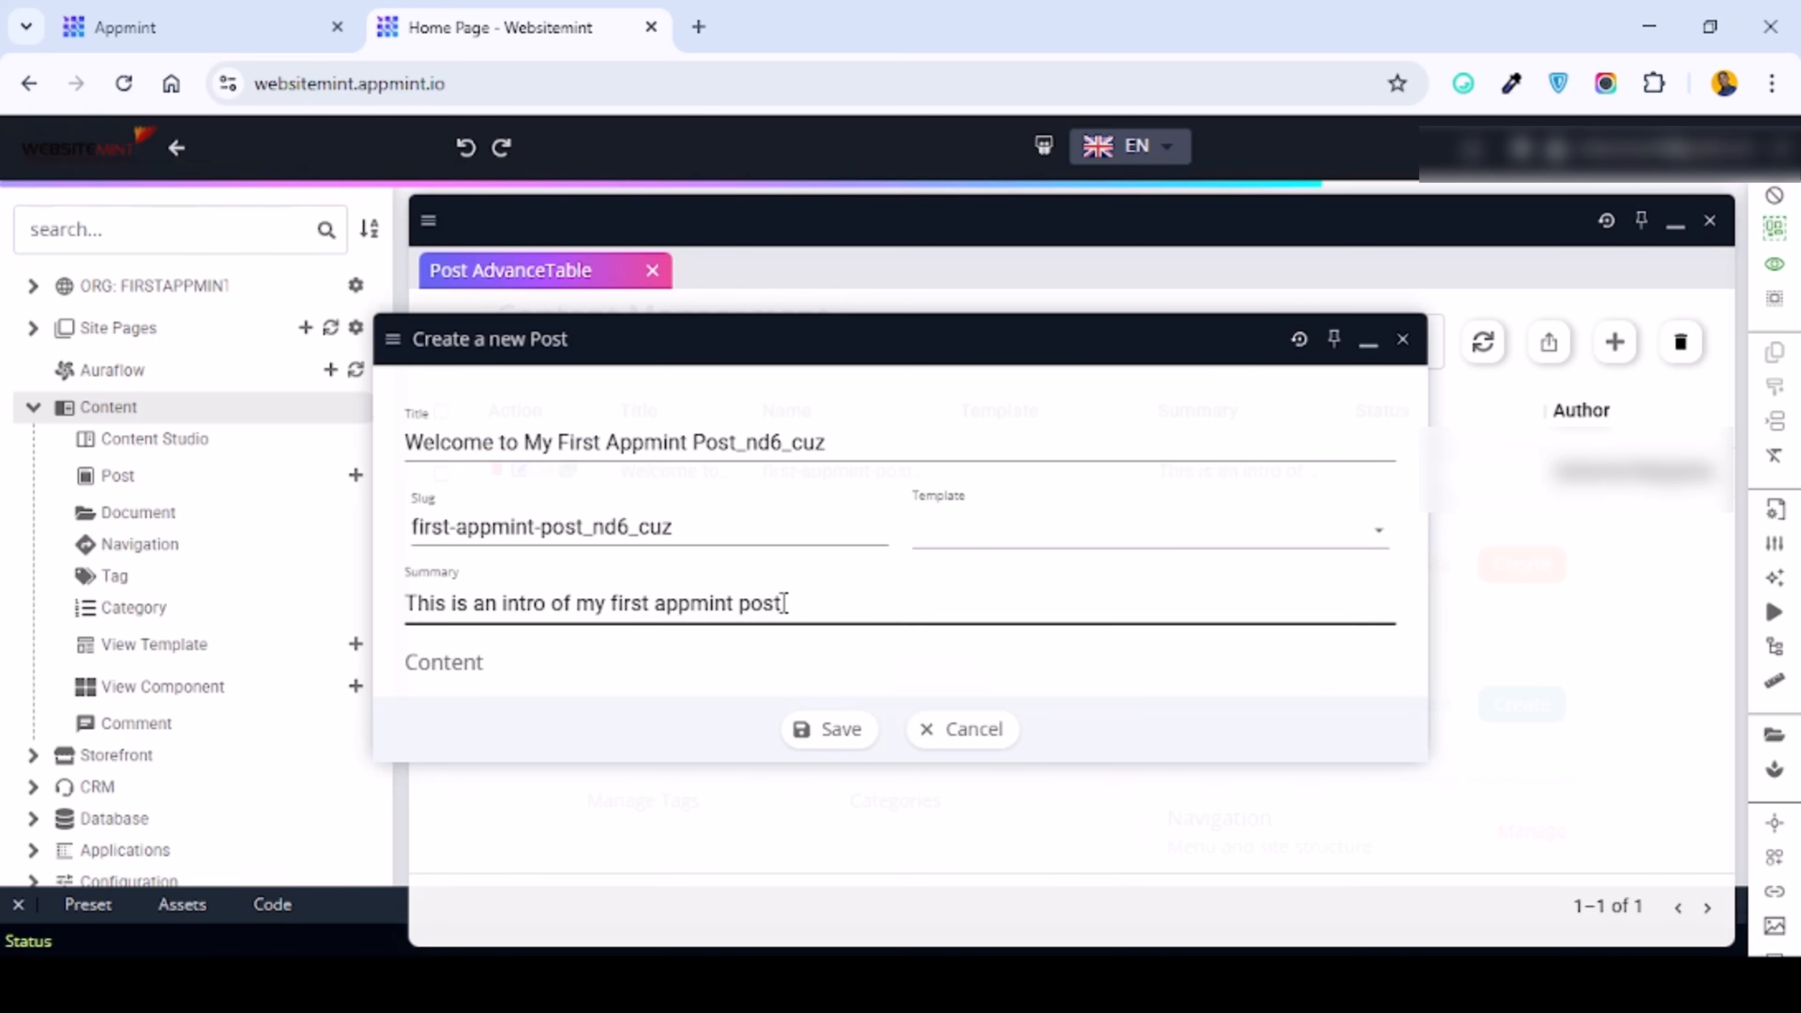
pyautogui.click(617, 445)
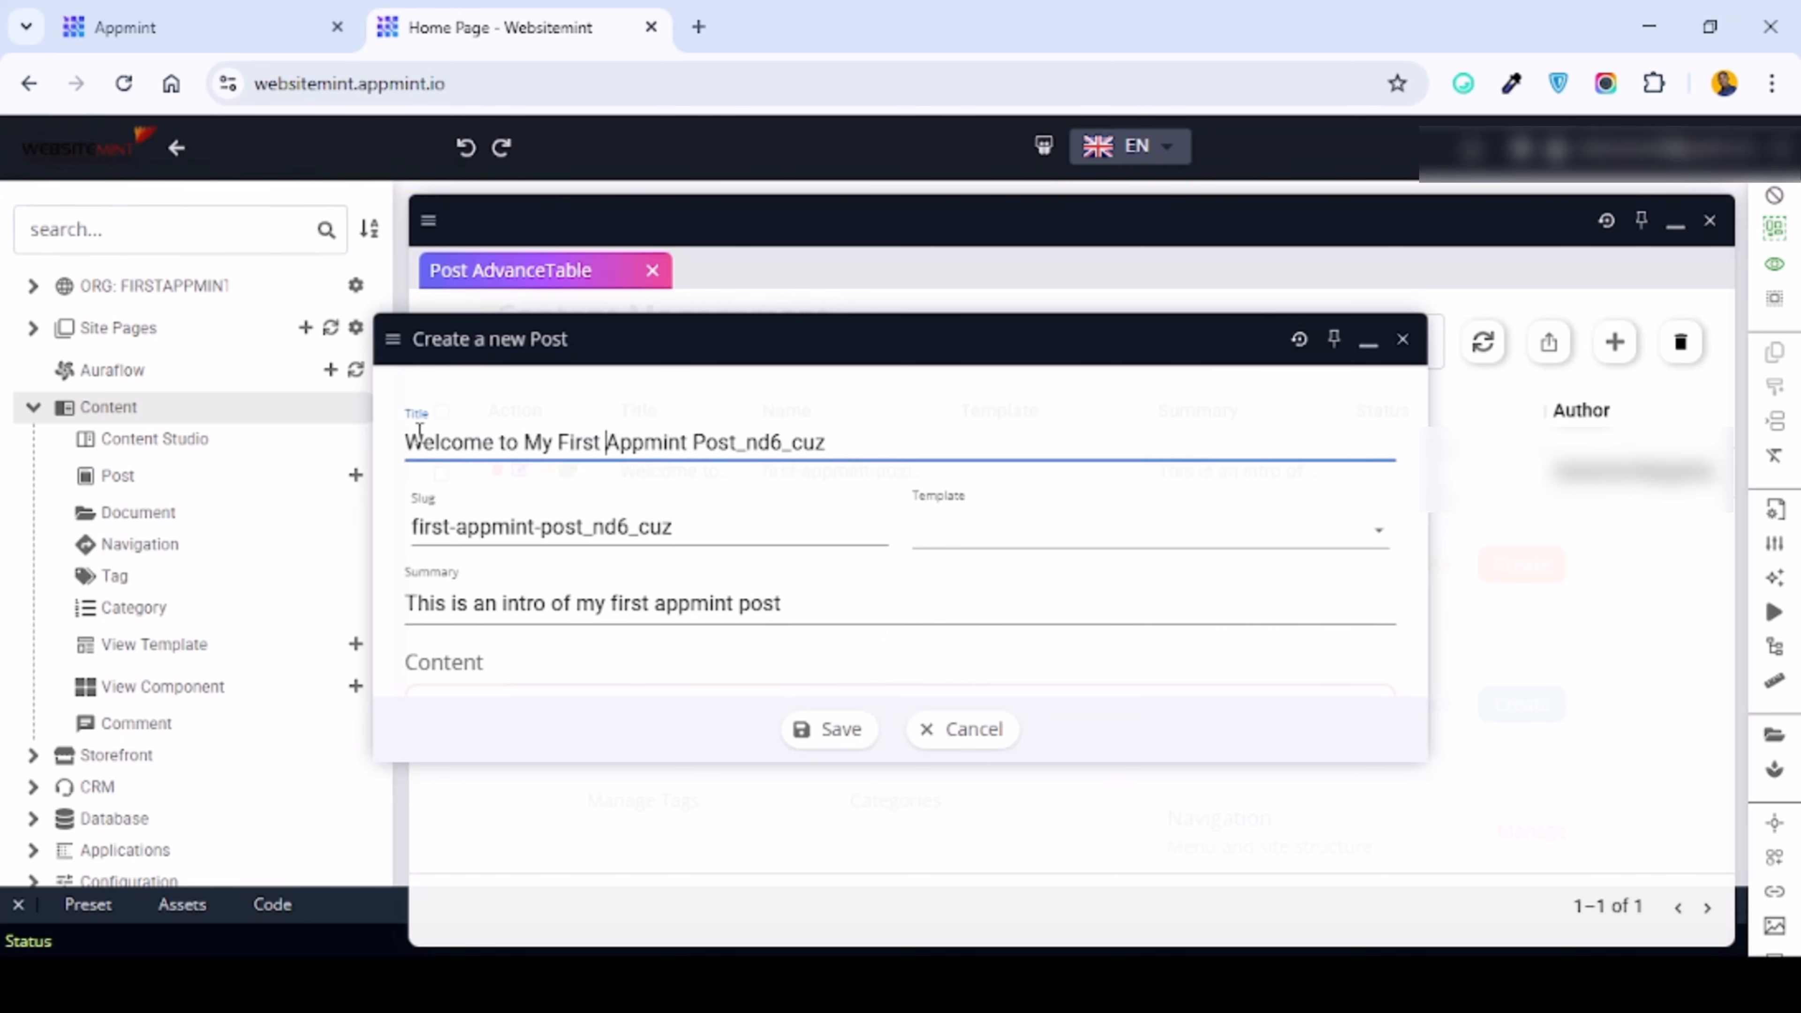
pyautogui.doubleClick(560, 441)
pyautogui.write('Second')
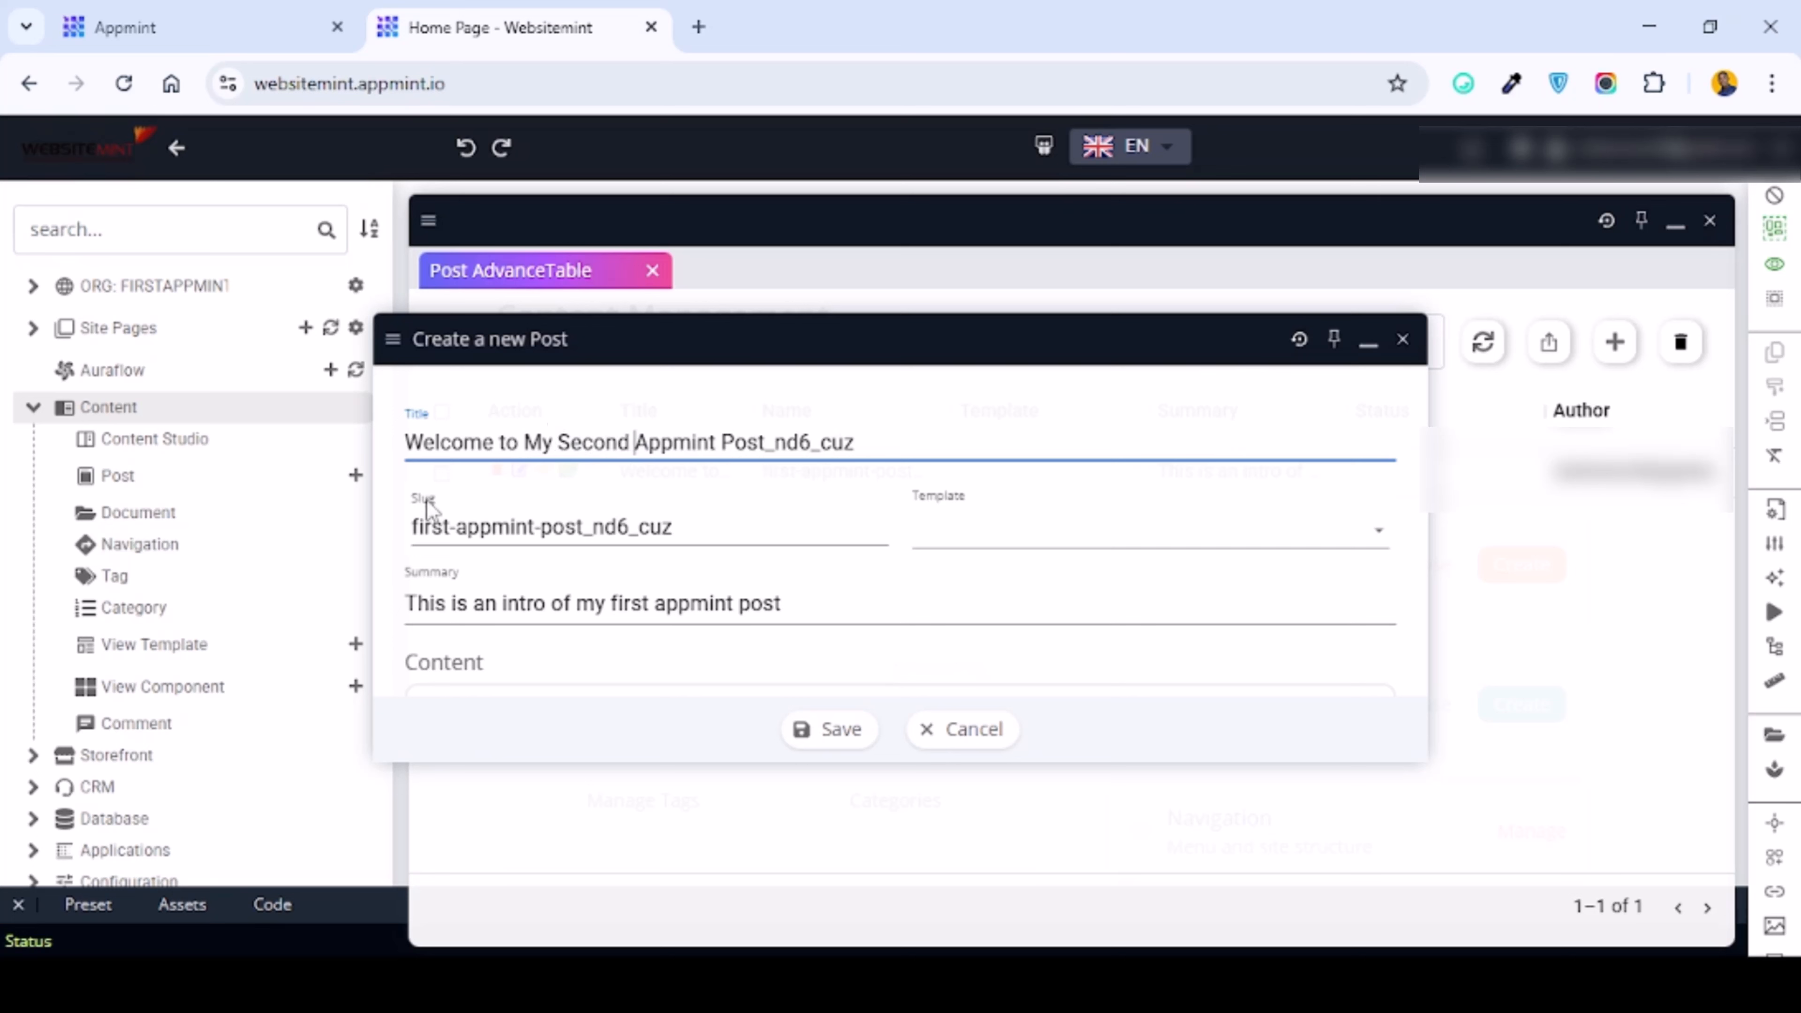
# Step: Replace "first" with "second" in both the slug and the summary of the duplicated post
pyautogui.click(452, 526)
pyautogui.press('Home')
pyautogui.hotkey('ctrl', 'shift', 'Right')
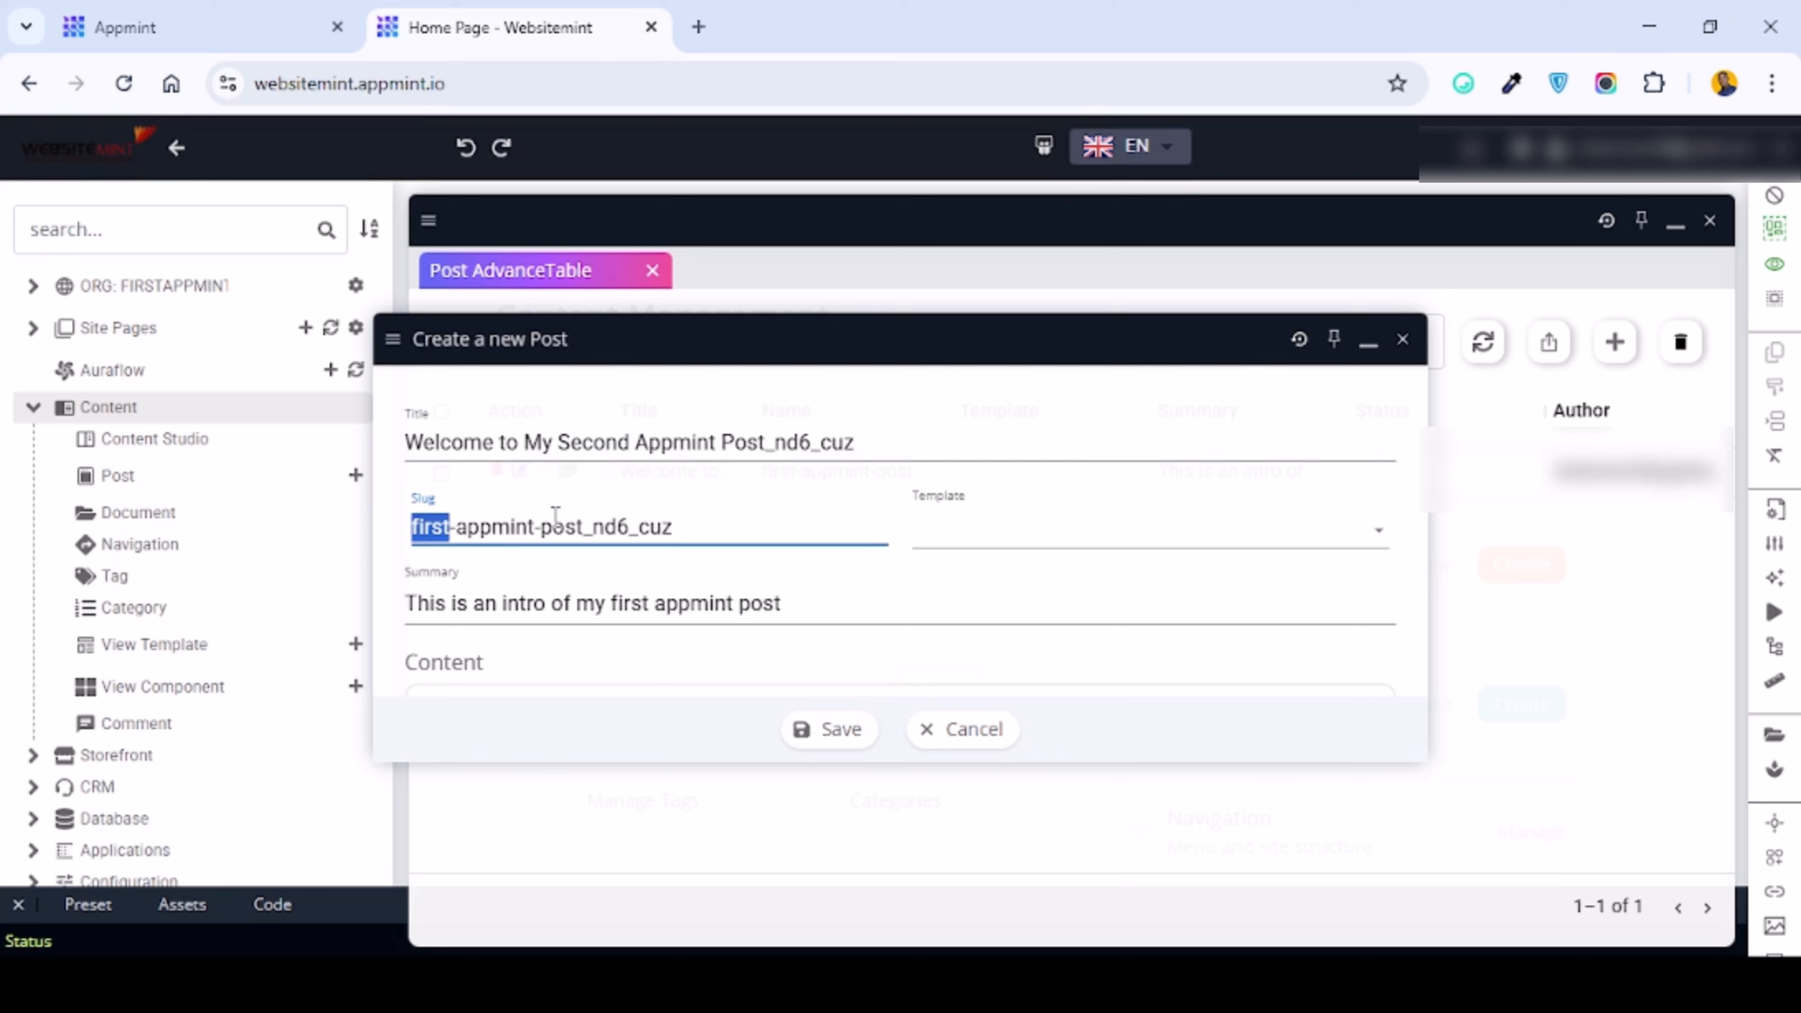
pyautogui.write('second')
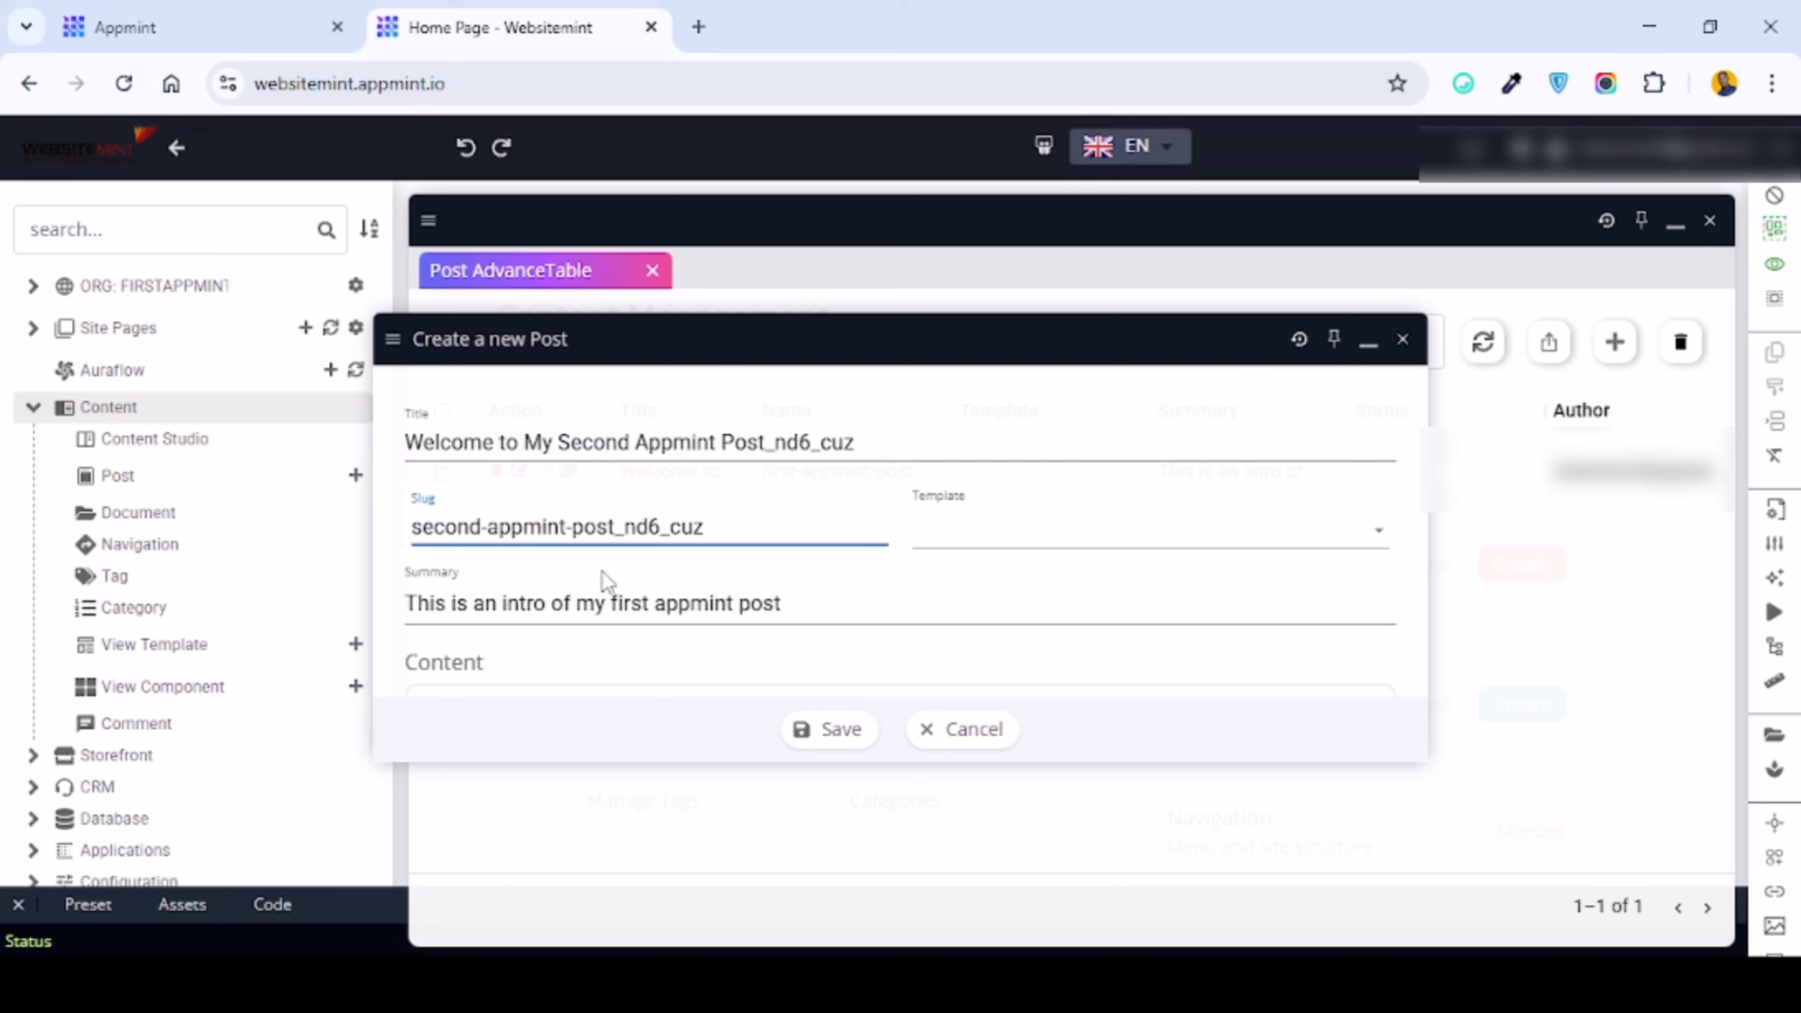
pyautogui.click(650, 602)
pyautogui.hotkey('ctrl', 'shift', 'Left')
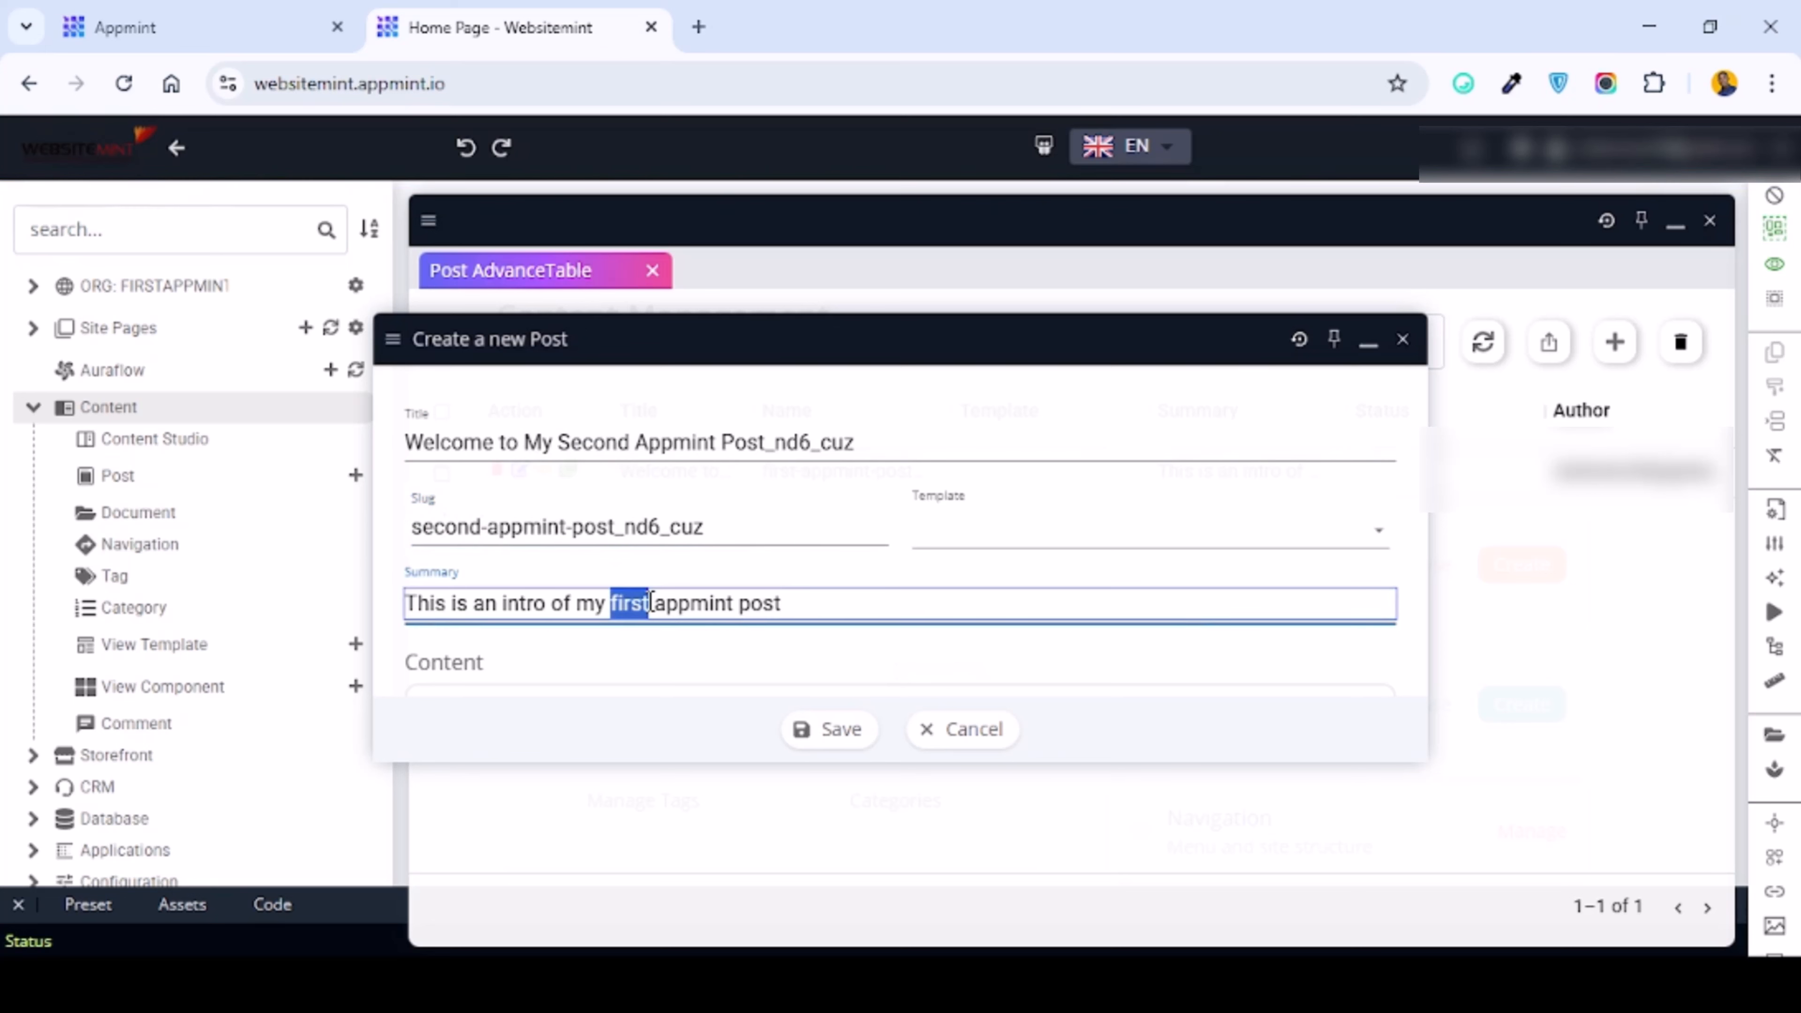
pyautogui.write('second')
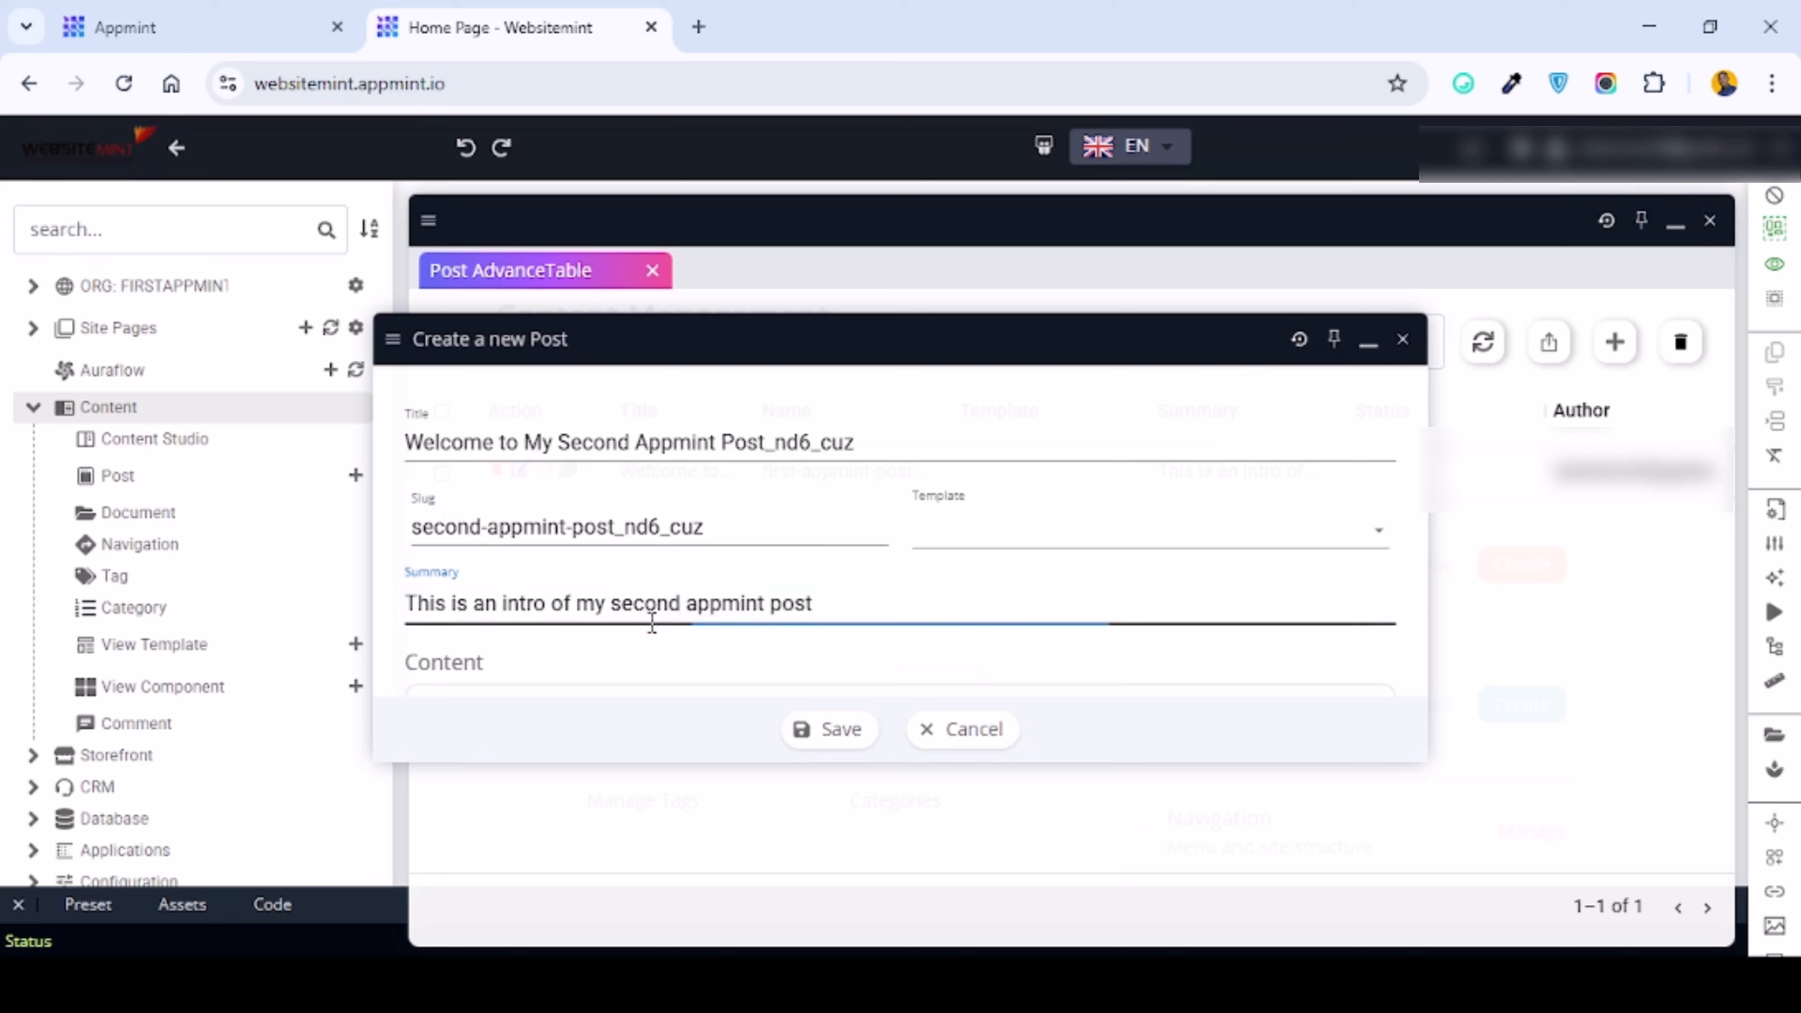
# Step: Replace "first" with "second" in the opening sentence of the duplicate's content and save the post
pyautogui.scroll(-4, 651, 617)
pyautogui.scroll(2, 640, 576)
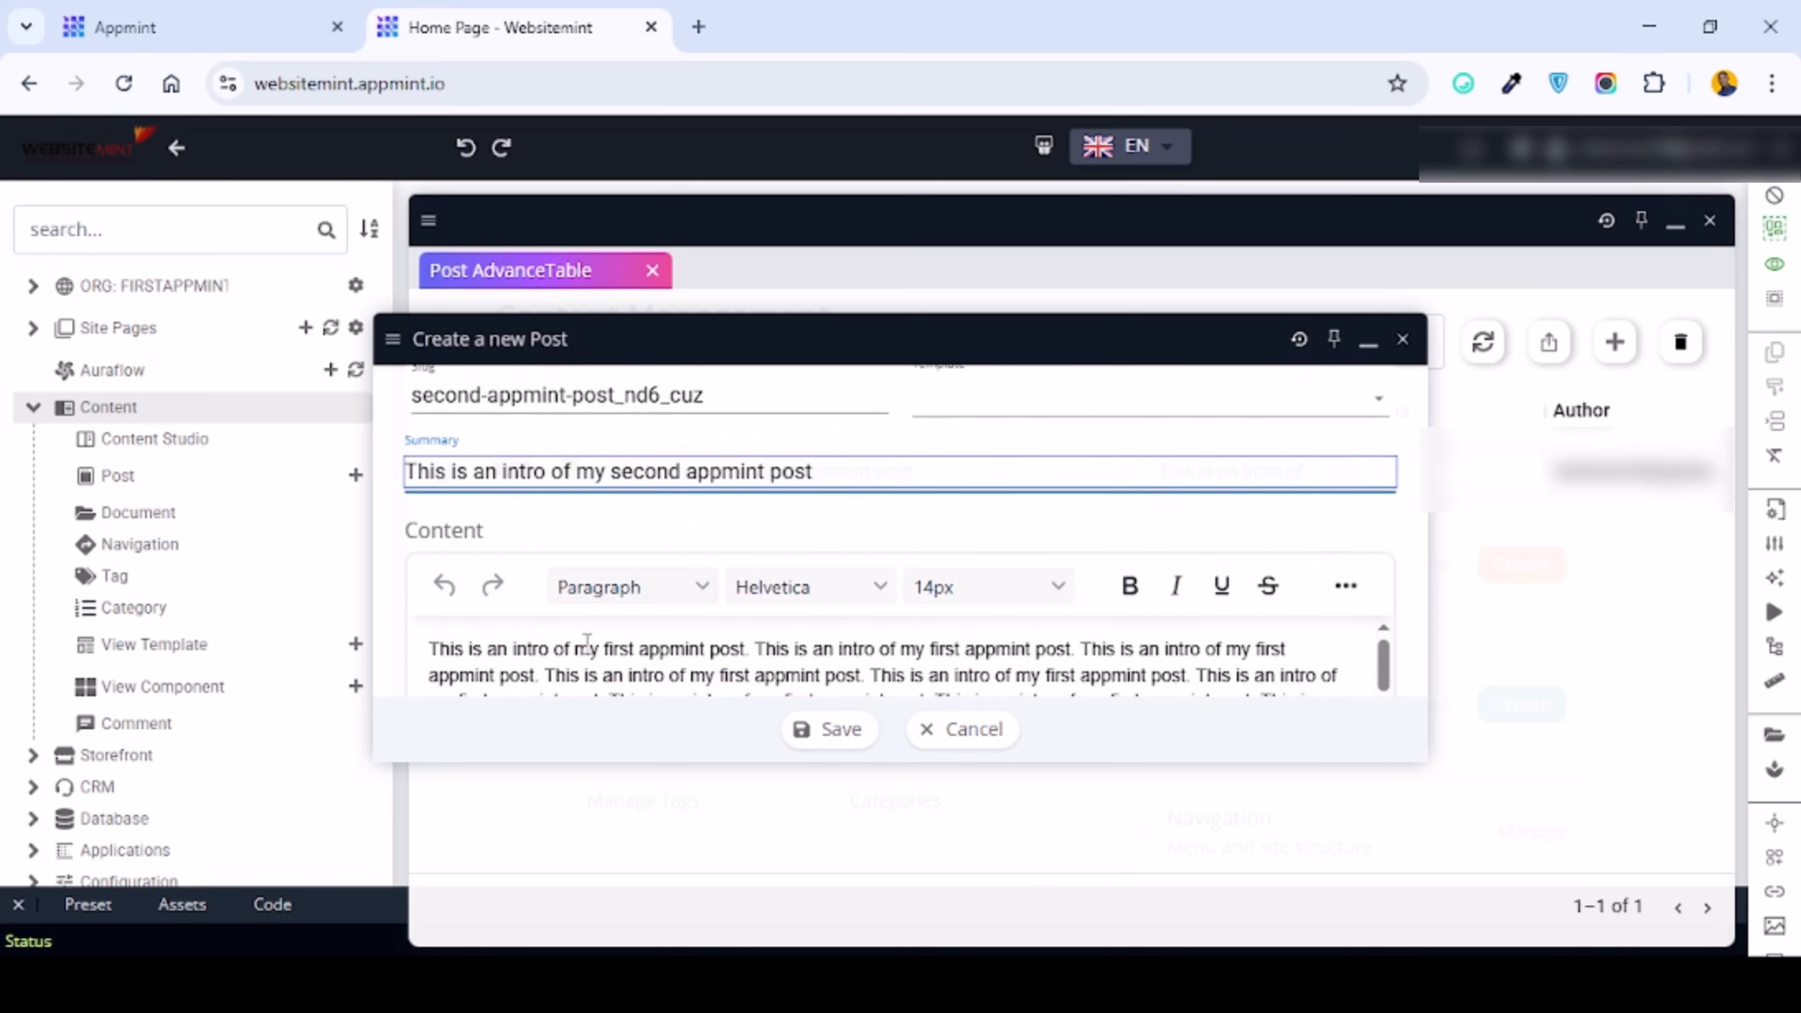
pyautogui.click(631, 649)
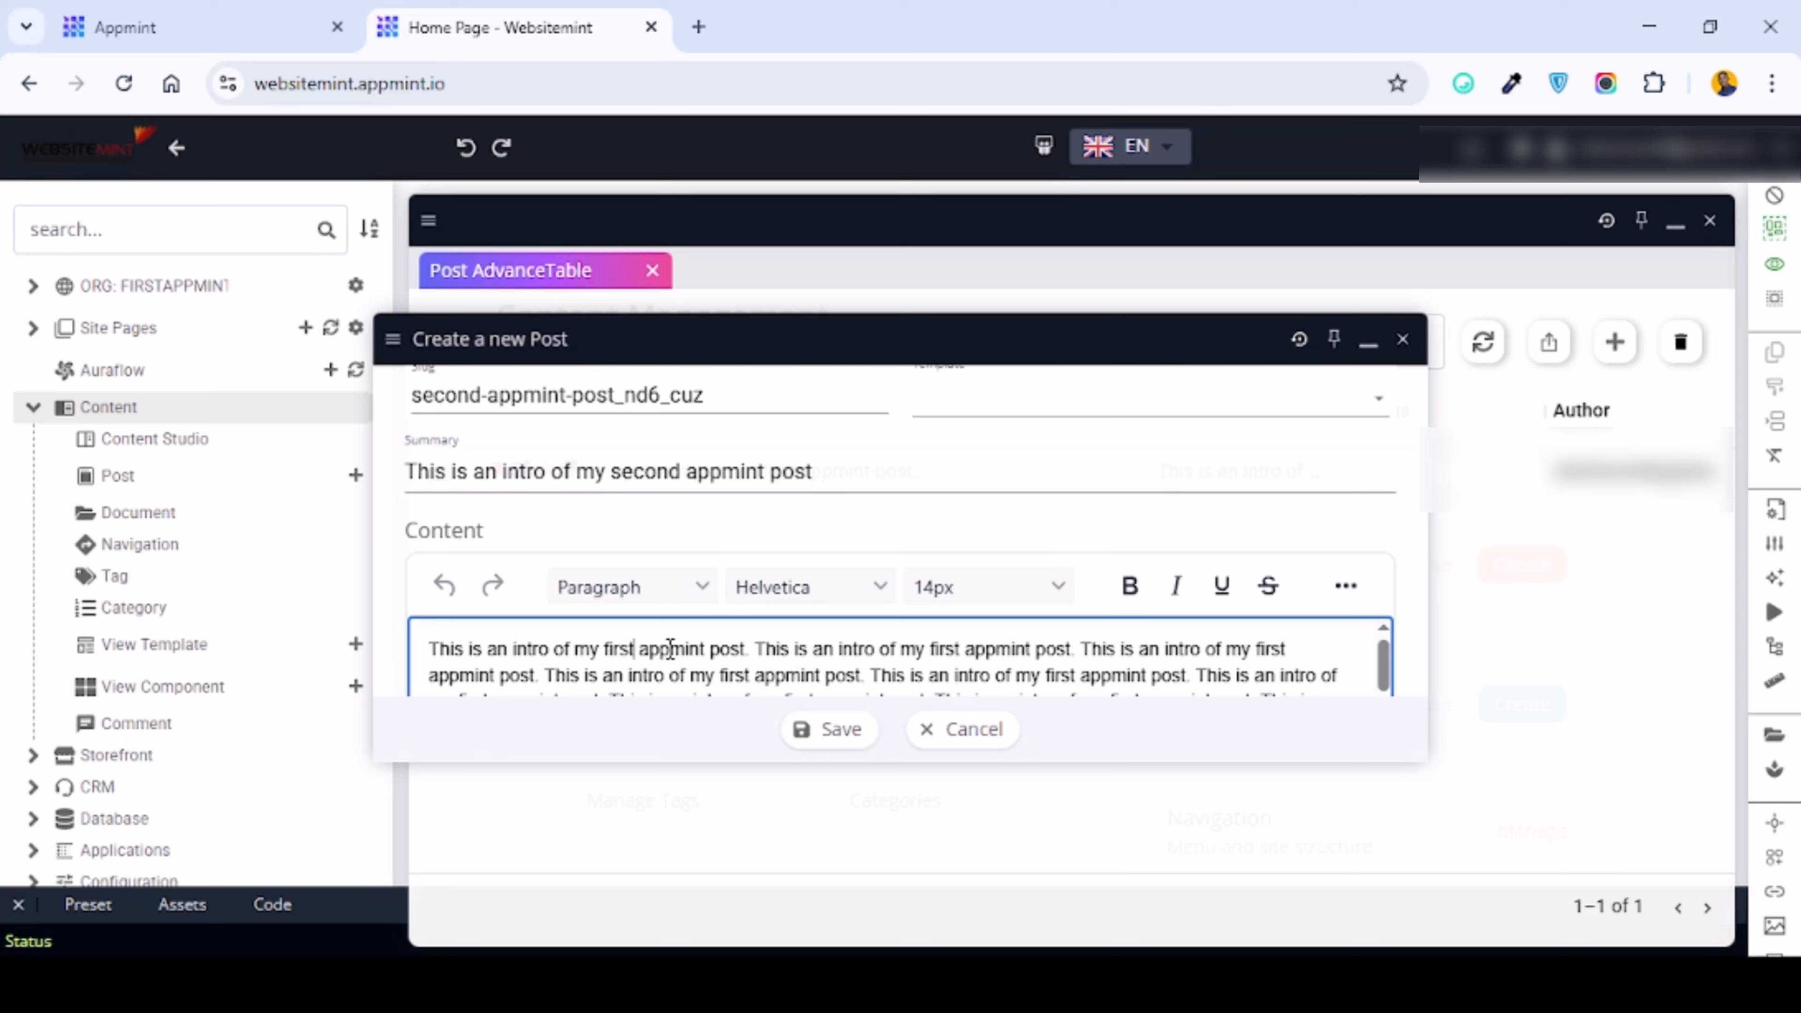
pyautogui.hotkey('ctrl', 'shift', 'Left')
pyautogui.write('second')
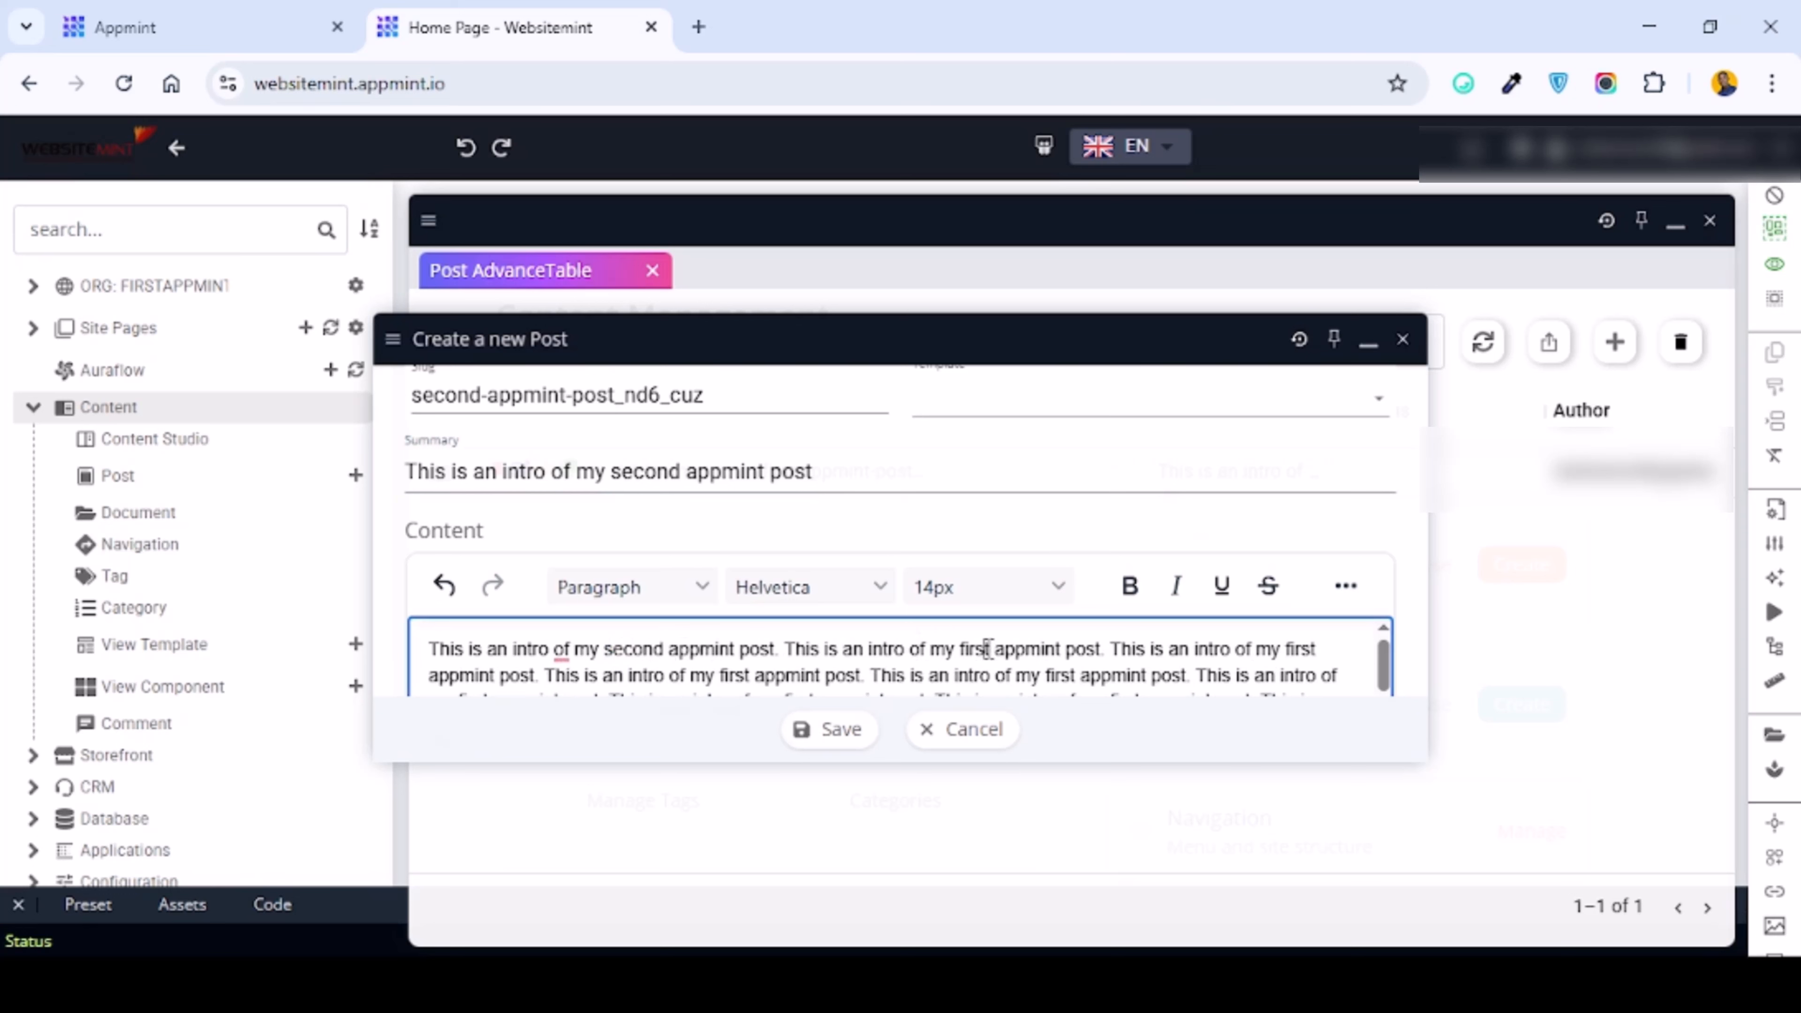
pyautogui.scroll(-3, 993, 646)
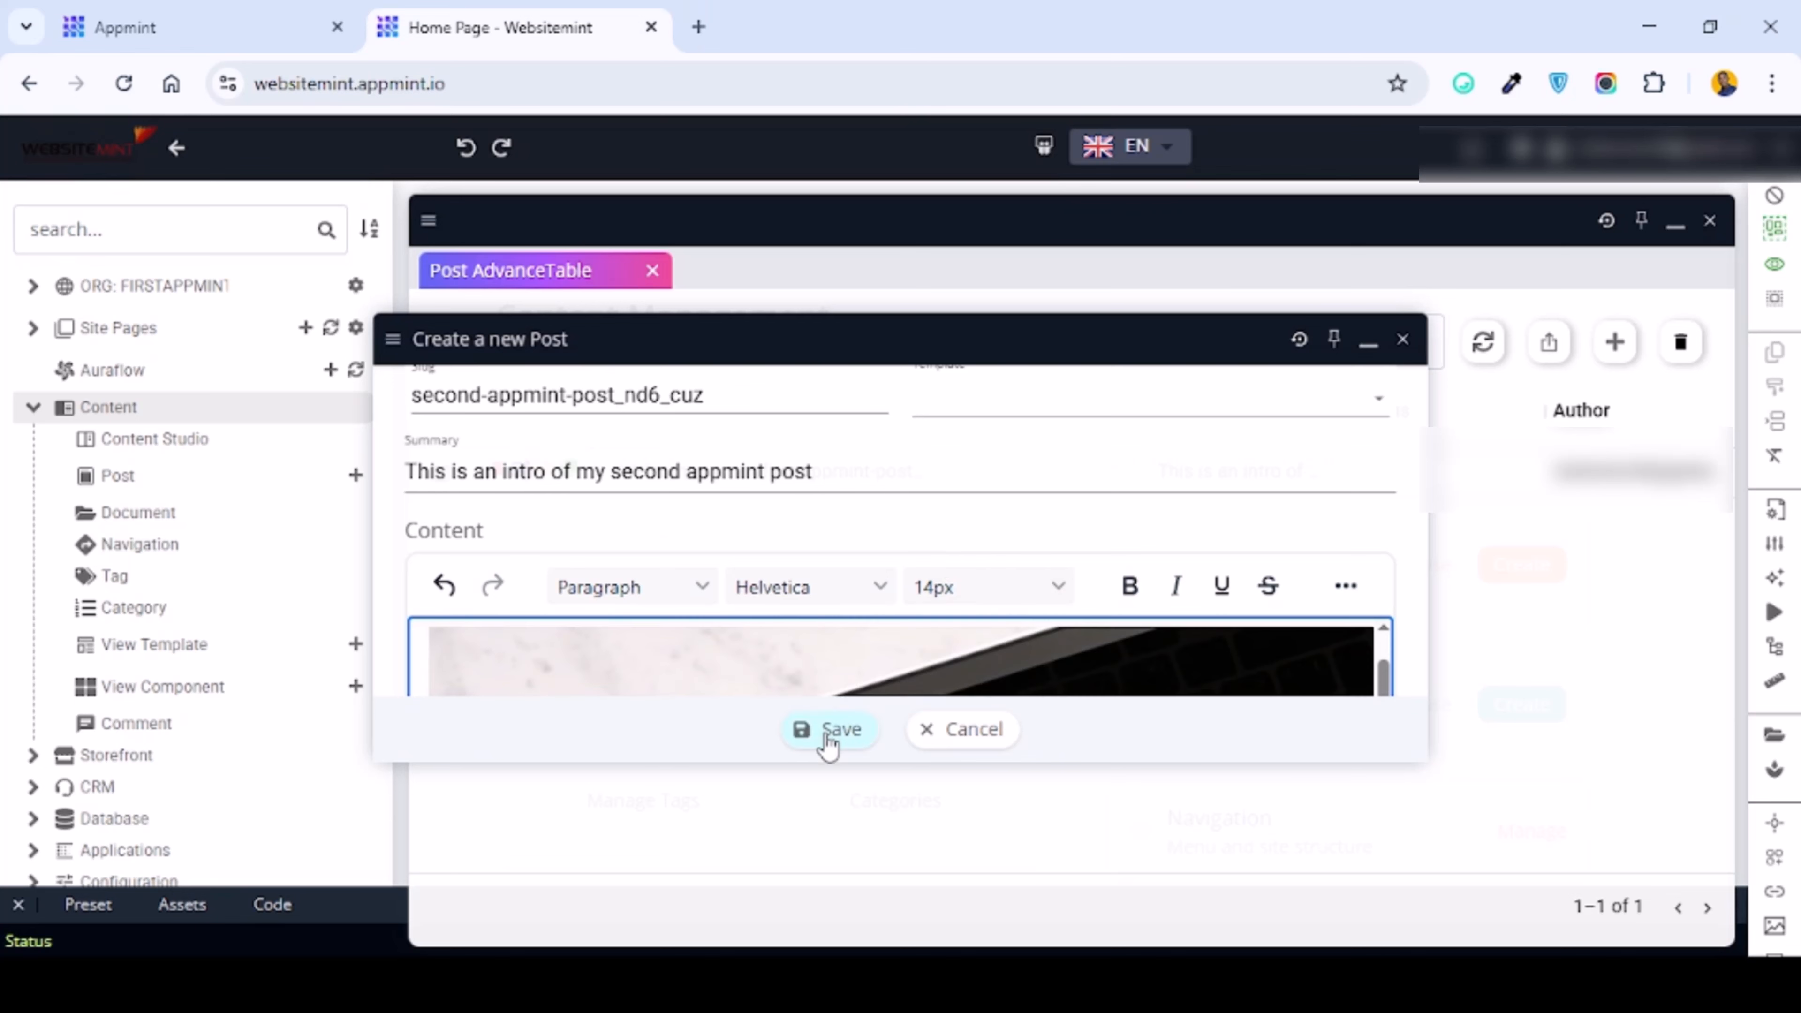
pyautogui.click(844, 729)
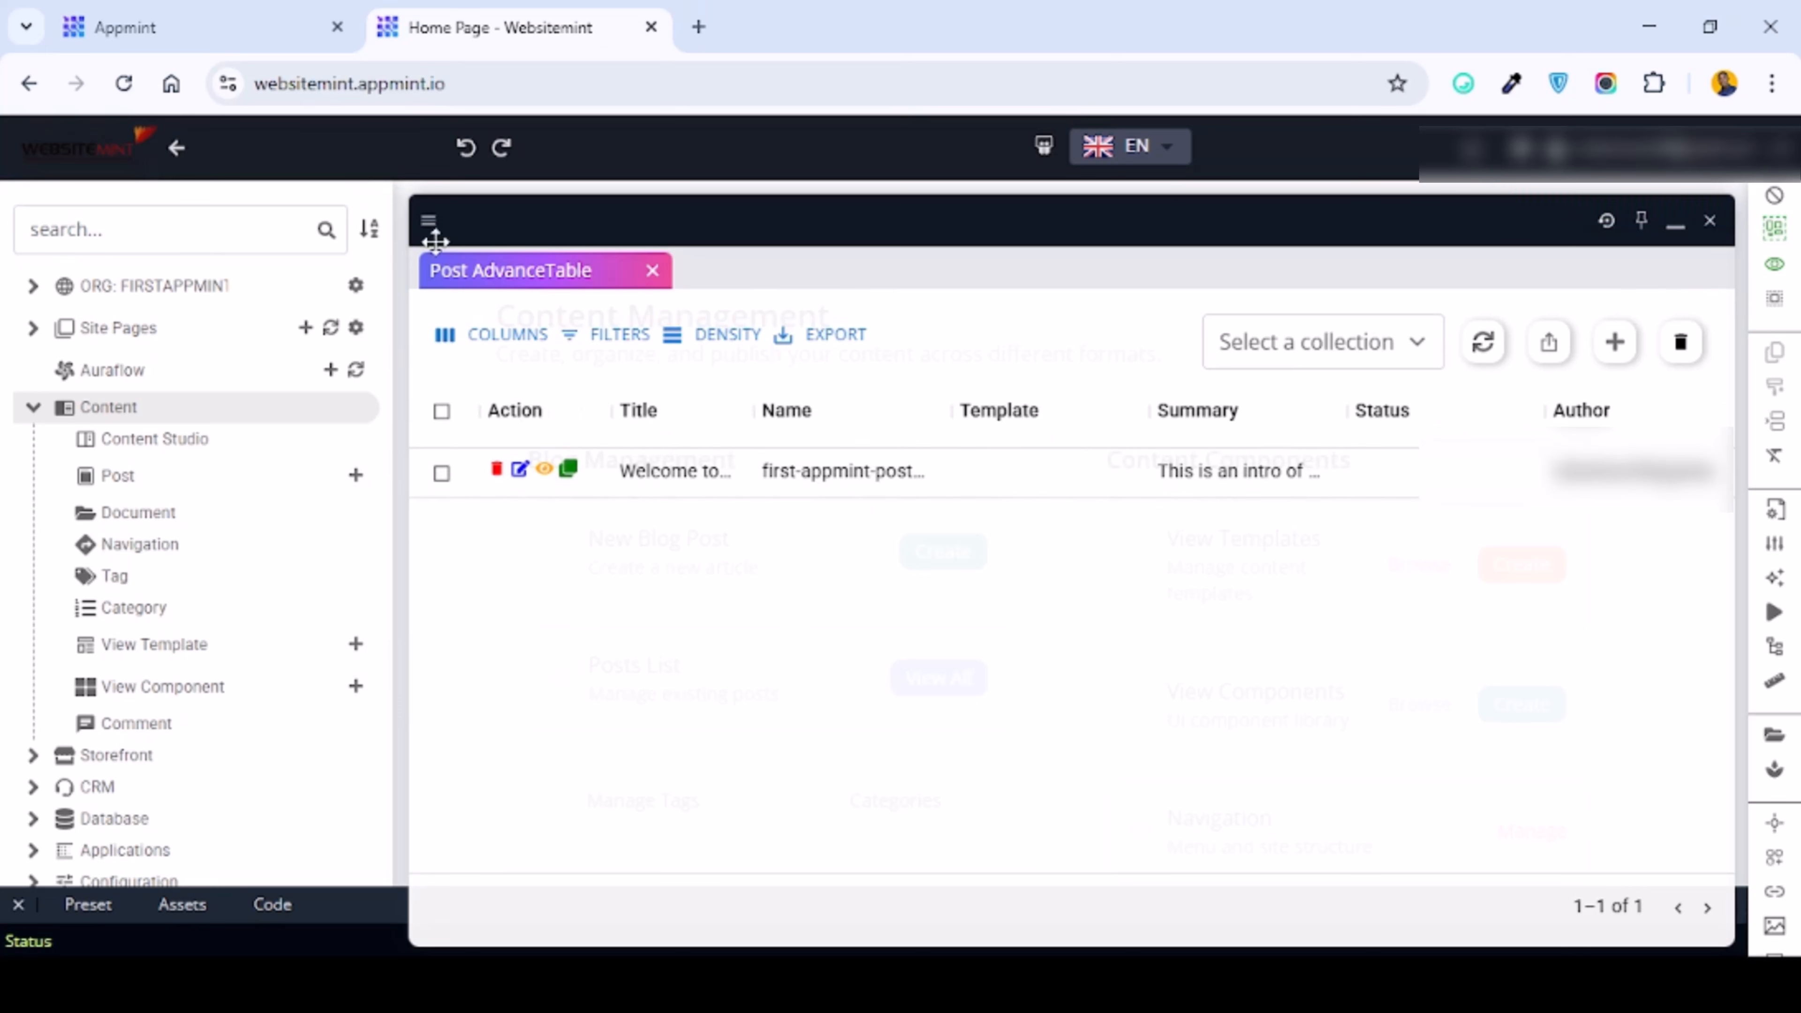
# Step: Reload the site builder and reopen the list of all existing posts from the Content section
pyautogui.click(124, 83)
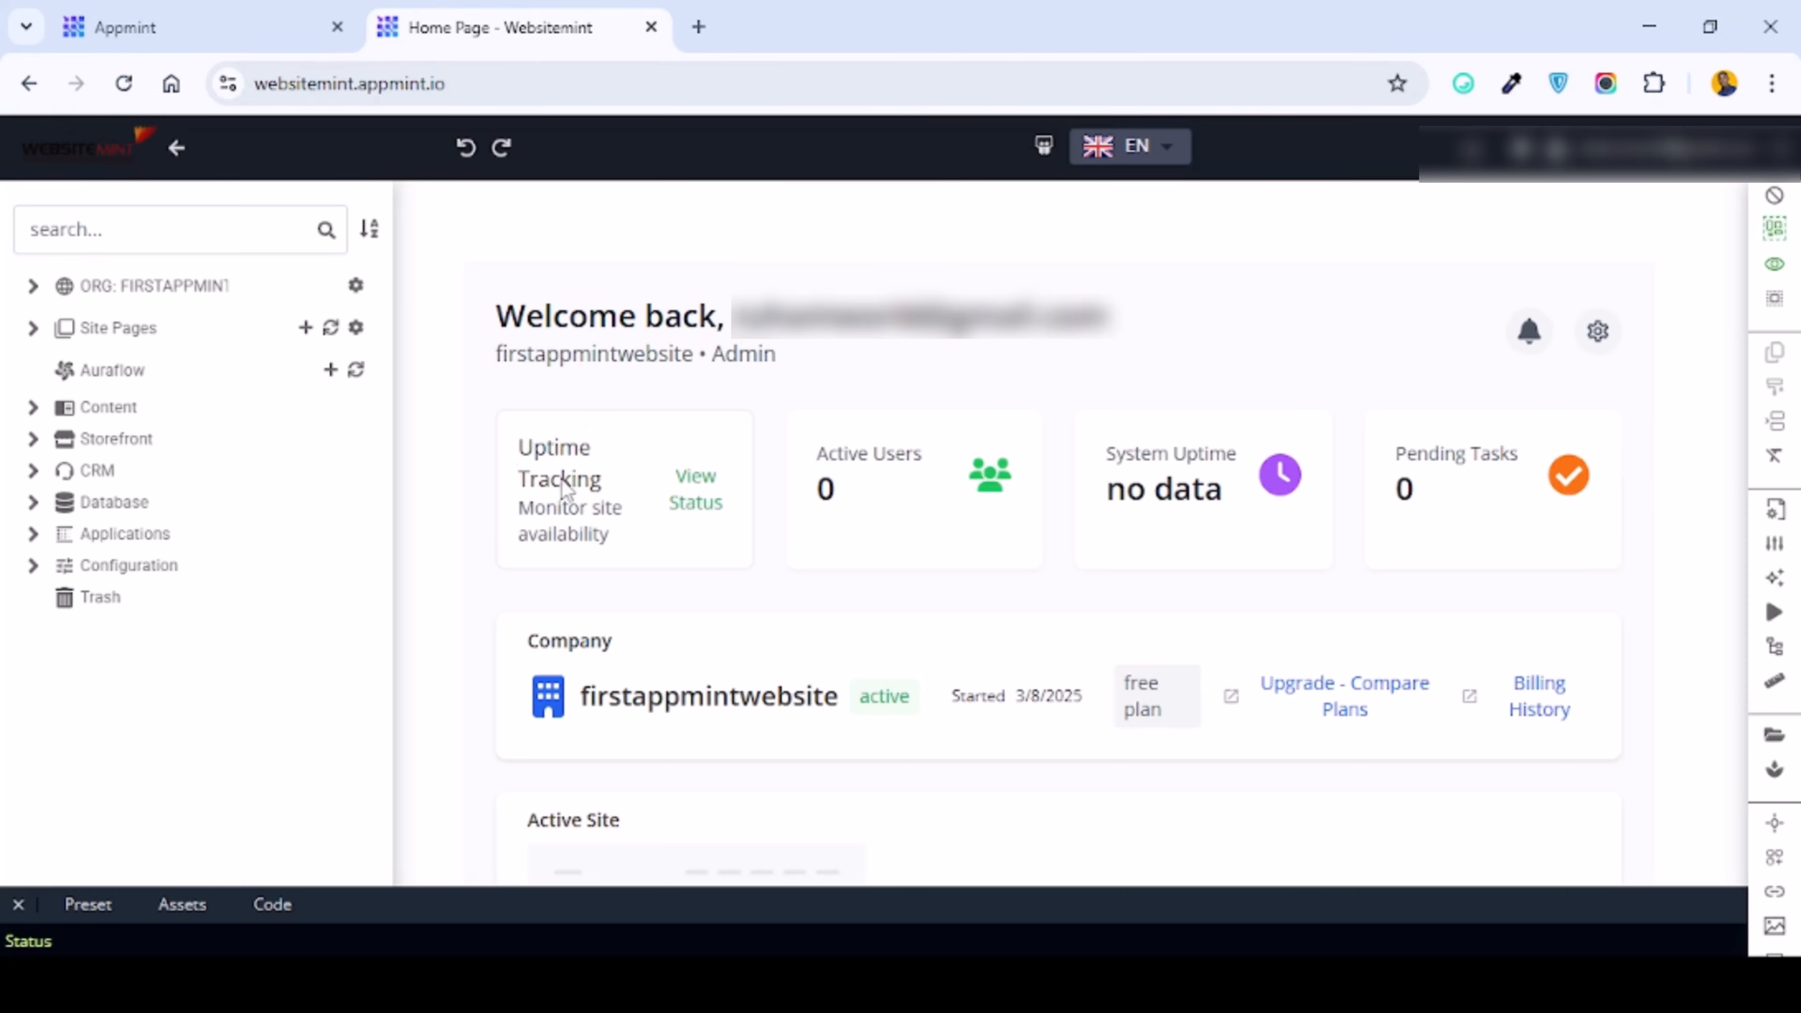
pyautogui.click(131, 408)
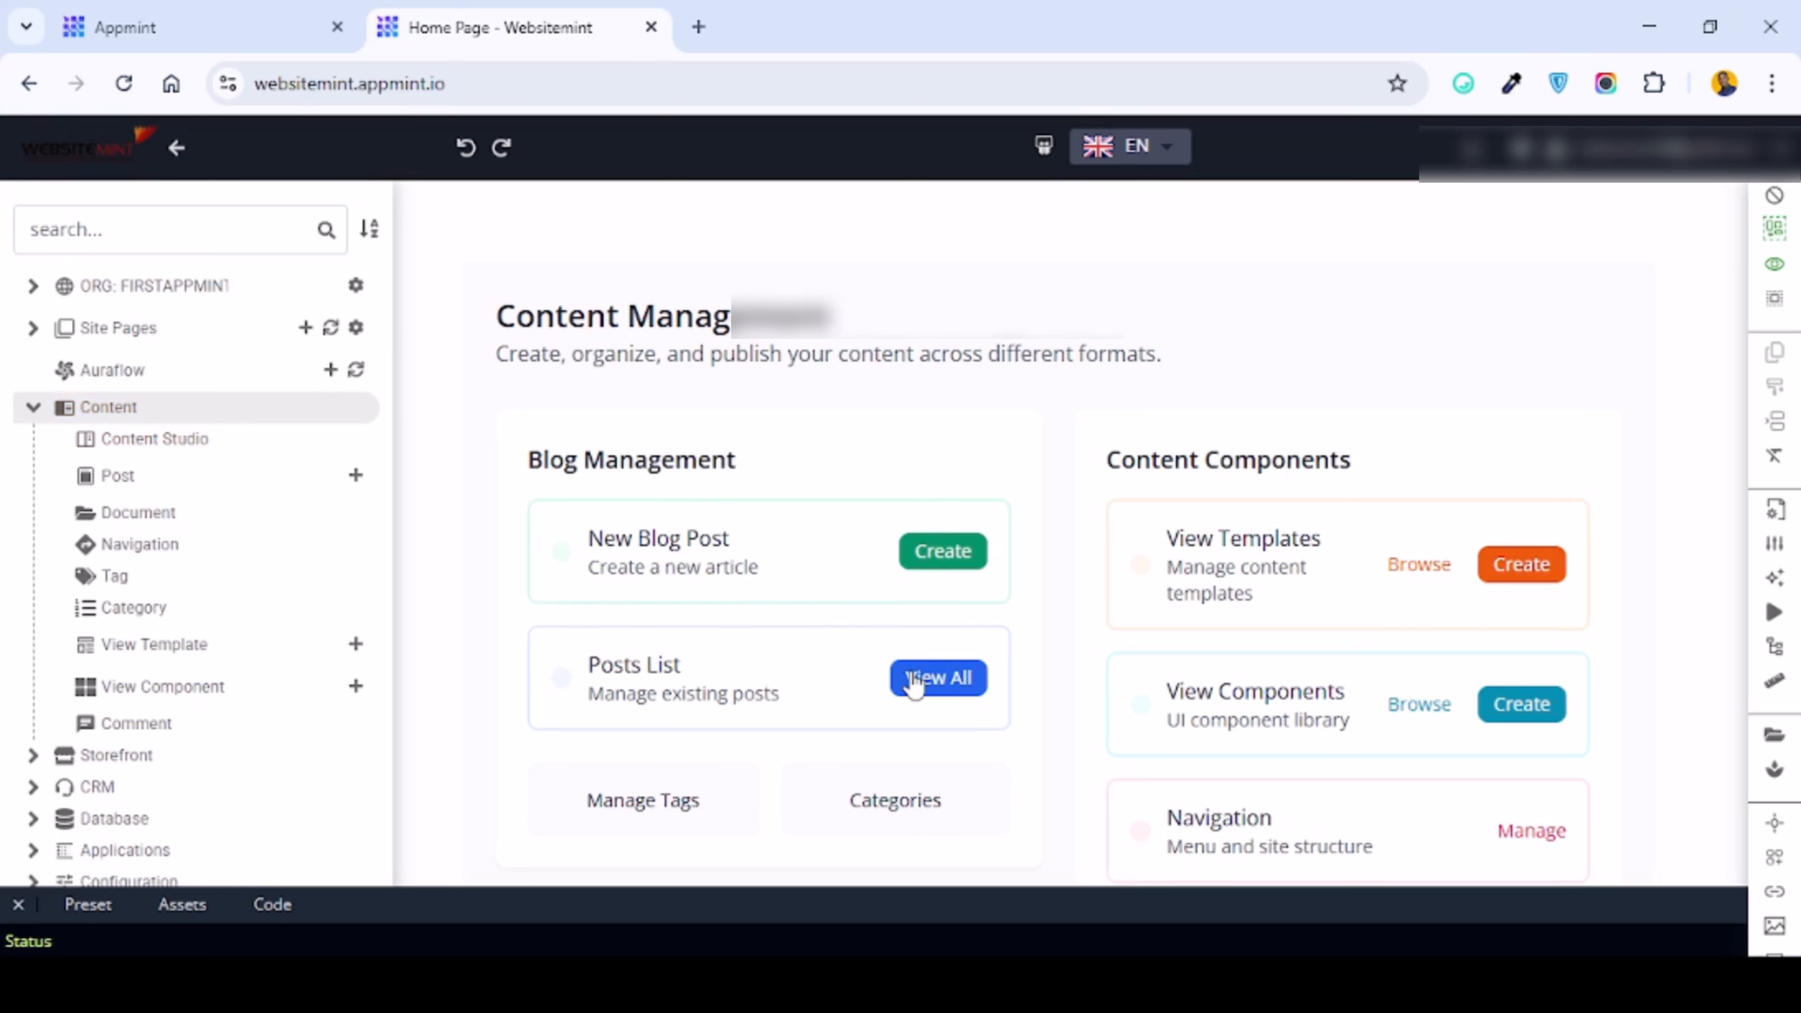
pyautogui.click(915, 681)
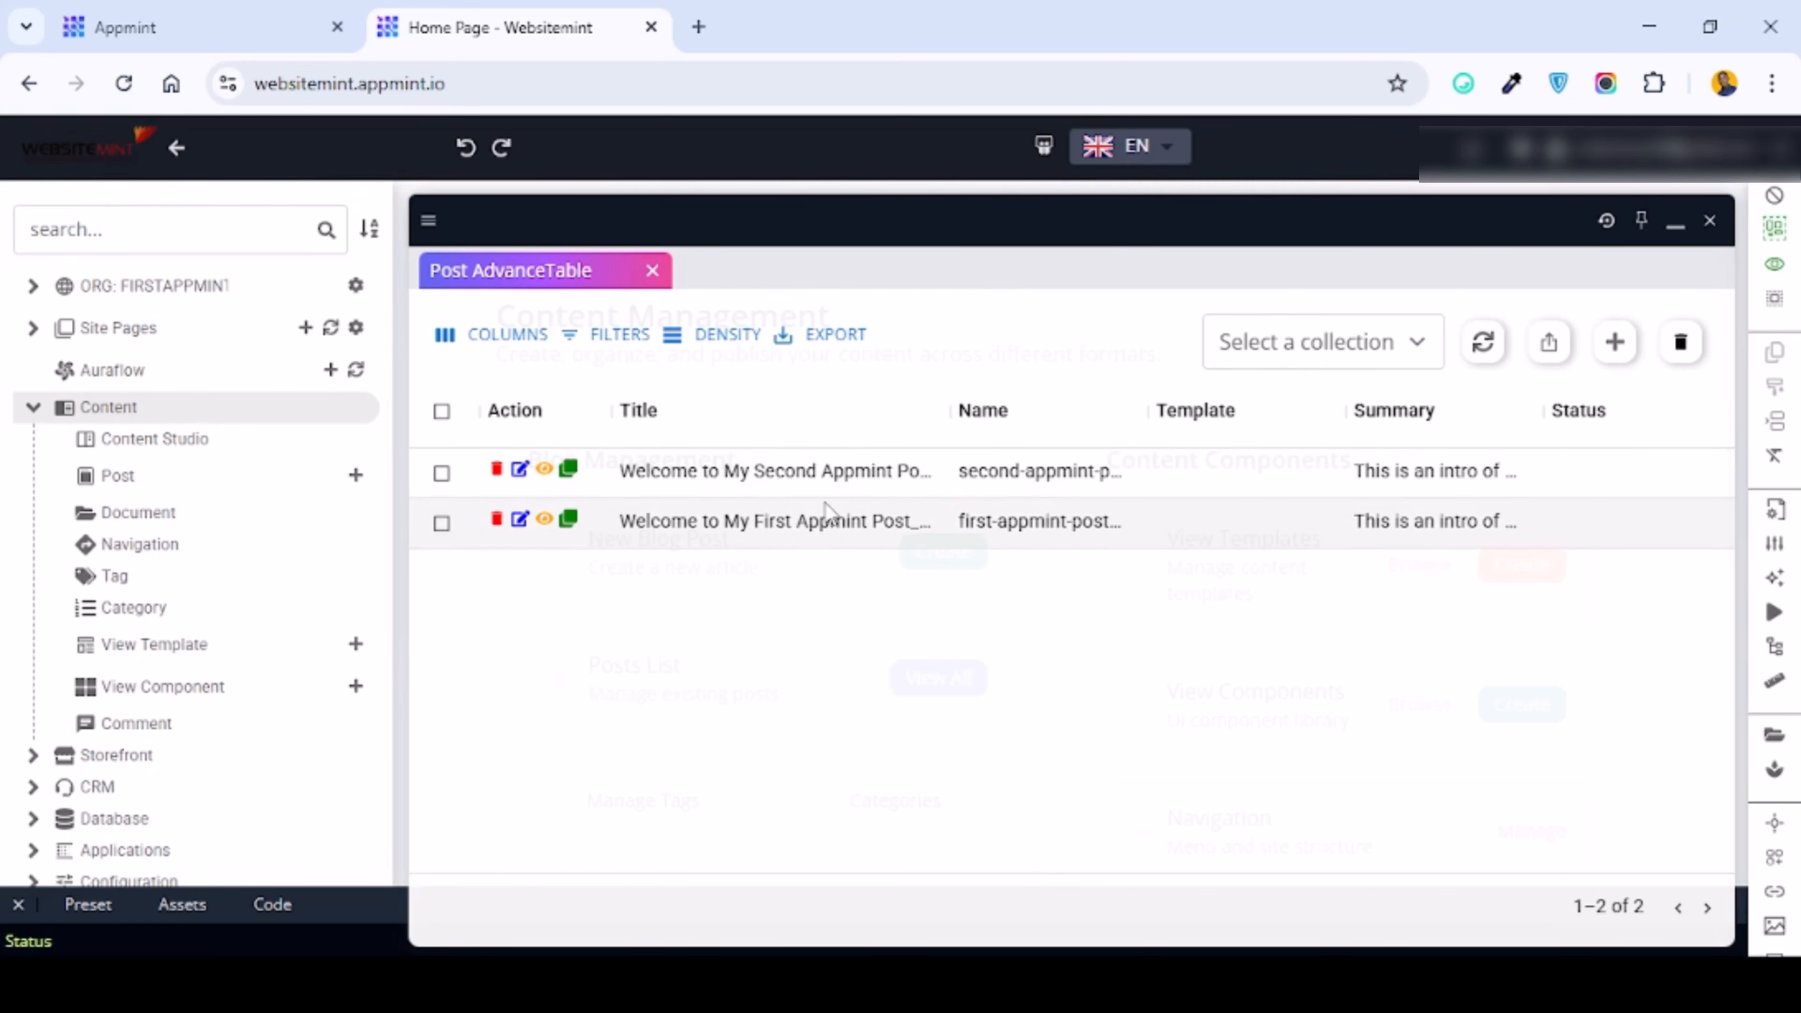
# Step: Start a new post of type POST and title it "Welcome to my Third Post"
pyautogui.click(1616, 344)
pyautogui.click(1437, 335)
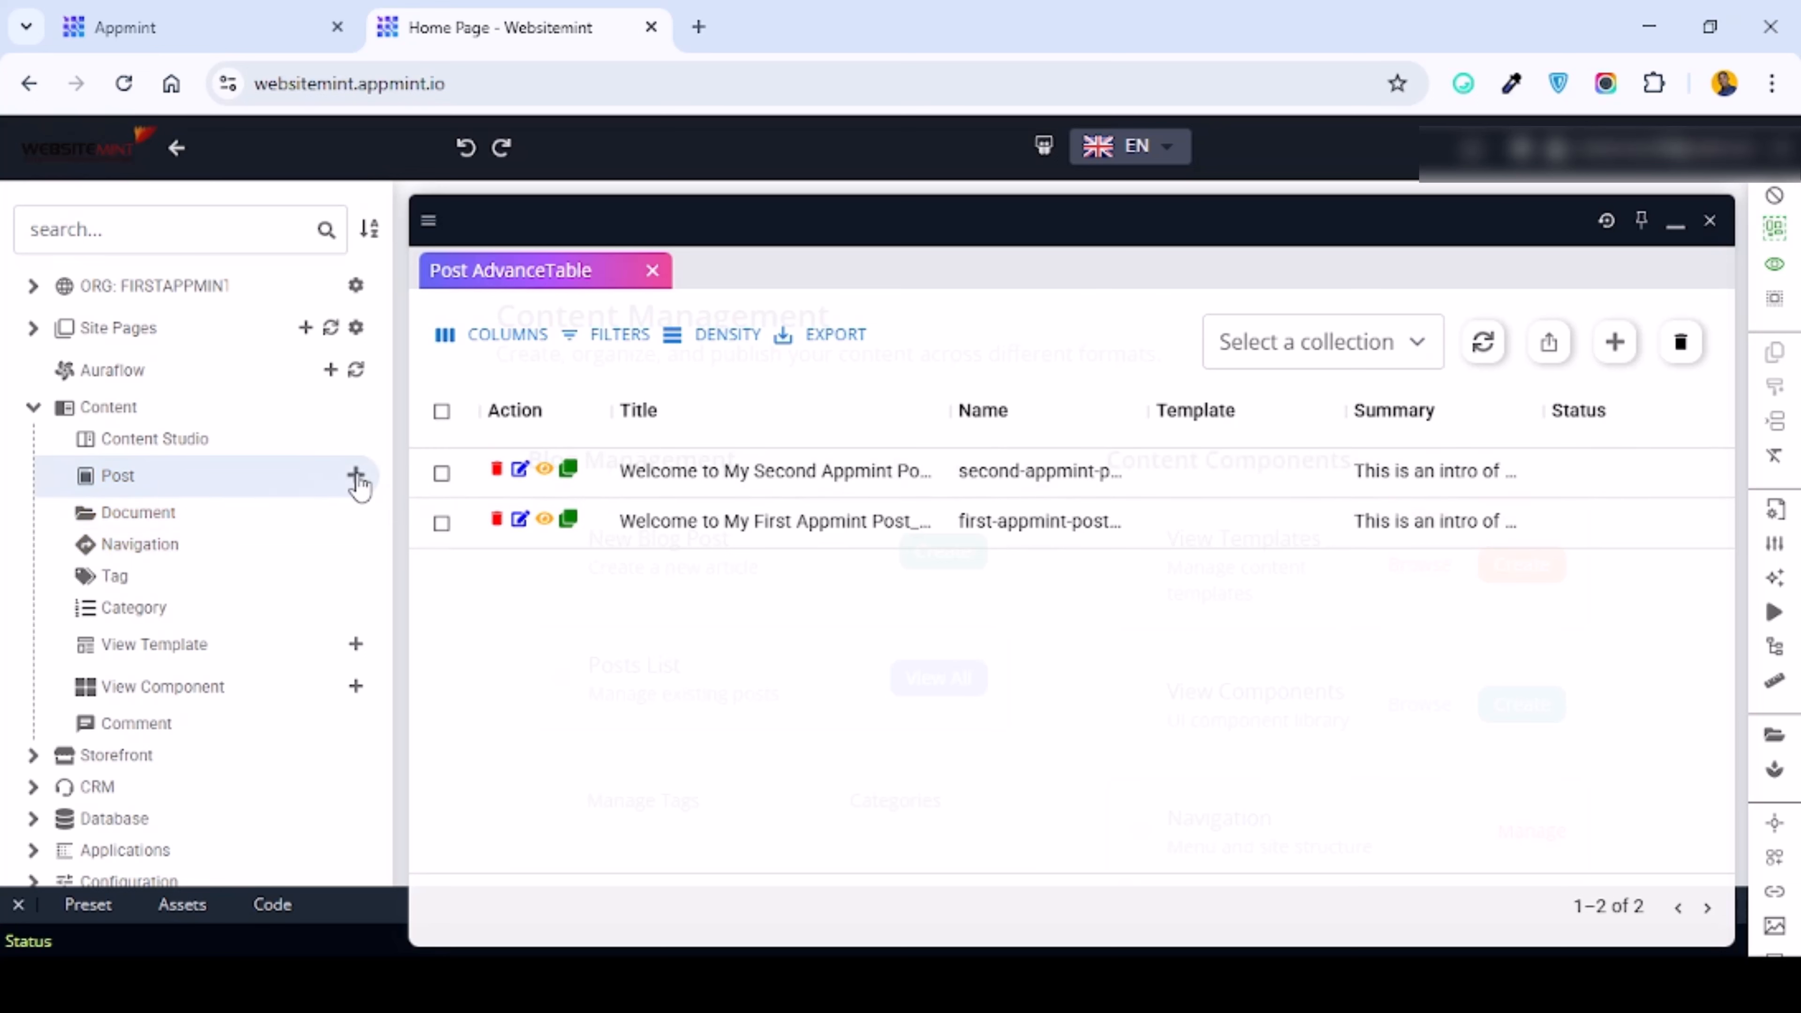
pyautogui.click(1623, 361)
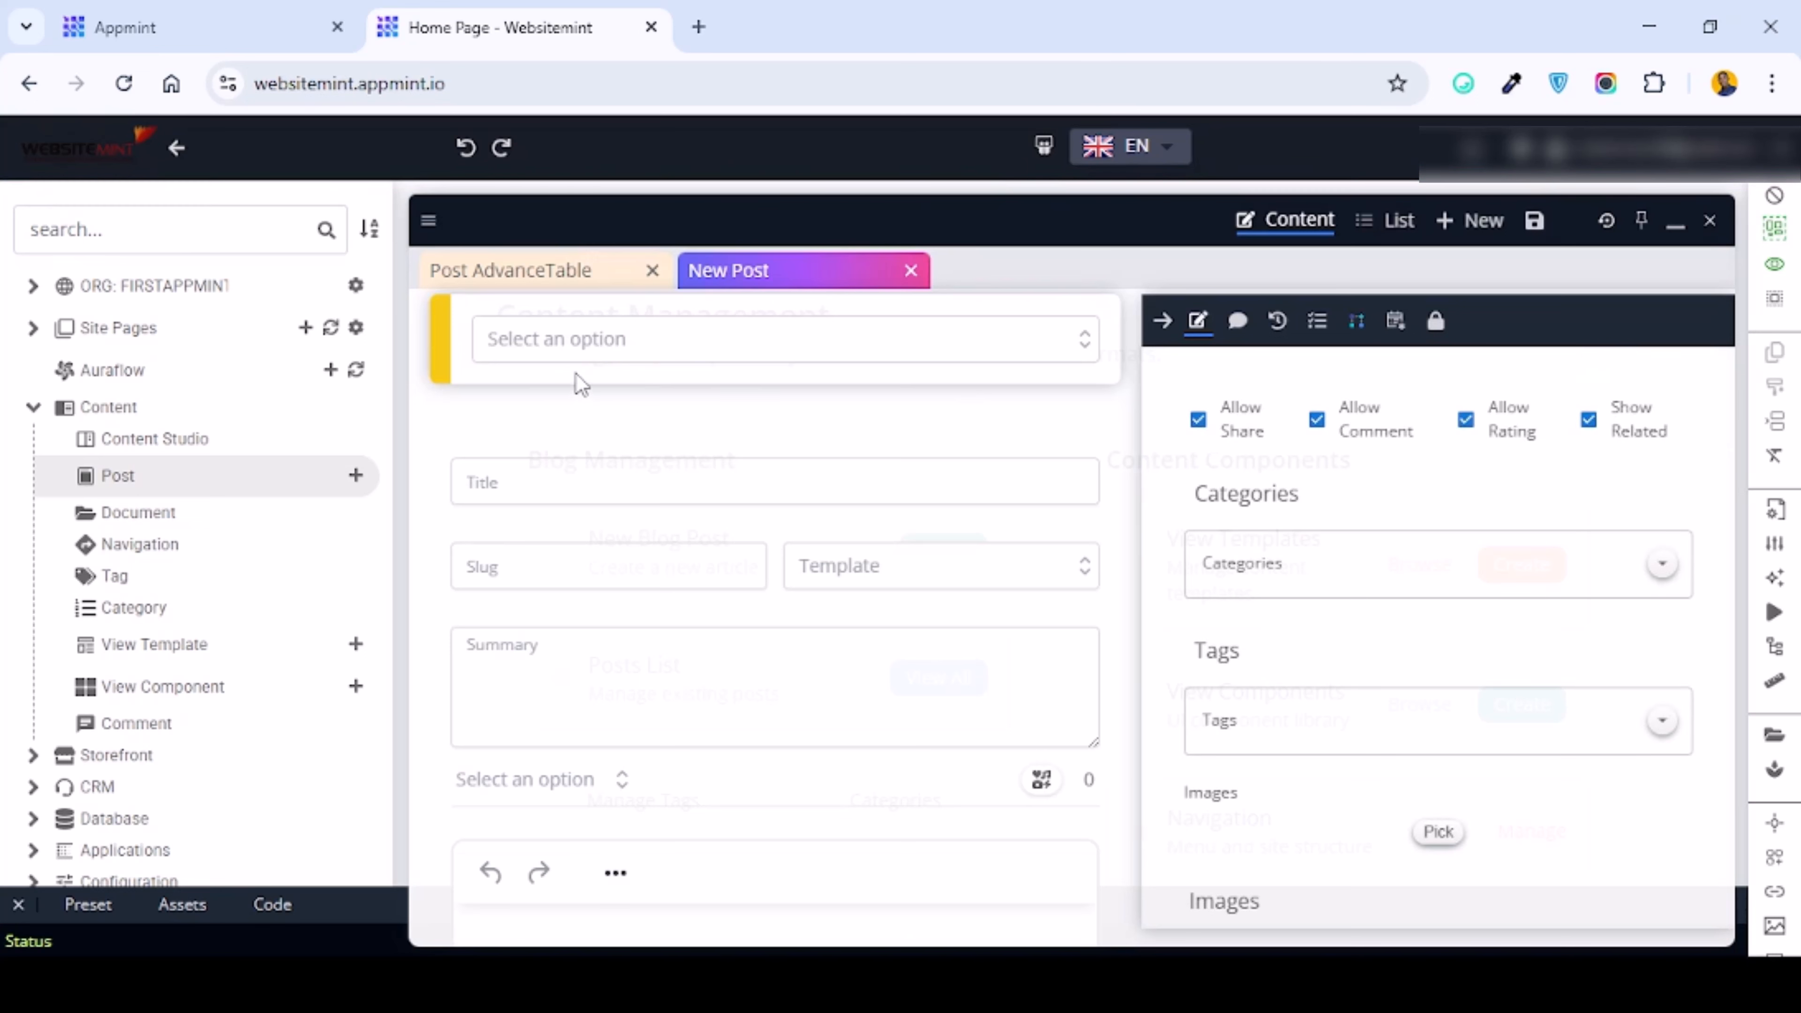
pyautogui.click(636, 350)
pyautogui.click(549, 413)
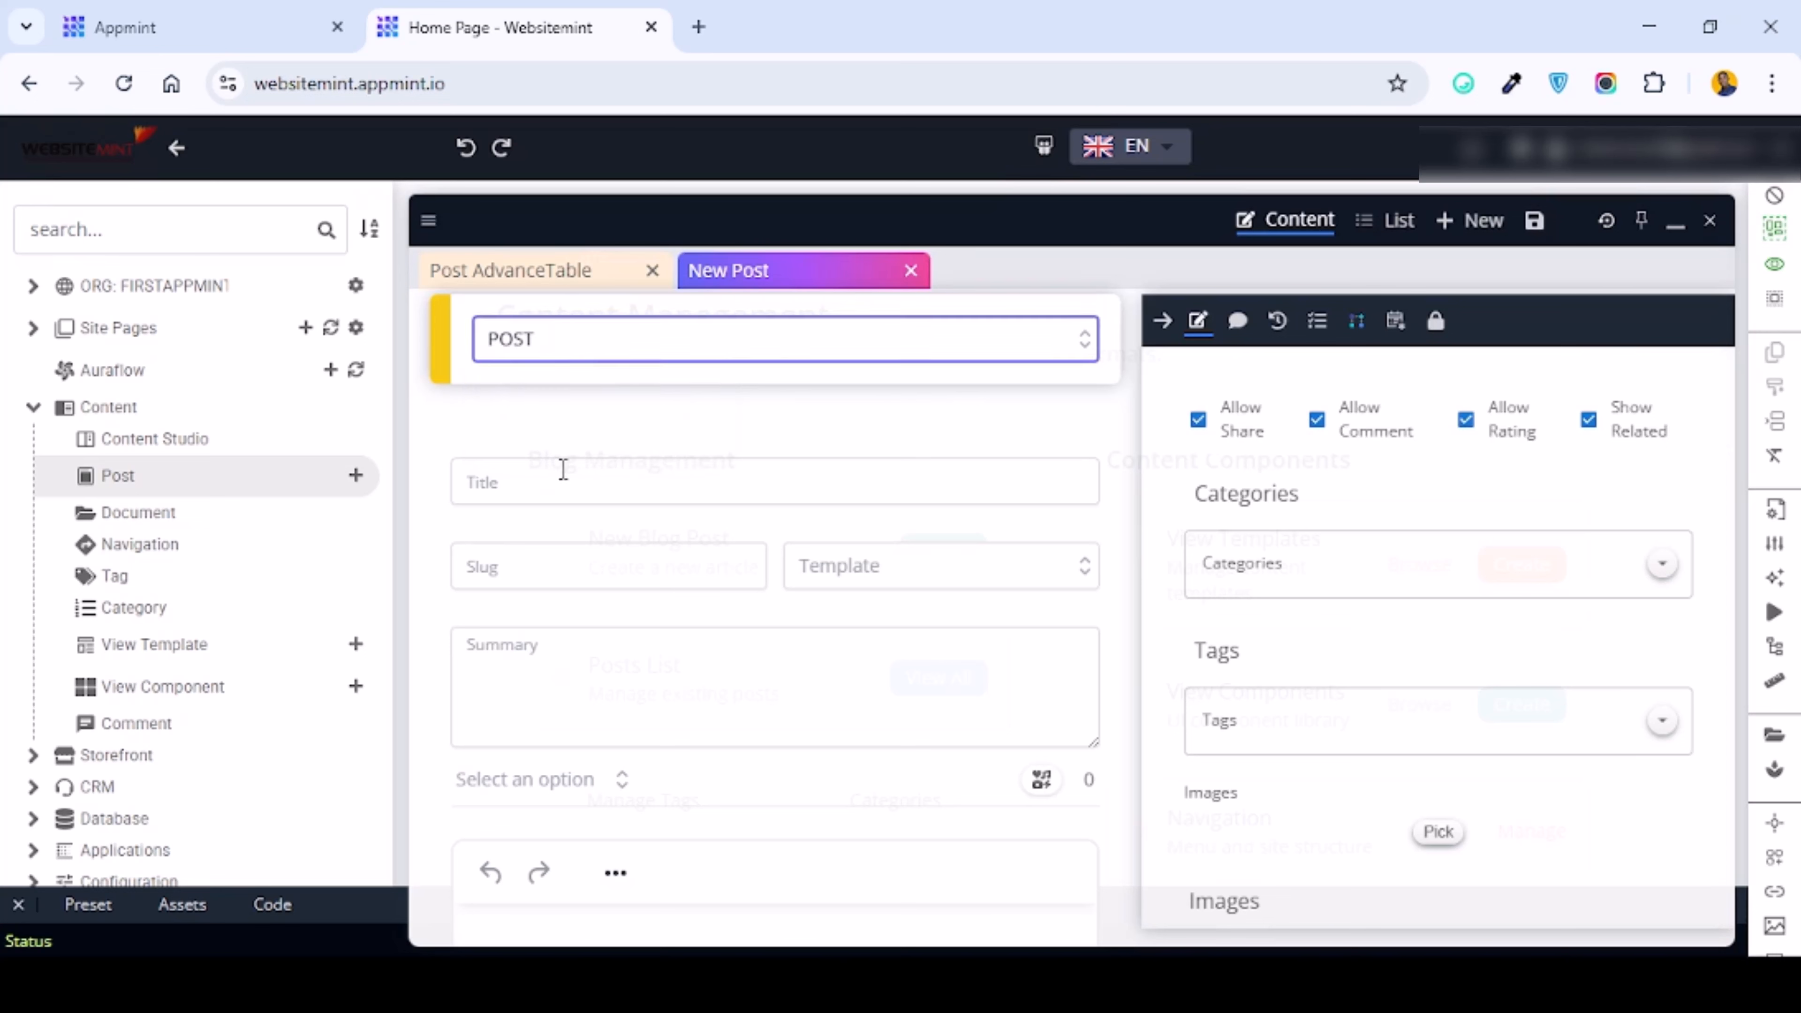
pyautogui.click(564, 470)
pyautogui.write('Welcome to my Third Post')
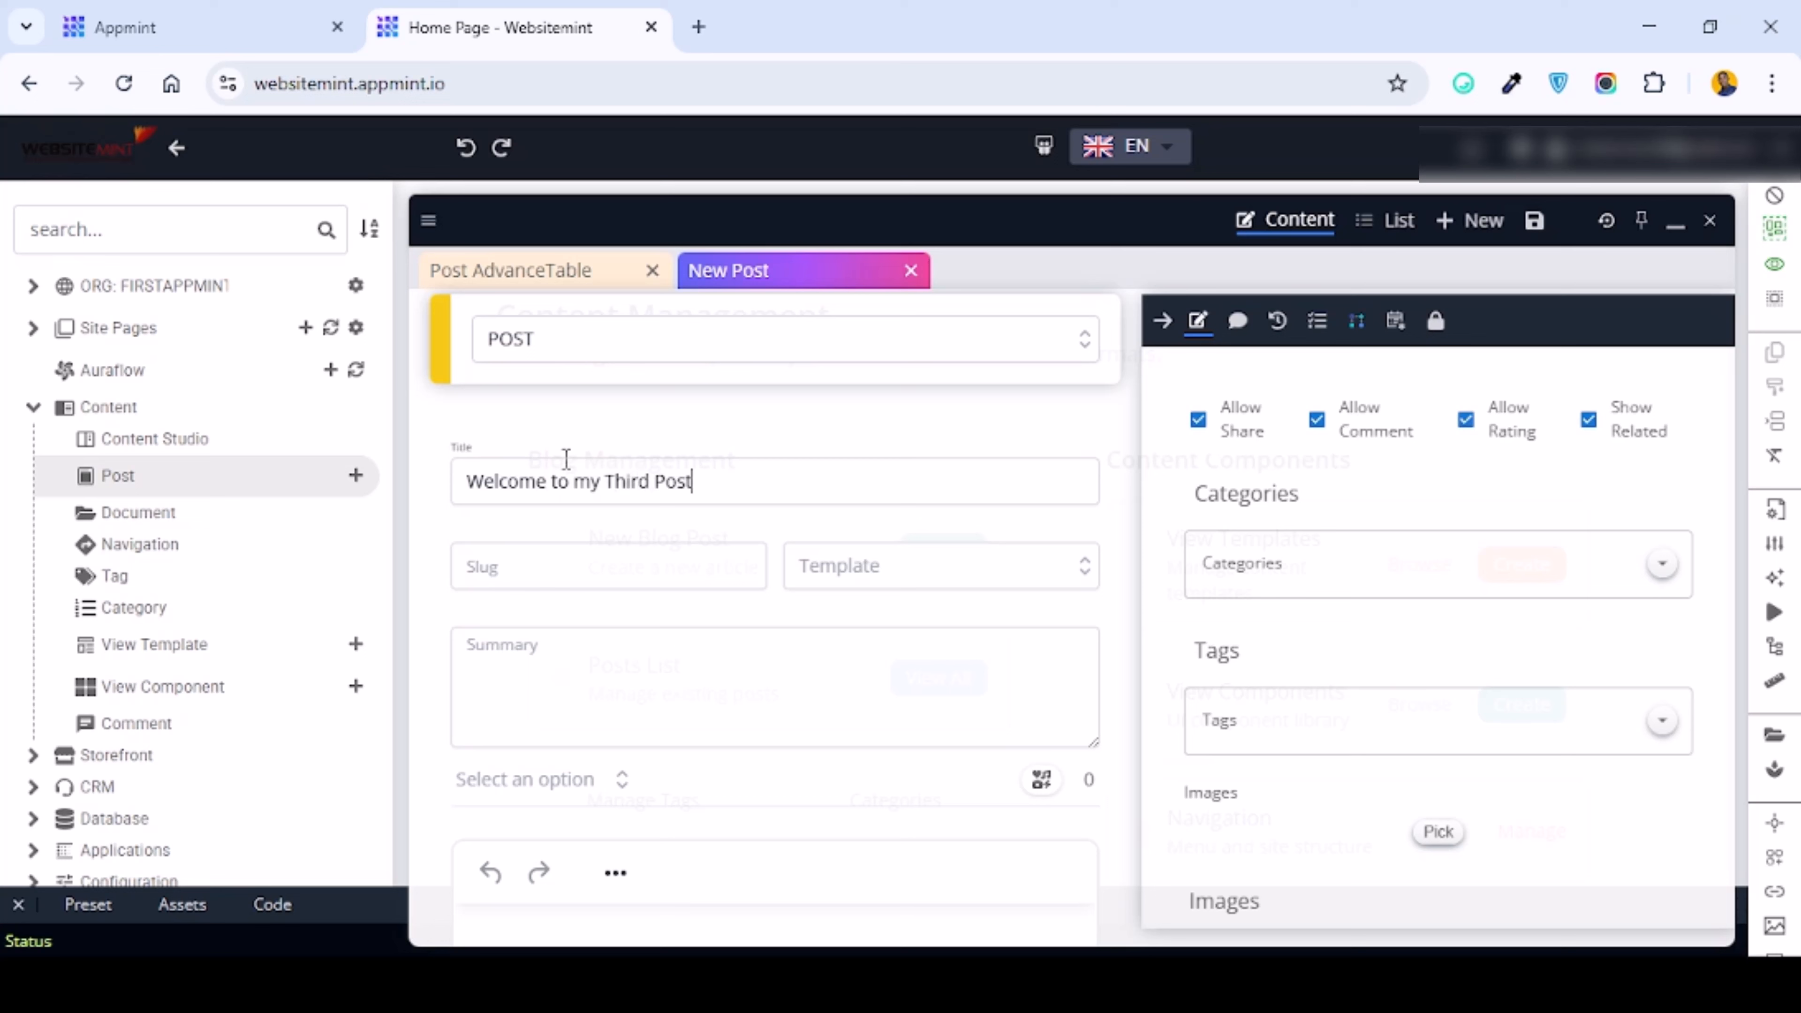
# Step: Fill in the new post's slug as "third-post"
pyautogui.click(566, 572)
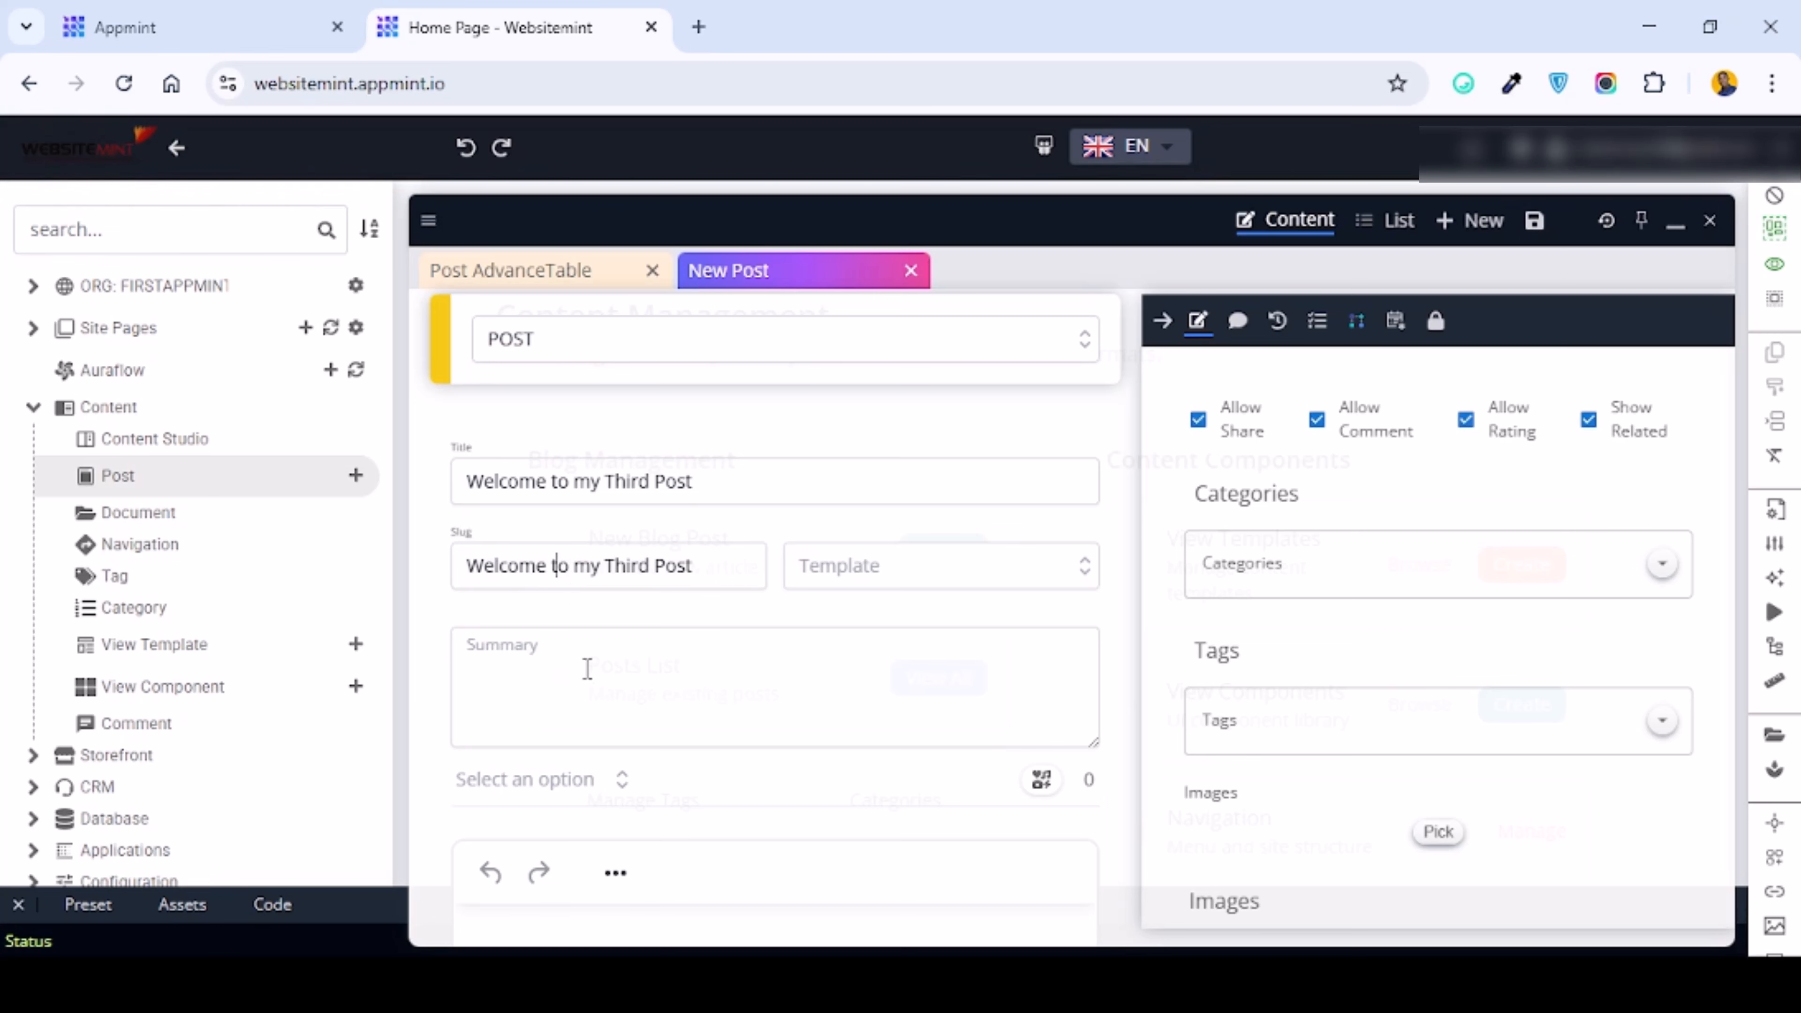
pyautogui.click(588, 669)
pyautogui.click(656, 576)
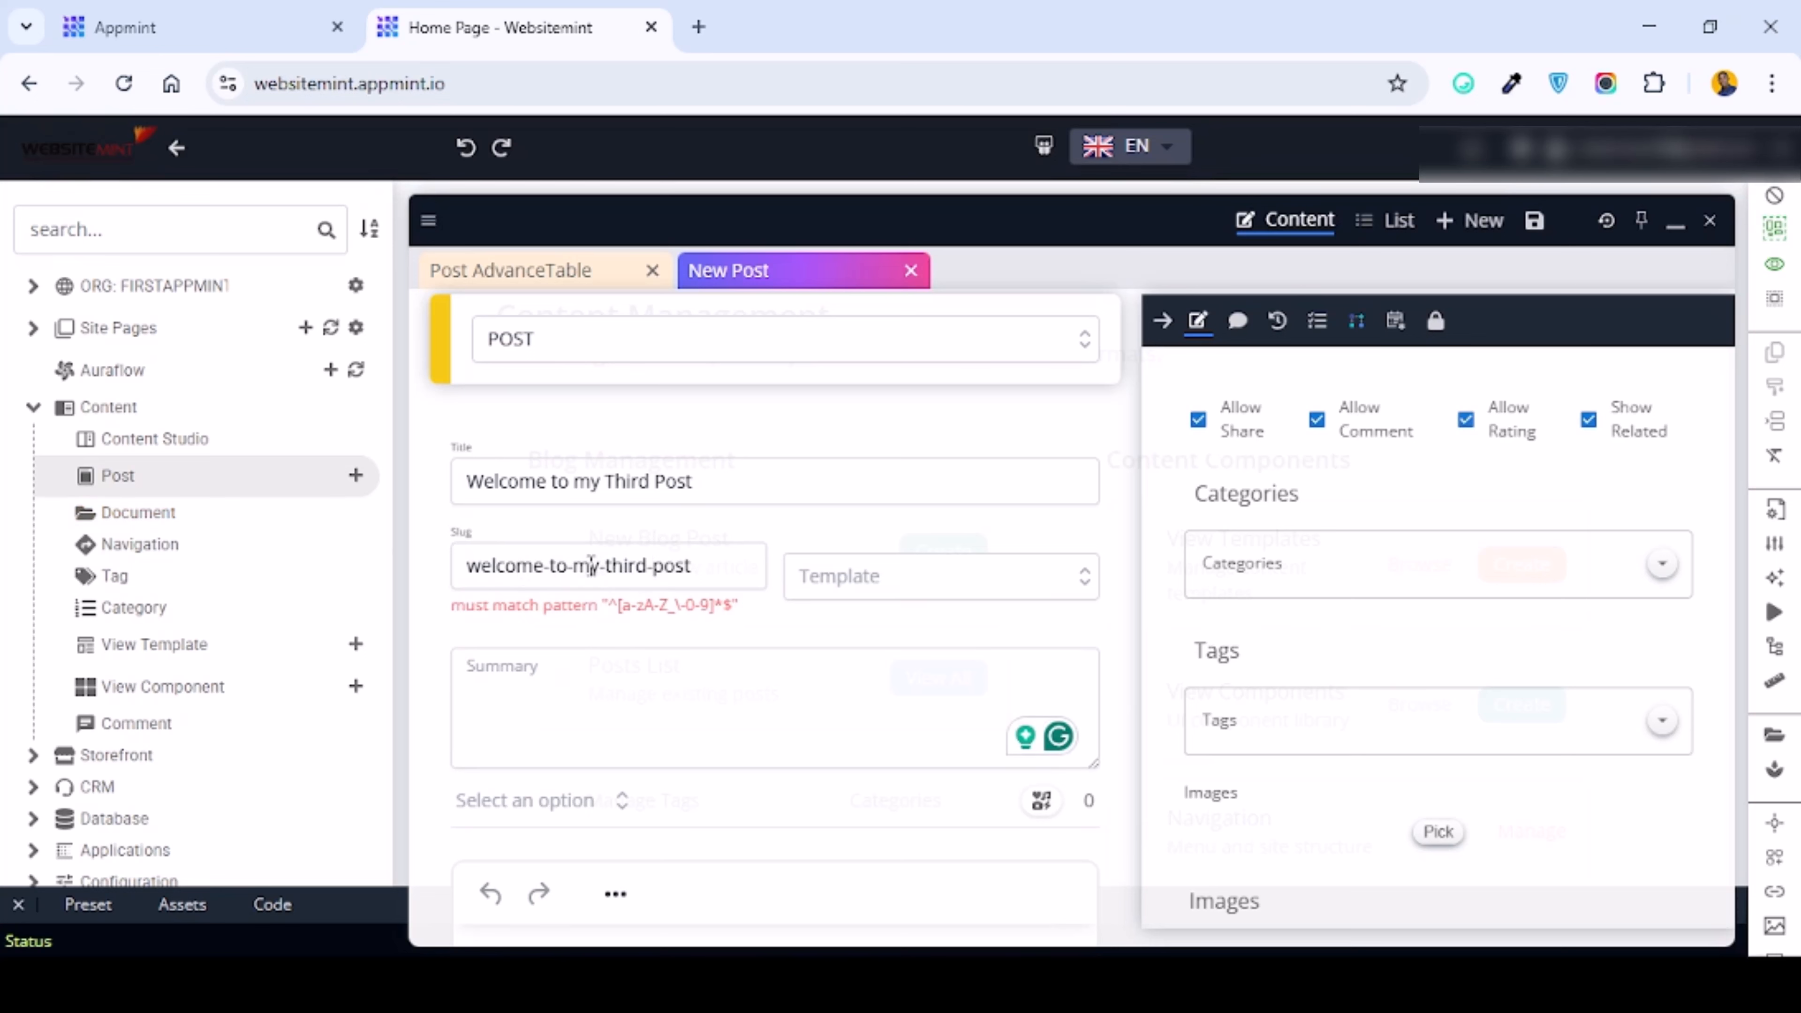
pyautogui.moveTo(607, 566); pyautogui.dragTo(368, 575)
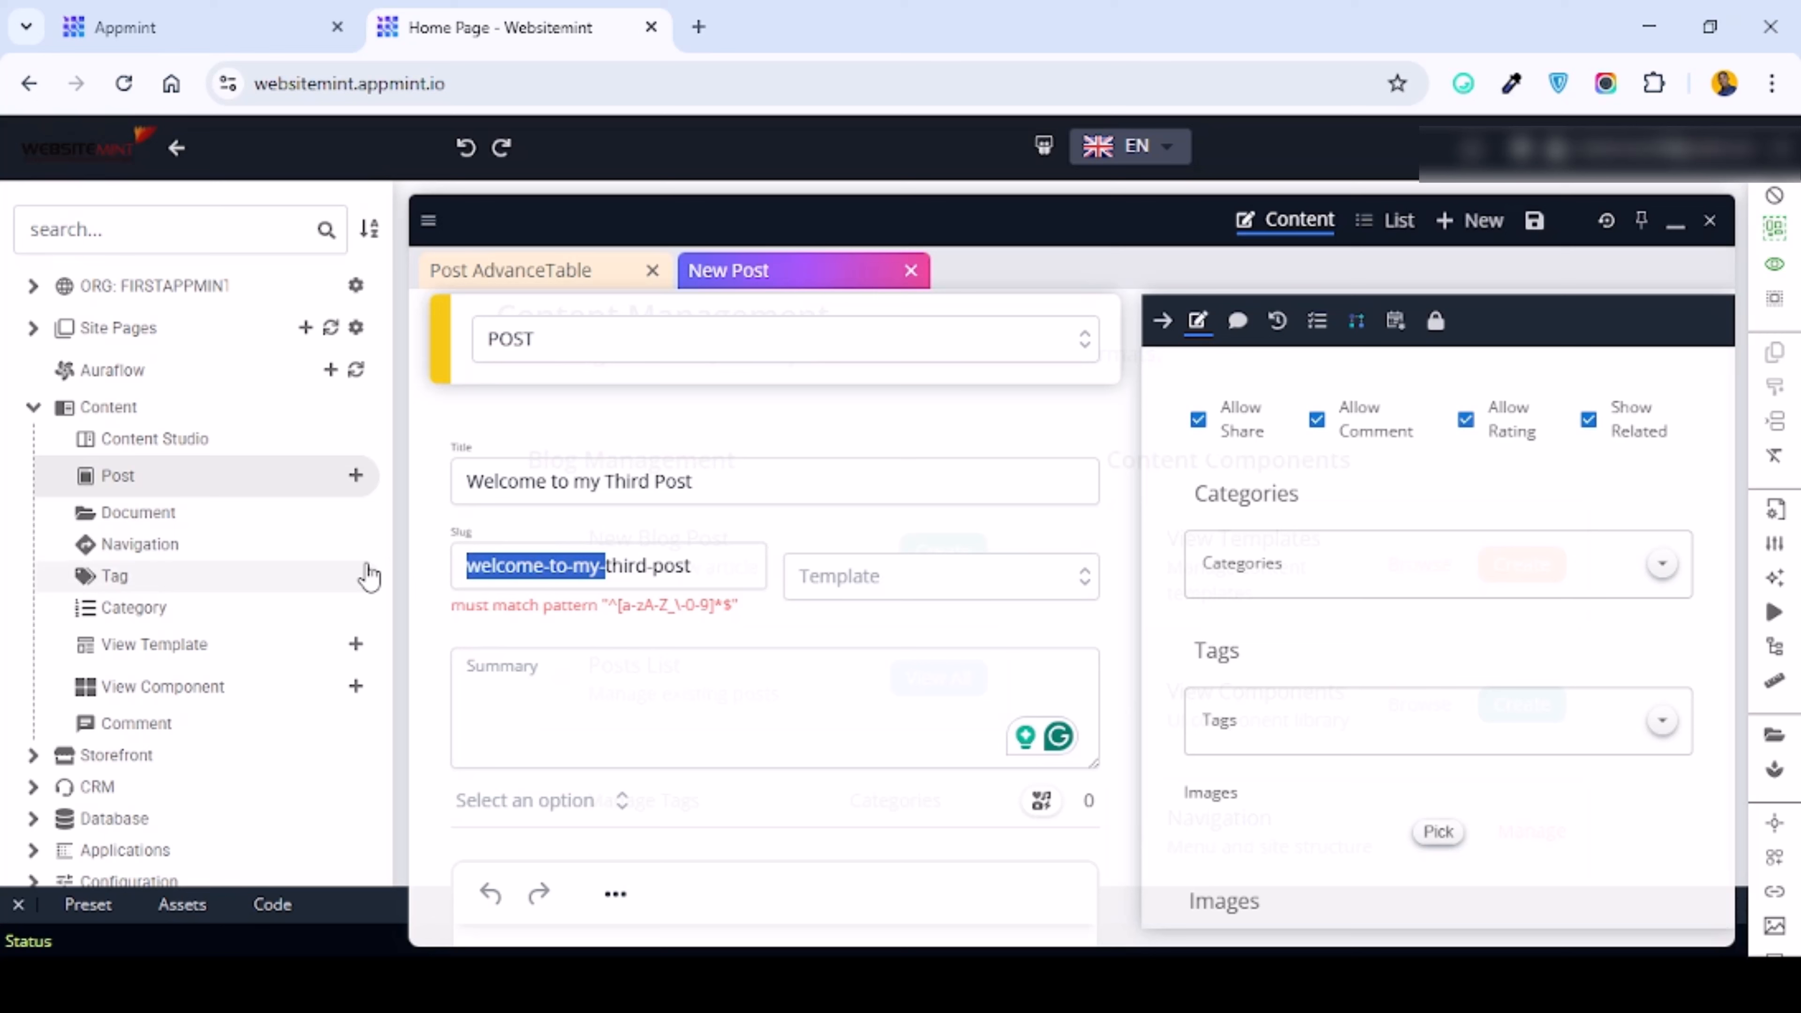
pyautogui.press('BackSpace')
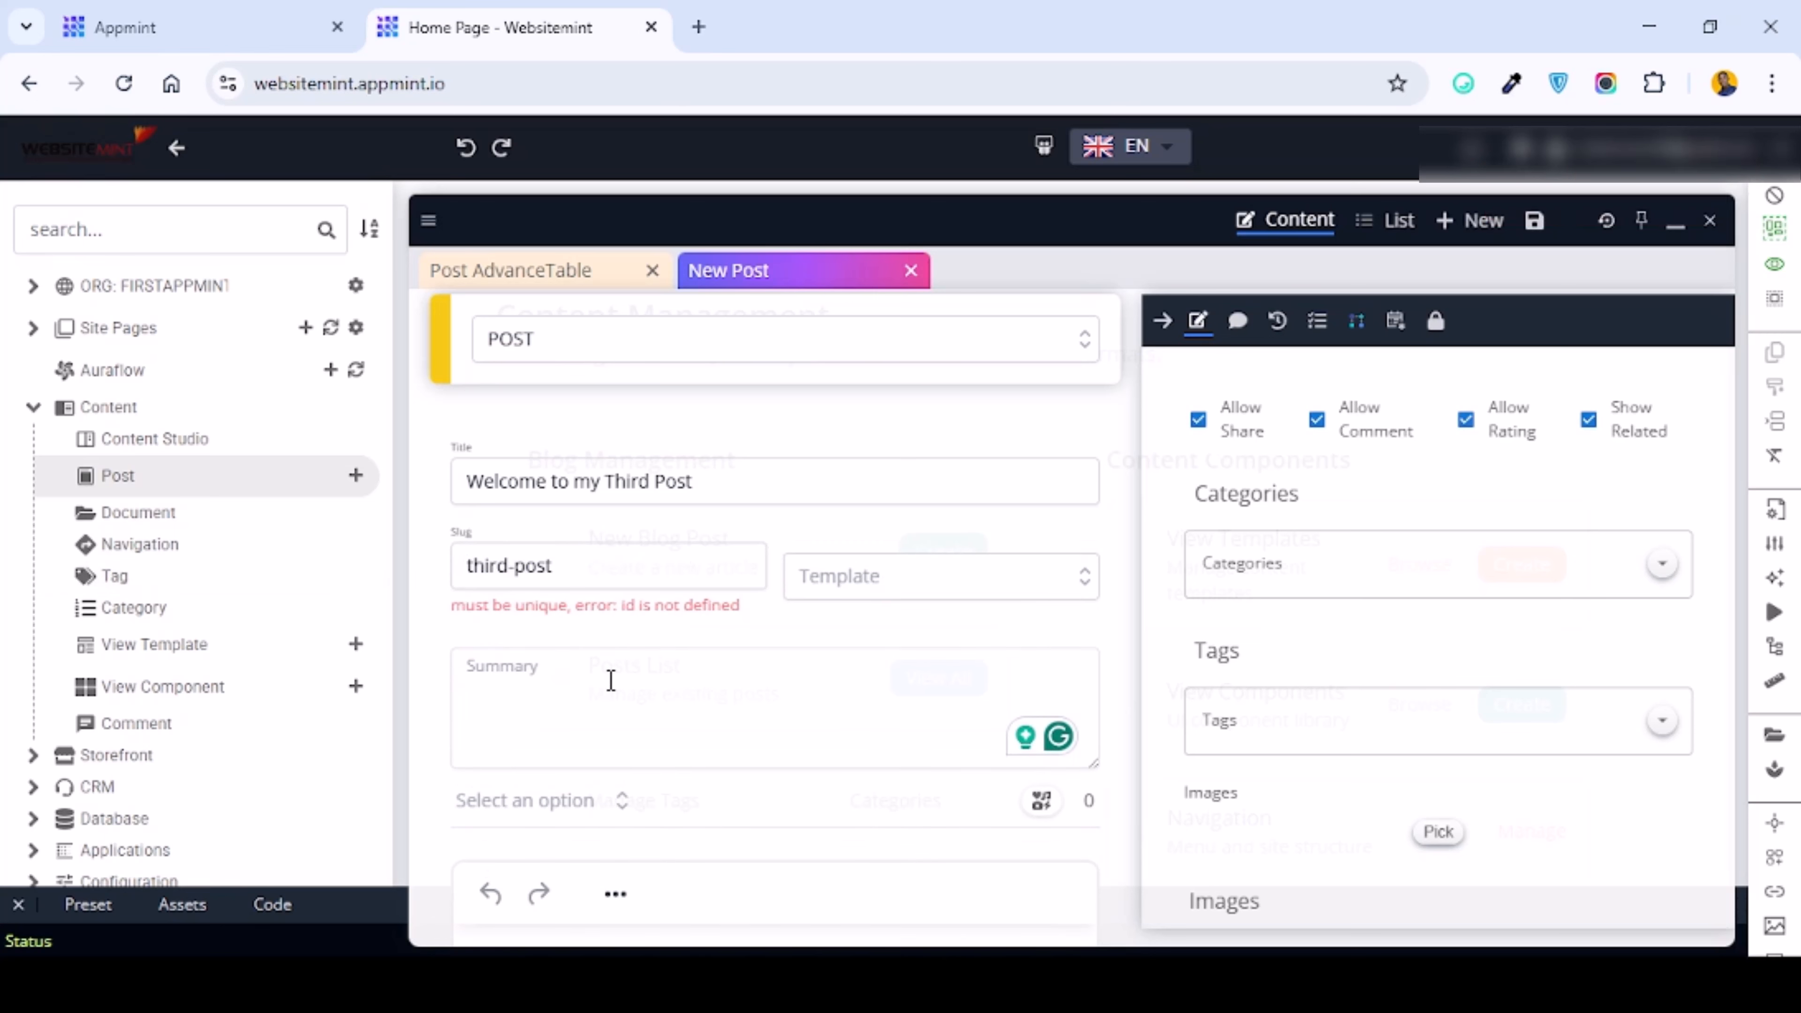
# Step: Write the summary "This is the summary of my third post." and look through the social media format options without choosing one
pyautogui.write('This is the ')
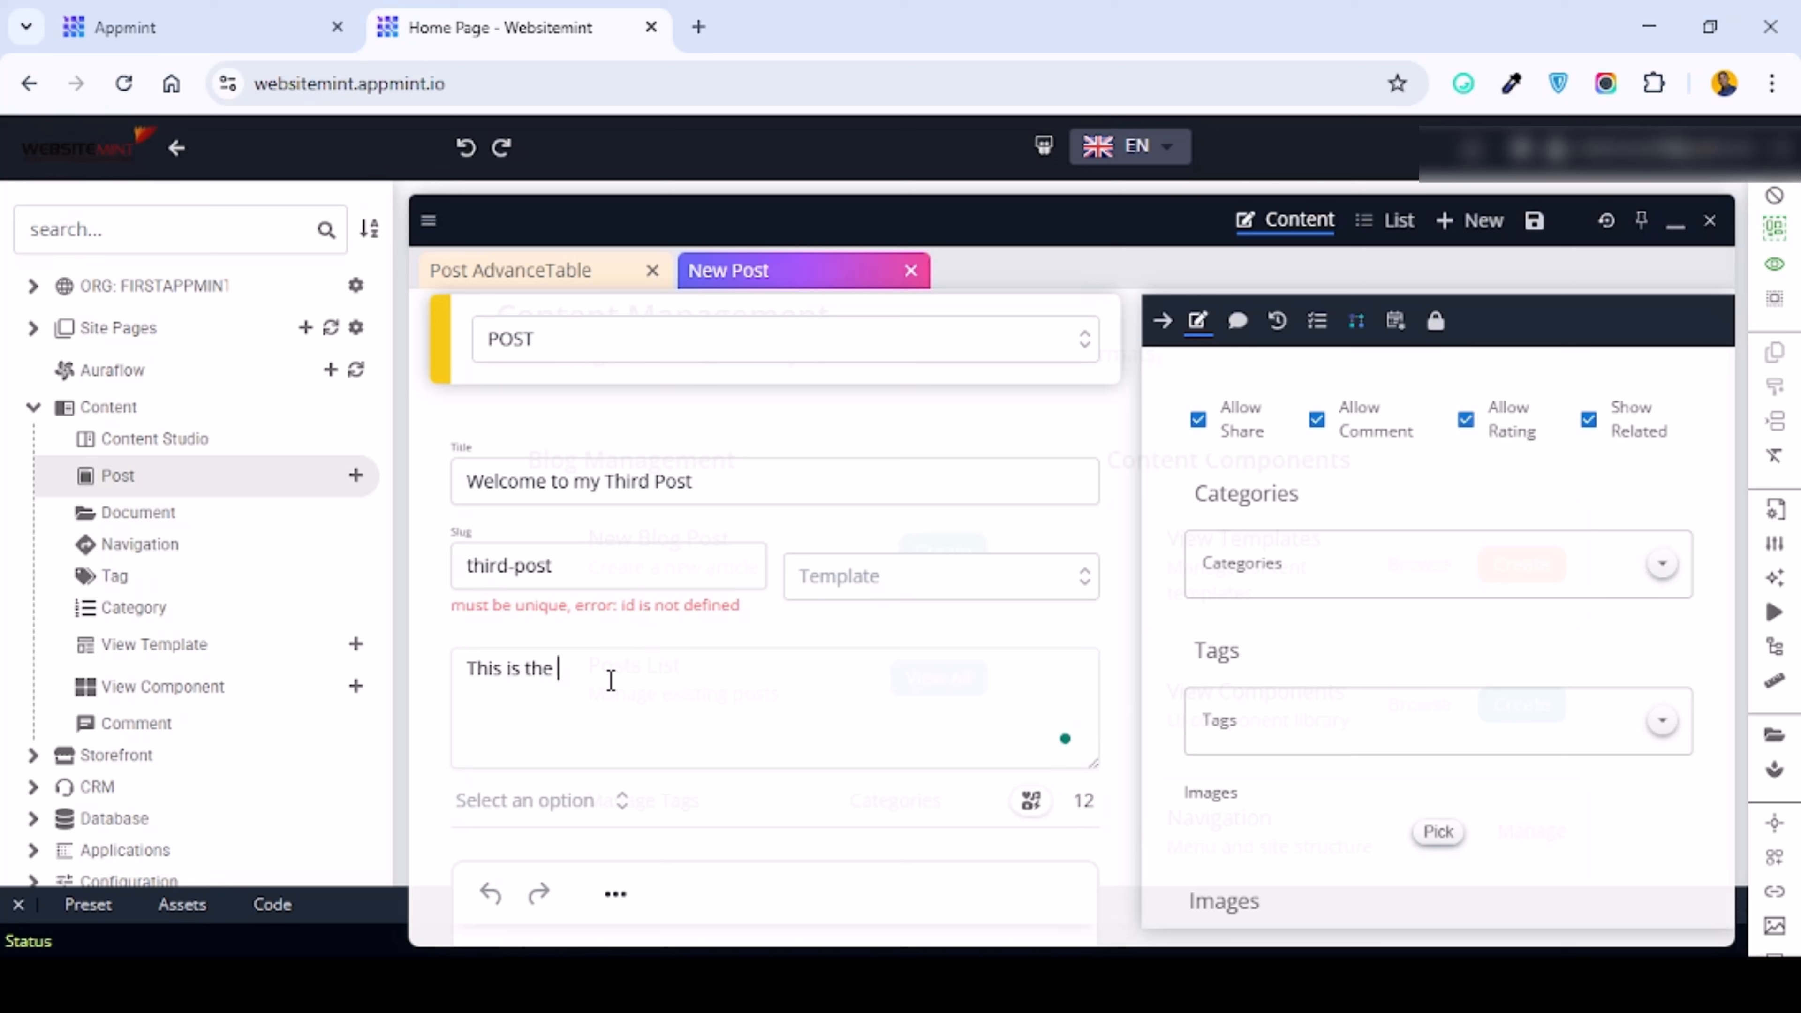
pyautogui.write('summary of my third post')
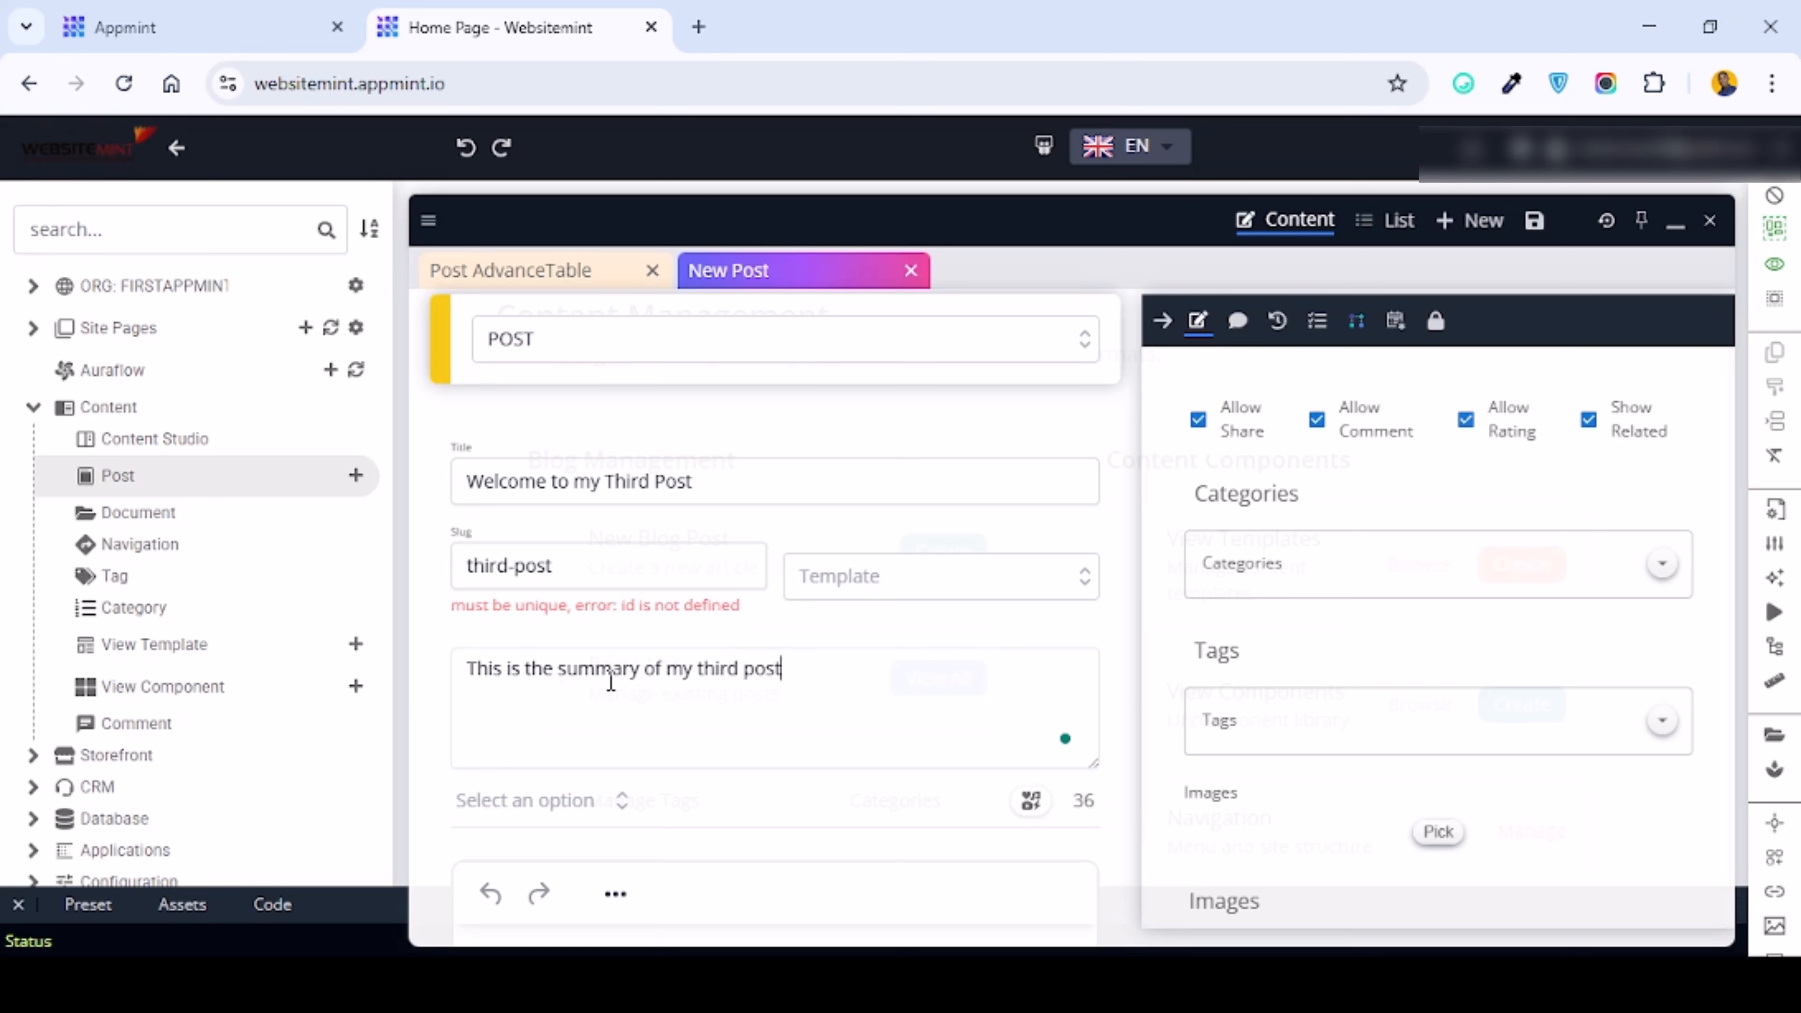
pyautogui.scroll(-2, 695, 689)
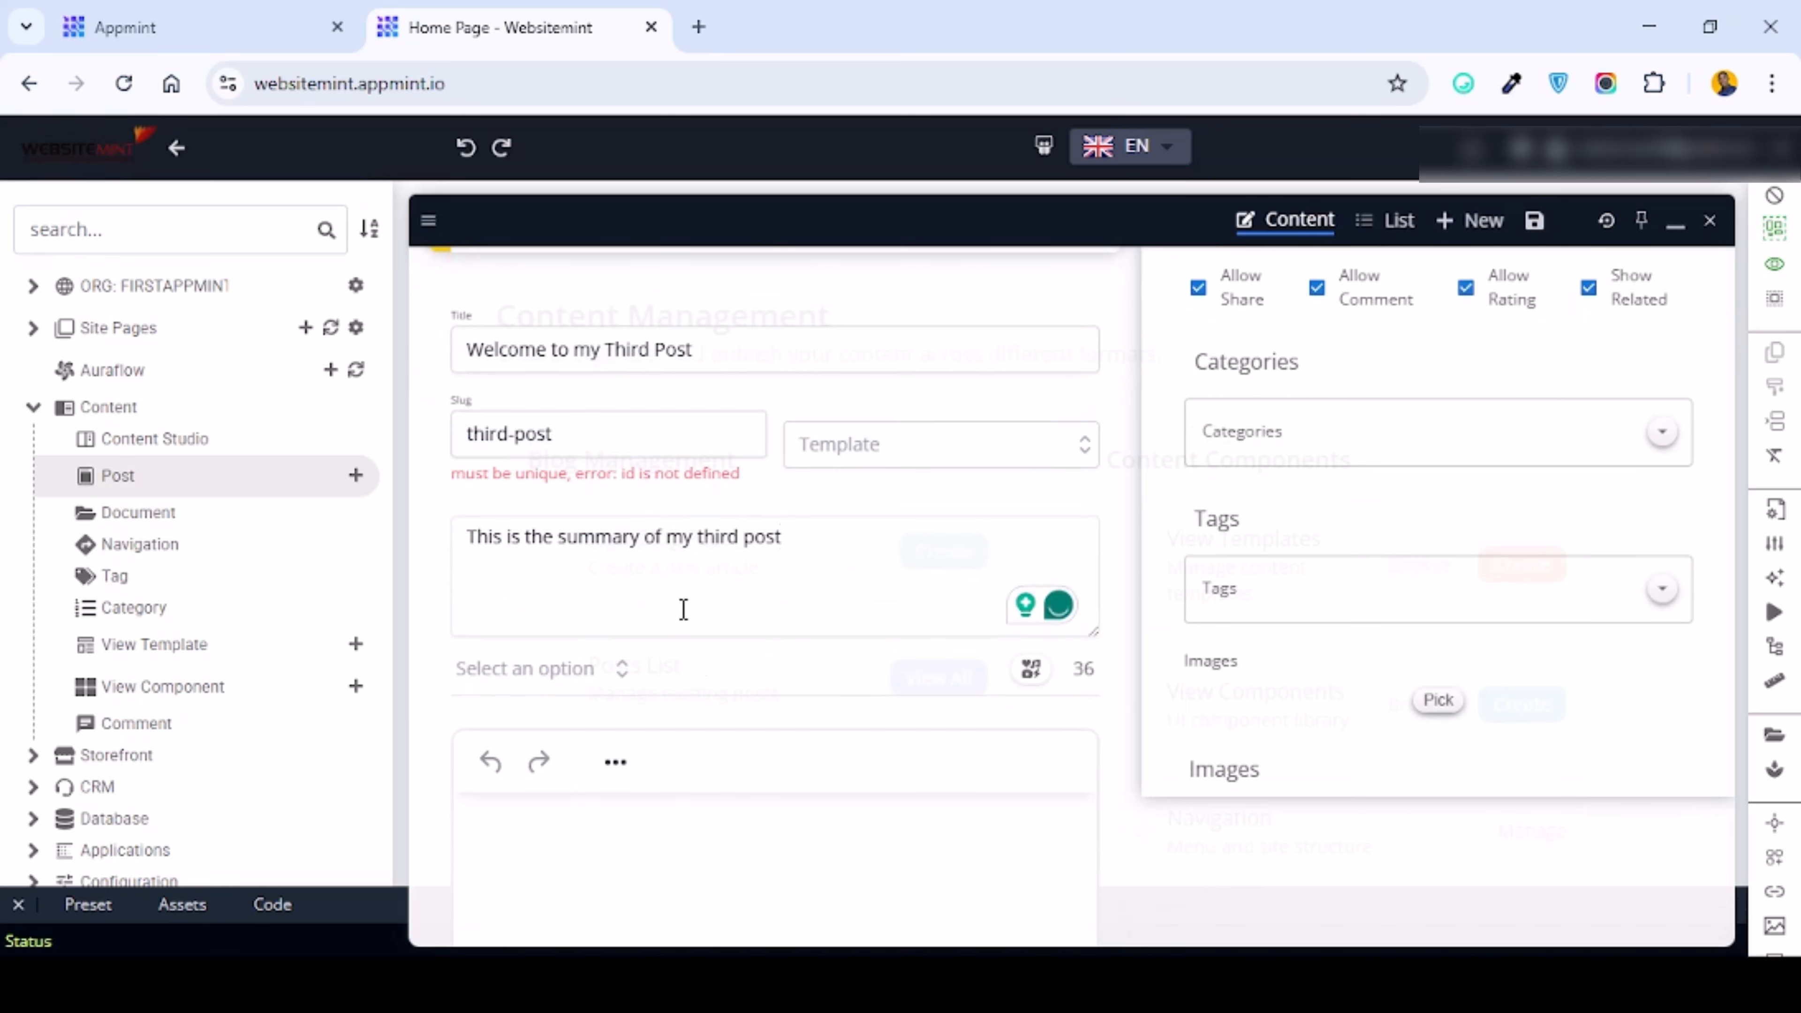
pyautogui.click(614, 672)
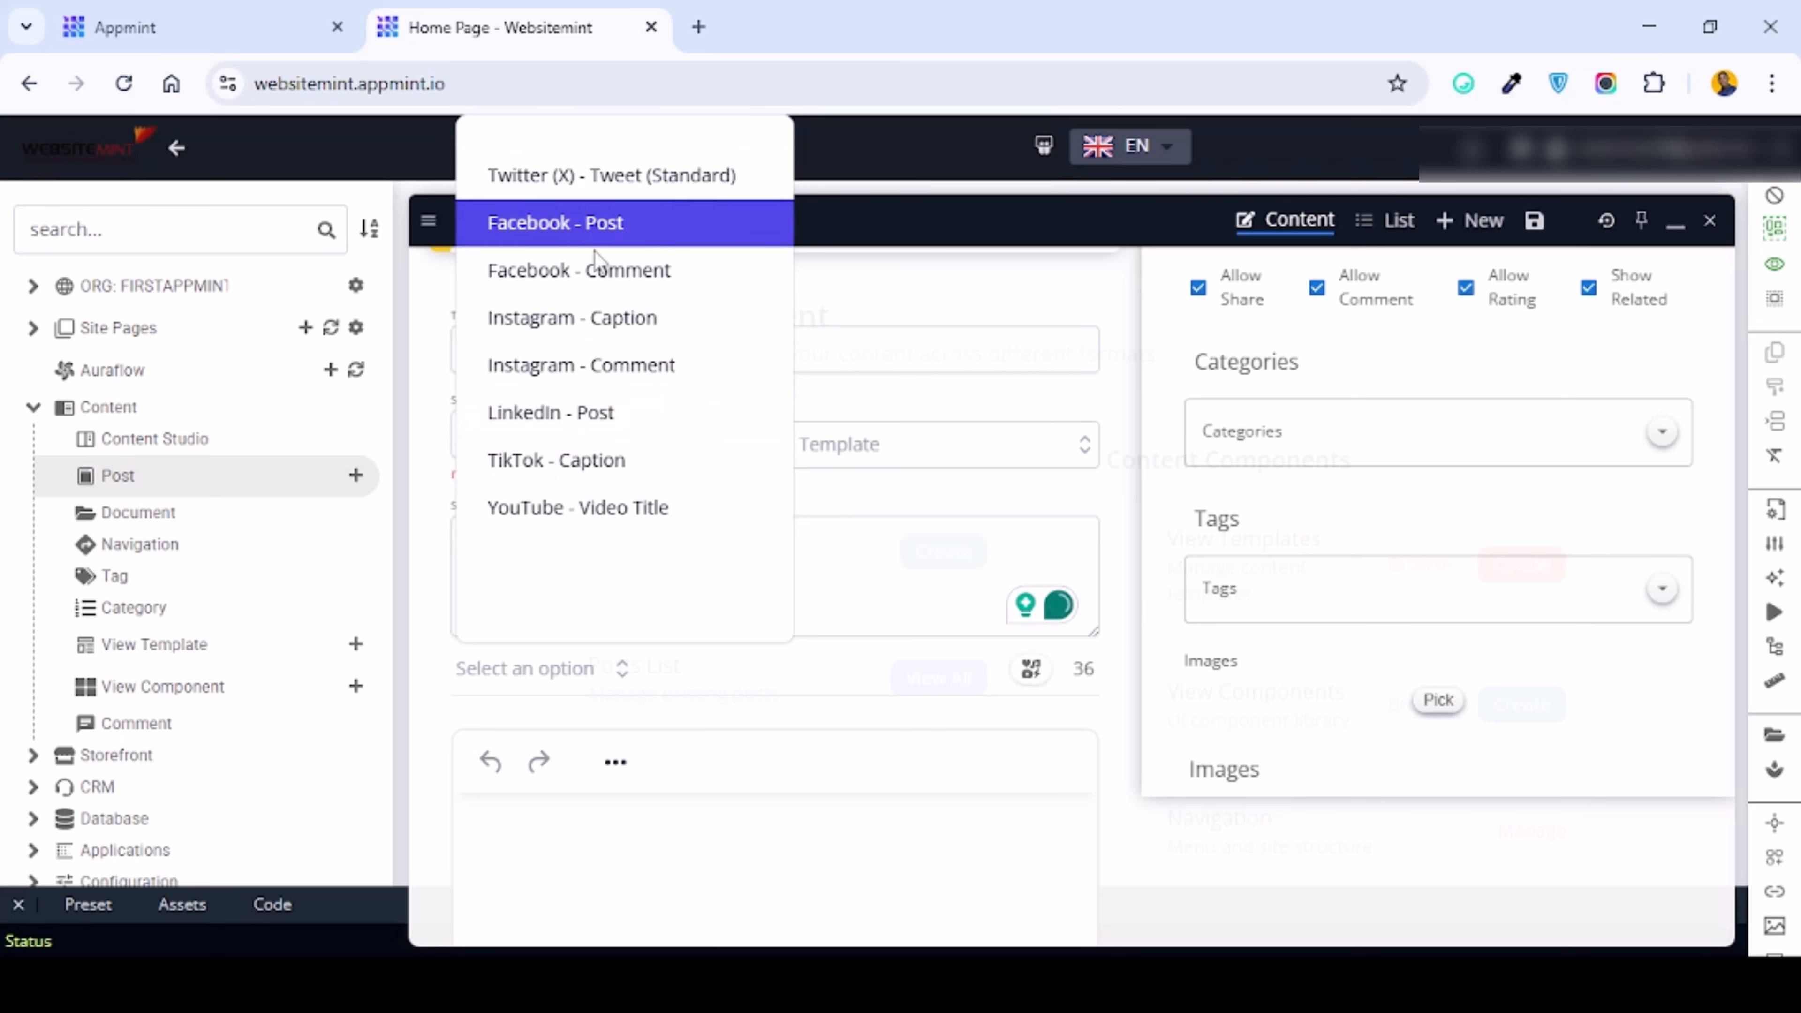
pyautogui.click(834, 599)
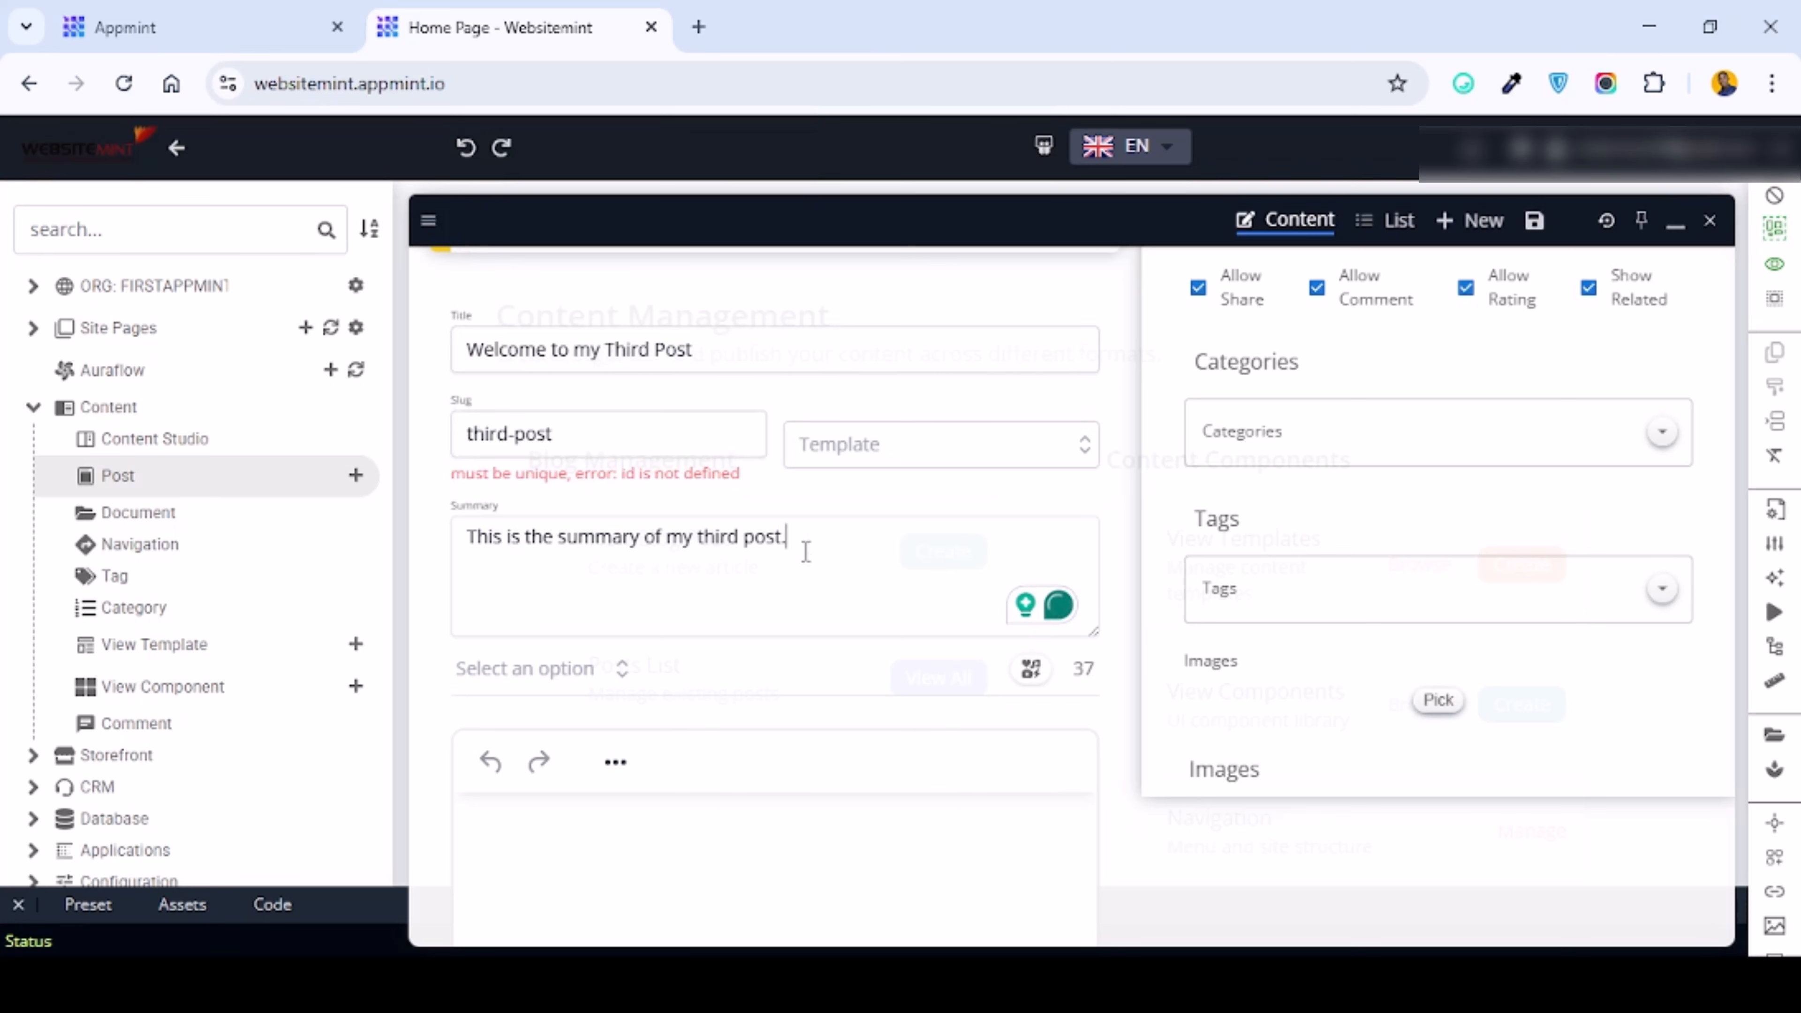
# Step: Copy the whole summary text into the post's empty content body
pyautogui.hotkey('ctrl', 'a')
pyautogui.hotkey('ctrl', 'c')
pyautogui.scroll(-3, 807, 552)
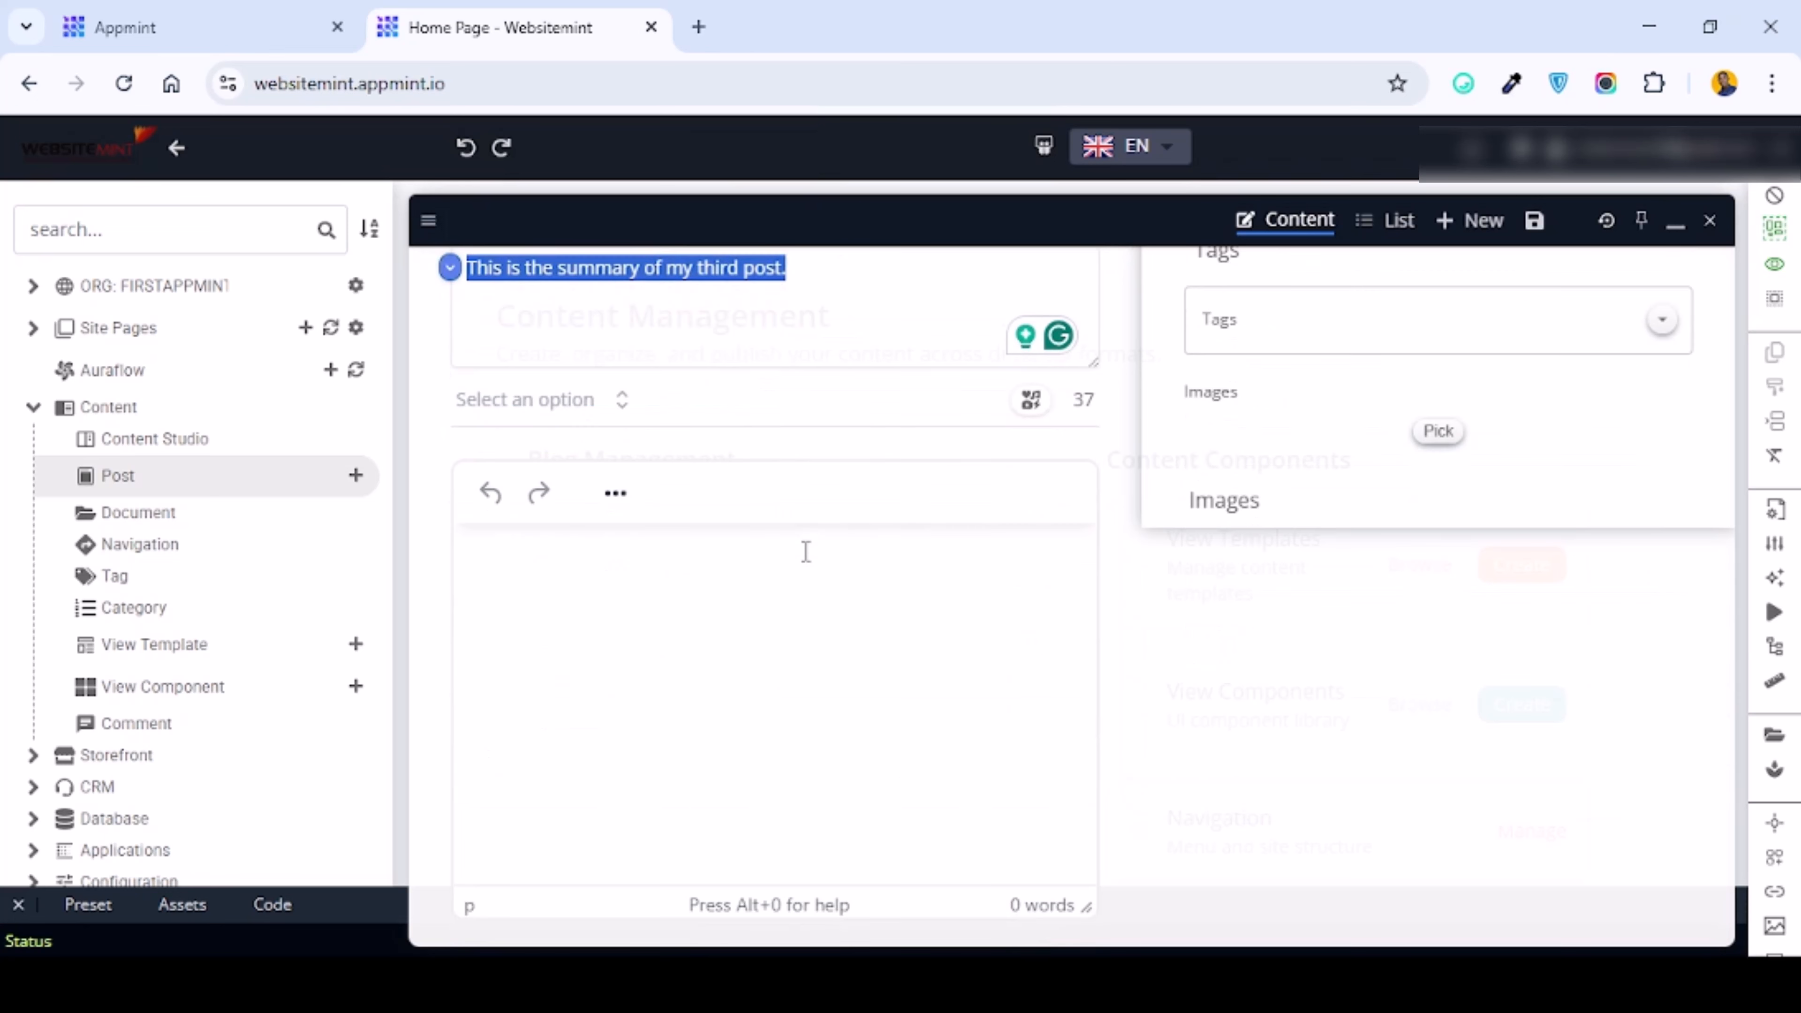
pyautogui.click(745, 593)
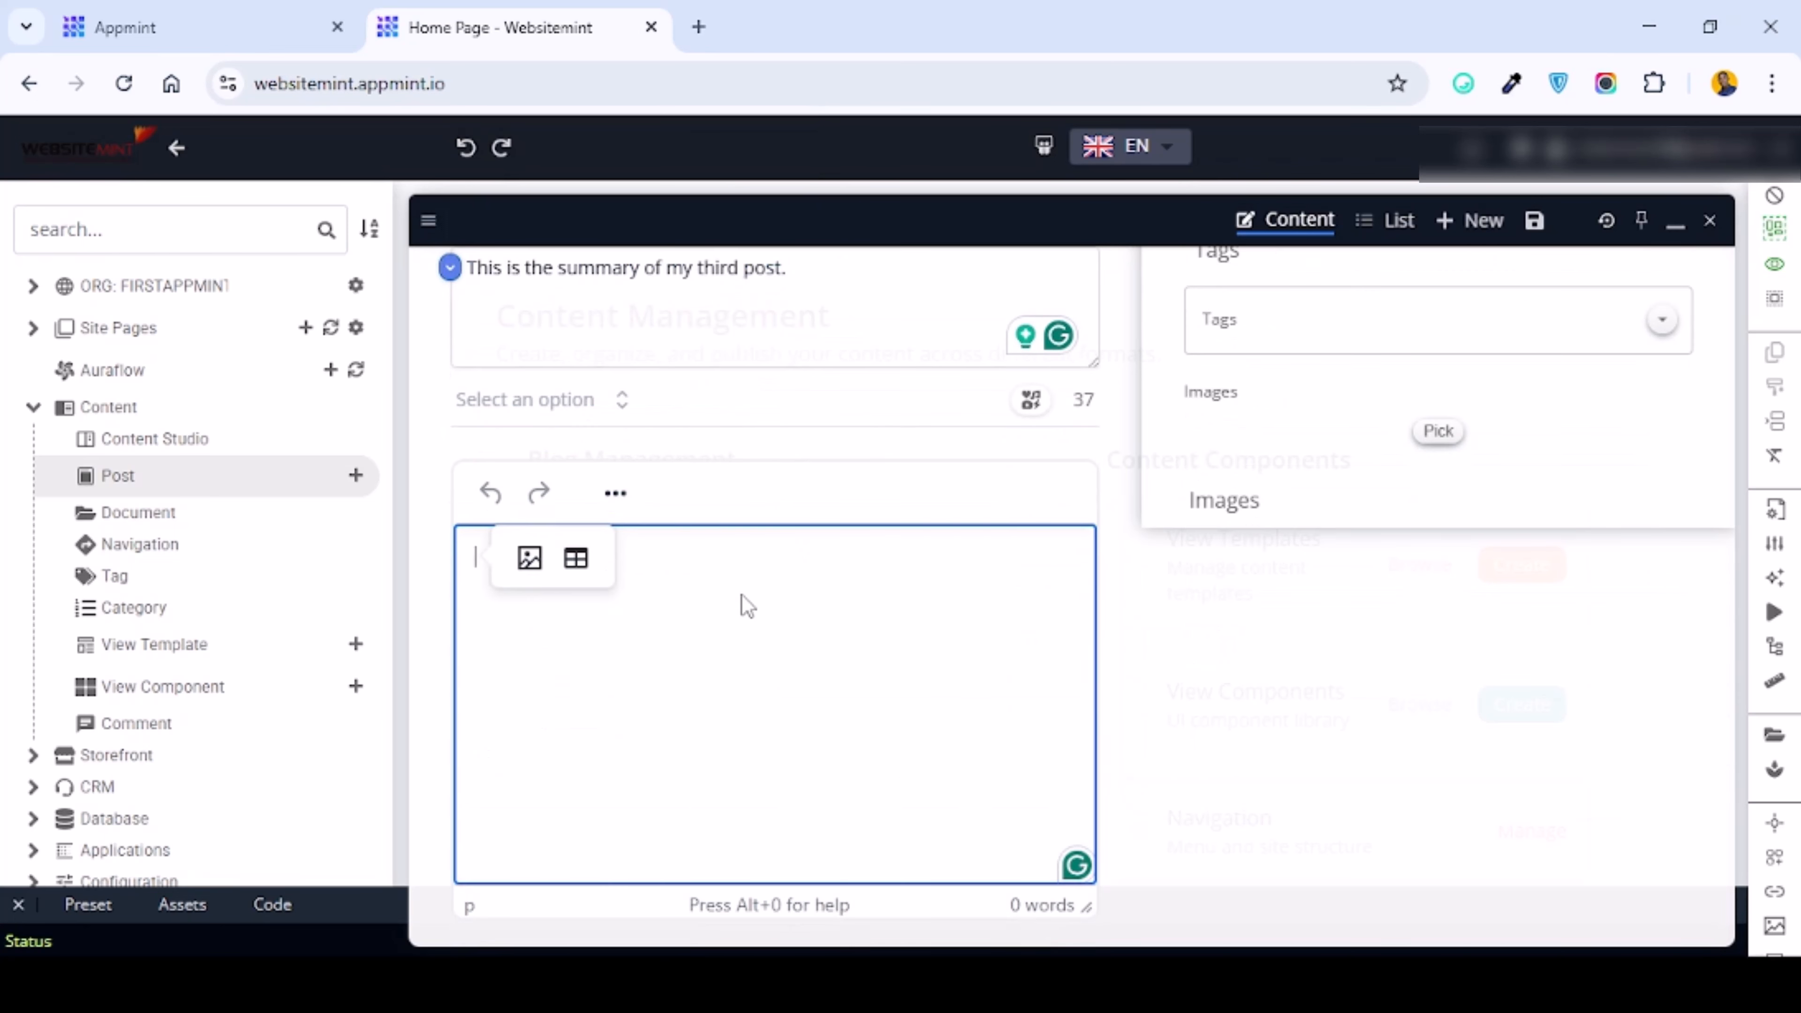
pyautogui.hotkey('ctrl', 'v')
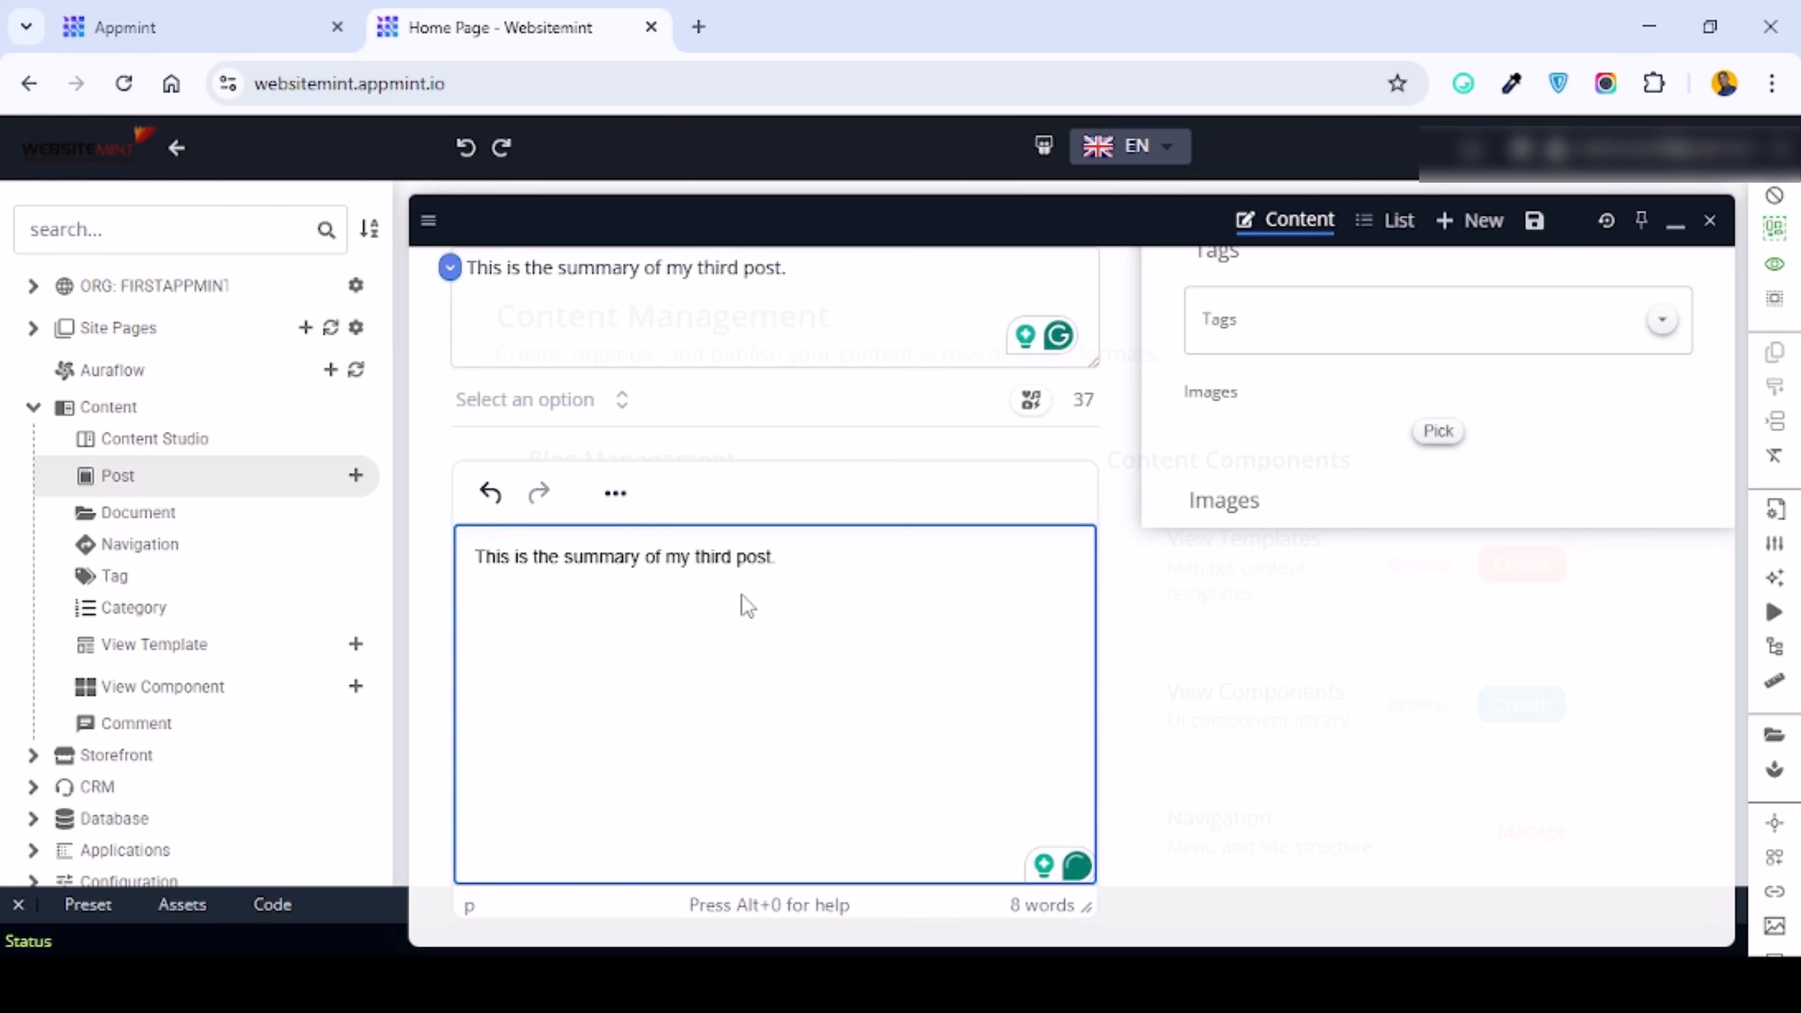
# Step: Copy the body sentence and paste it again after itself in the content body
pyautogui.hotkey('ctrl', 'a')
pyautogui.hotkey('ctrl', 'c')
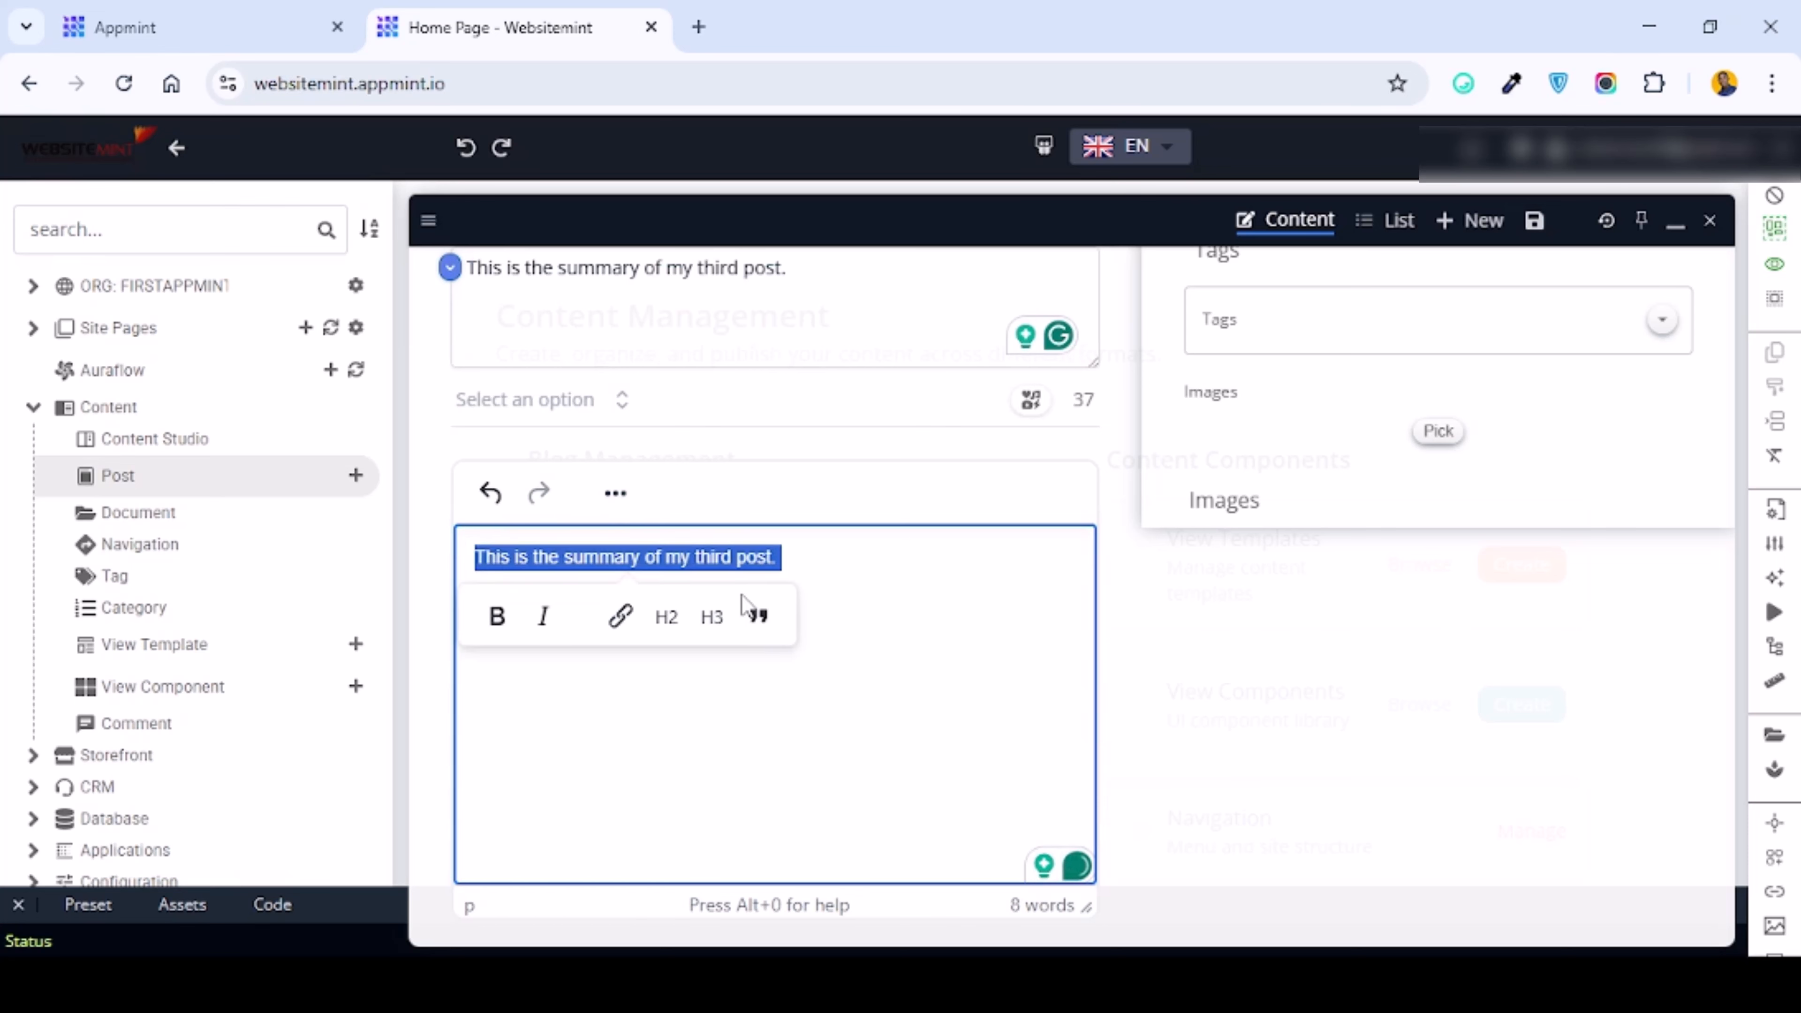
pyautogui.press('Right')
pyautogui.press('F12')
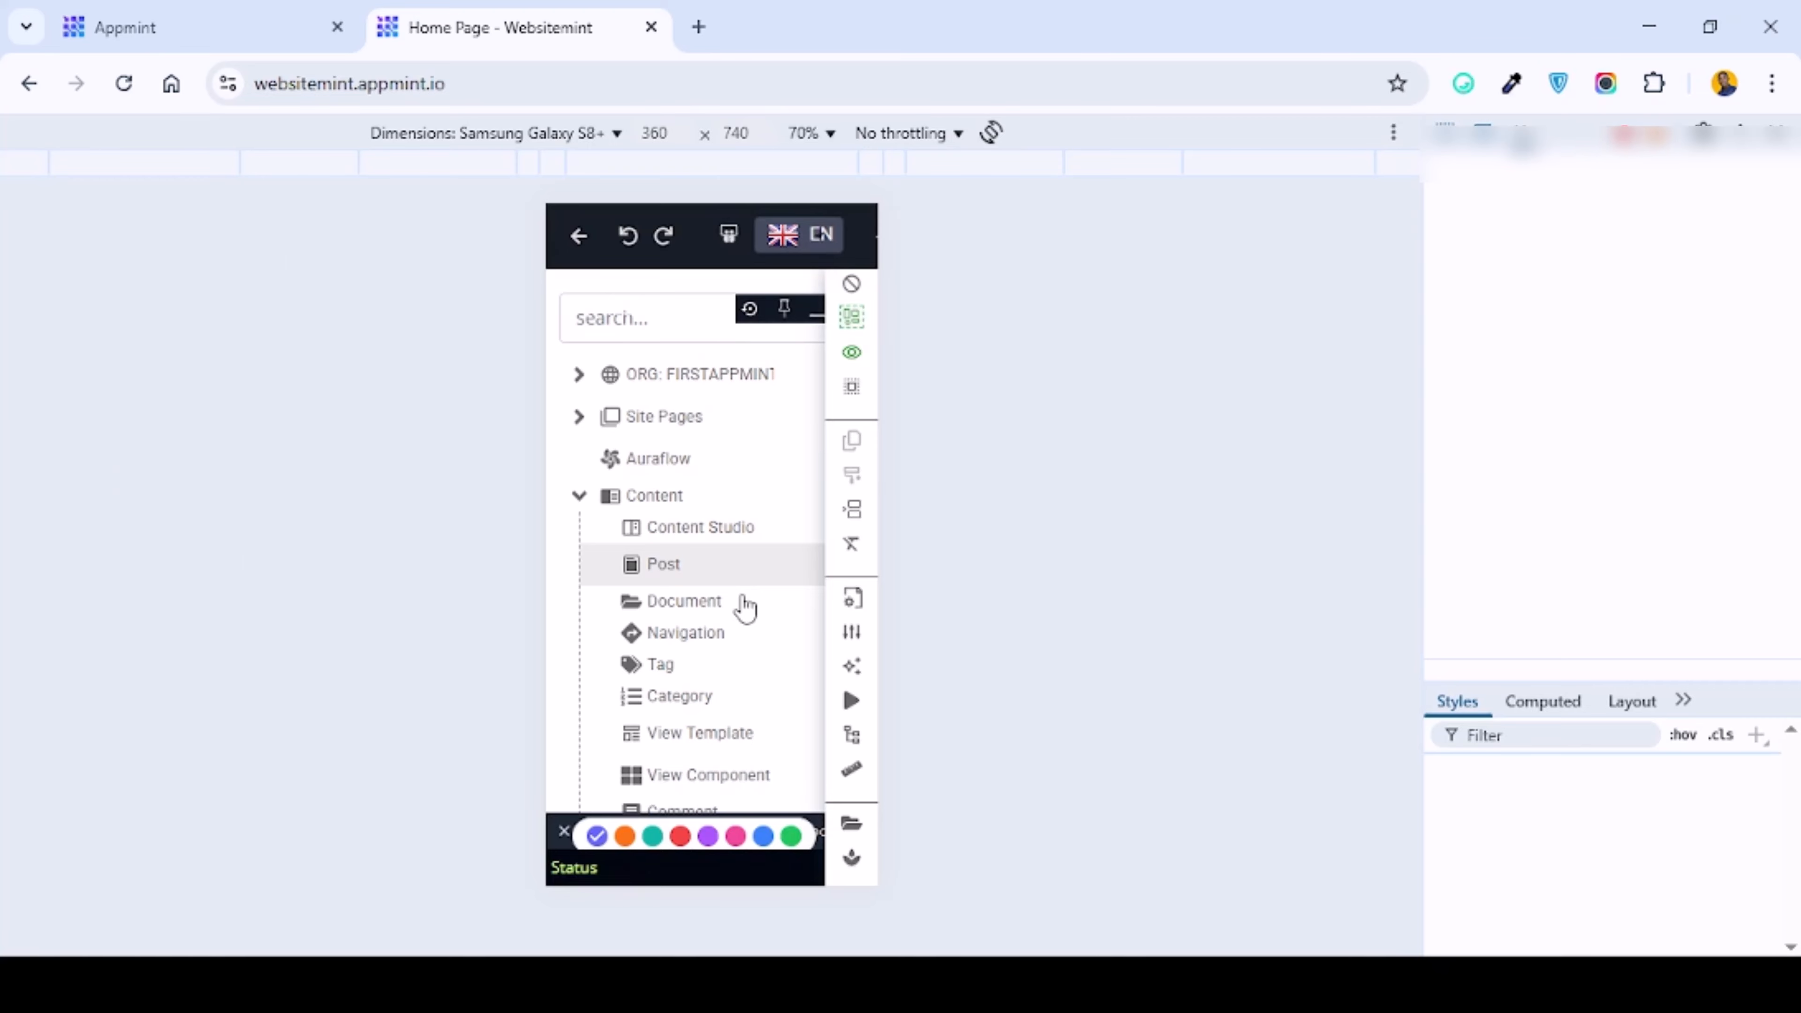
pyautogui.press('F12')
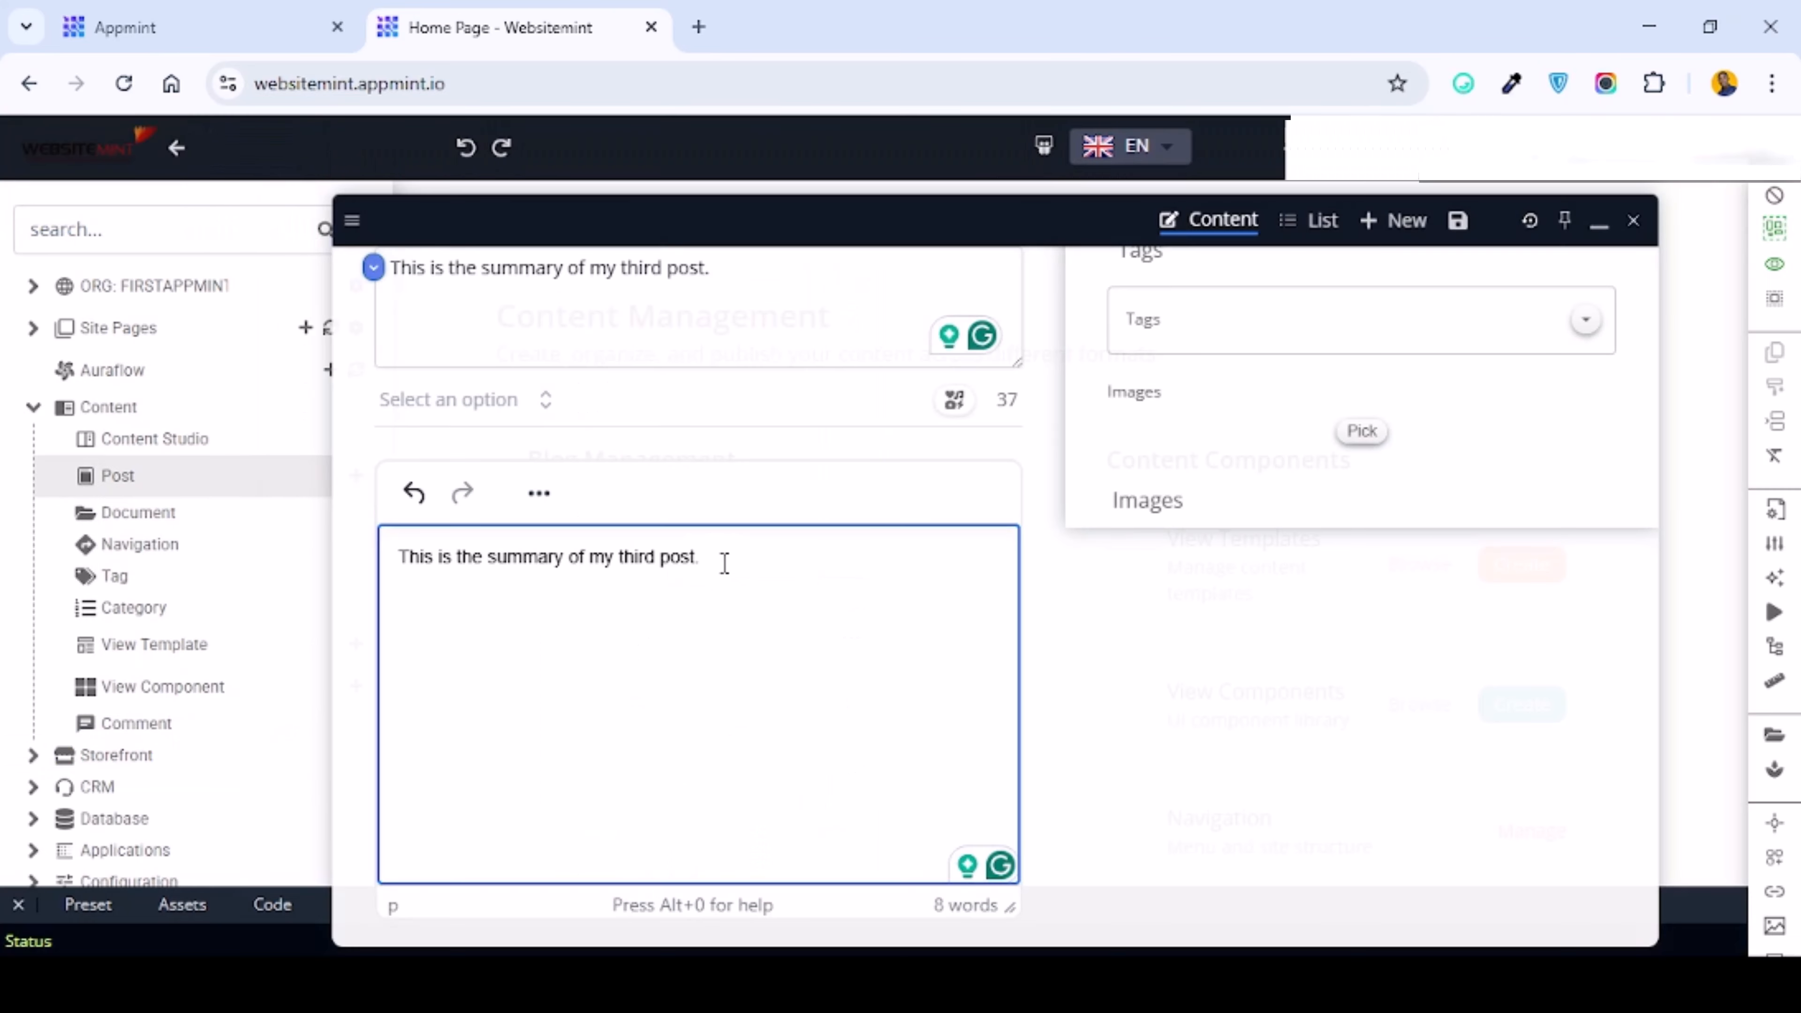
pyautogui.hotkey('ctrl', 'v')
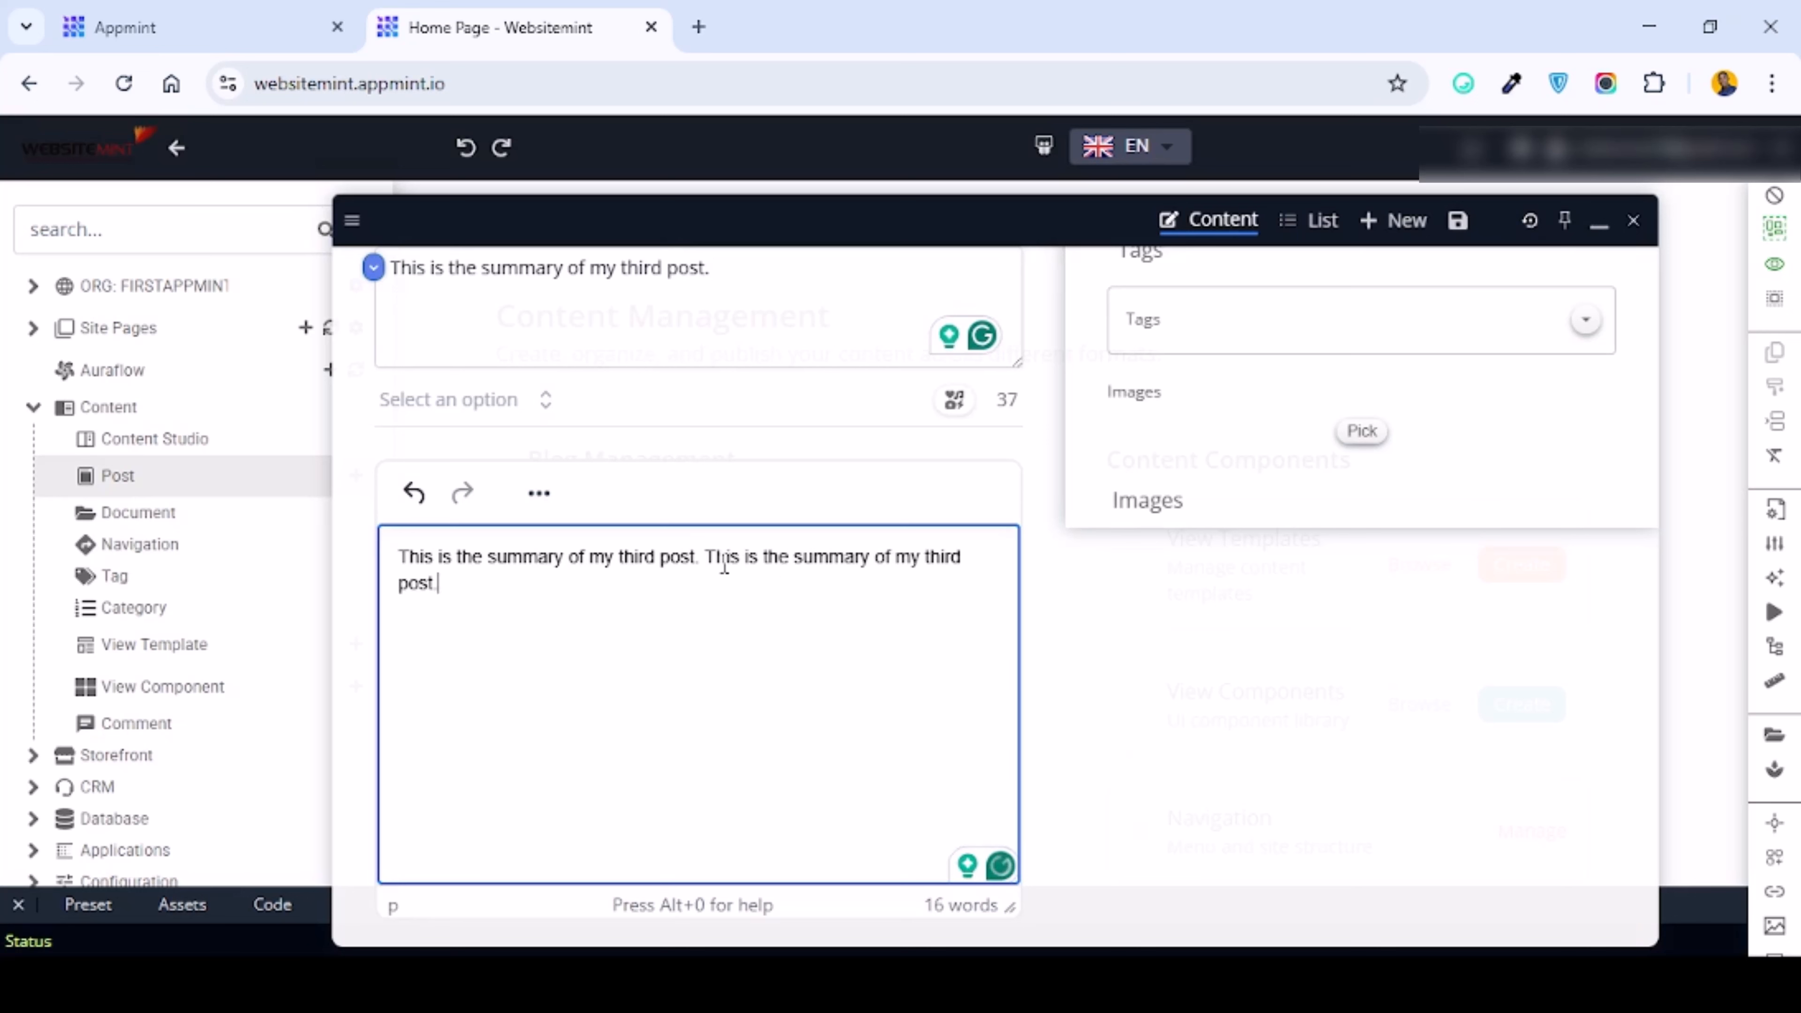
# Step: Fill out the content body by pasting the sentence "This is the summary of my third post." about twenty more times
pyautogui.hotkey('ctrl', 'v')
pyautogui.hotkey('ctrl', 'v')
pyautogui.hotkey('ctrl', 'v')
pyautogui.hotkey('ctrl', 'v')
pyautogui.hotkey('ctrl', 'v')
pyautogui.hotkey('ctrl', 'v')
pyautogui.hotkey('ctrl', 'v')
pyautogui.hotkey('ctrl', 'v')
pyautogui.hotkey('ctrl', 'v')
pyautogui.hotkey('ctrl', 'v')
pyautogui.hotkey('ctrl', 'v')
pyautogui.hotkey('ctrl', 'v')
pyautogui.hotkey('ctrl', 'v')
pyautogui.hotkey('ctrl', 'v')
pyautogui.hotkey('ctrl', 'v')
pyautogui.hotkey('ctrl', 'v')
pyautogui.hotkey('ctrl', 'v')
pyautogui.hotkey('ctrl', 'v')
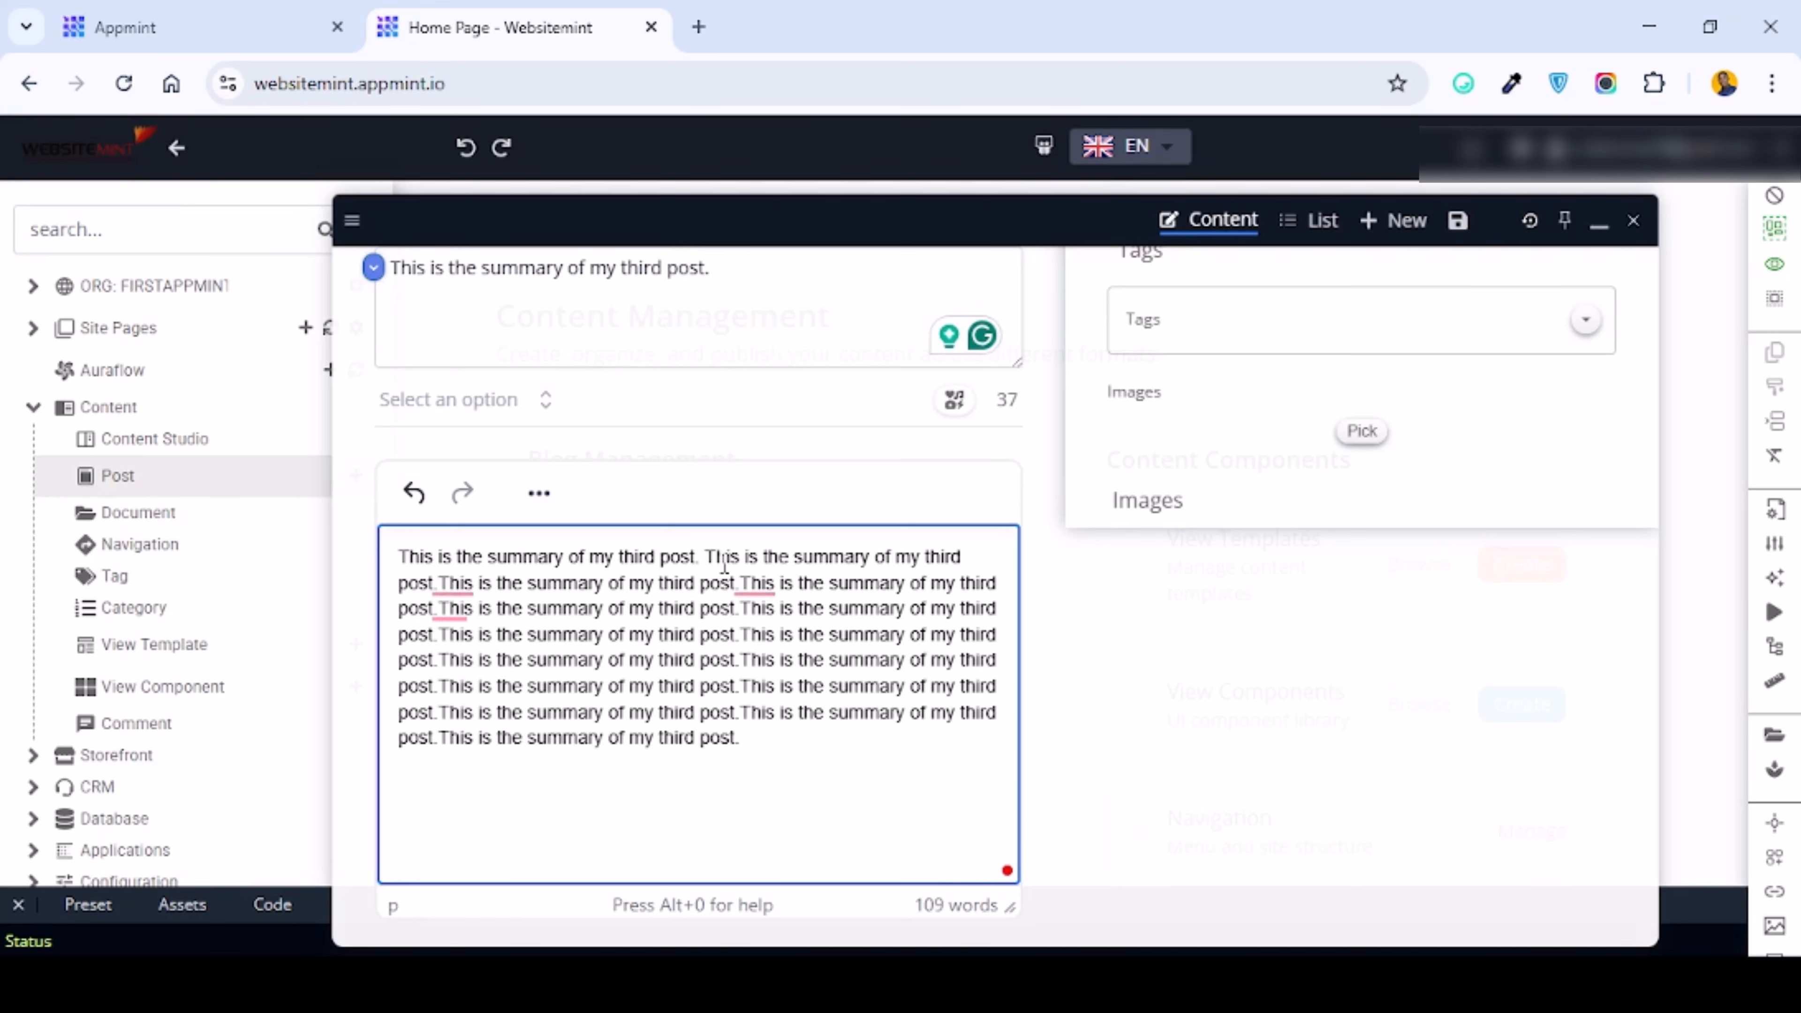
pyautogui.hotkey('ctrl', 'v')
pyautogui.hotkey('ctrl', 'v')
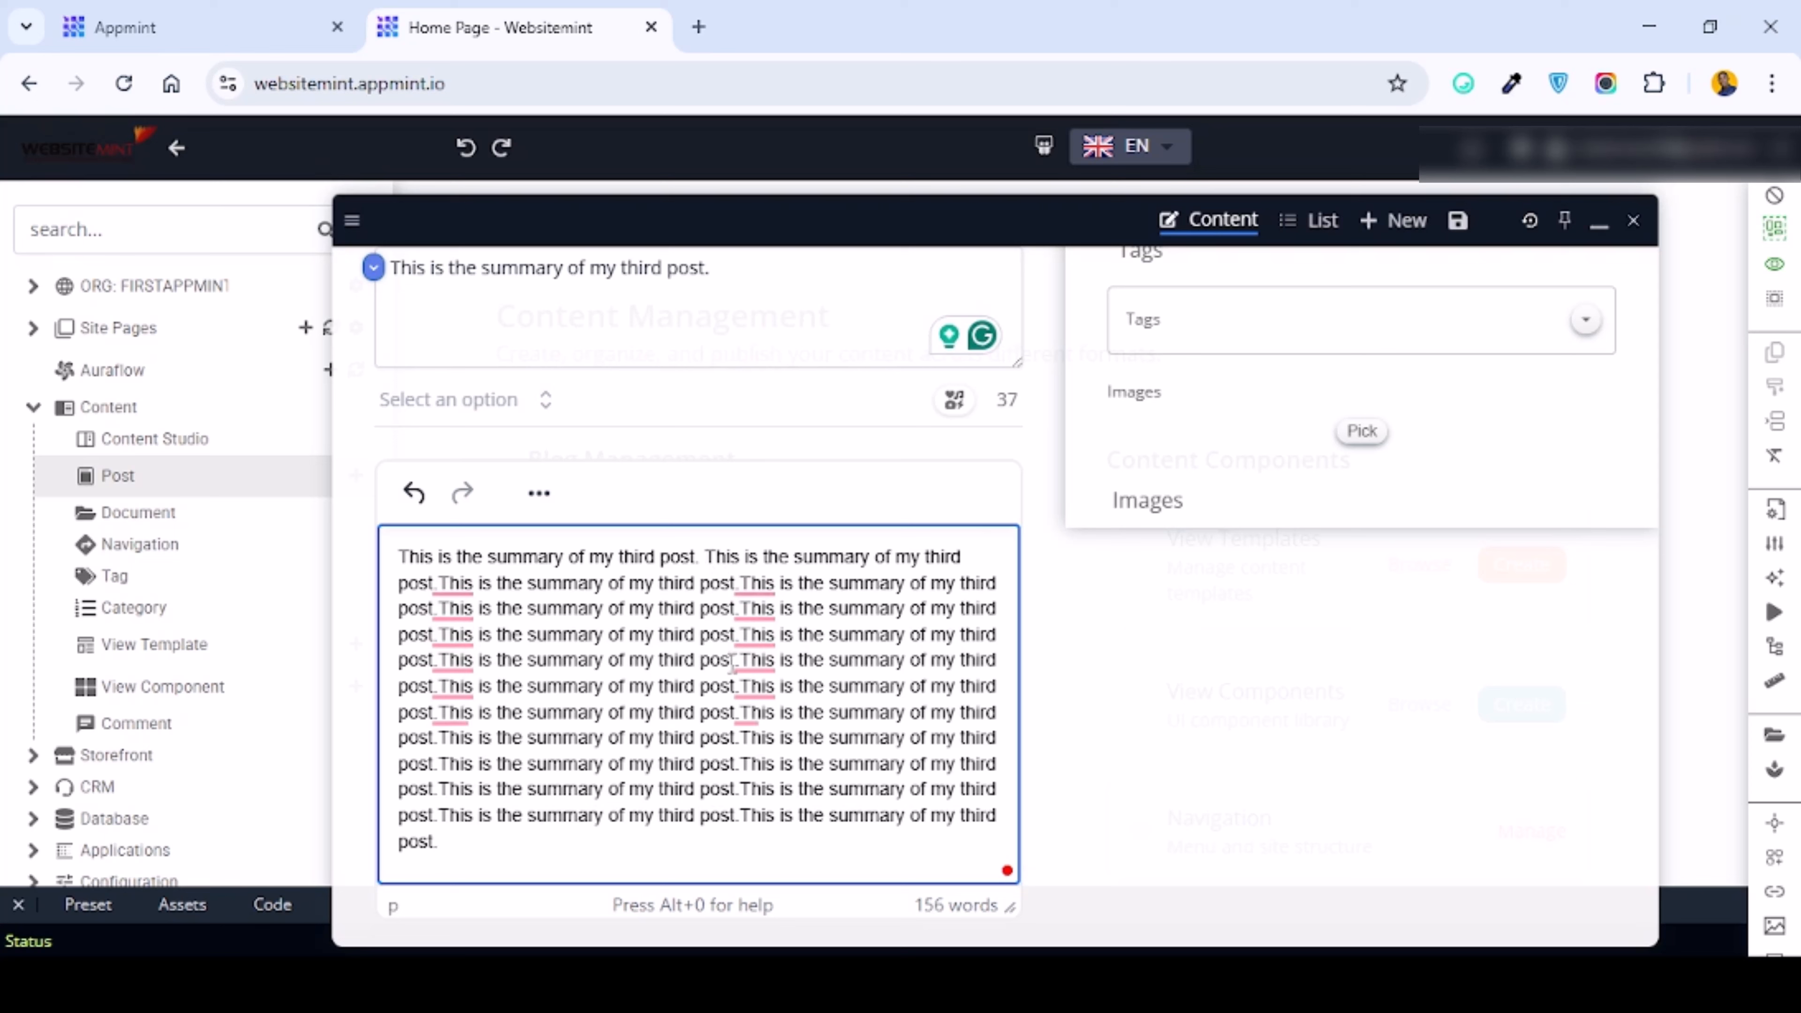
# Step: Split the body text into two paragraphs near its middle and insert an image from the computer between them
pyautogui.click(740, 685)
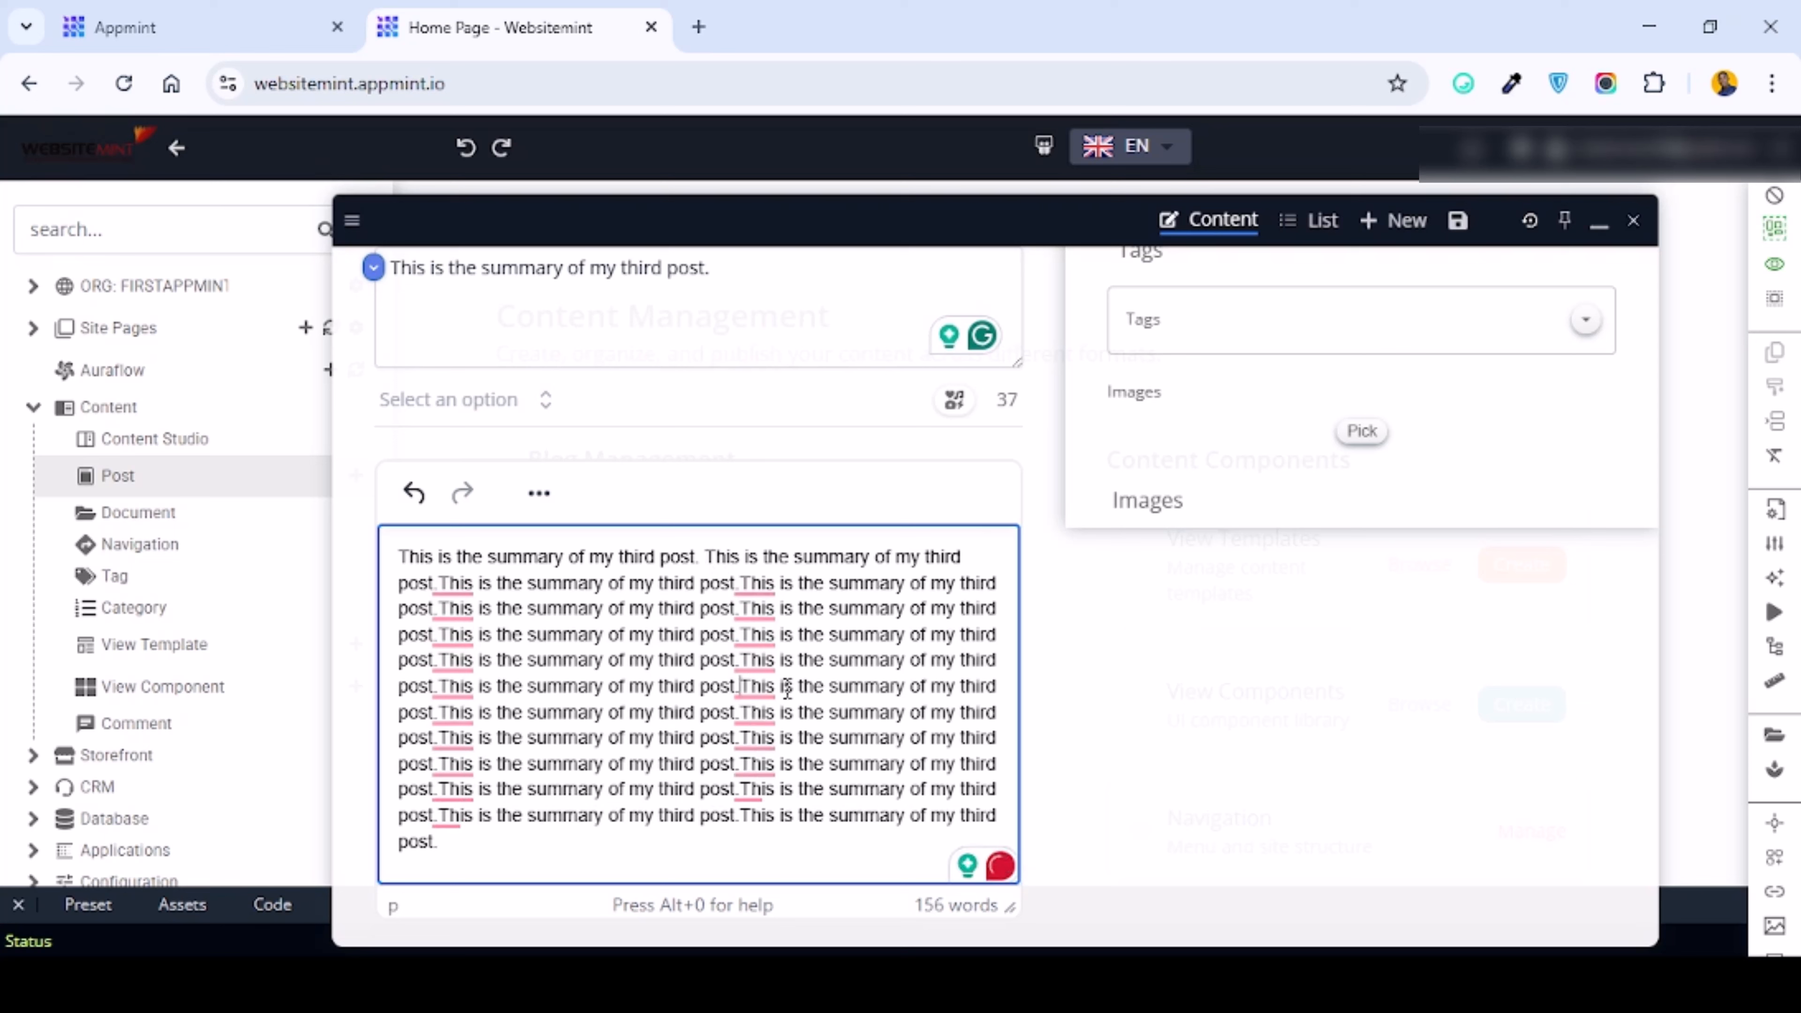
pyautogui.press('Return')
pyautogui.press('Return')
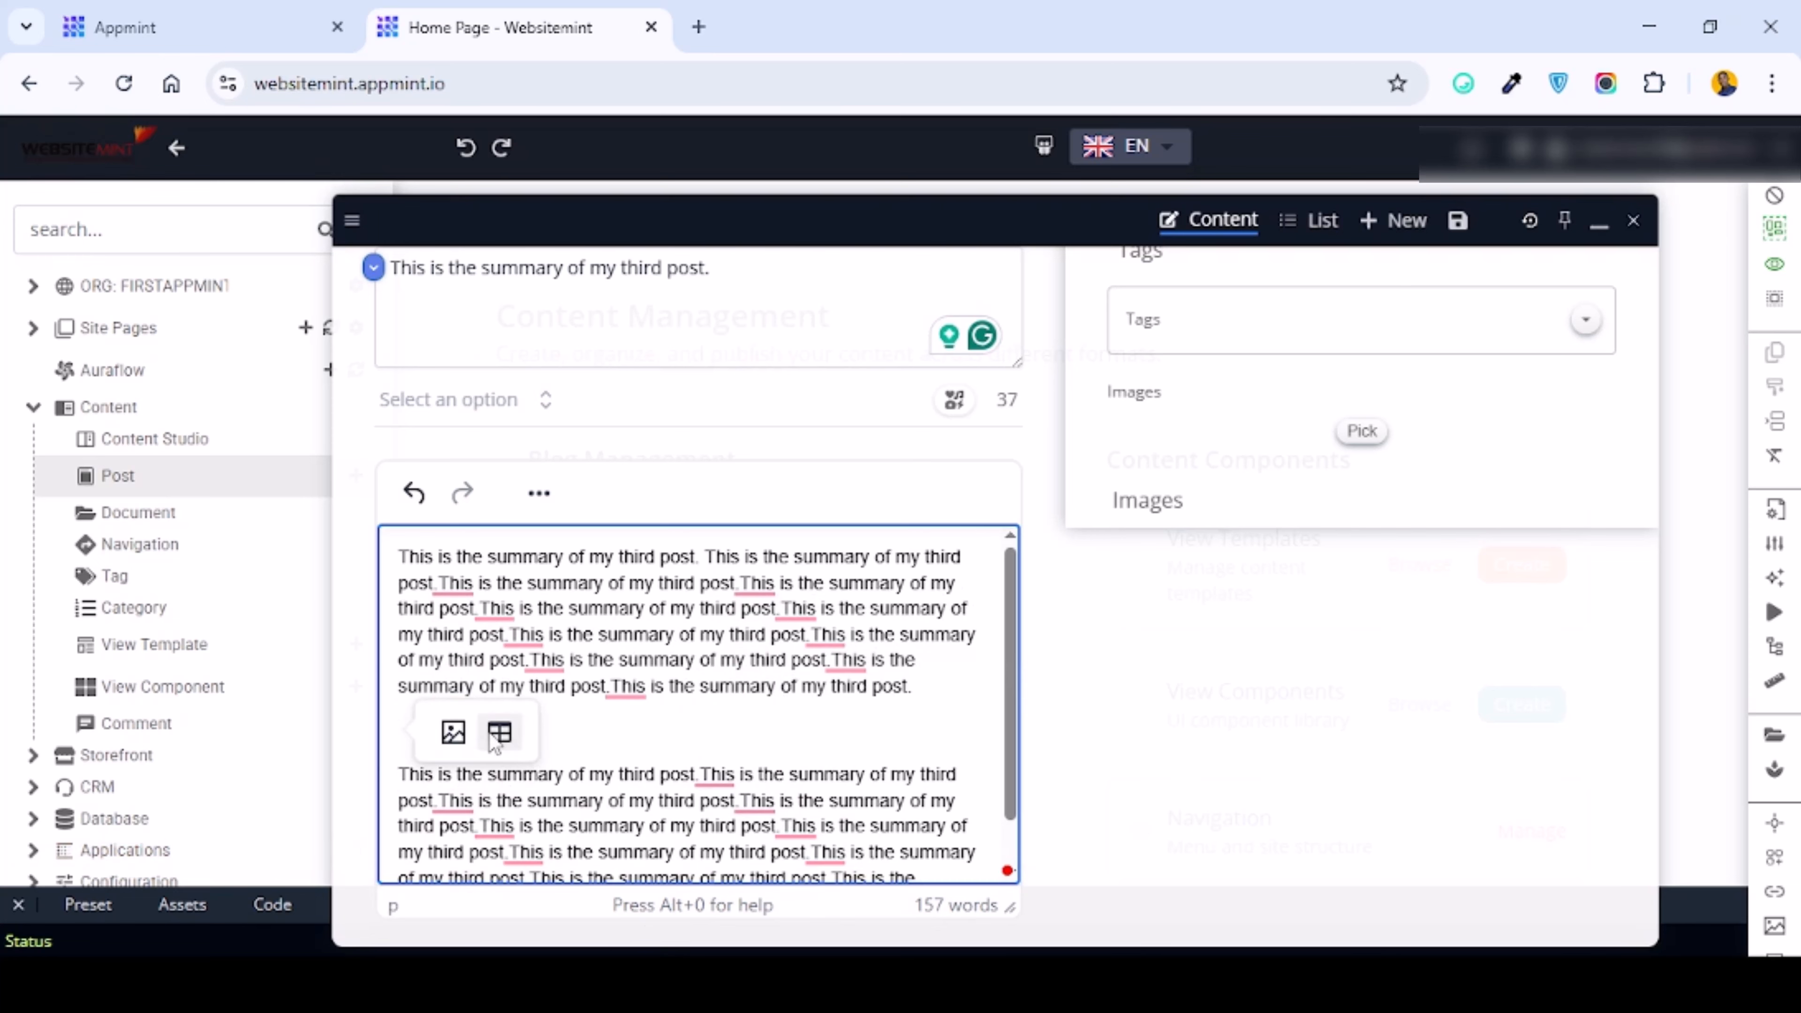
pyautogui.click(451, 734)
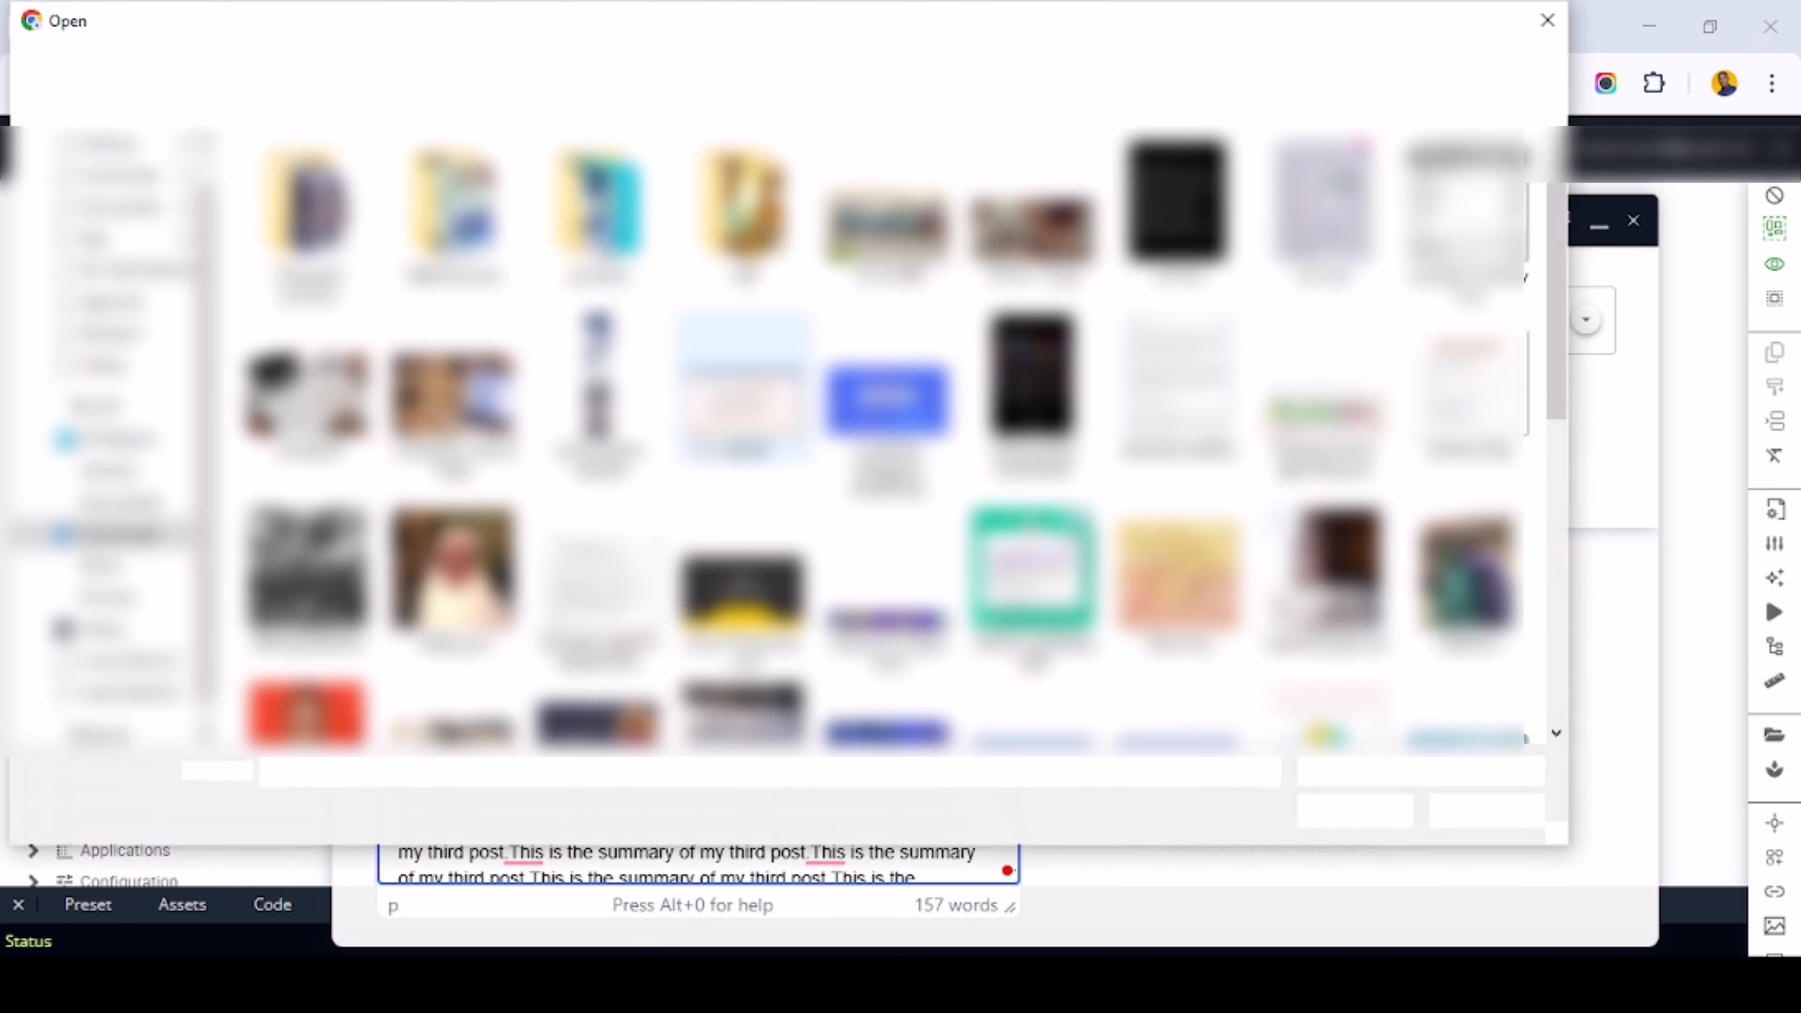
pyautogui.doubleClick(454, 398)
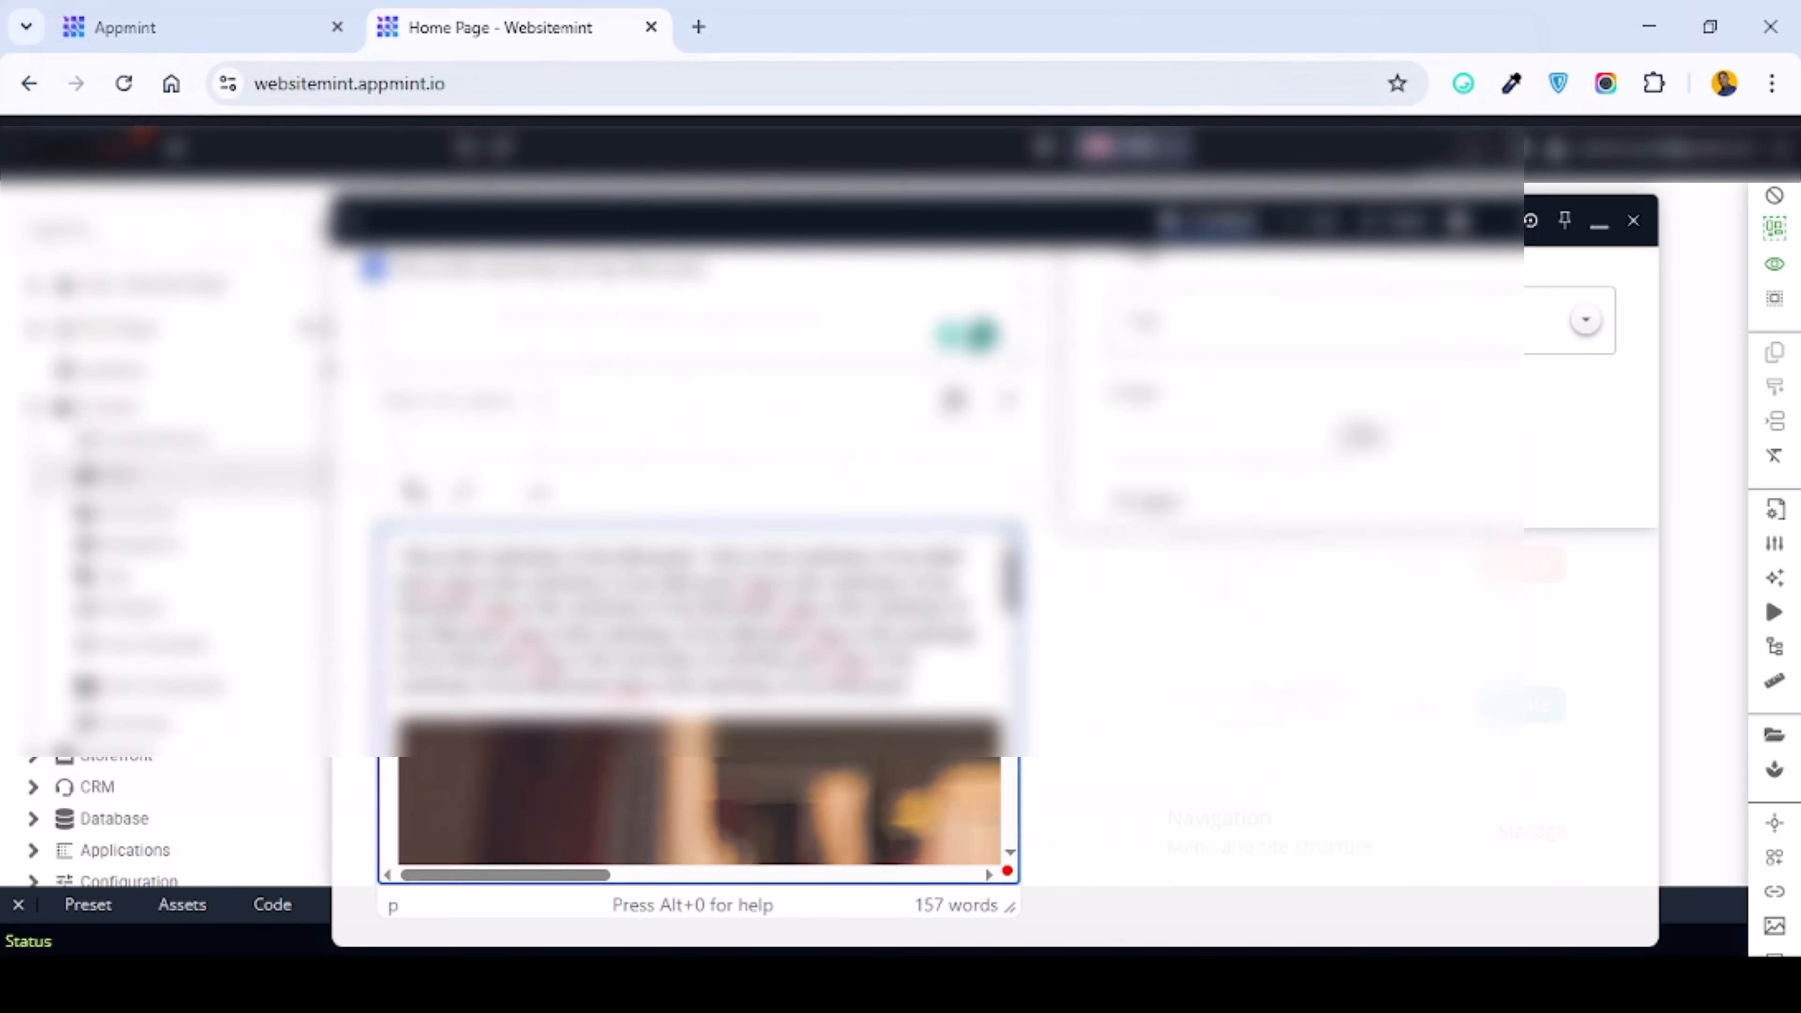
# Step: Add "introduction," as a category of the third post
pyautogui.scroll(3, 1474, 485)
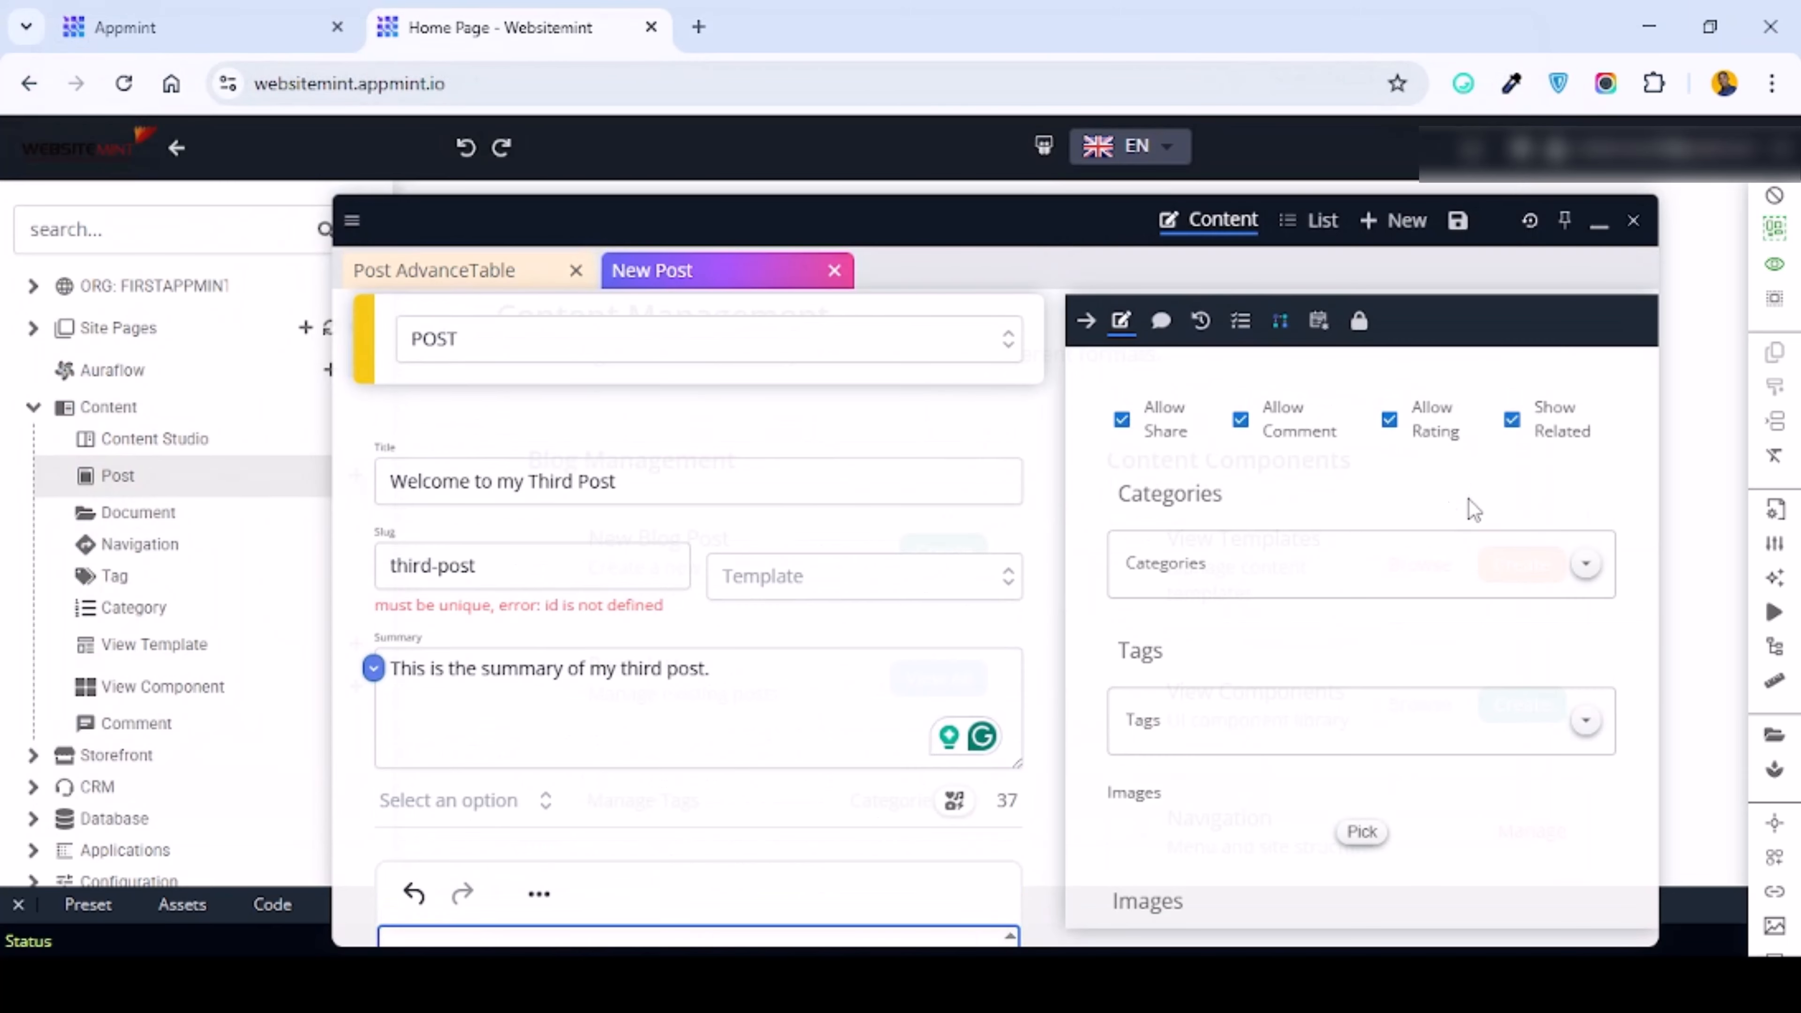
pyautogui.scroll(-2, 1361, 479)
pyautogui.scroll(2, 1276, 500)
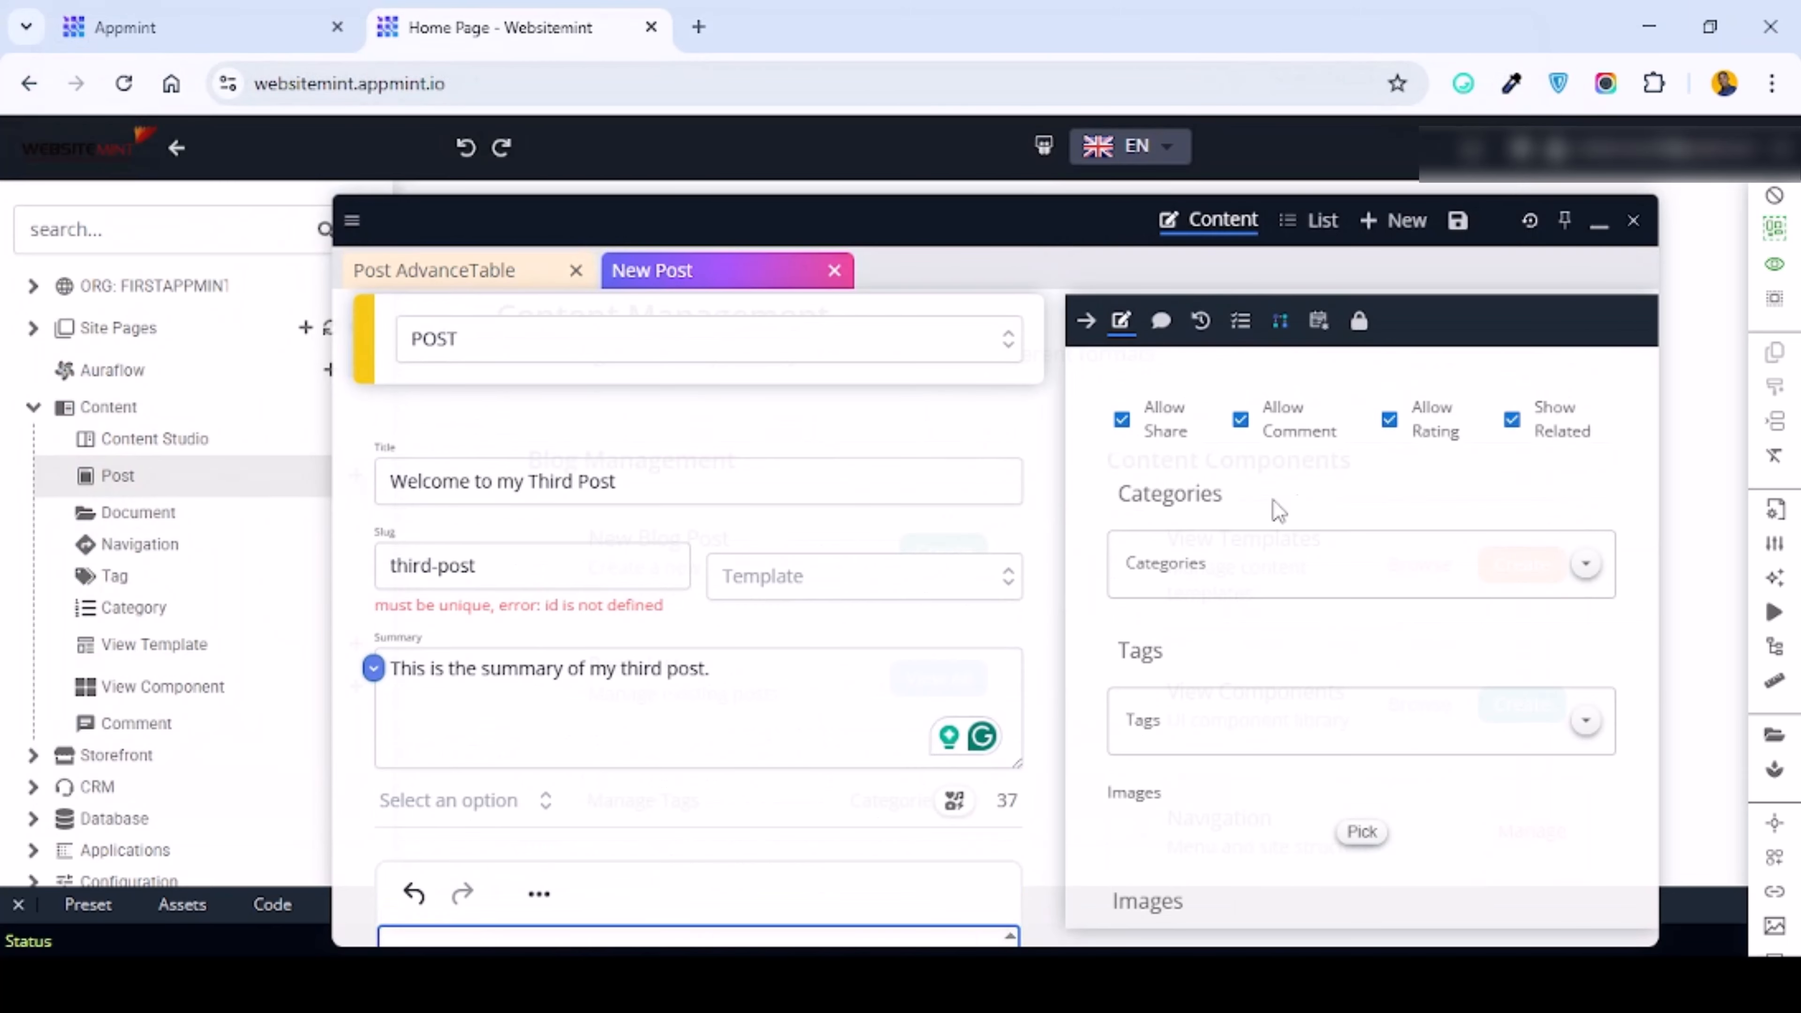
pyautogui.click(1270, 570)
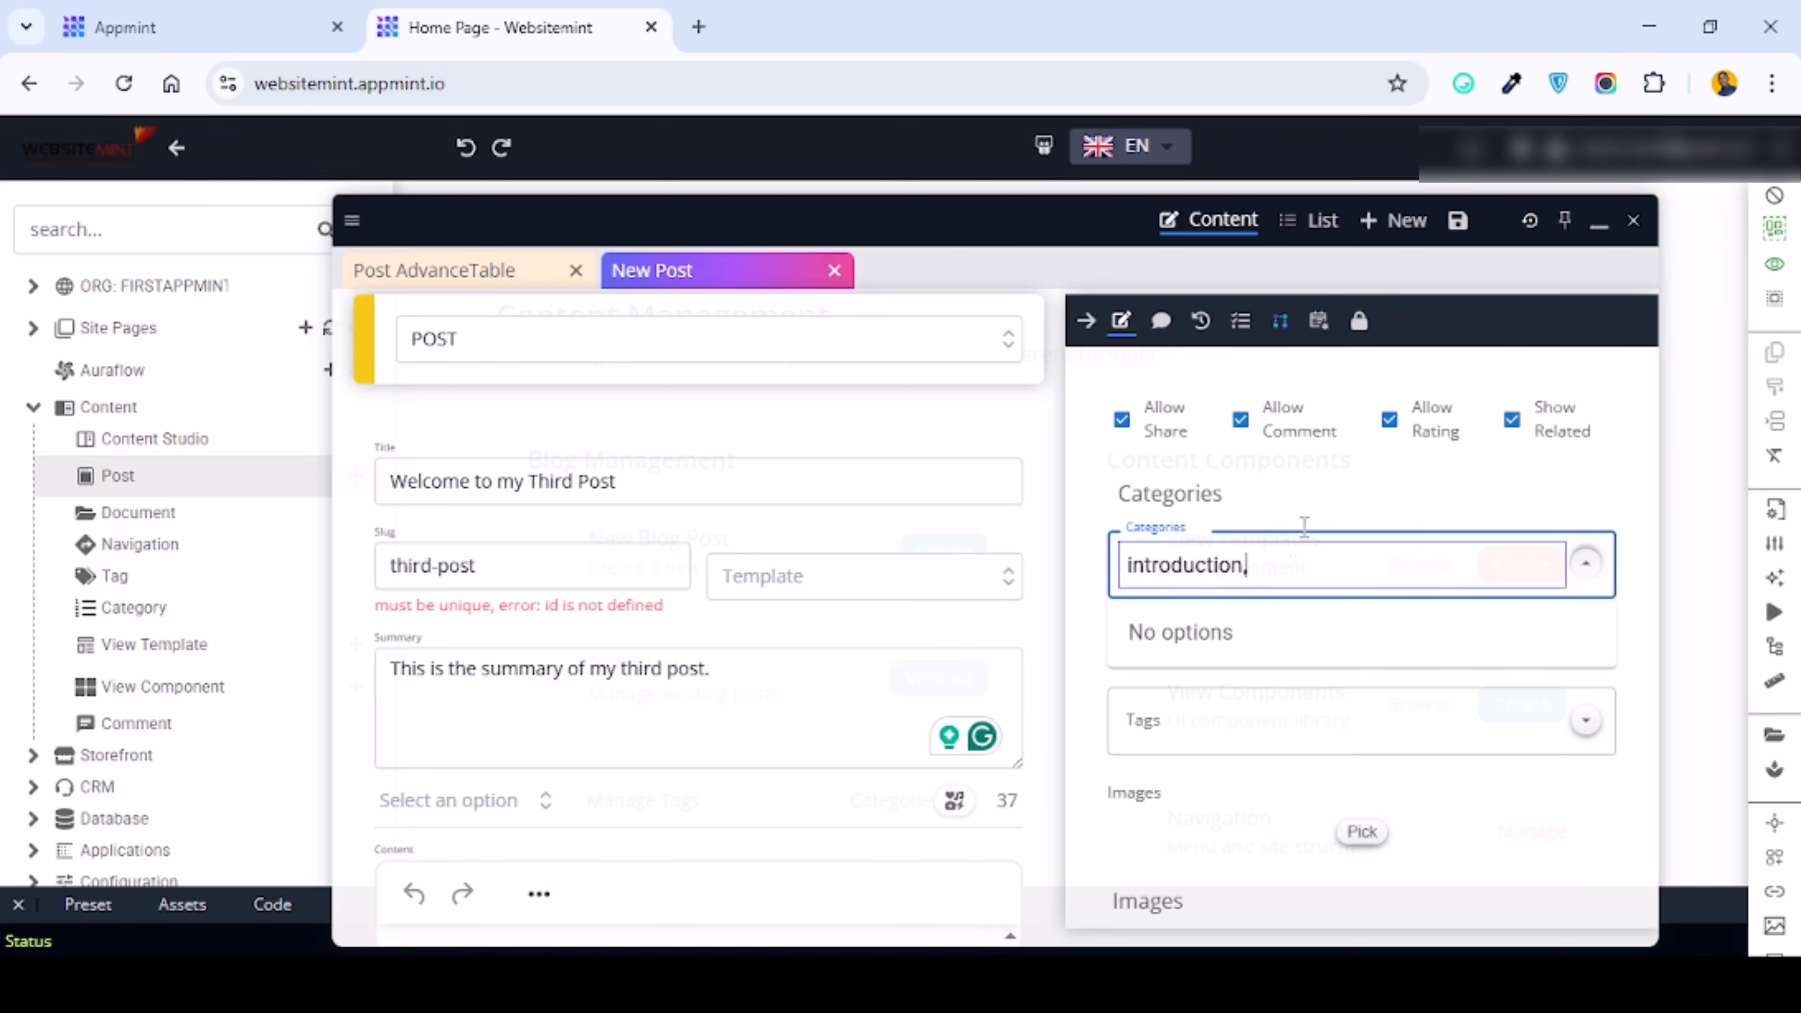
pyautogui.press('Return')
pyautogui.scroll(-1, 1158, 616)
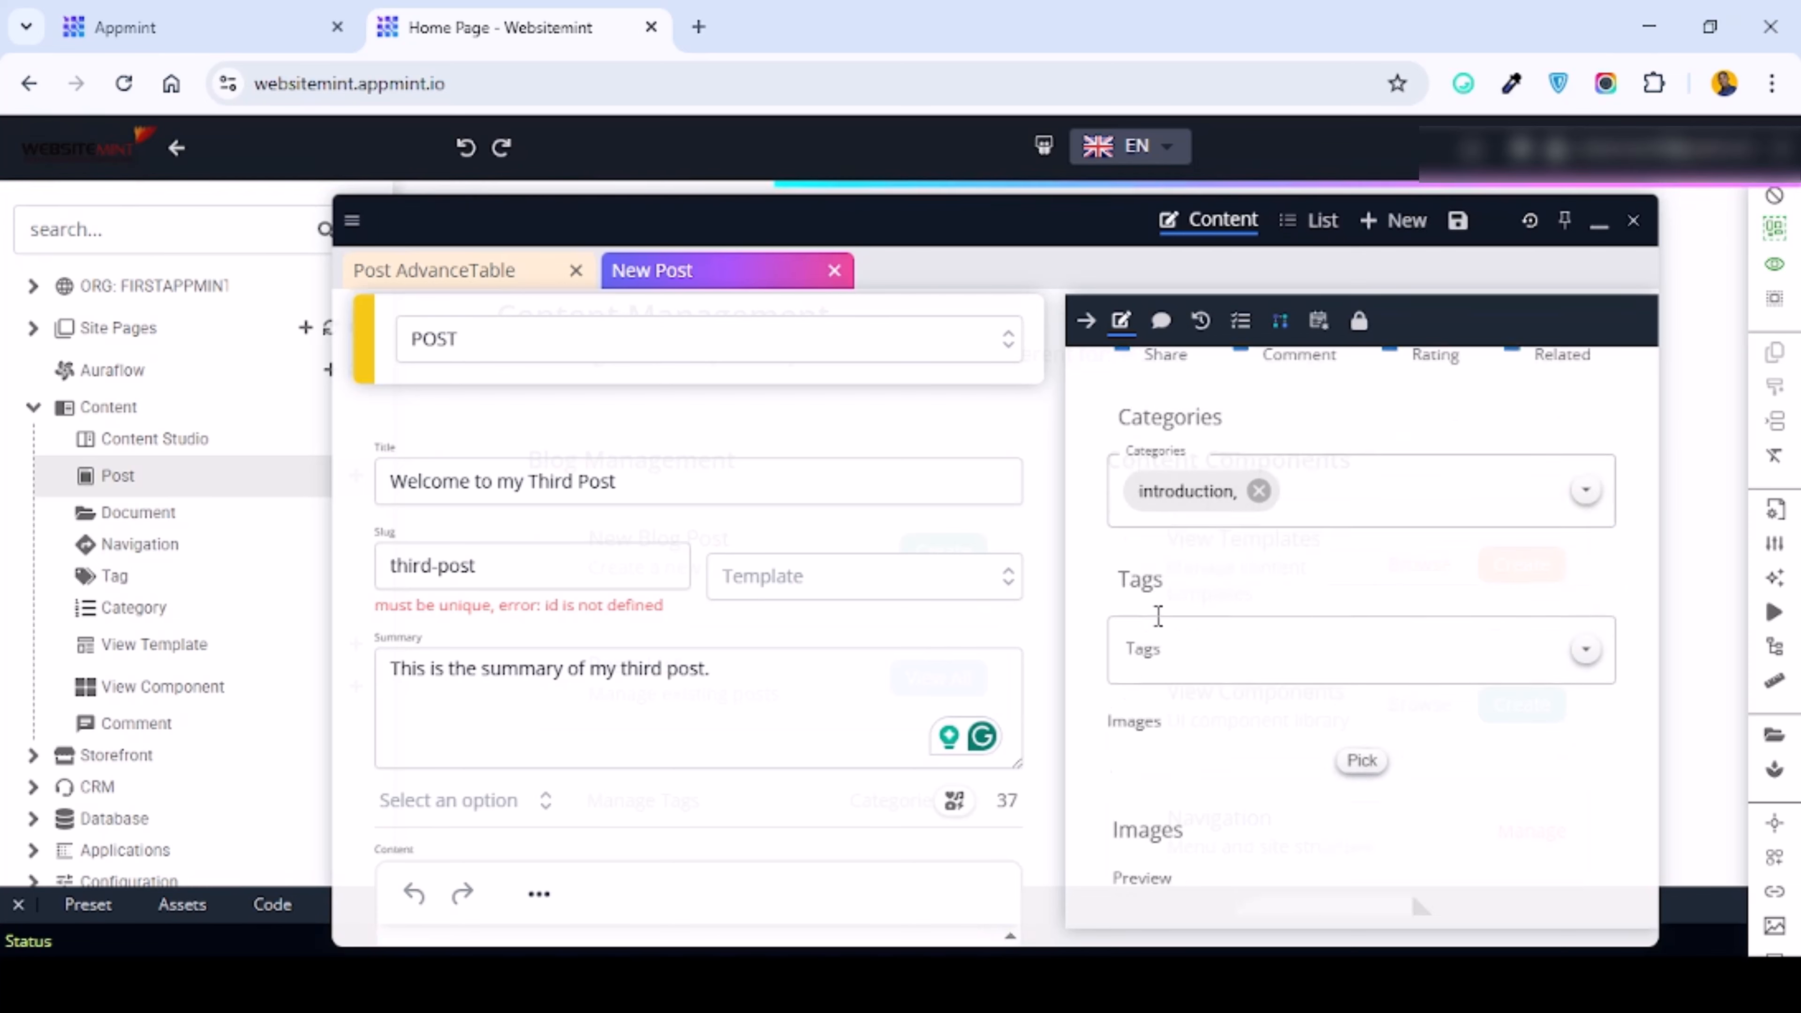
# Step: Review the third post's summary, image preview and body content with its inserted picture
pyautogui.scroll(-8, 1158, 616)
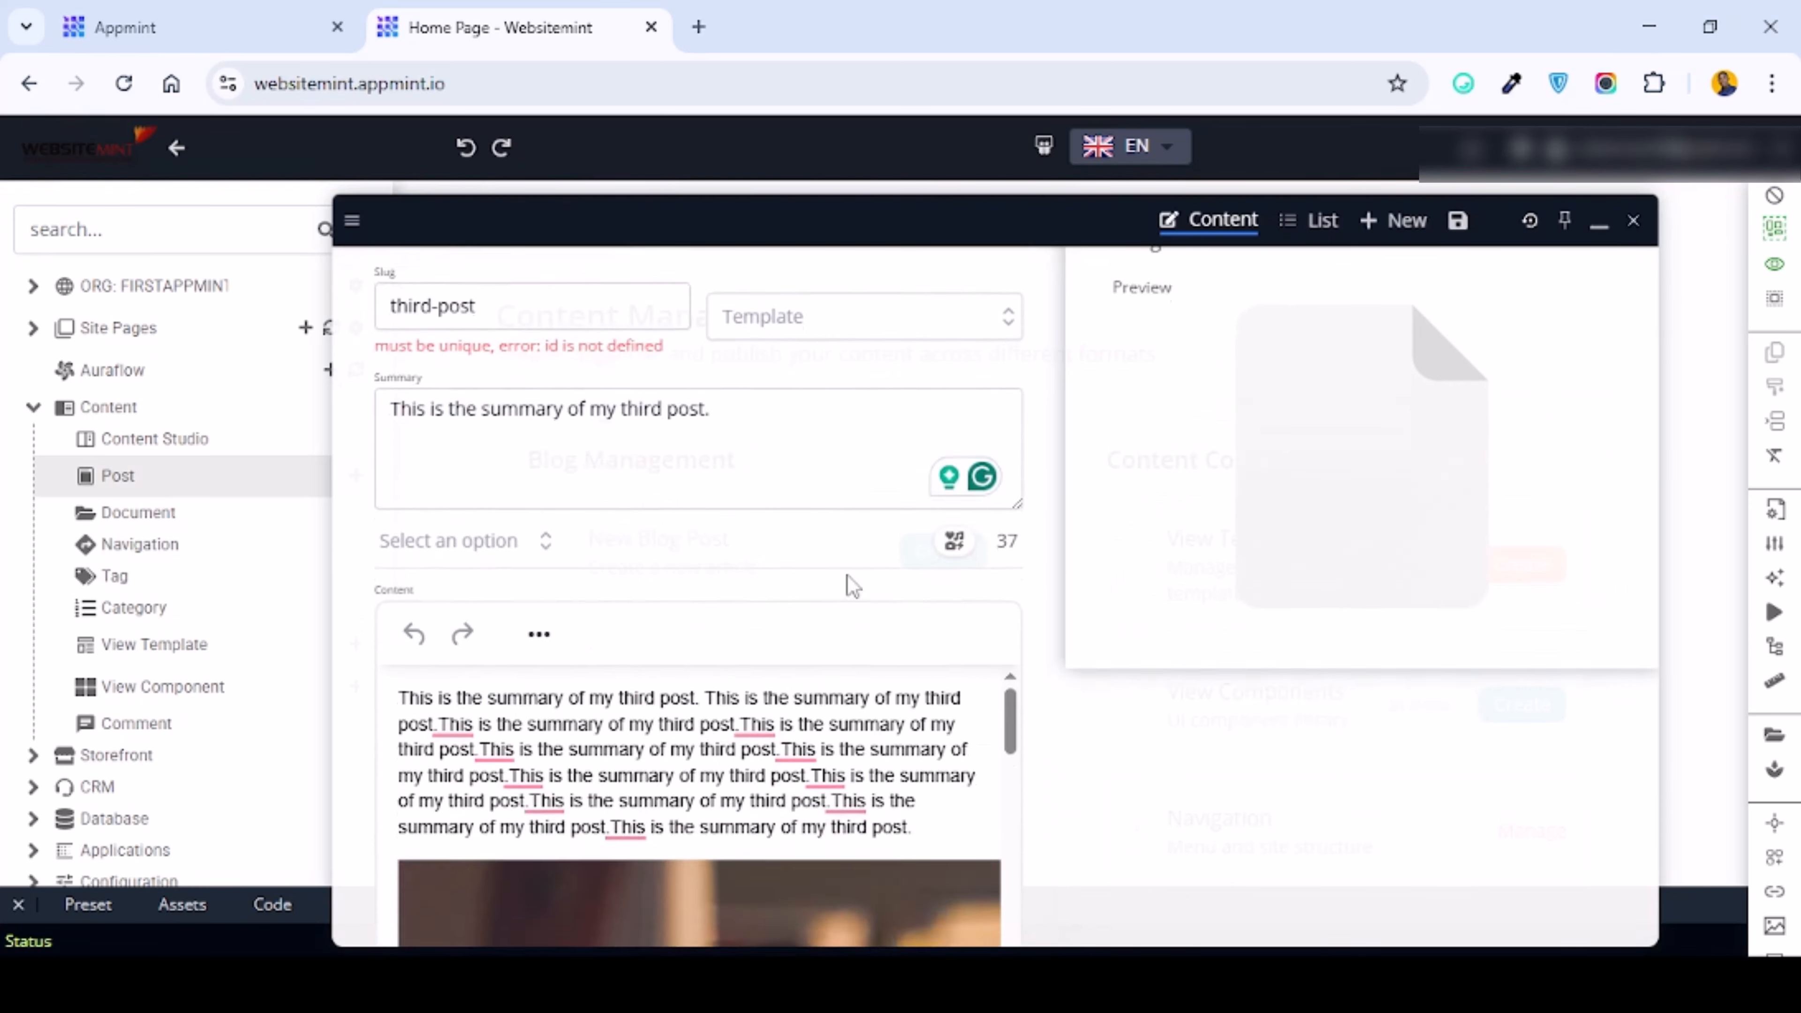
pyautogui.scroll(2, 846, 578)
pyautogui.scroll(-2, 552, 603)
pyautogui.scroll(2, 539, 681)
pyautogui.scroll(-4, 567, 685)
pyautogui.scroll(4, 599, 661)
pyautogui.scroll(-2, 599, 657)
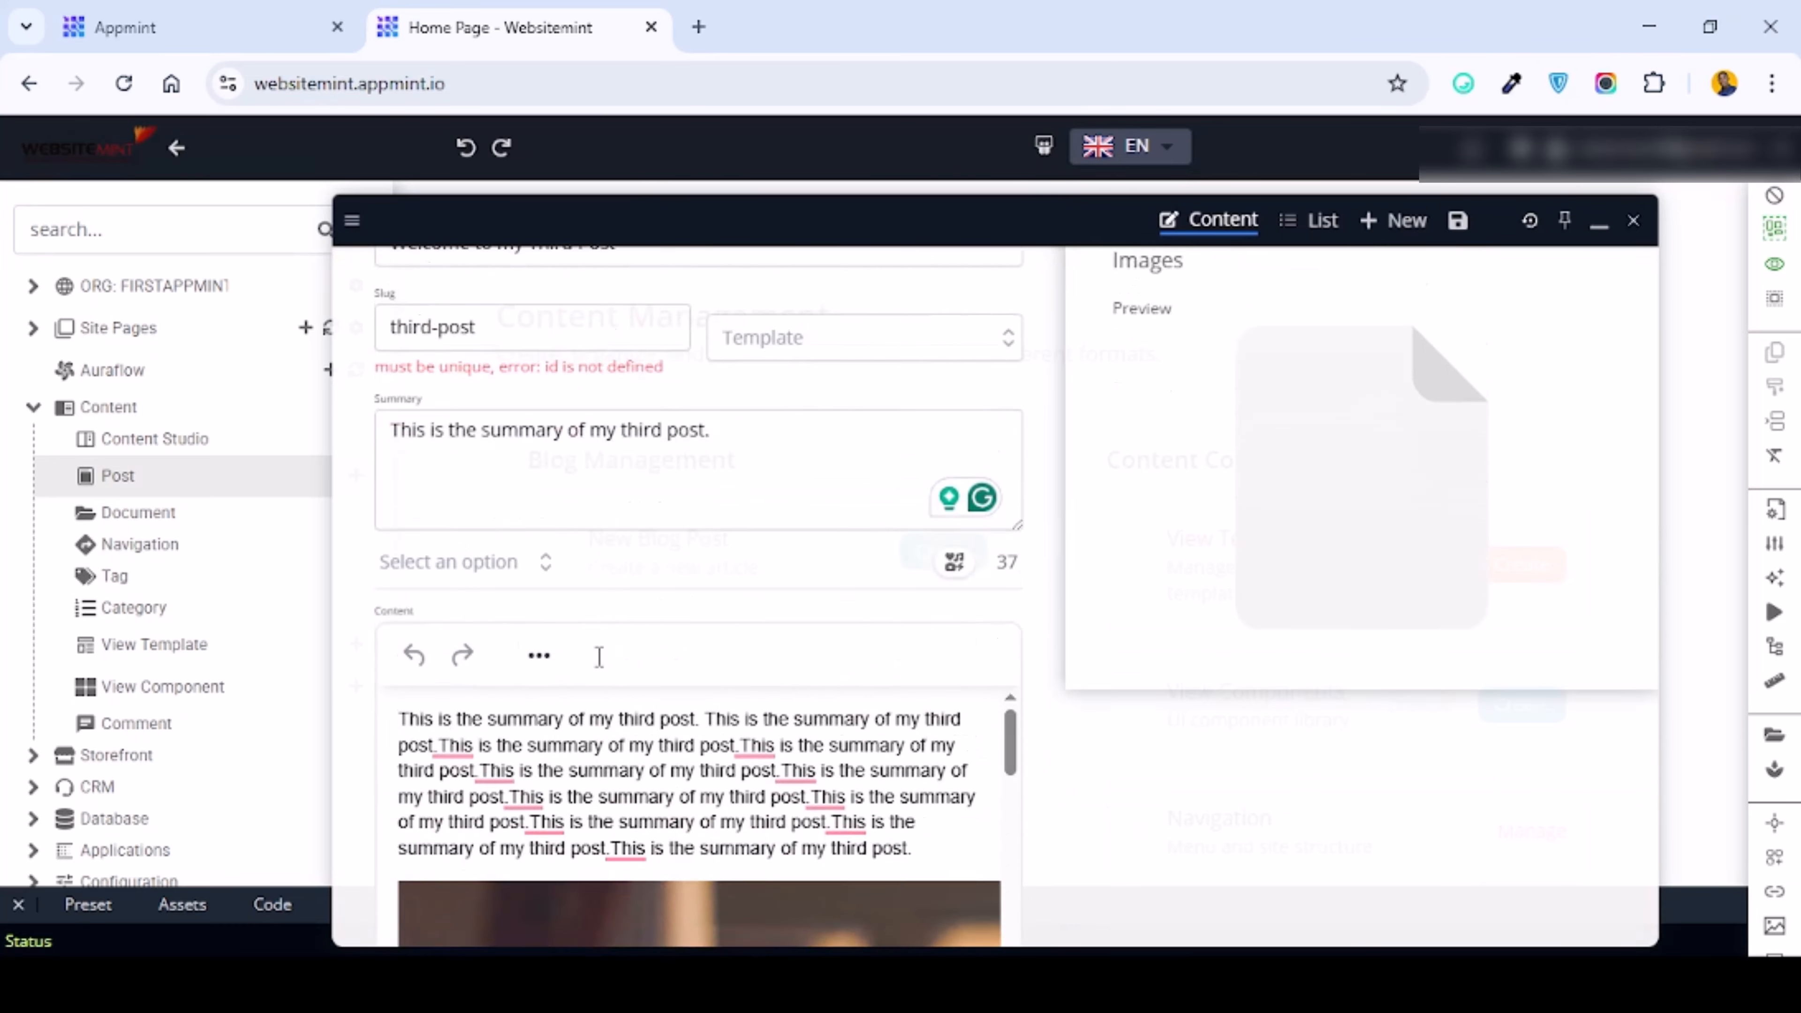
pyautogui.scroll(-2, 599, 657)
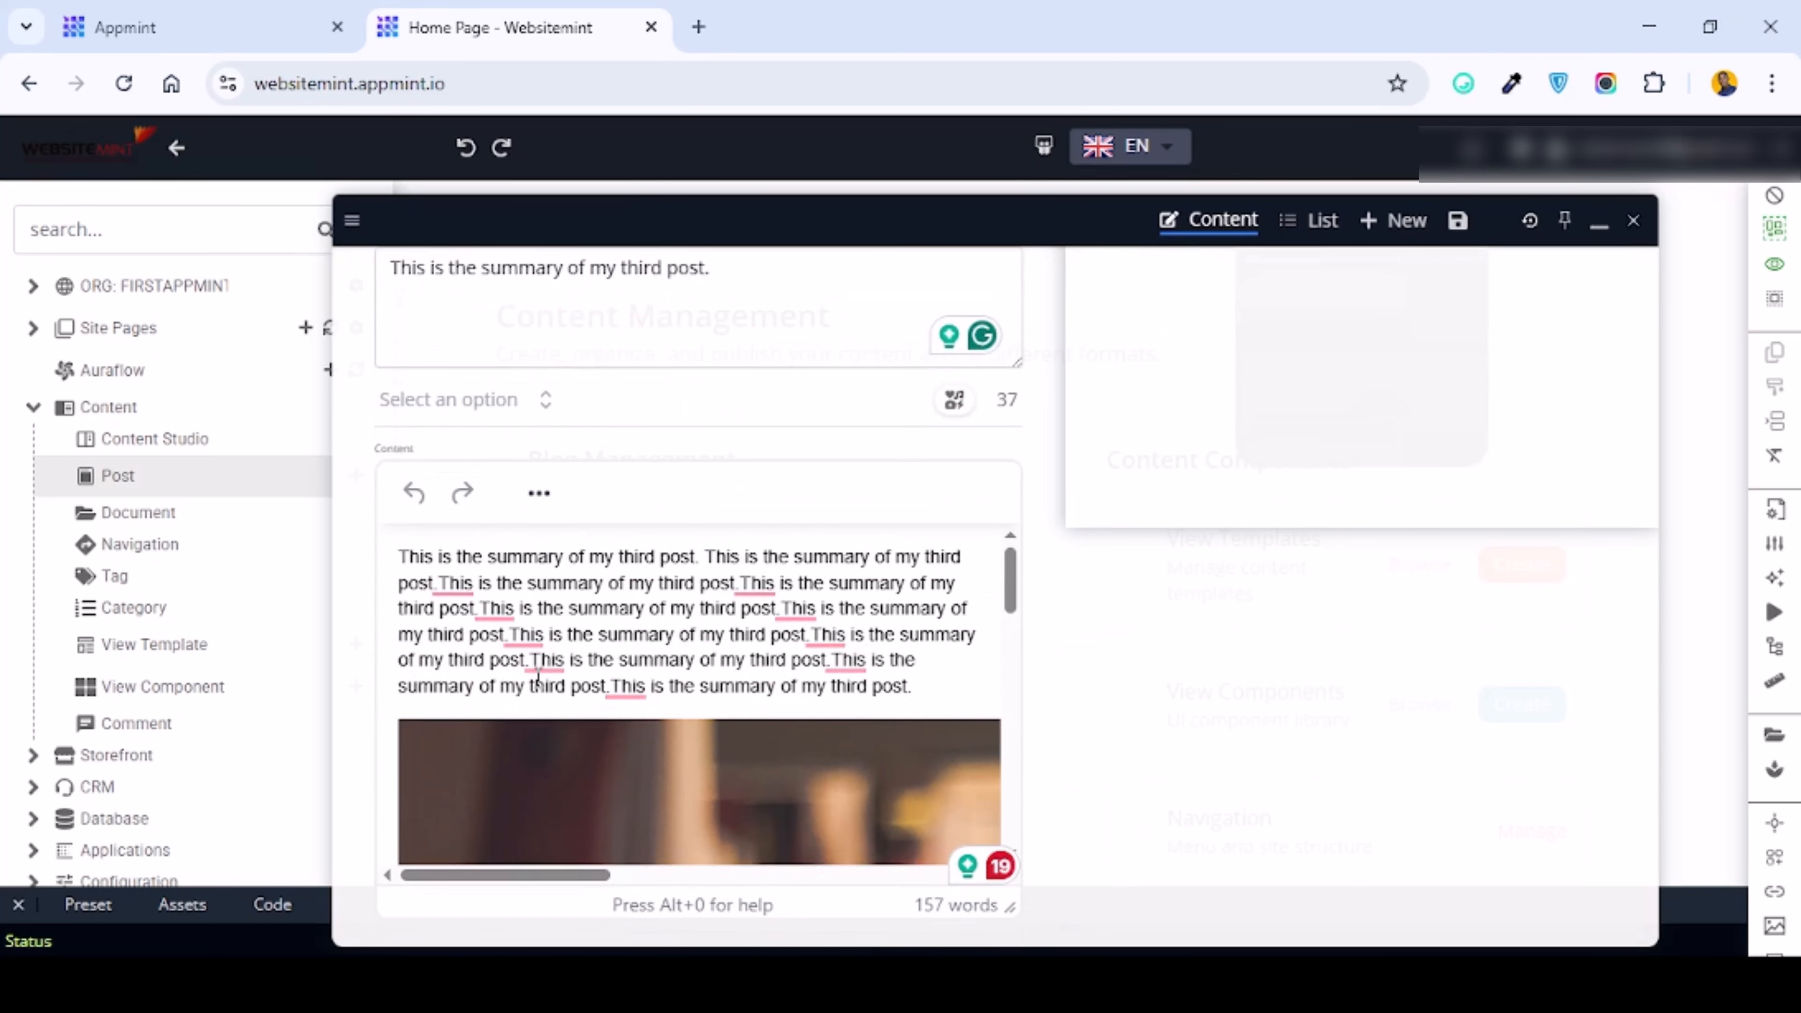
pyautogui.click(648, 632)
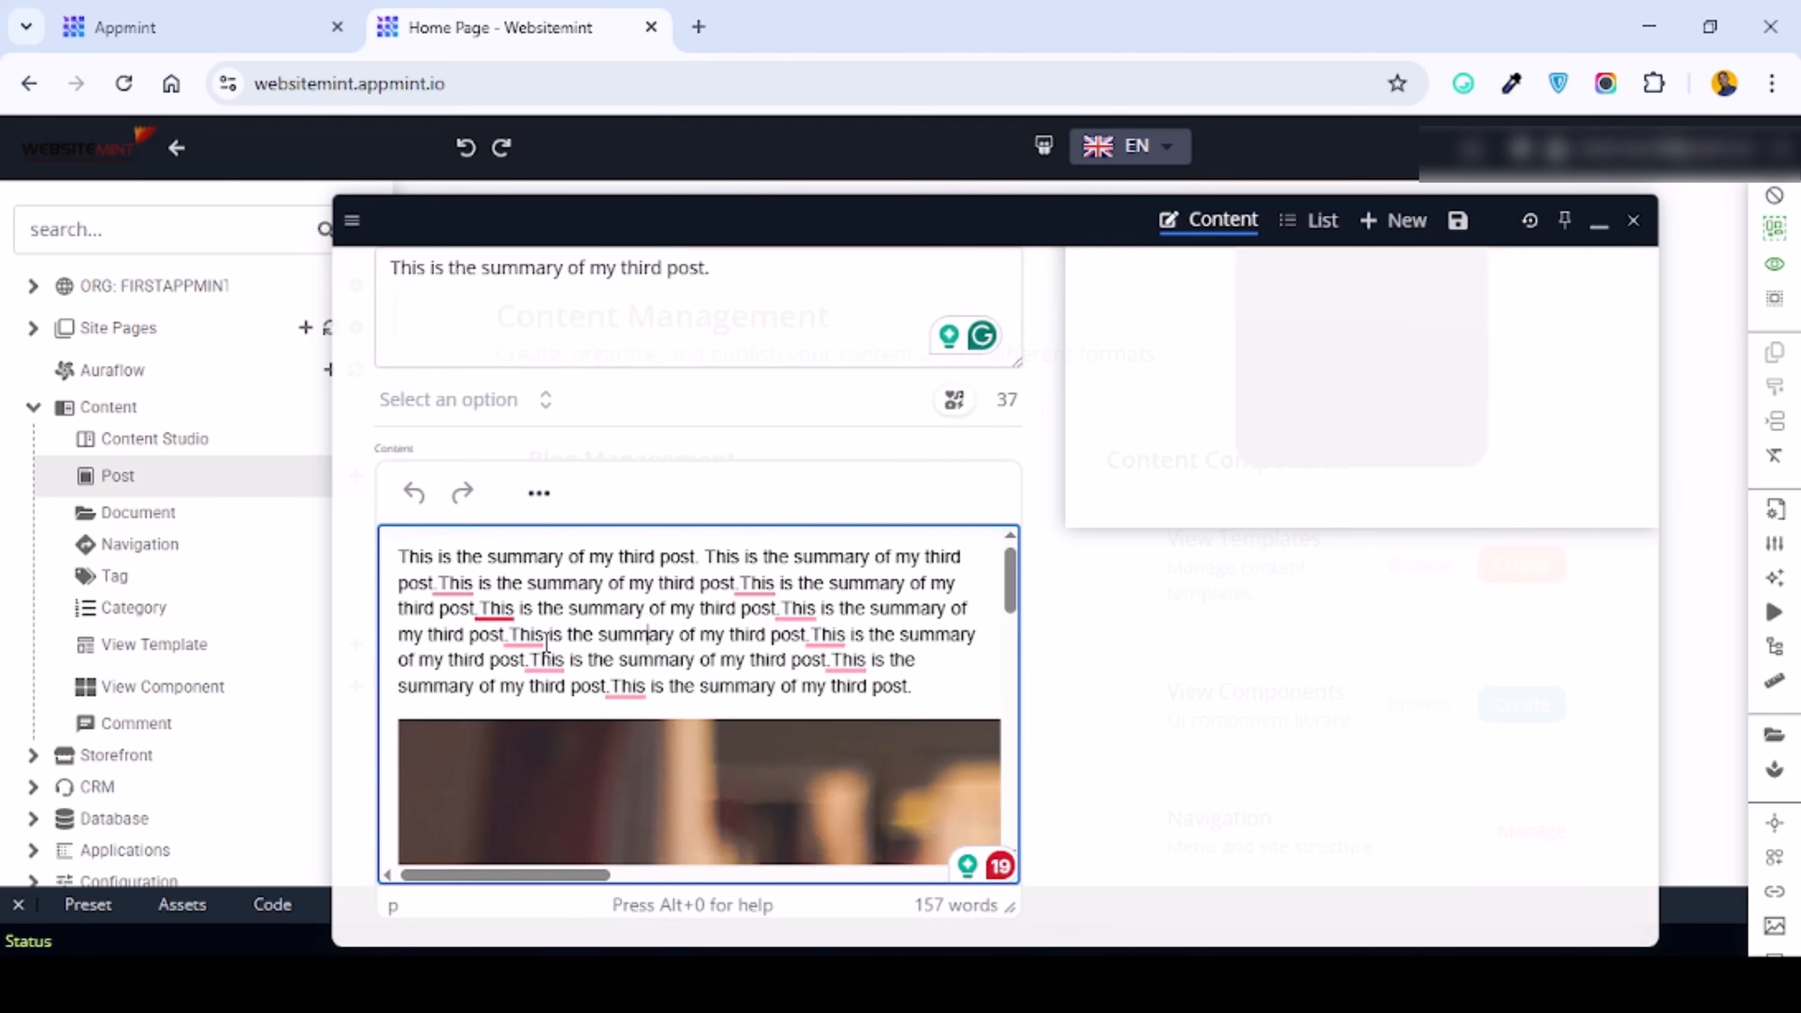
pyautogui.scroll(-2, 646, 670)
pyautogui.scroll(2, 679, 699)
# Step: Look through the content editor's additional formatting and insert tools, and close them without applying a format
pyautogui.click(539, 492)
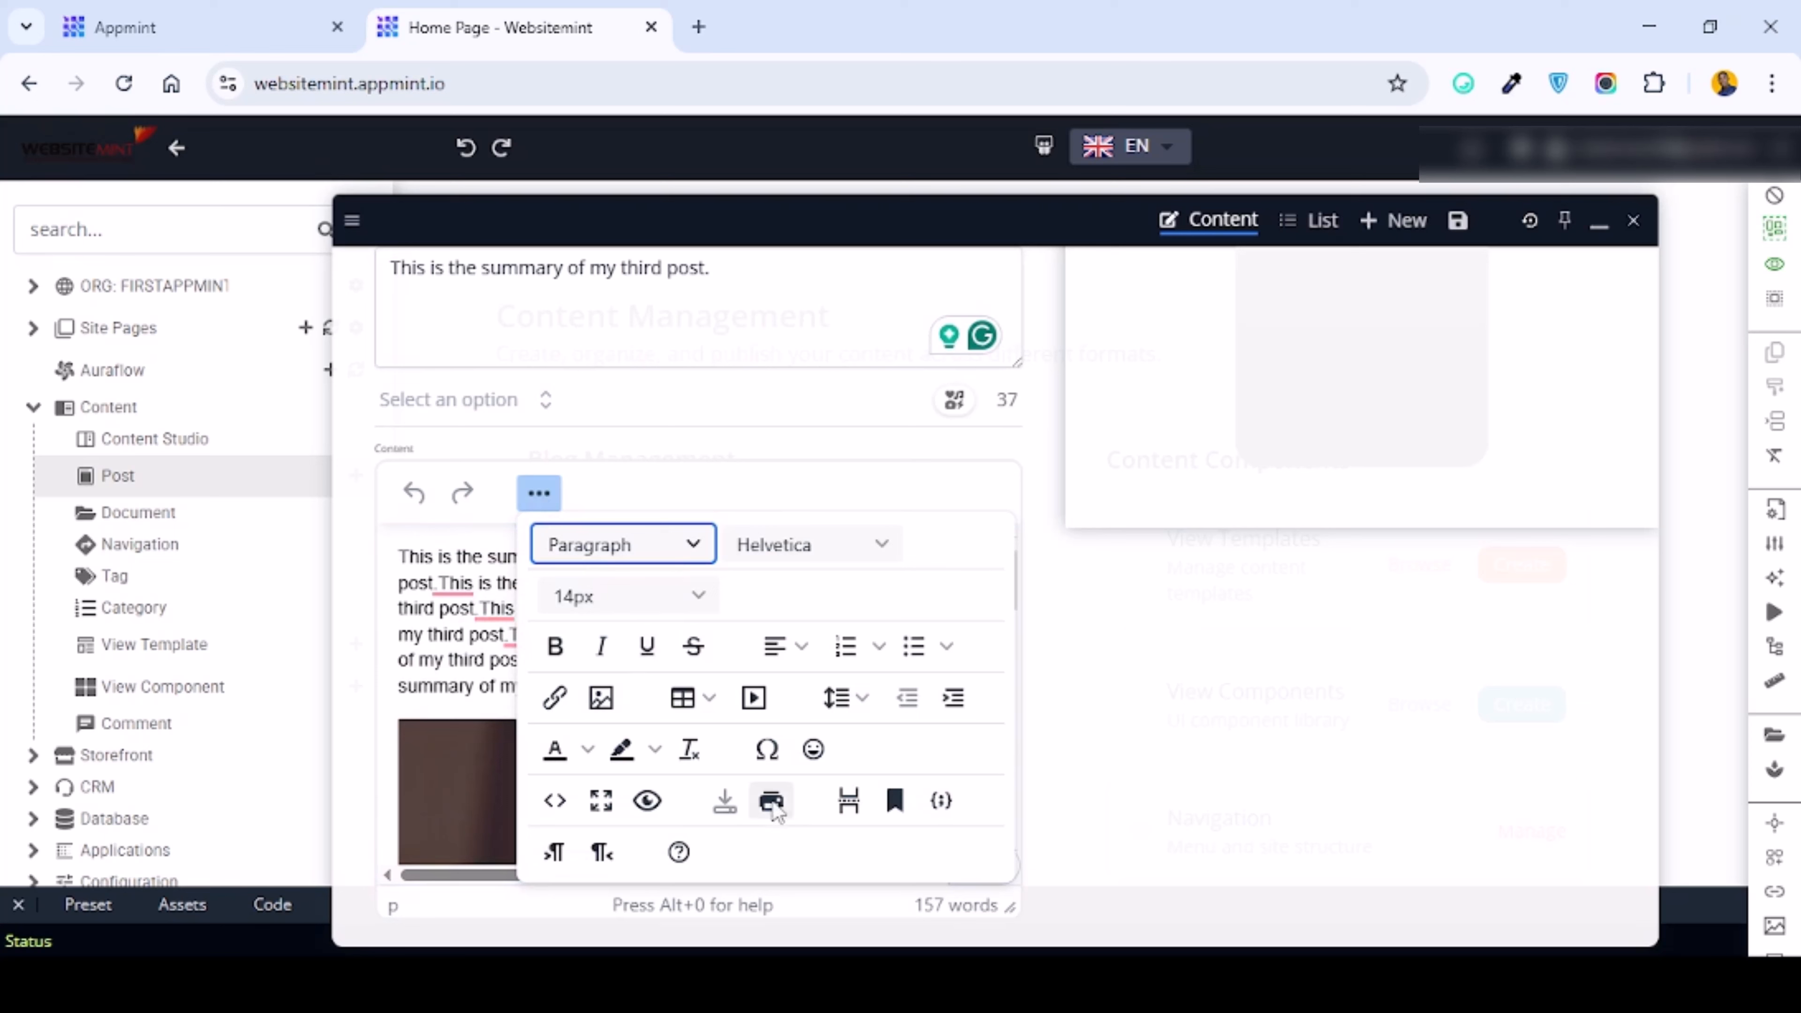
pyautogui.click(544, 497)
pyautogui.click(544, 497)
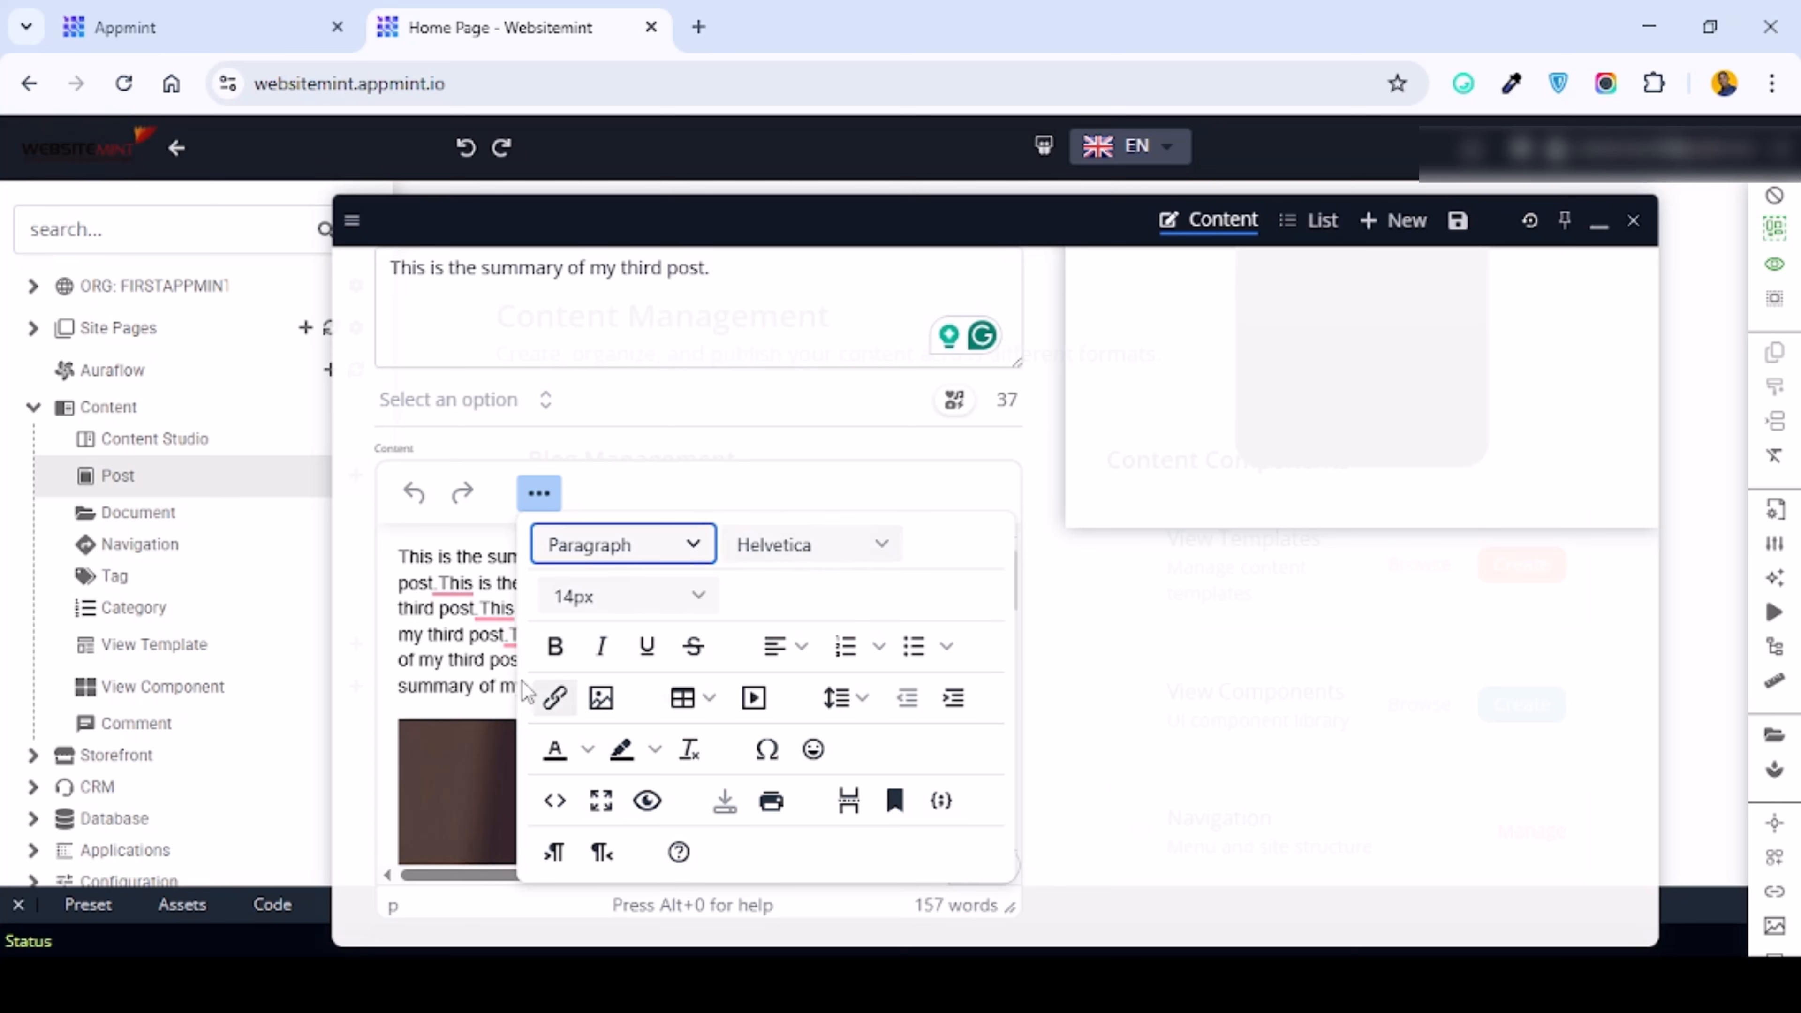
pyautogui.click(555, 851)
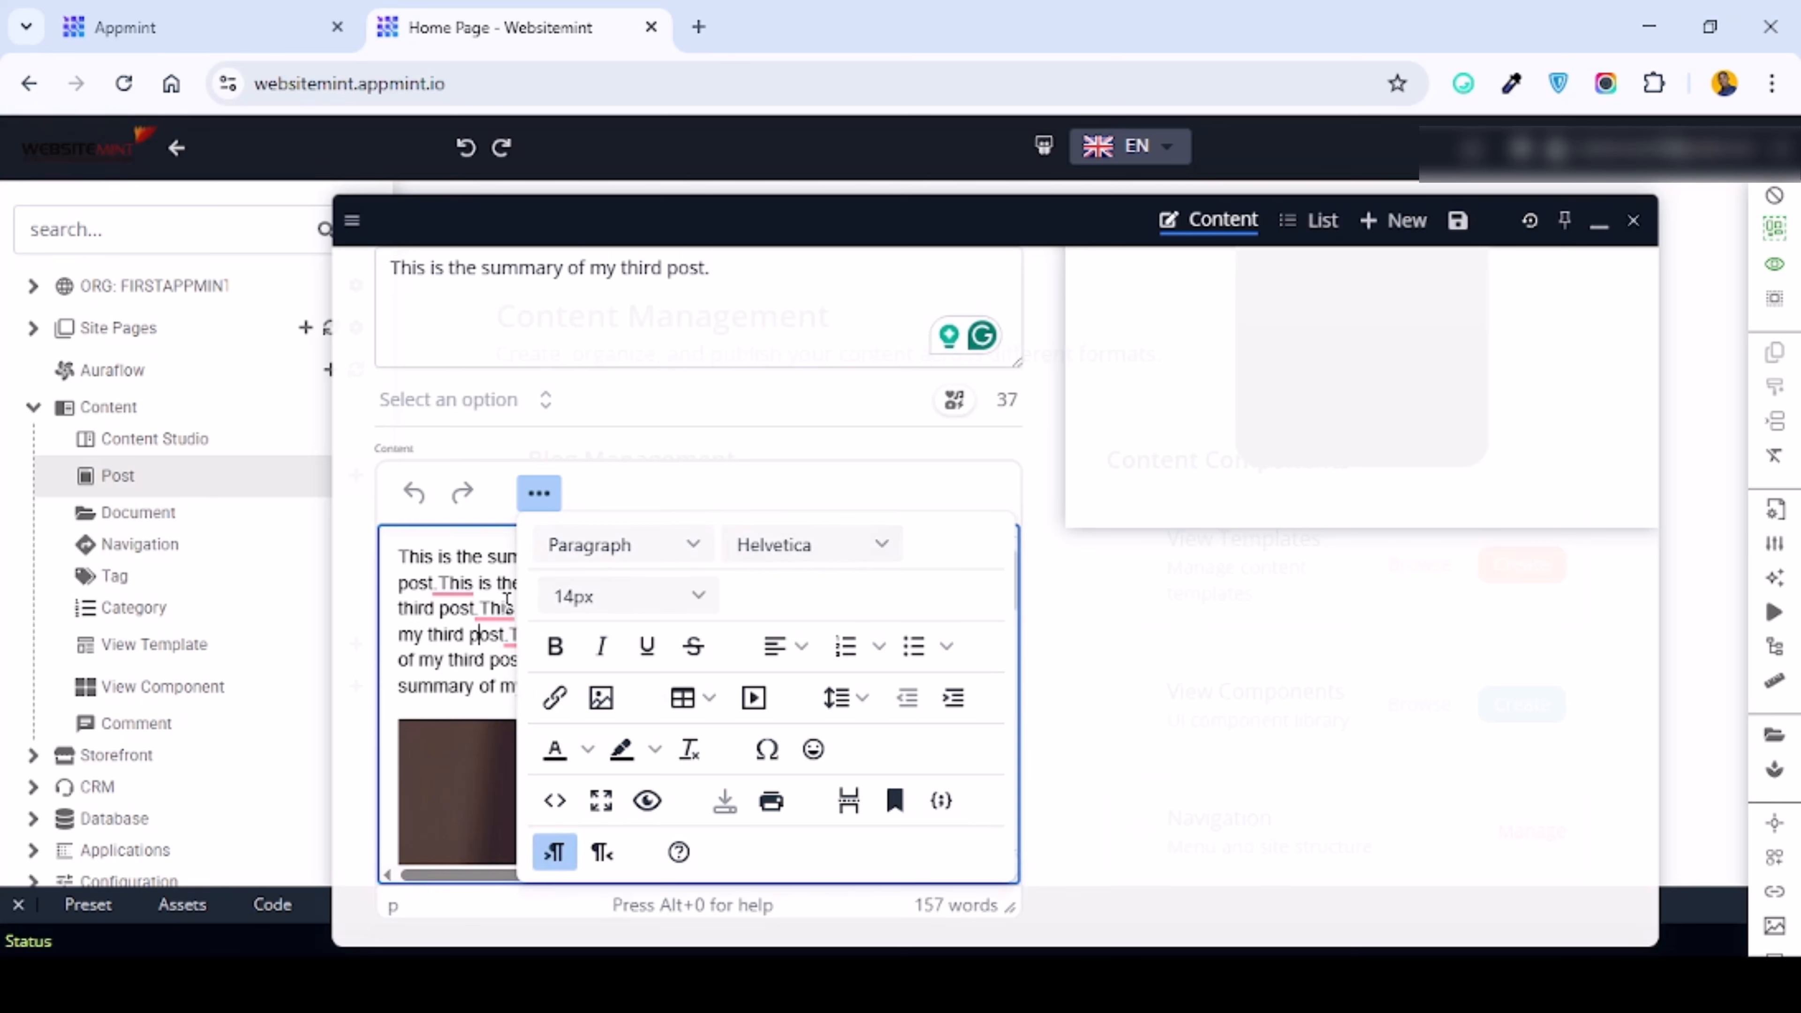
pyautogui.click(542, 492)
# Step: Save the third post
pyautogui.scroll(6, 589, 622)
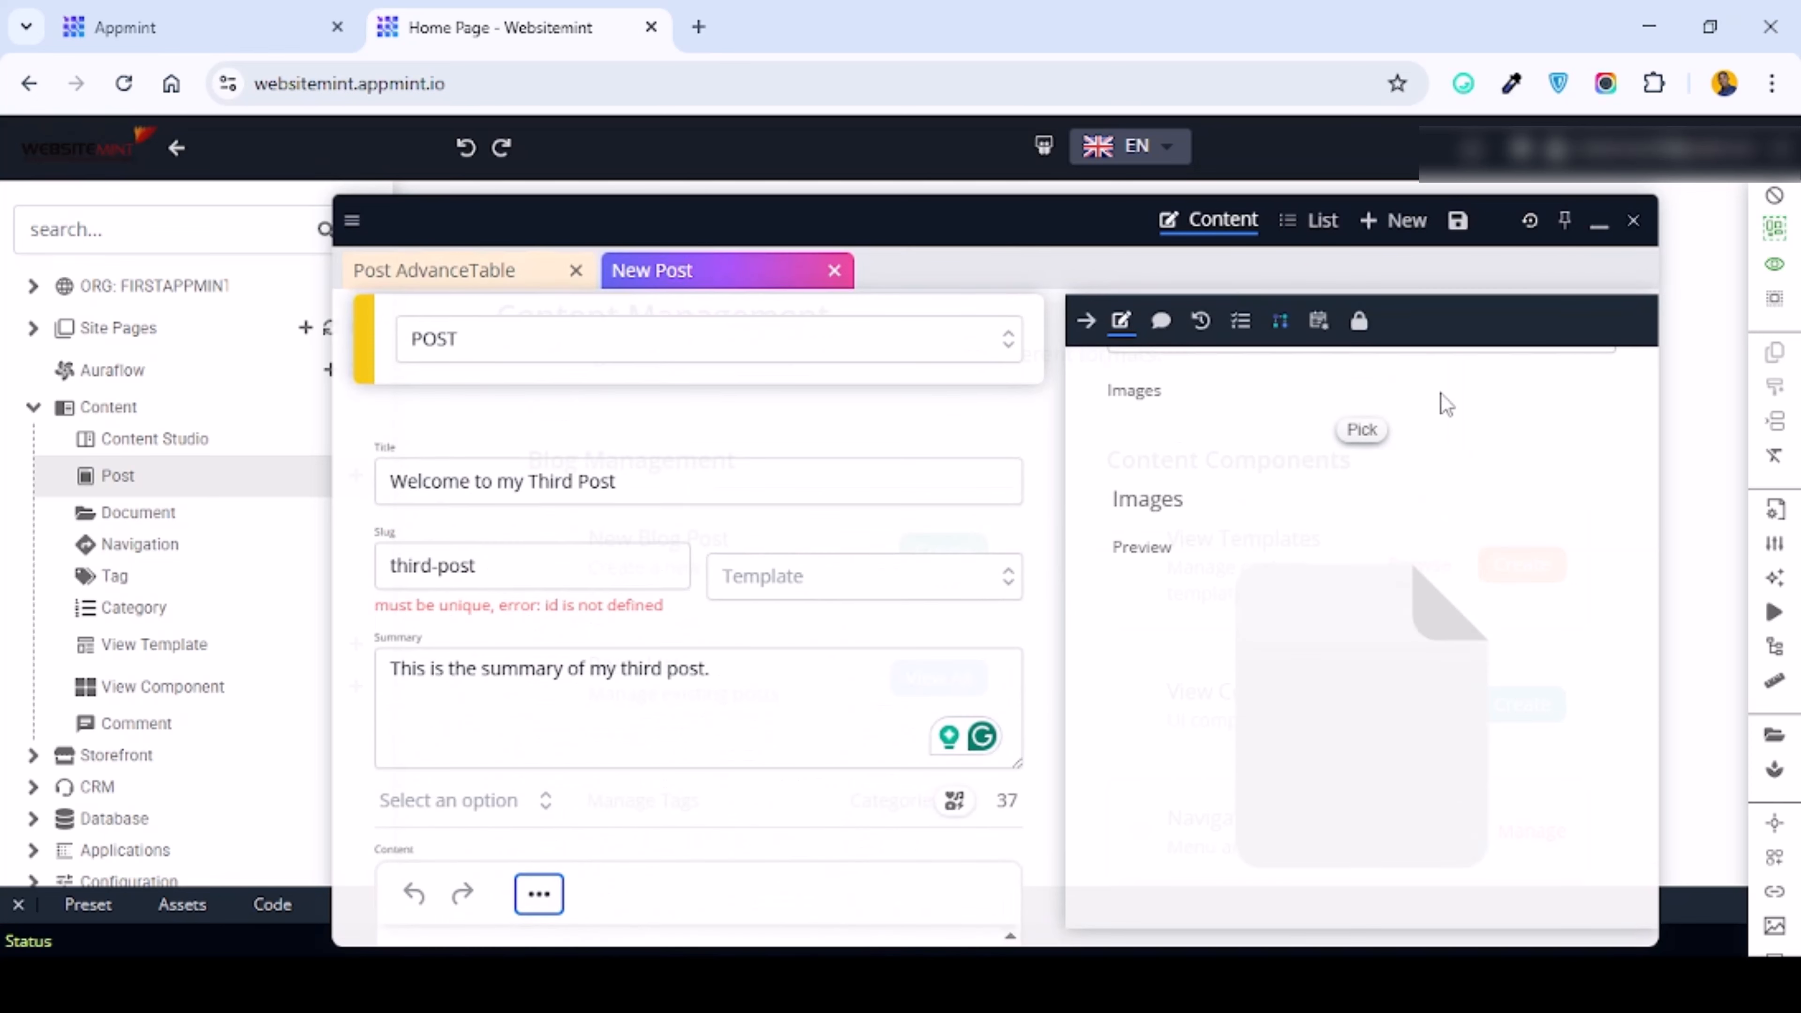
pyautogui.click(1459, 225)
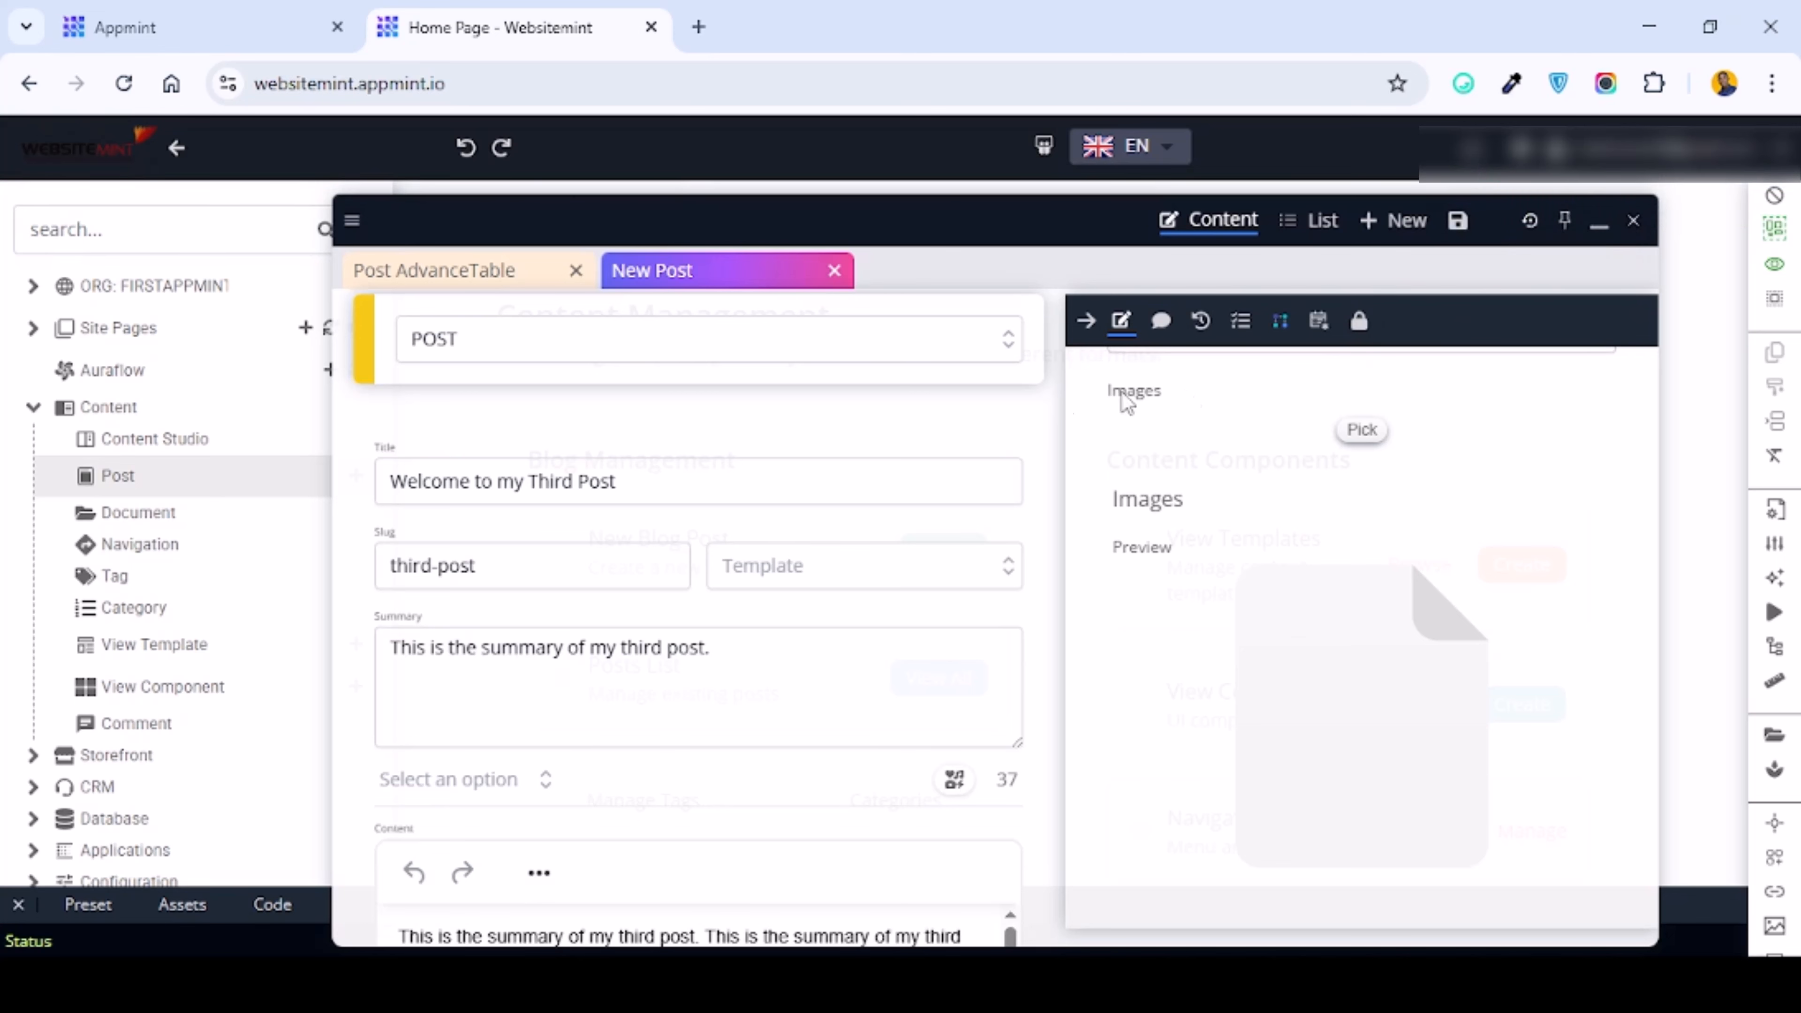
# Step: Check the already open posts table, close the content window and open the full posts list again
pyautogui.click(471, 284)
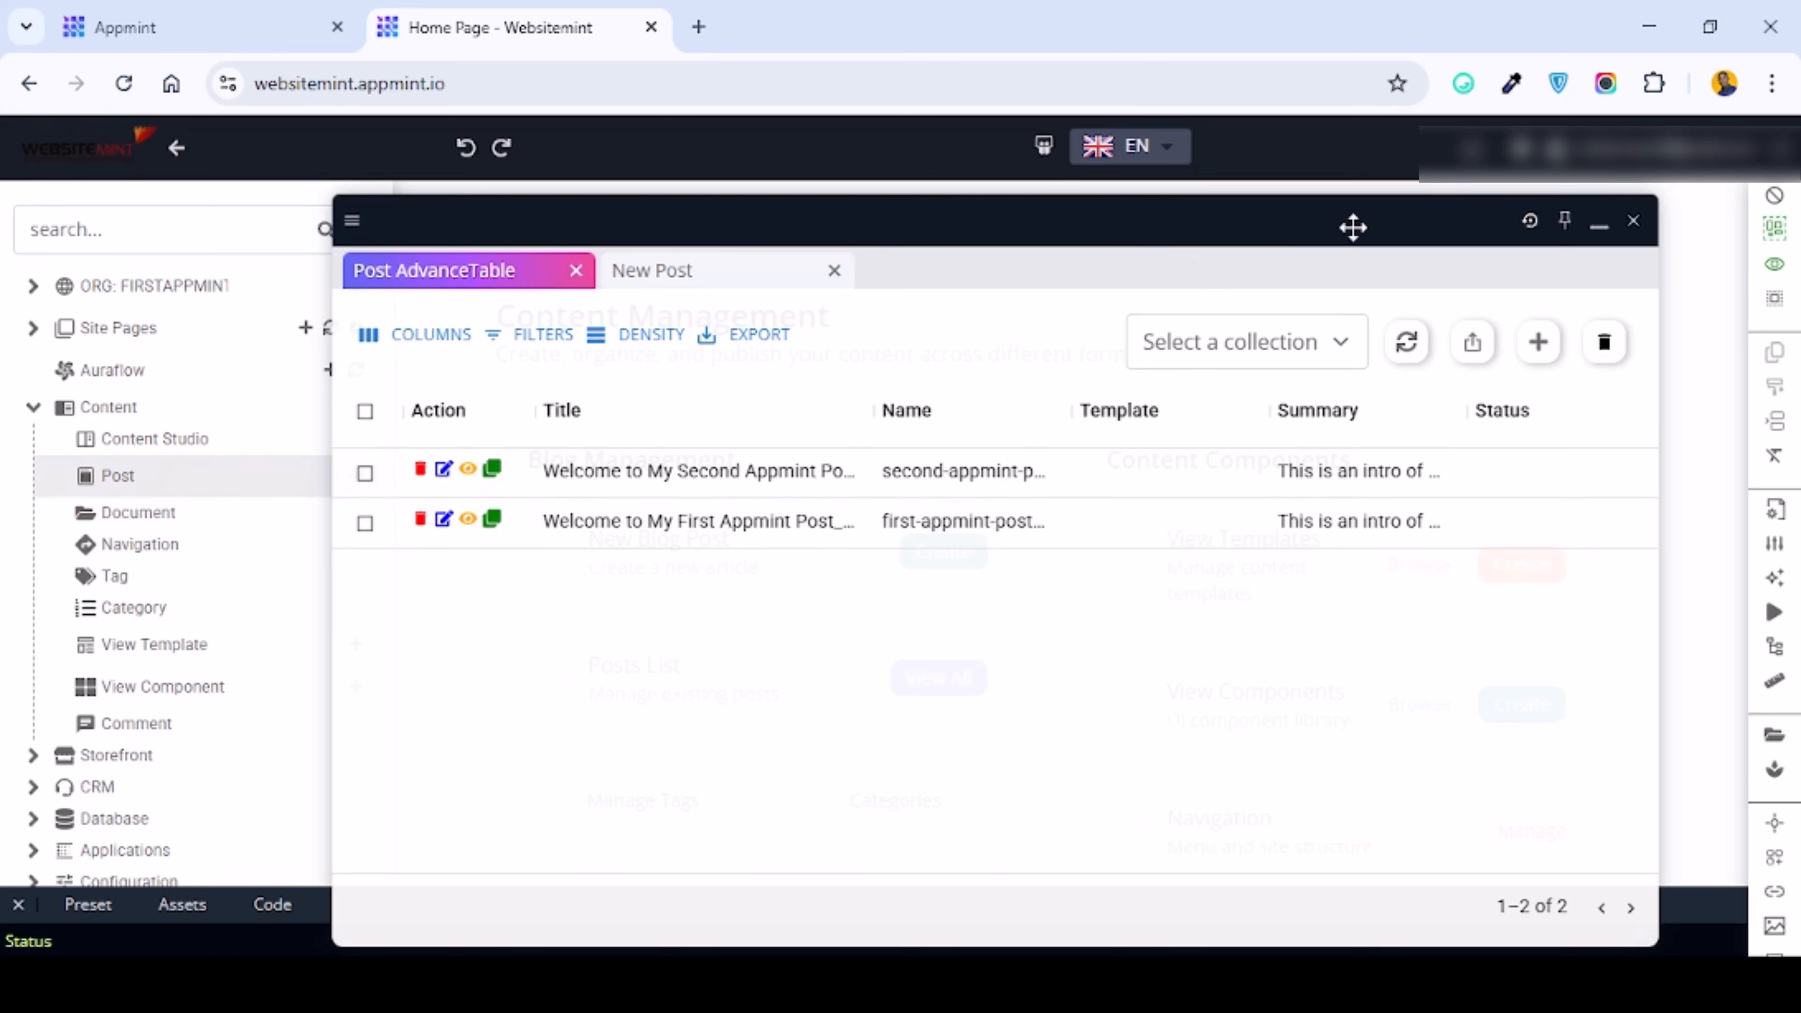
pyautogui.click(1638, 223)
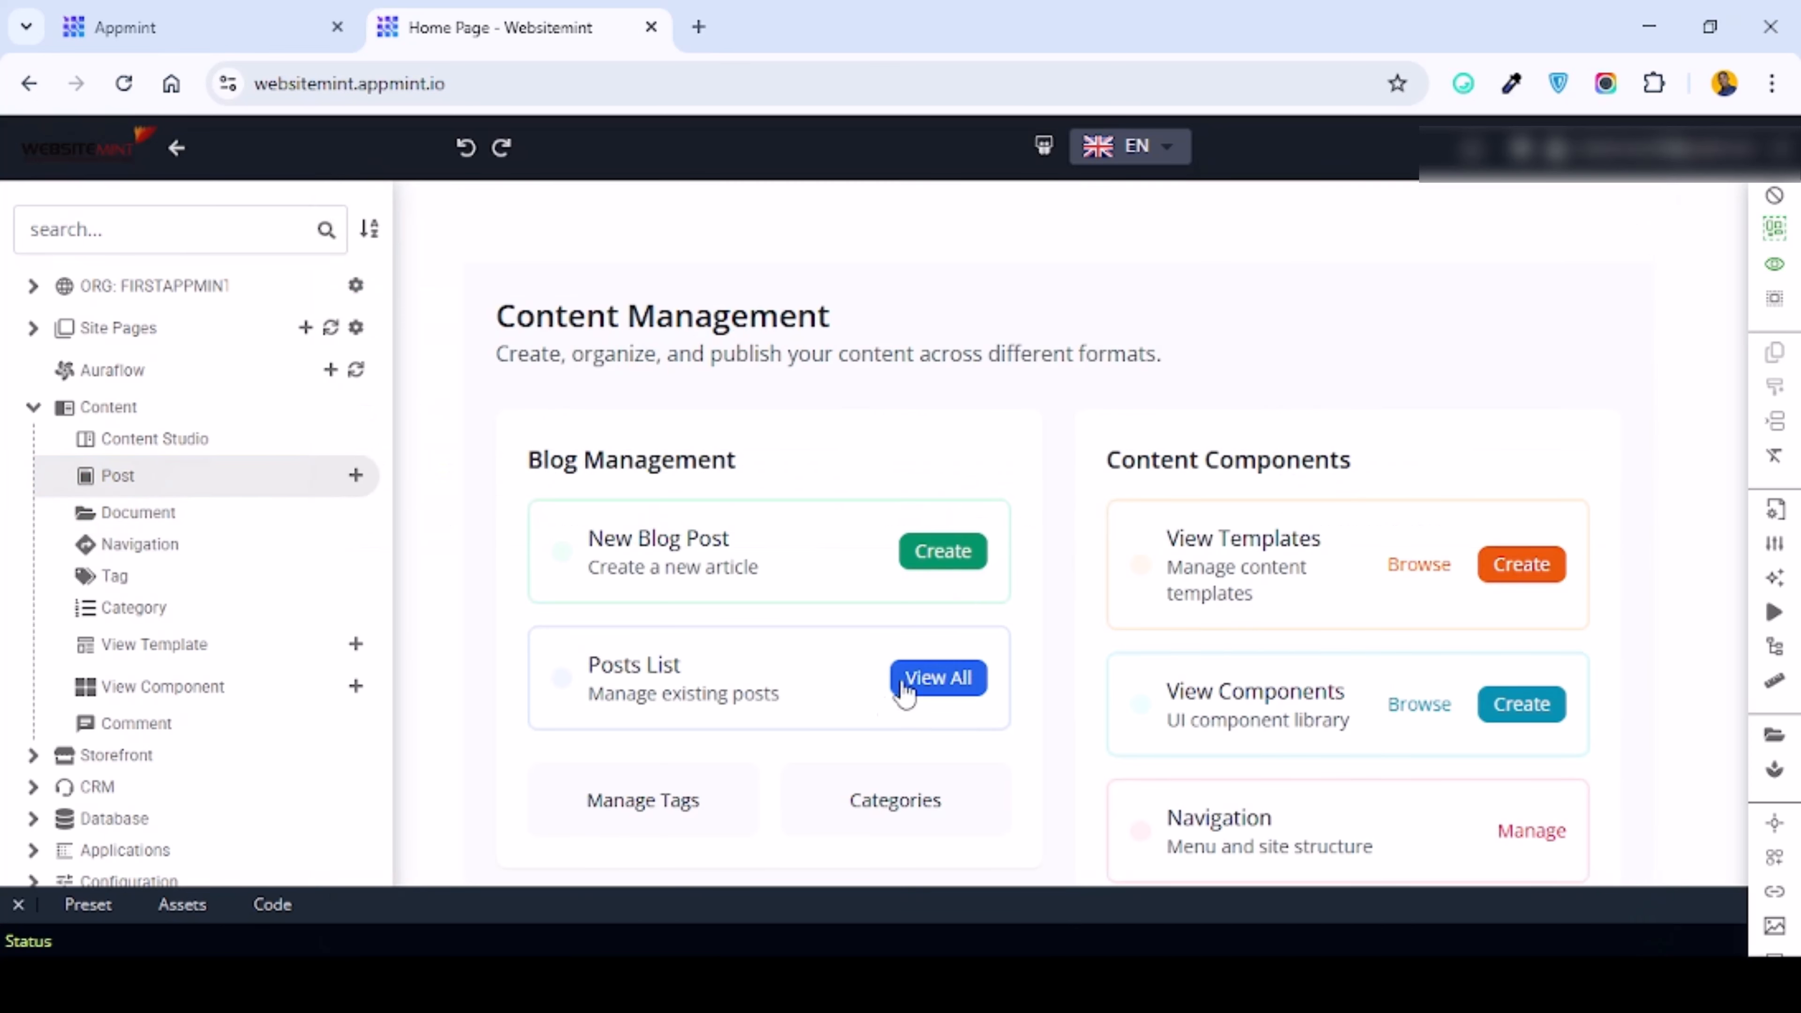
pyautogui.click(939, 680)
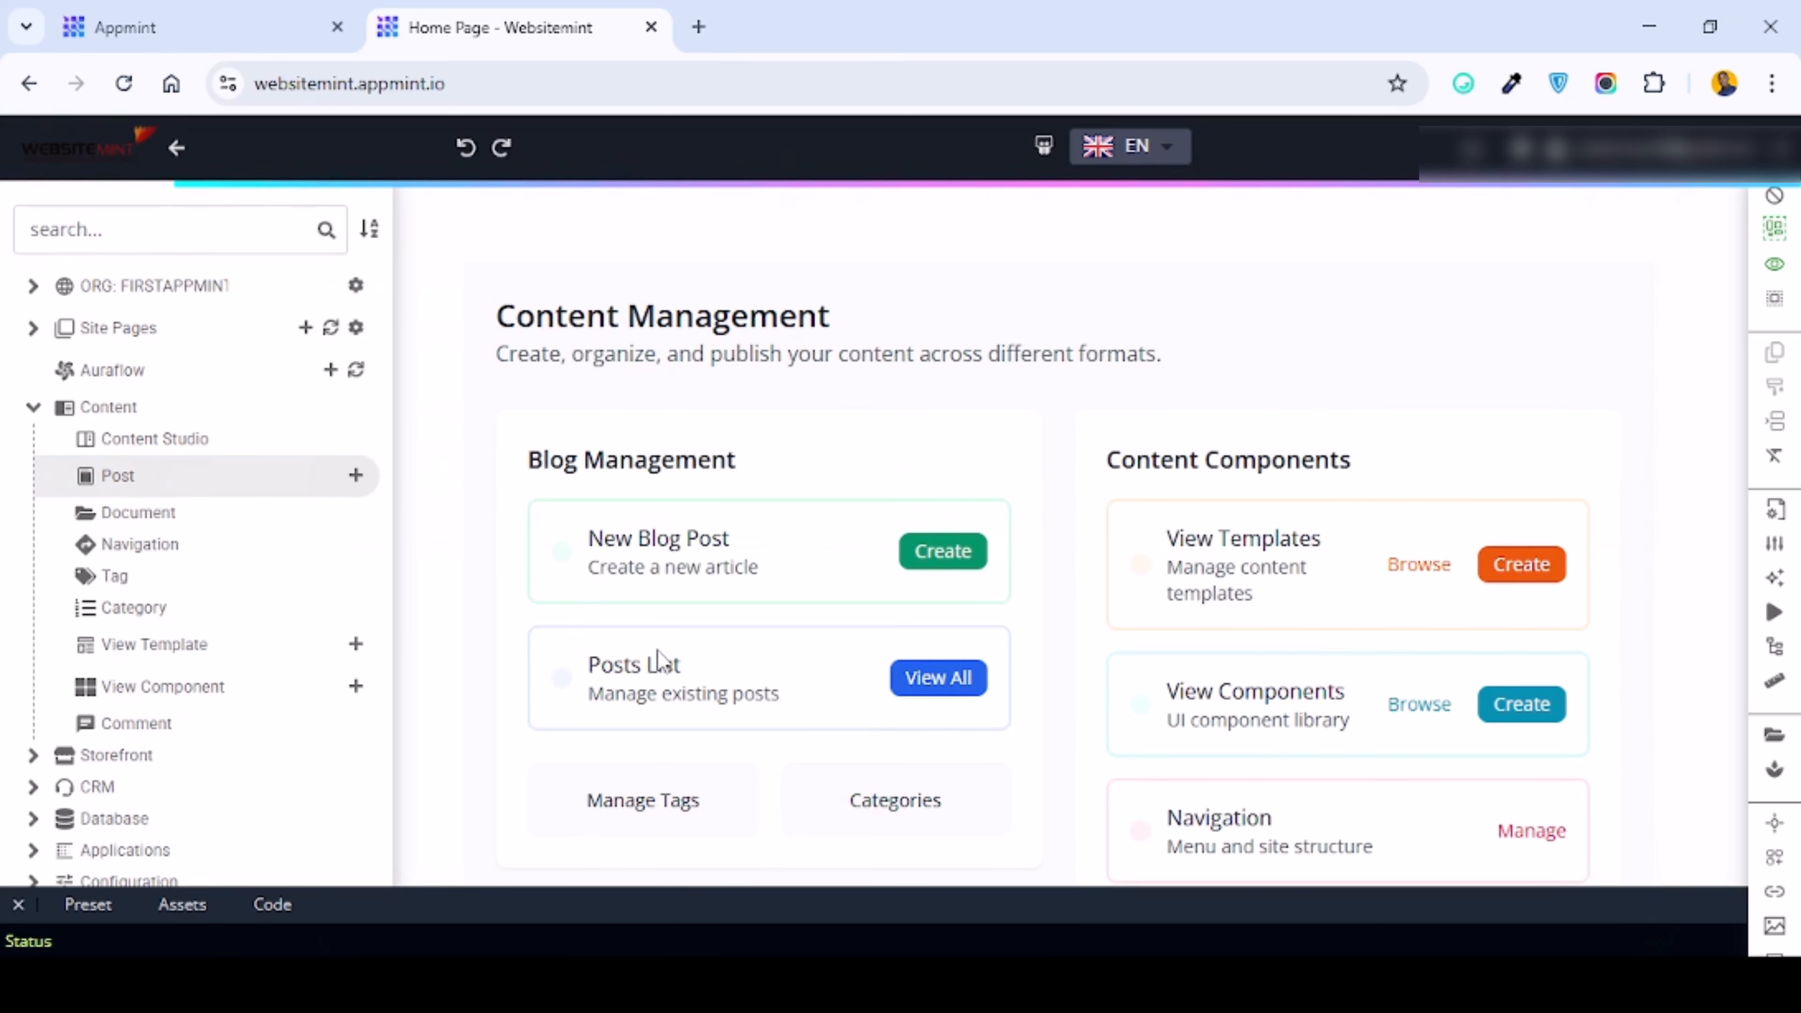